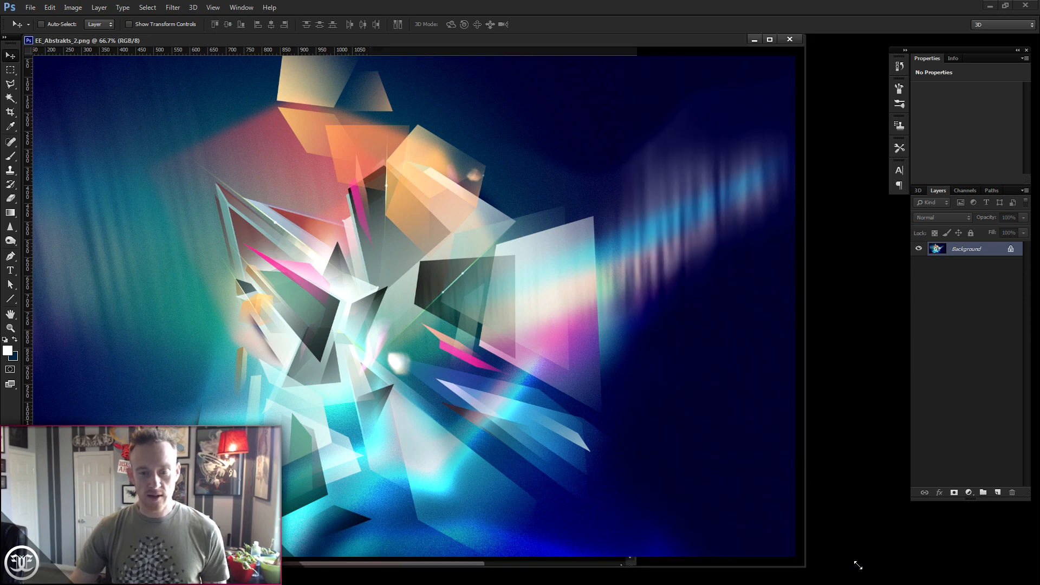
View the EE_Abstrakts_2.png reference artwork in an enlarged, repositioned window and minimize it.
drag(523, 370, 605, 356)
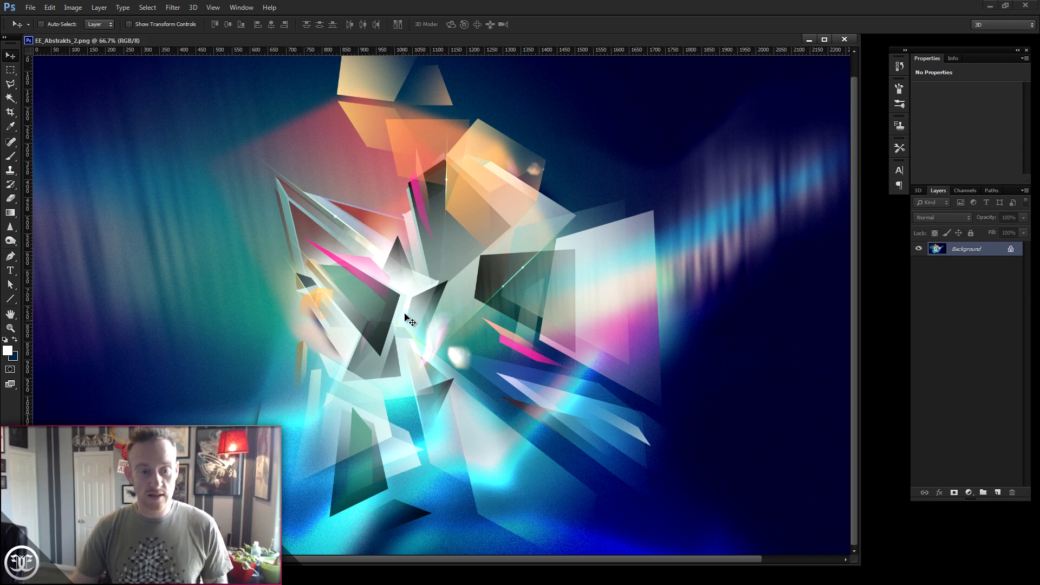
drag(493, 250, 496, 307)
drag(574, 42, 596, 43)
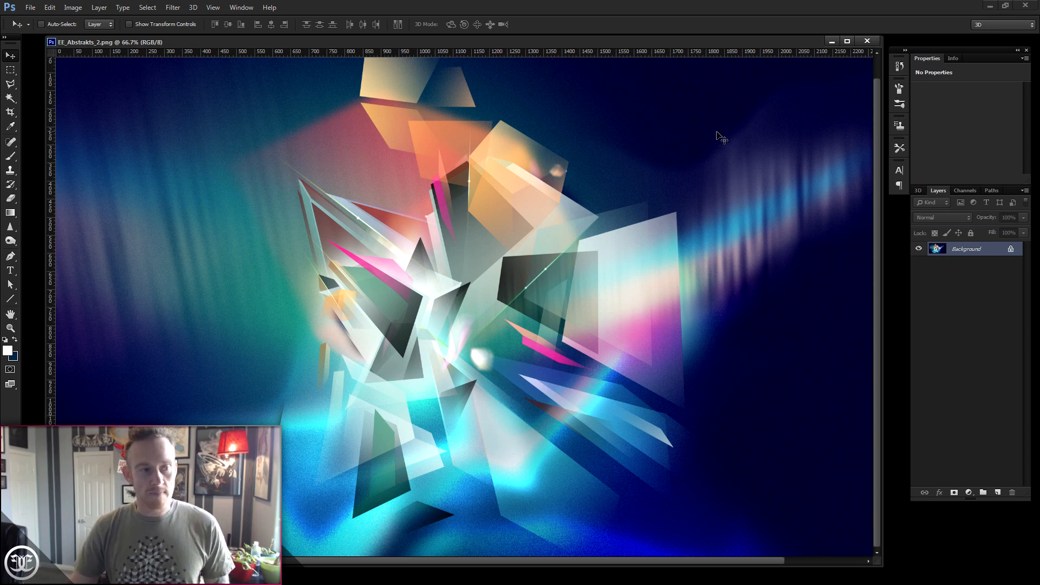
click(831, 41)
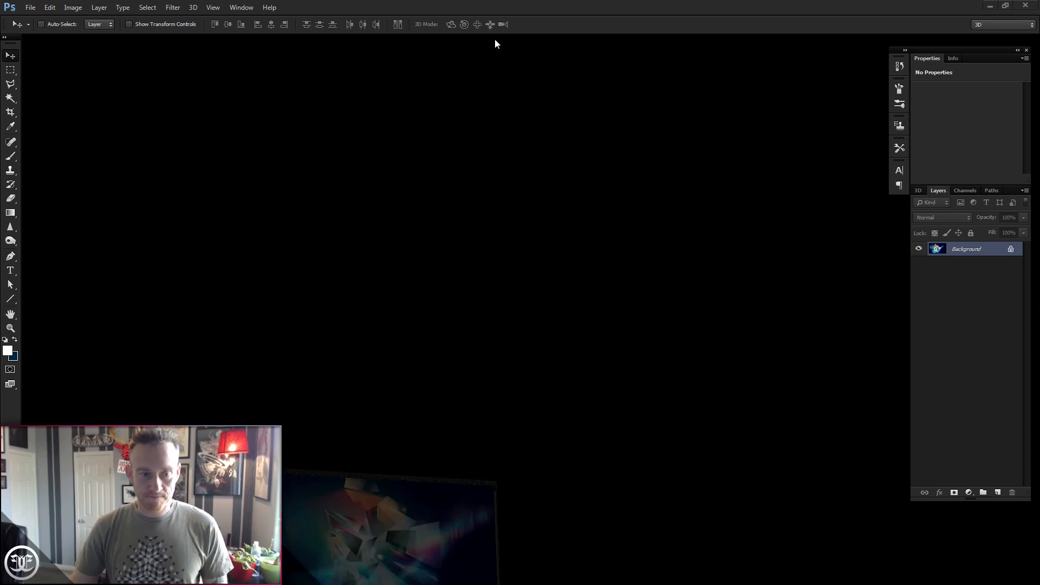
Create a new 1200 × 1200 pixel document at 72 pixels/inch in 8-bit RGB Color with a white background.
click(30, 8)
click(33, 20)
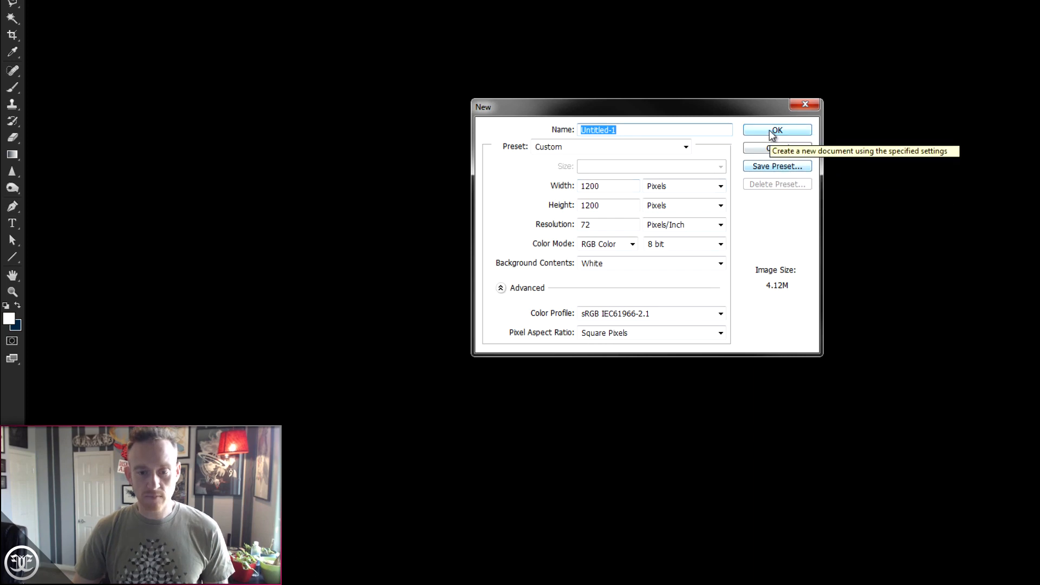
click(749, 140)
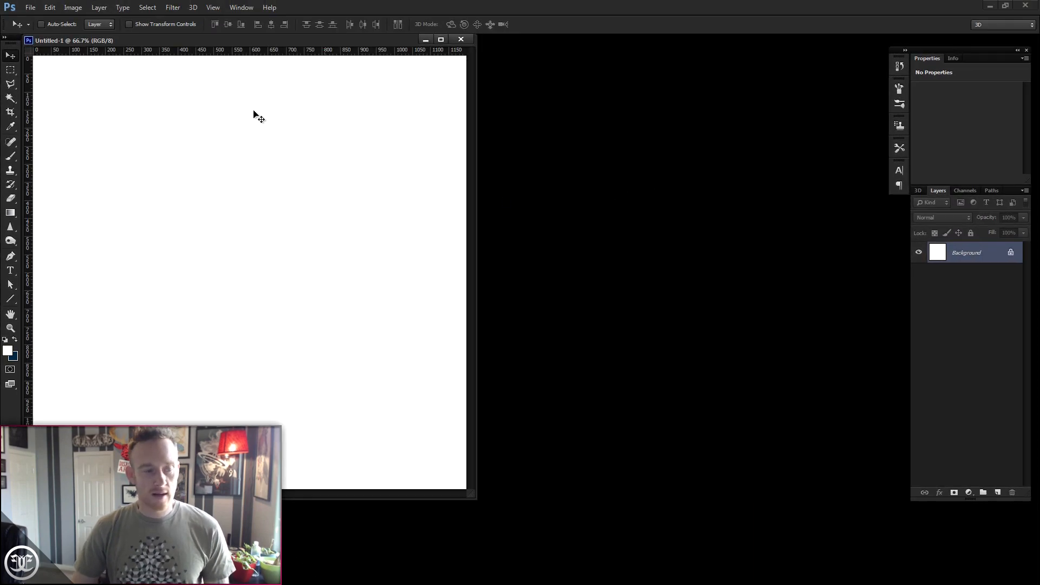
Enlarge and position the blank document's window to fill the free workspace, with the canvas at 100% zoom.
drag(186, 50, 235, 59)
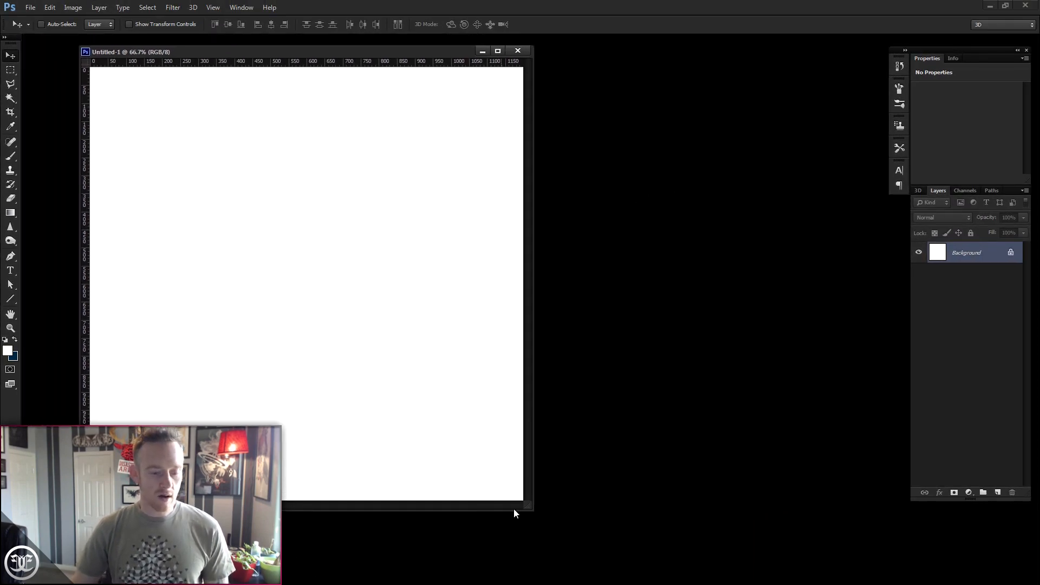
drag(532, 514, 895, 572)
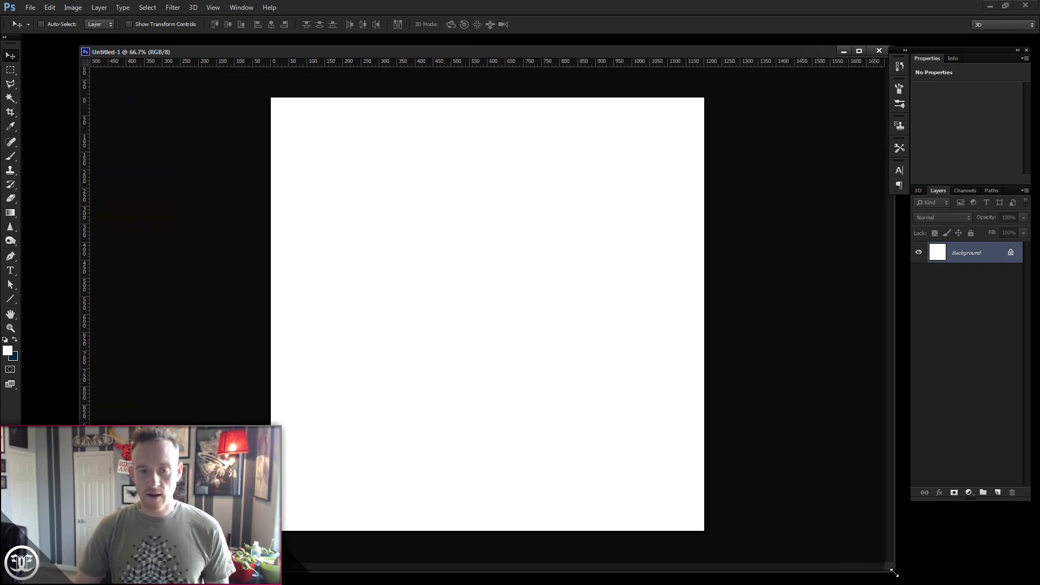
click(10, 330)
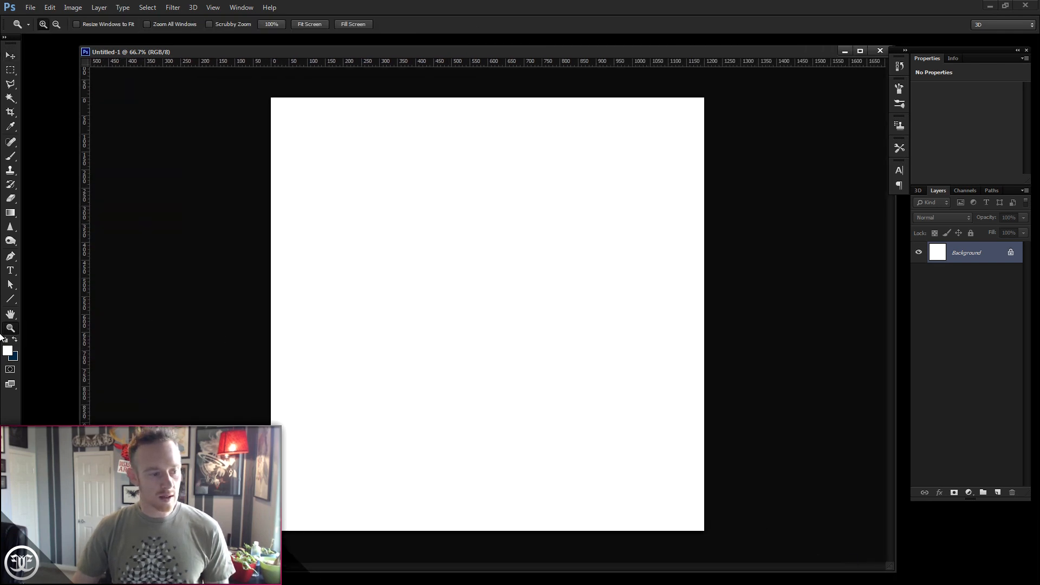
click(401, 260)
drag(530, 44, 531, 35)
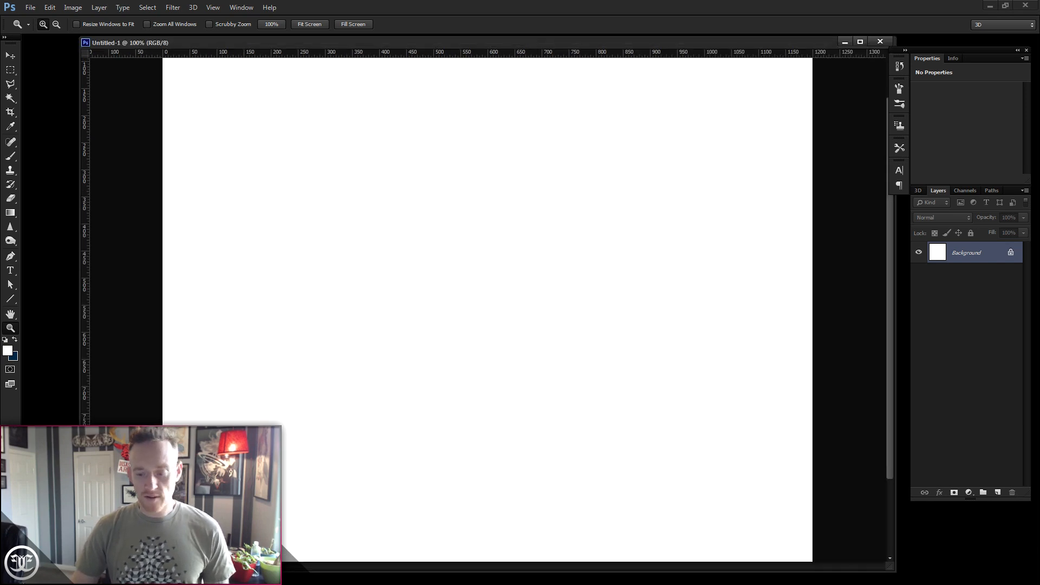
drag(895, 571, 880, 578)
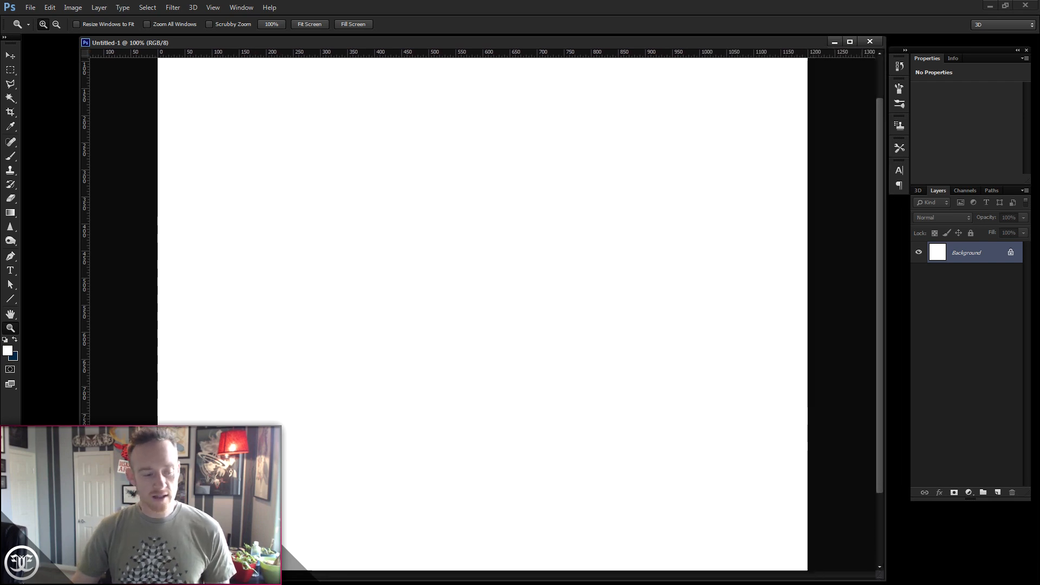
drag(80, 580, 105, 583)
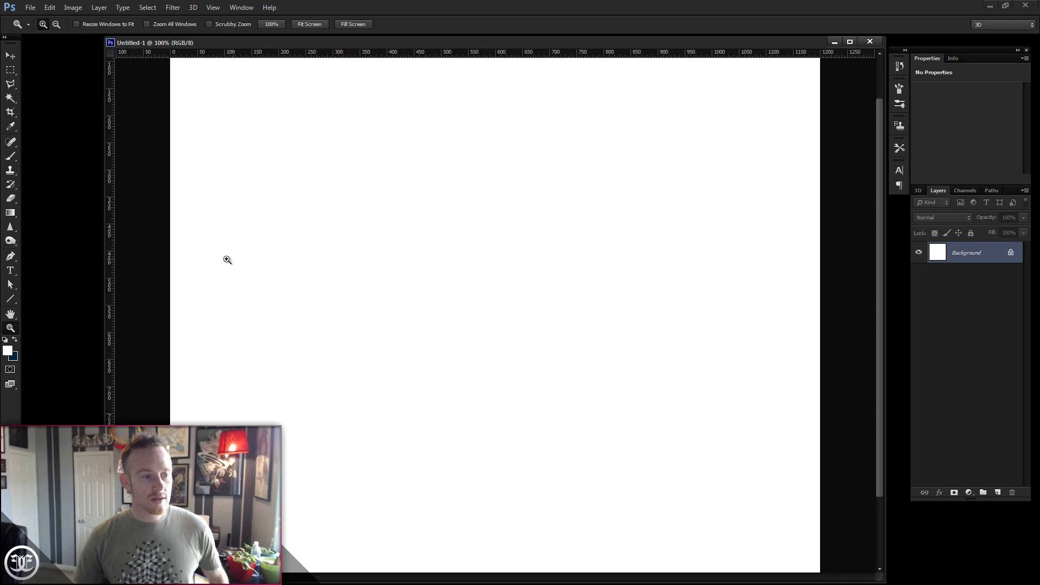
Add a new layer for a gradient, set the foreground color to teal 1db3ae and keep the background color at dark blue 09314b.
click(10, 213)
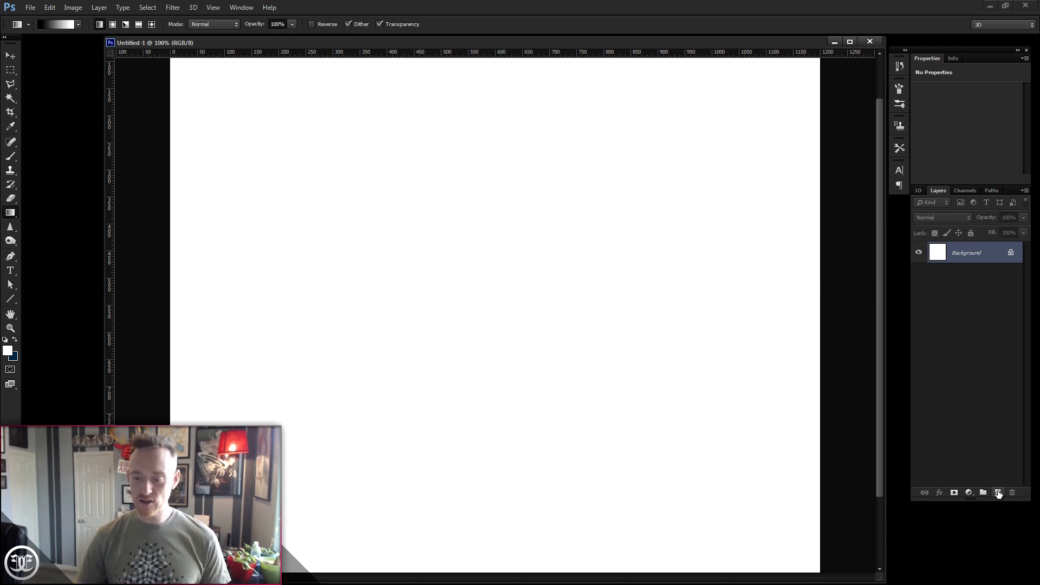
click(998, 493)
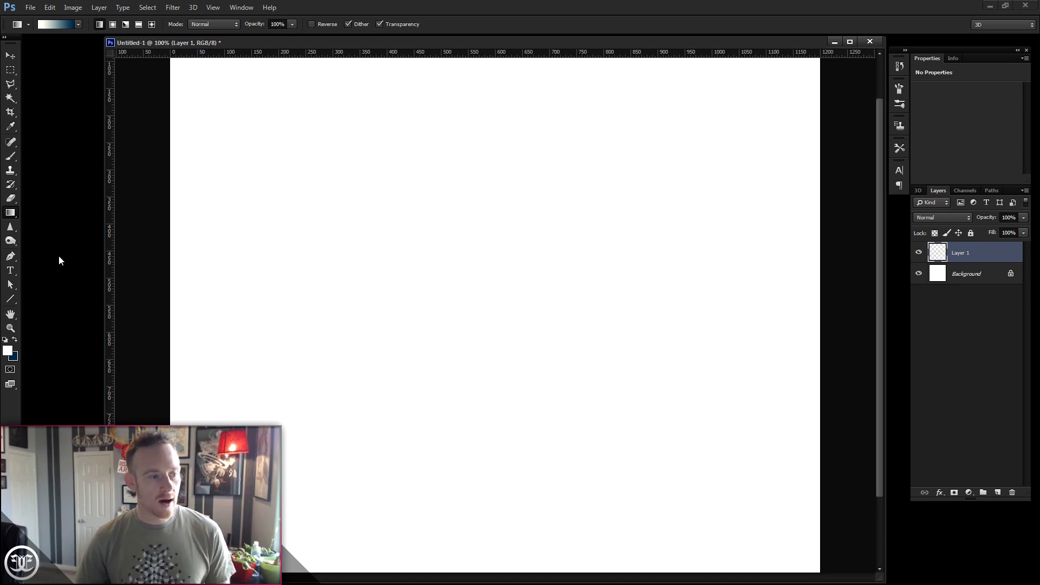
click(8, 351)
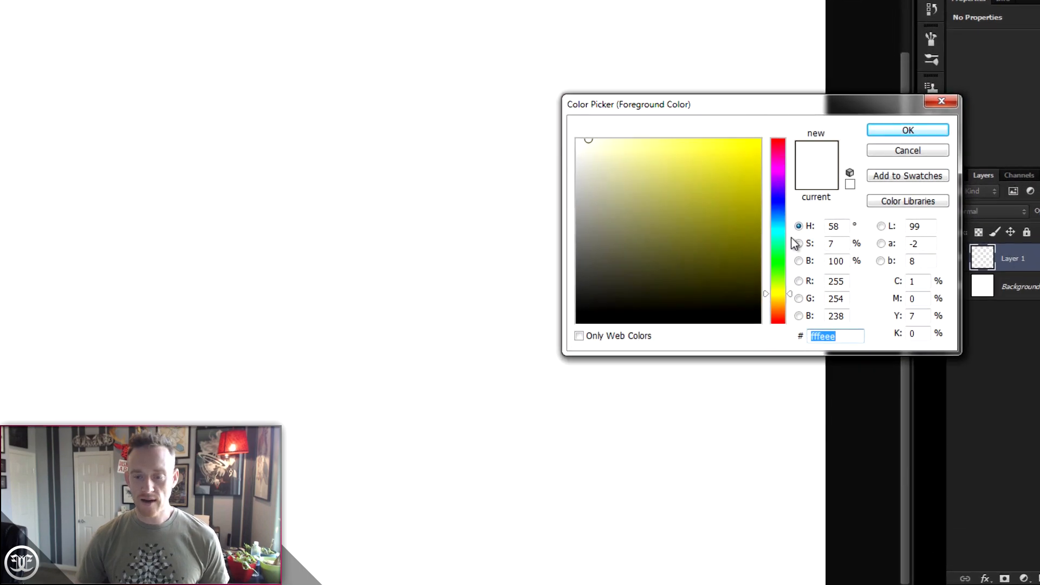
drag(790, 236, 788, 233)
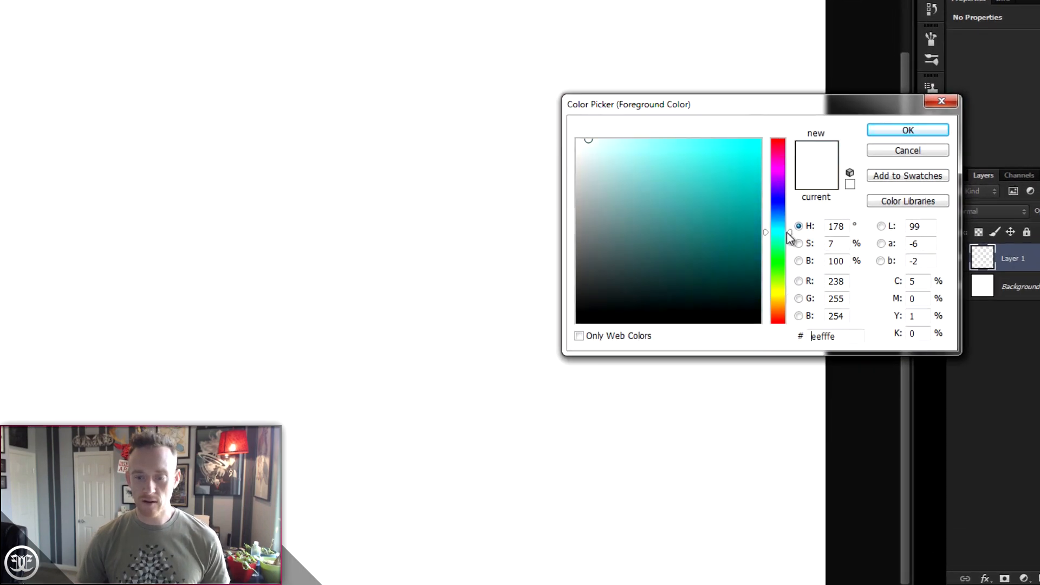
drag(689, 216, 708, 188)
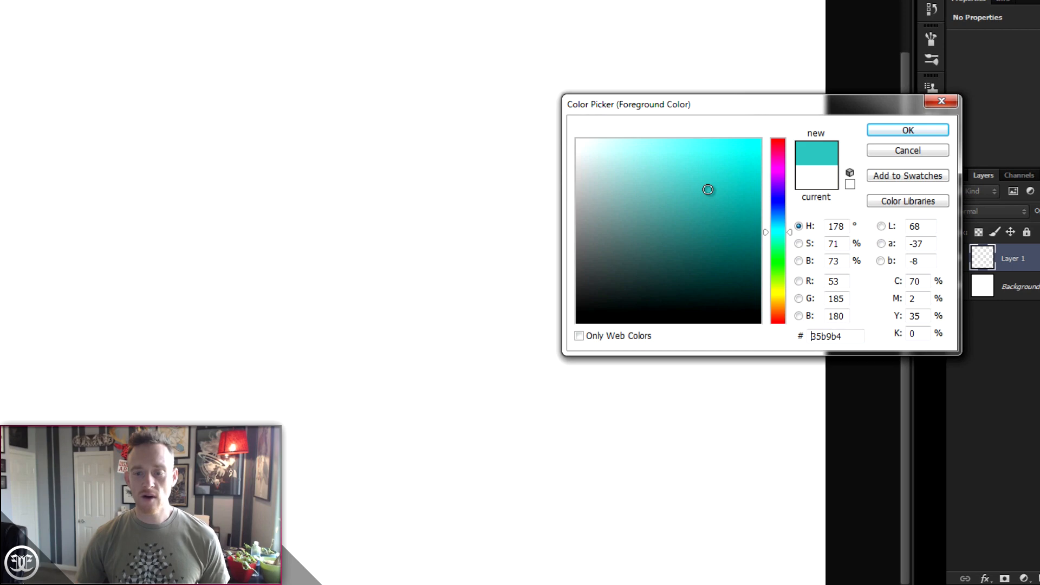
click(710, 189)
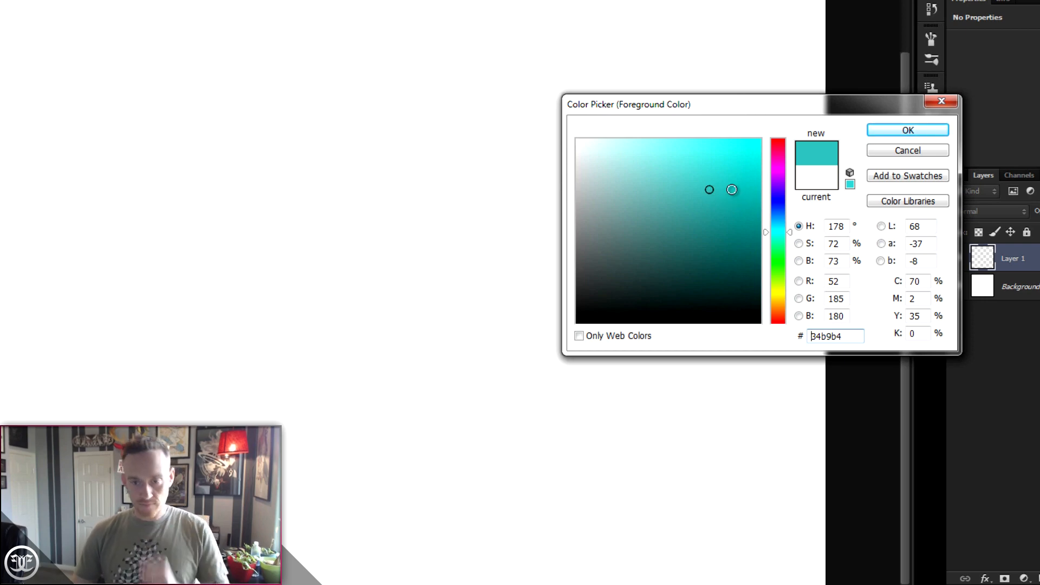
drag(733, 189, 732, 192)
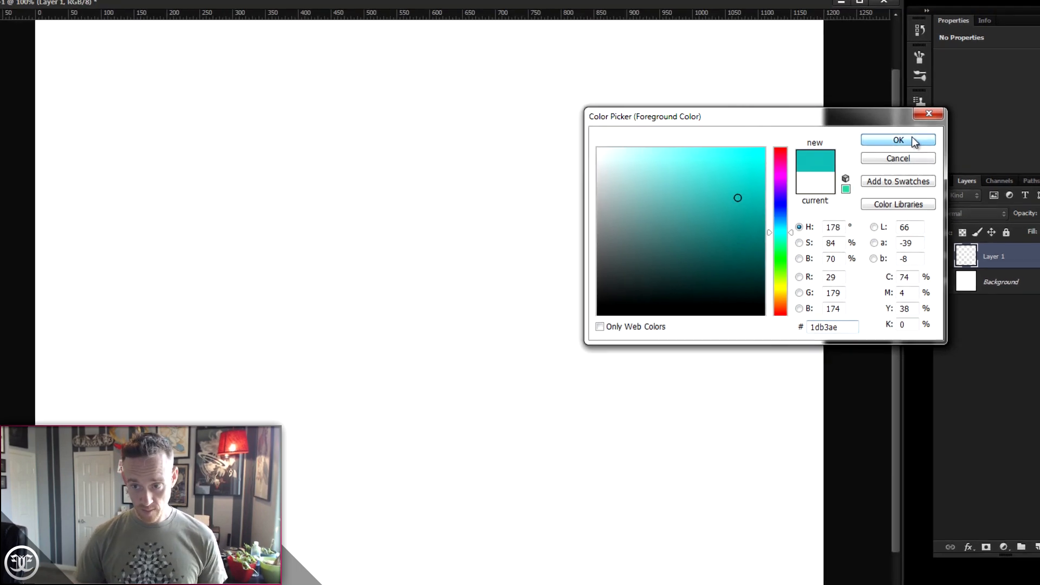
click(911, 136)
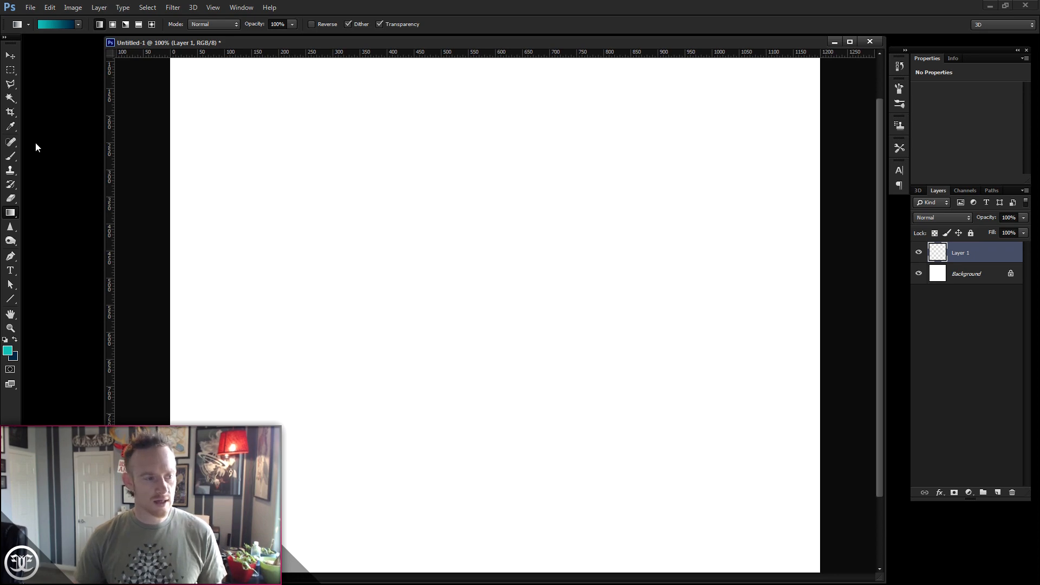
click(13, 358)
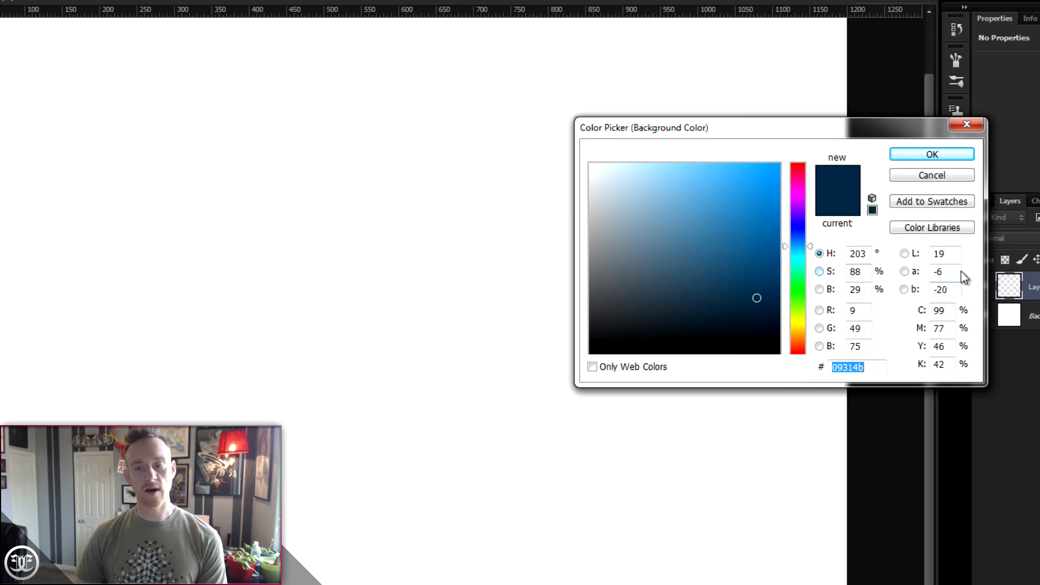
click(932, 154)
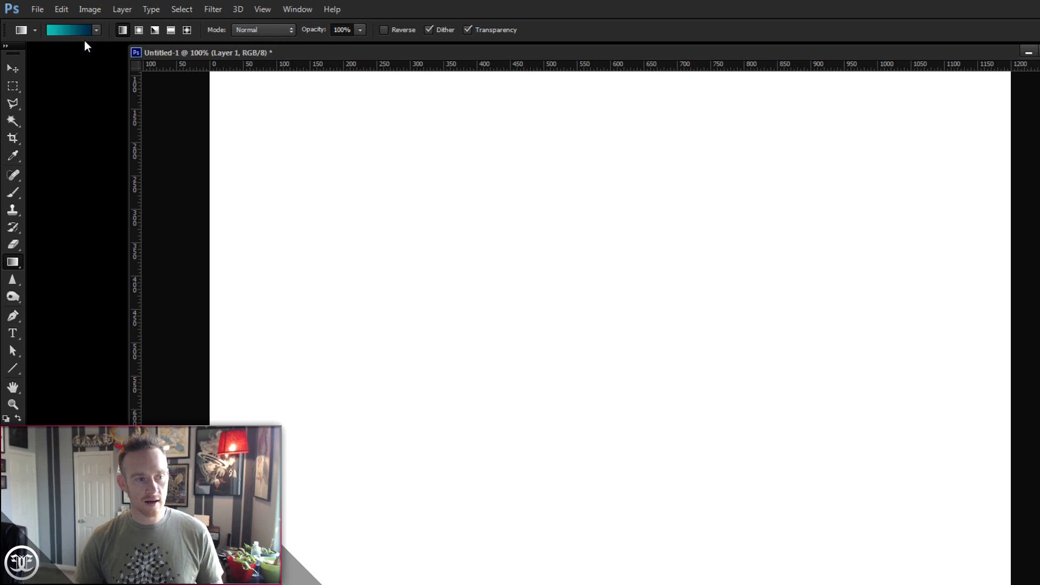
Fill Layer 1 with a radial Foreground to Background gradient, its bright center up and left of the canvas middle.
click(70, 34)
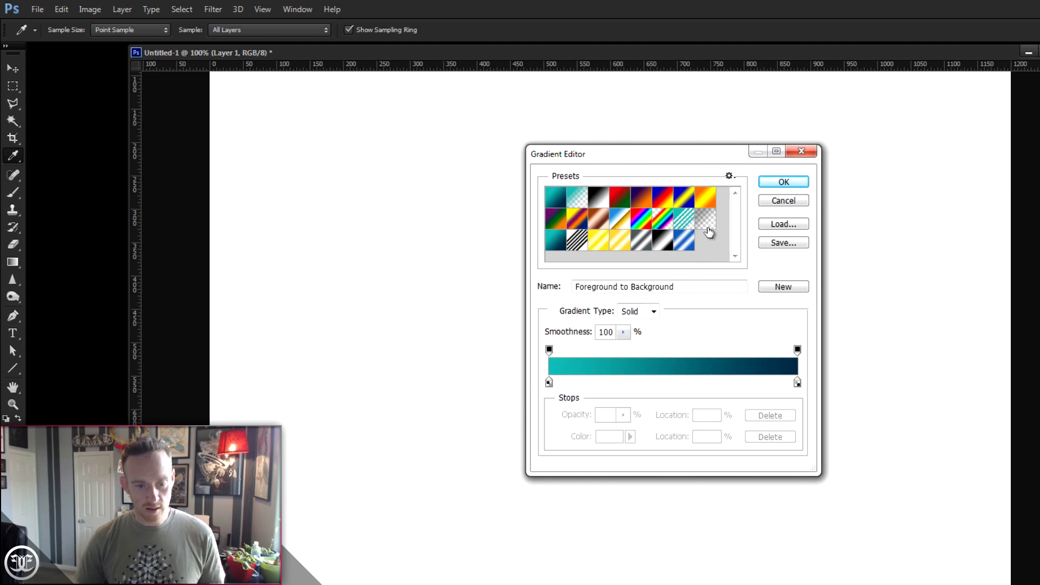
click(776, 185)
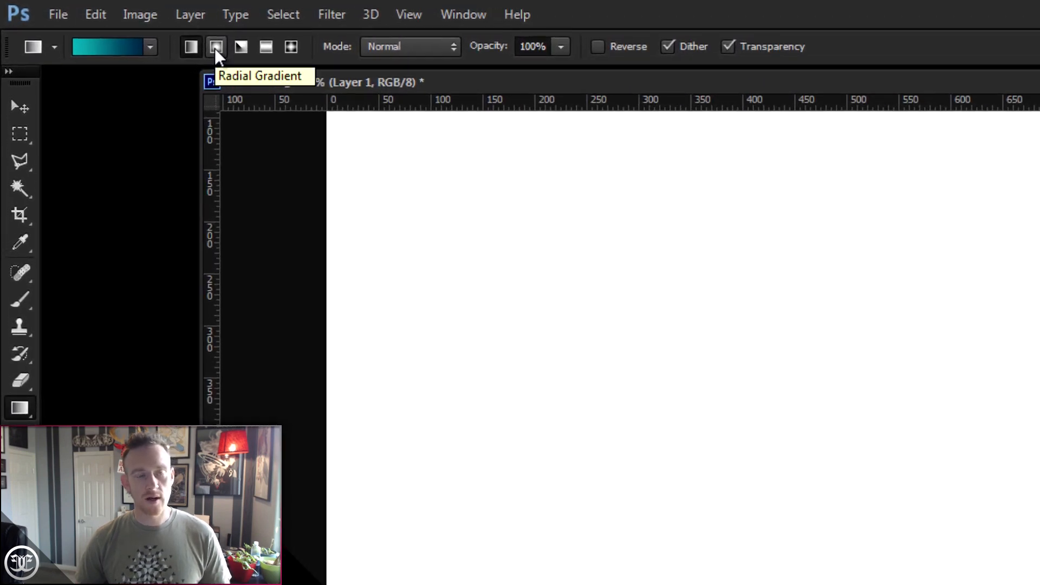
click(215, 49)
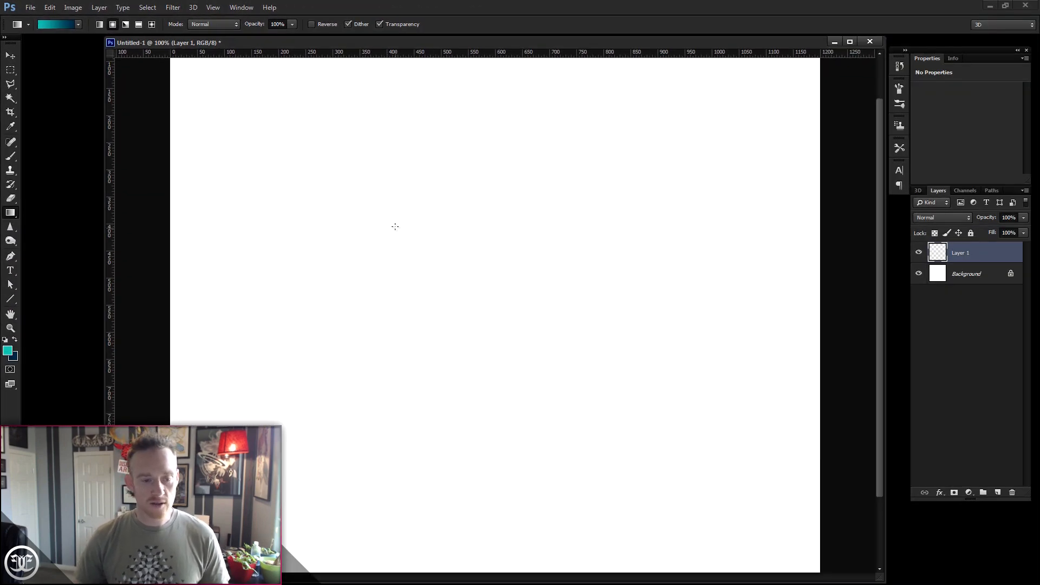
drag(477, 271, 592, 395)
drag(488, 324, 672, 476)
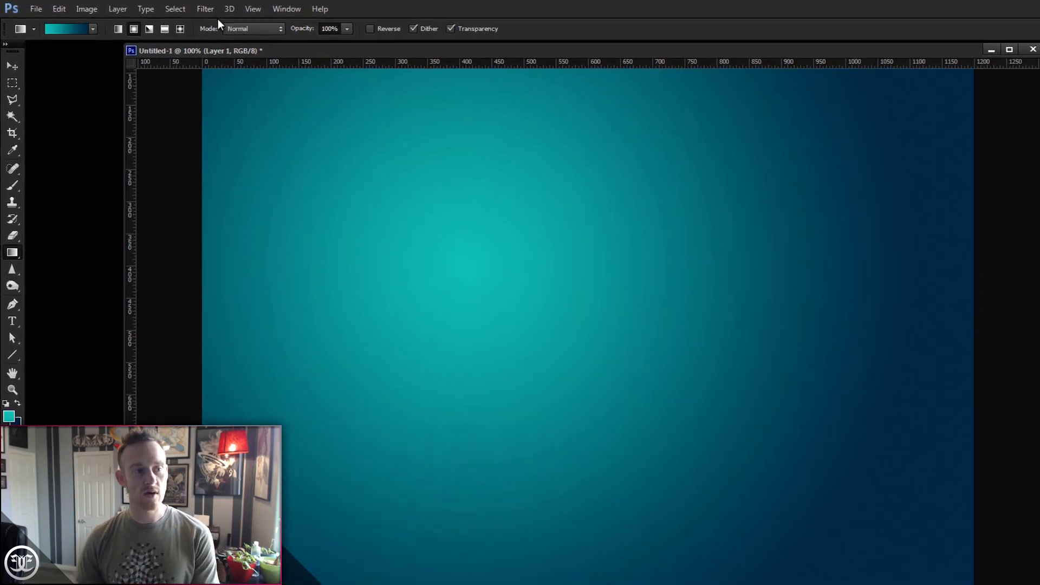
Apply the Add Noise filter to the gradient layer with a 2% amount, Gaussian distribution and Monochromatic enabled.
click(178, 8)
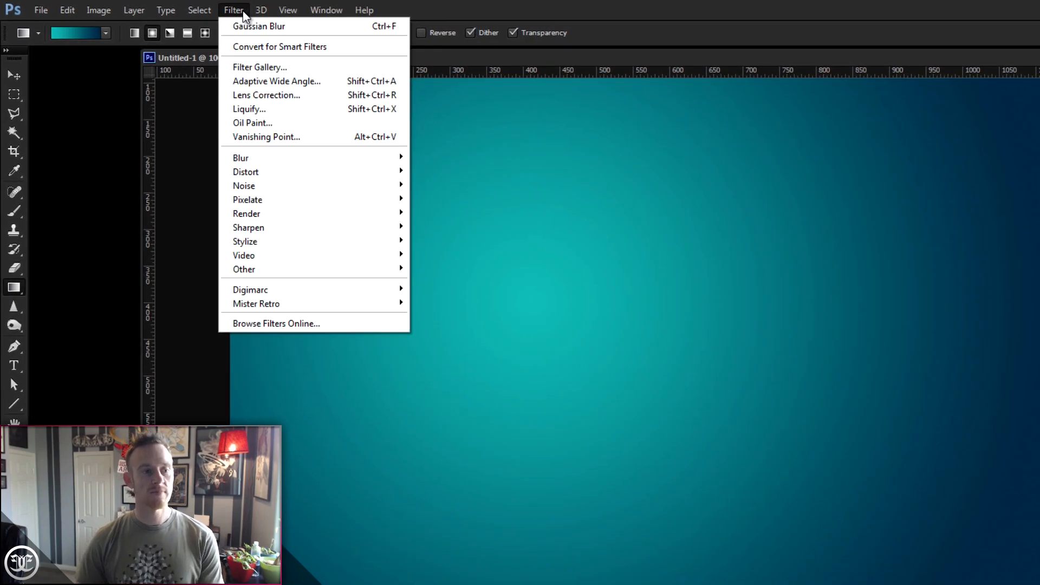
mouse_move(251, 183)
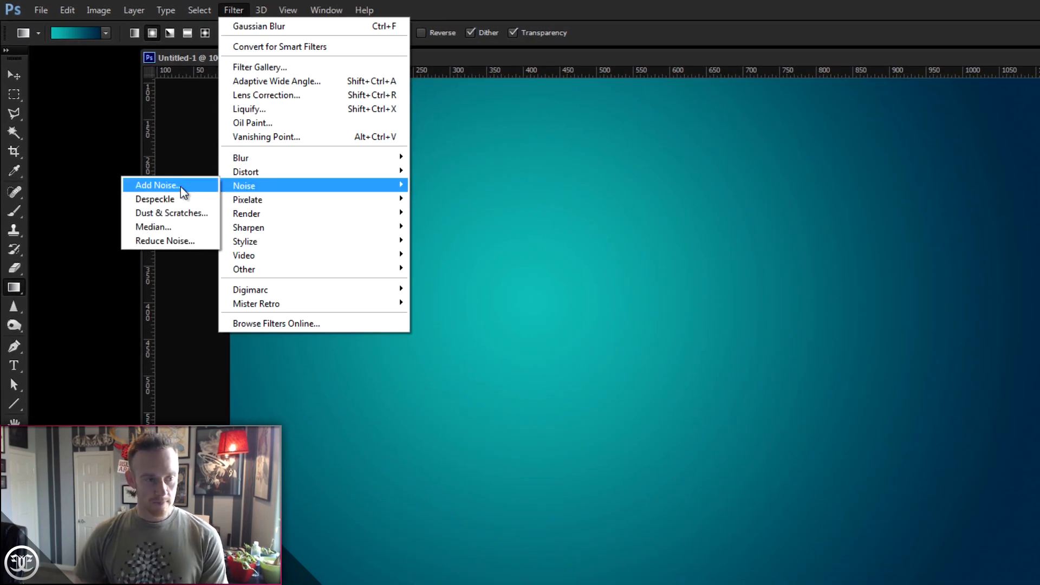
click(157, 185)
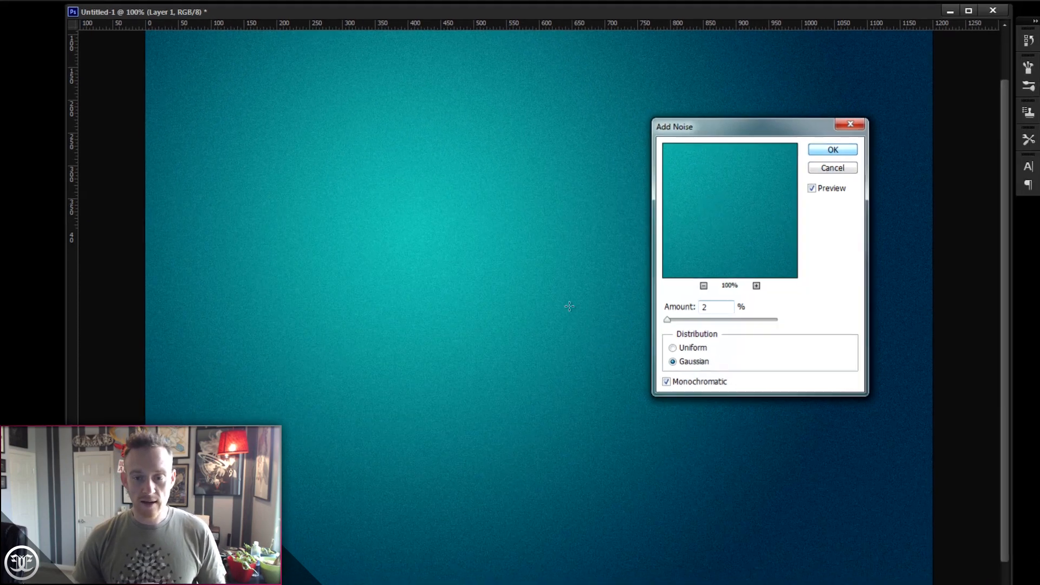
click(892, 144)
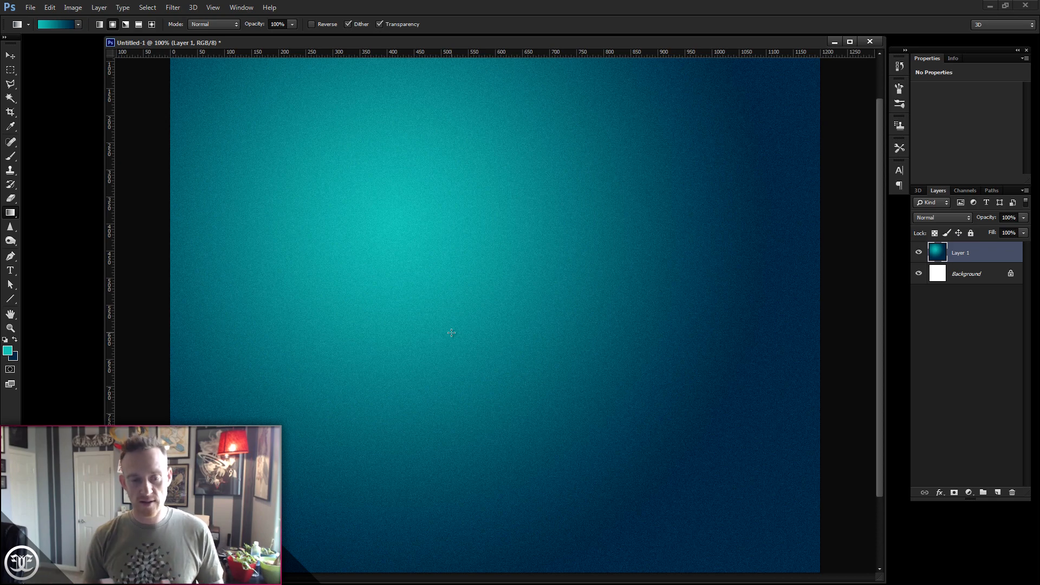
Bring up the EE_Abstrakts_2.png artwork to examine its shapes and minimize it again.
click(380, 584)
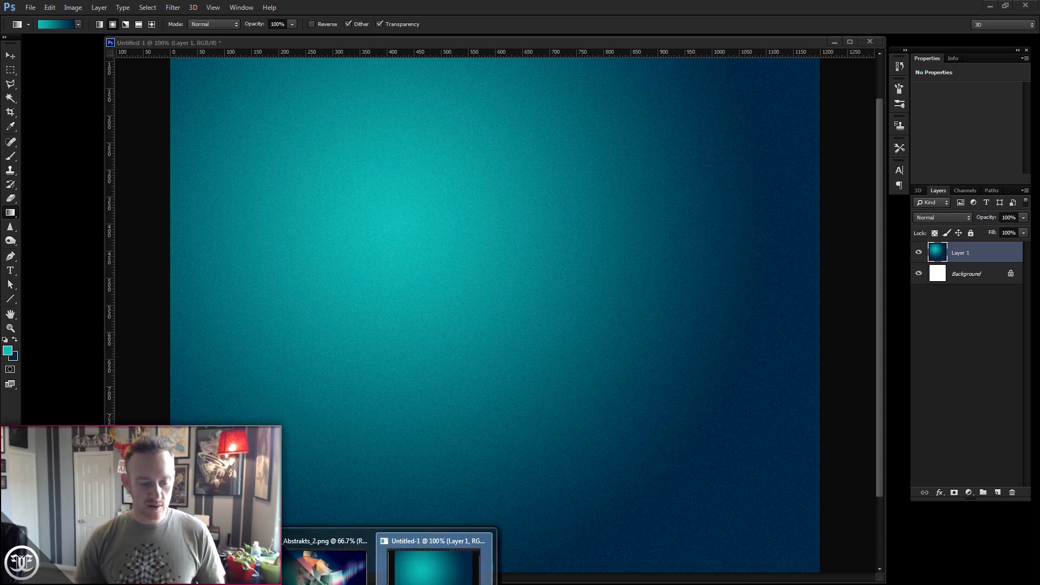
click(328, 564)
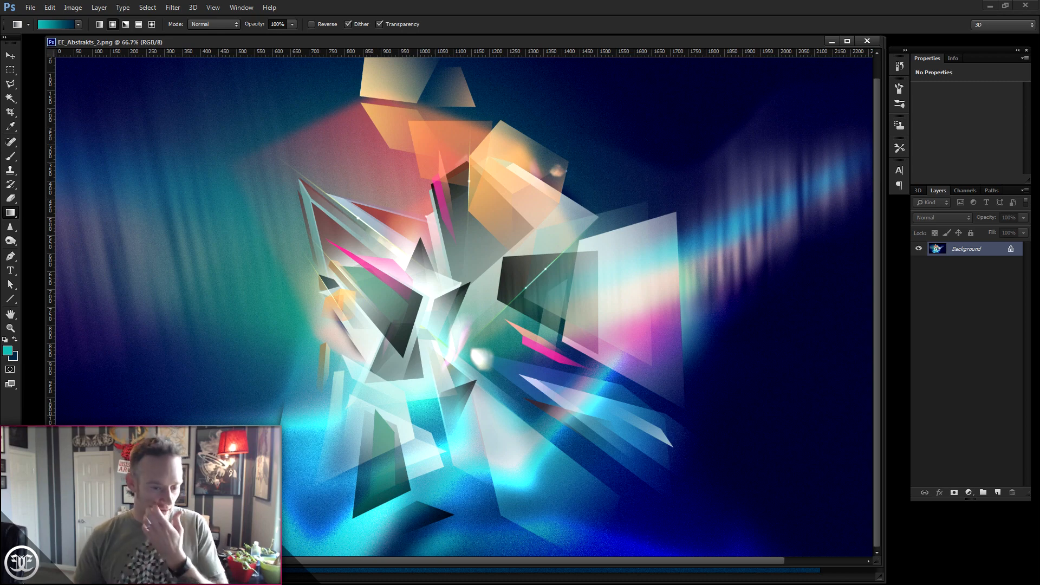
click(832, 42)
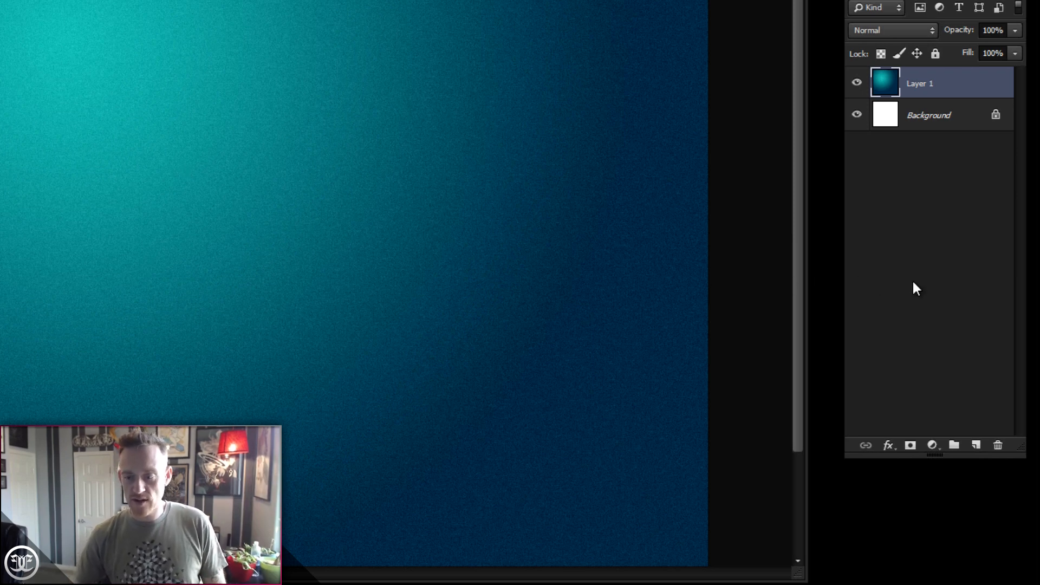
Create a new layer group above the gradient layer and name it Polygon.
click(955, 446)
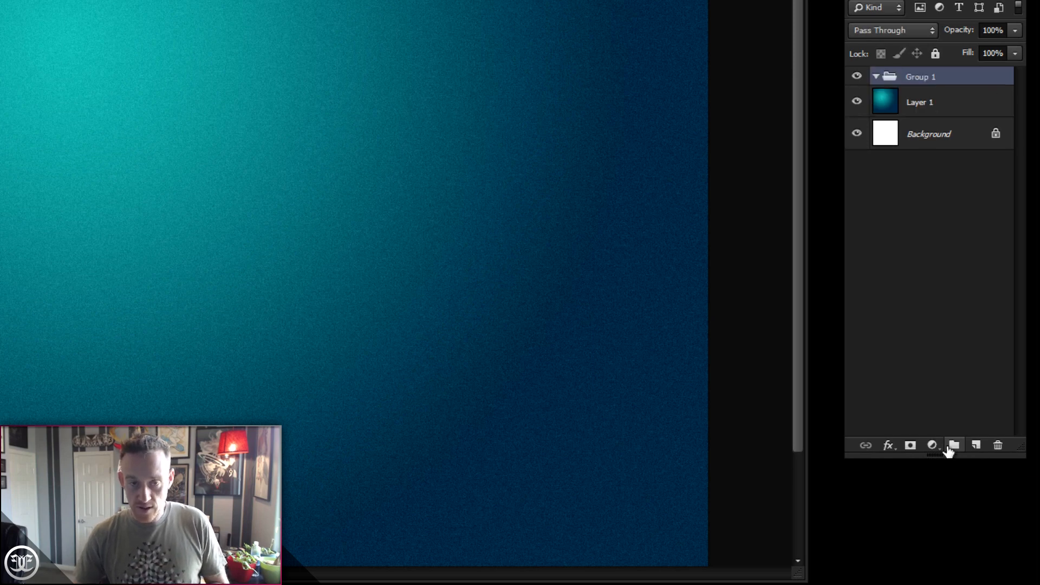
double_click(918, 78)
text(Polygon)
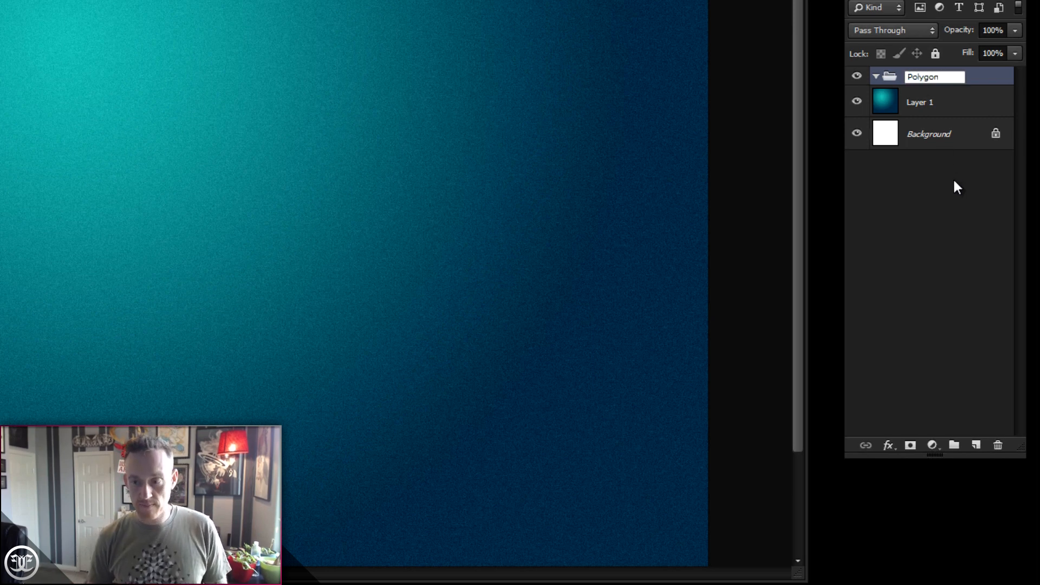
key(Return)
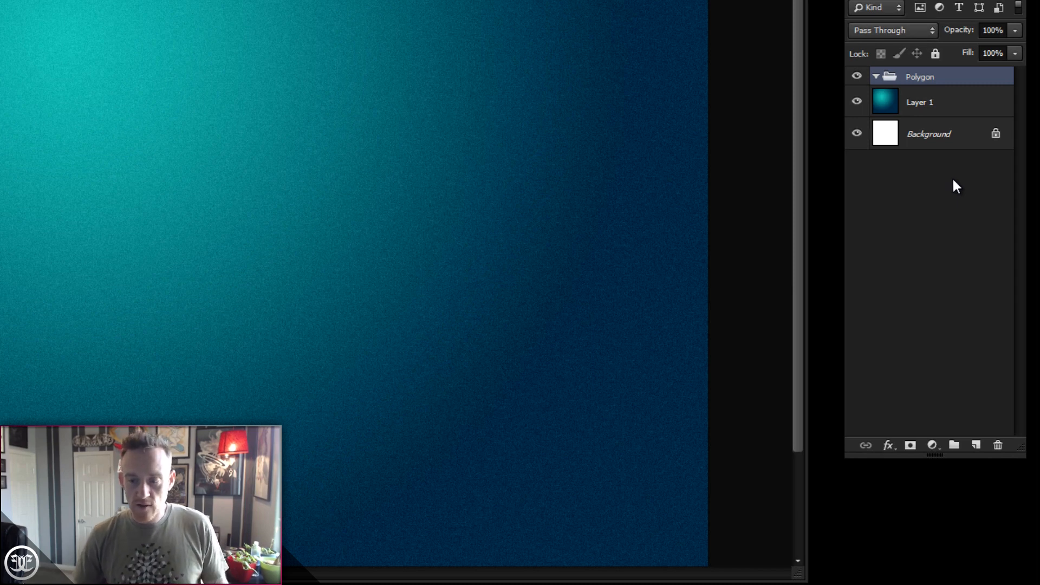
Create a new layer inside the Polygon group and make it the active layer.
click(976, 445)
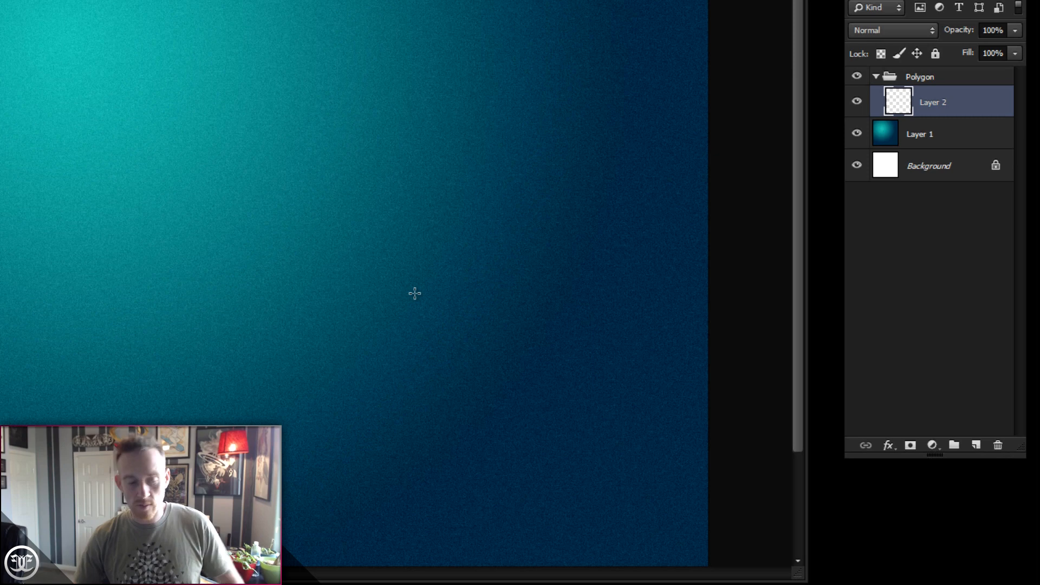
click(876, 78)
click(875, 78)
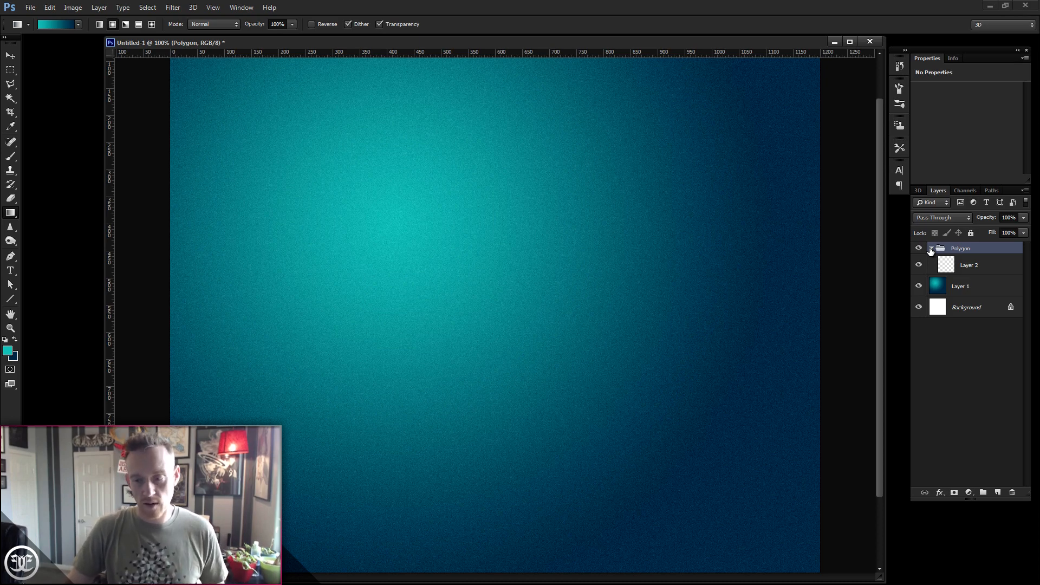
click(978, 269)
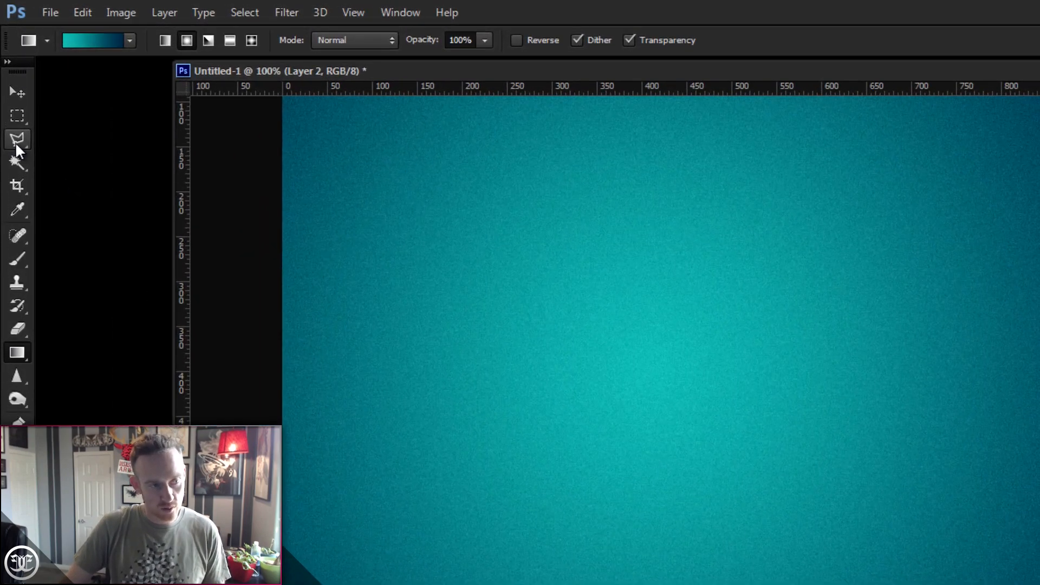
Outline a large four-sided selection with the Polygonal Lasso on Layer 2 and shift it up and left toward the gradient's bright area.
click(10, 85)
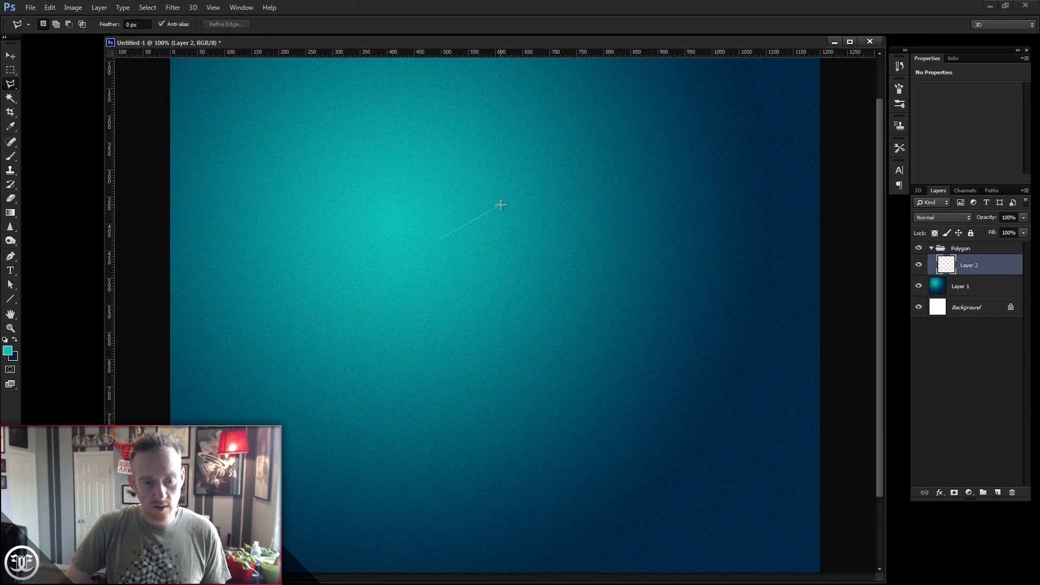
click(502, 204)
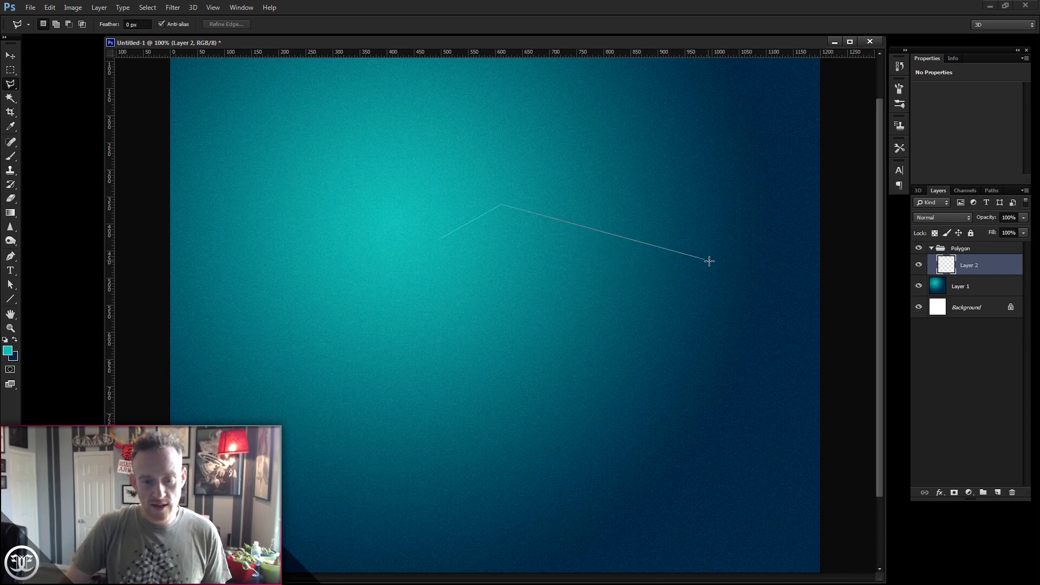
click(745, 262)
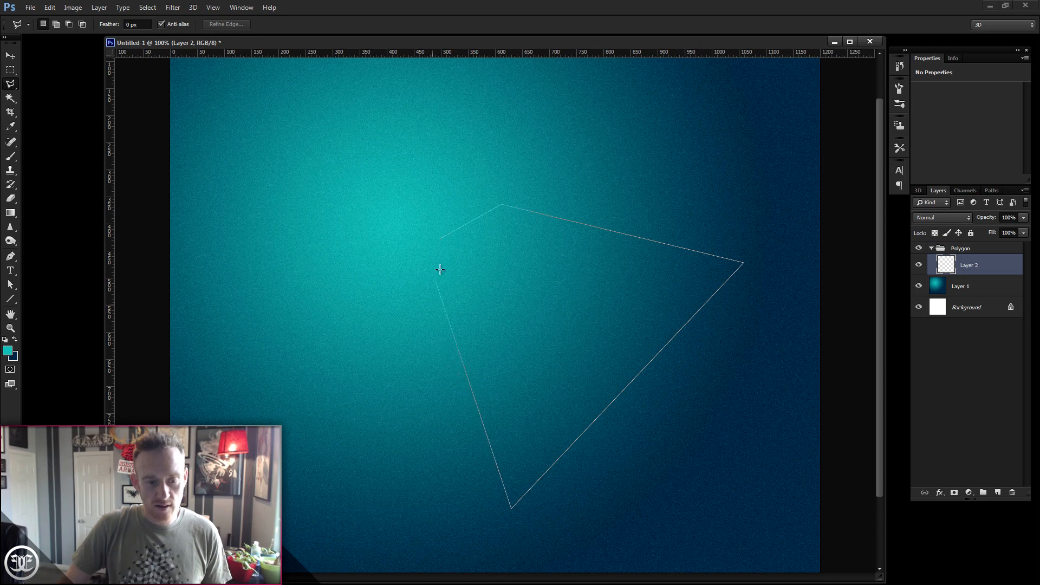
click(438, 239)
mouse_move(587, 283)
mouse_down()
mouse_move(535, 275)
mouse_move(517, 261)
mouse_move(521, 242)
mouse_move(519, 265)
mouse_up()
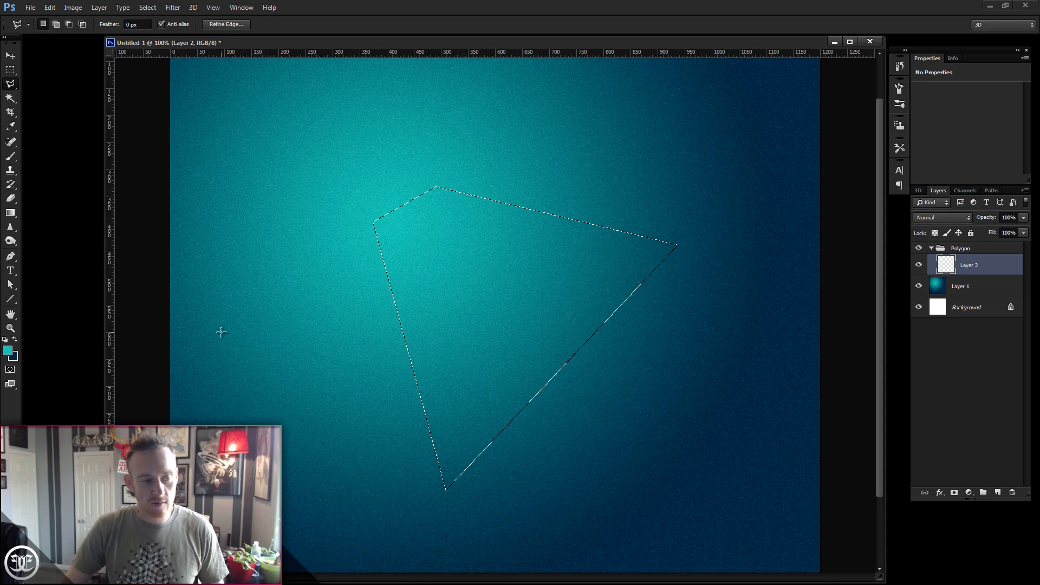
Switch to the Brush tool and set the foreground color to pale gray #cfdbdb.
click(12, 158)
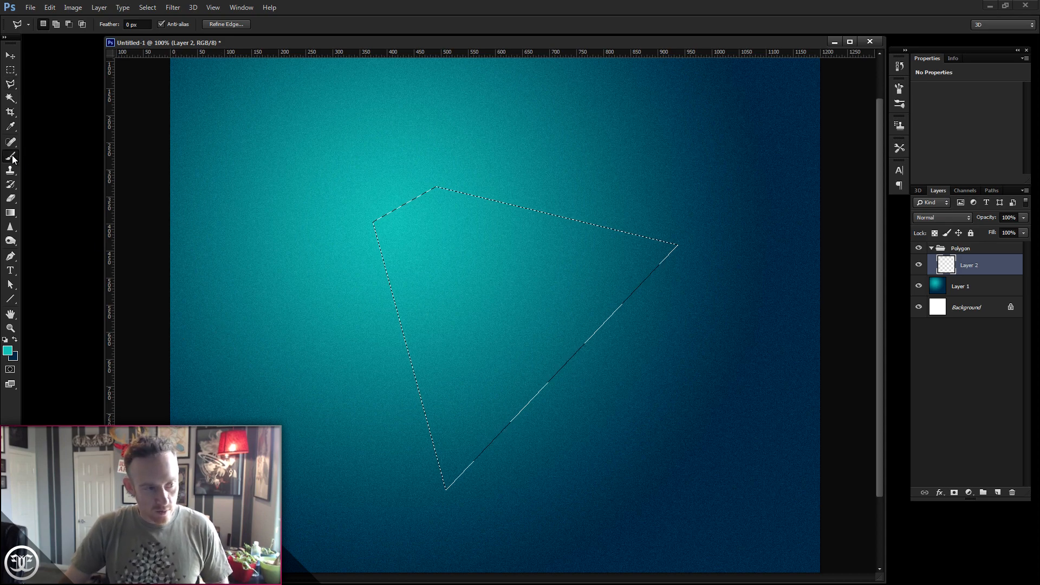
click(8, 351)
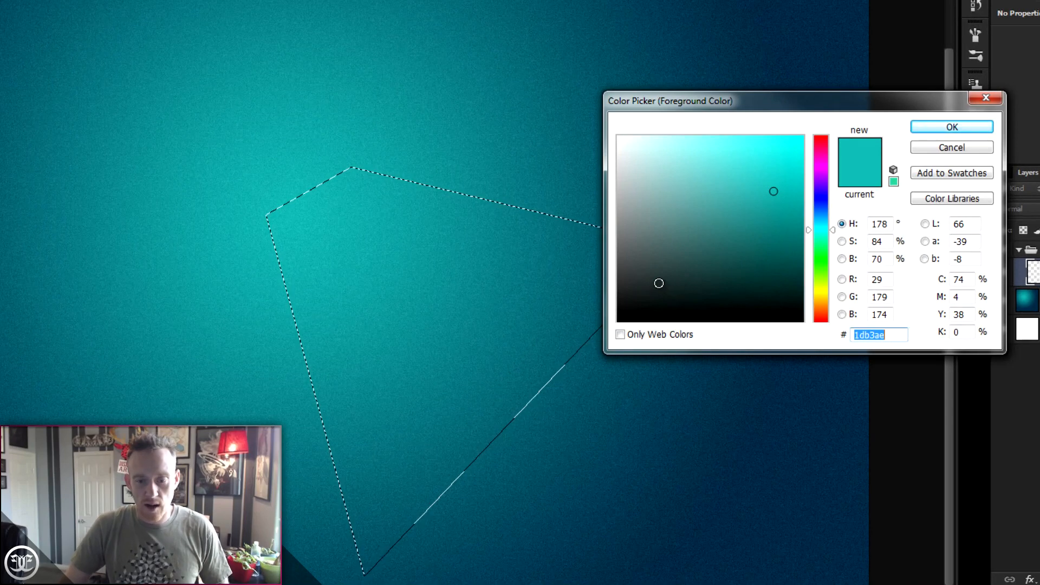
mouse_move(657, 248)
mouse_down()
mouse_move(637, 246)
mouse_move(642, 175)
mouse_move(633, 163)
mouse_up()
drag(633, 162, 627, 162)
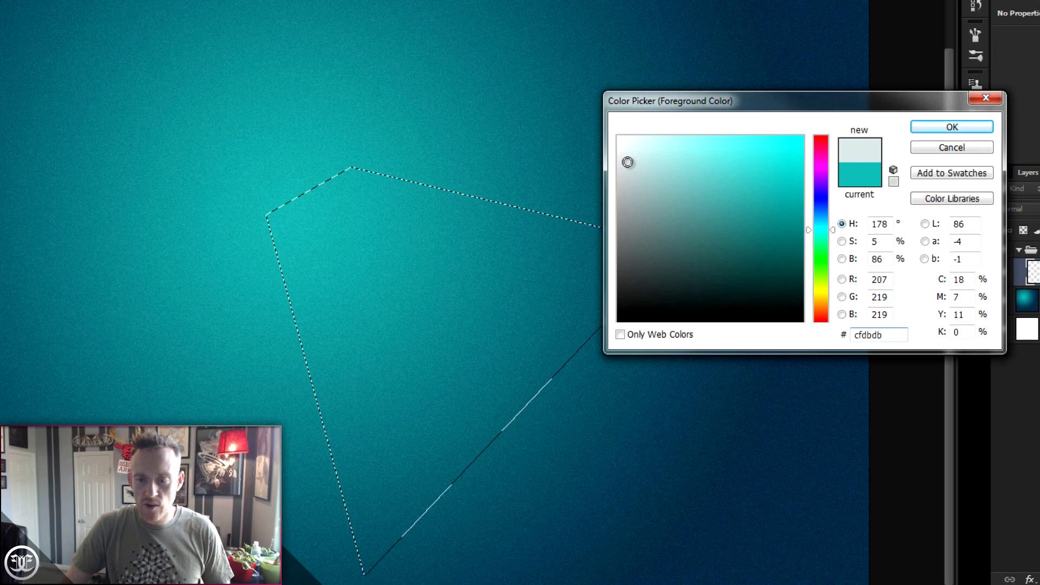
click(954, 127)
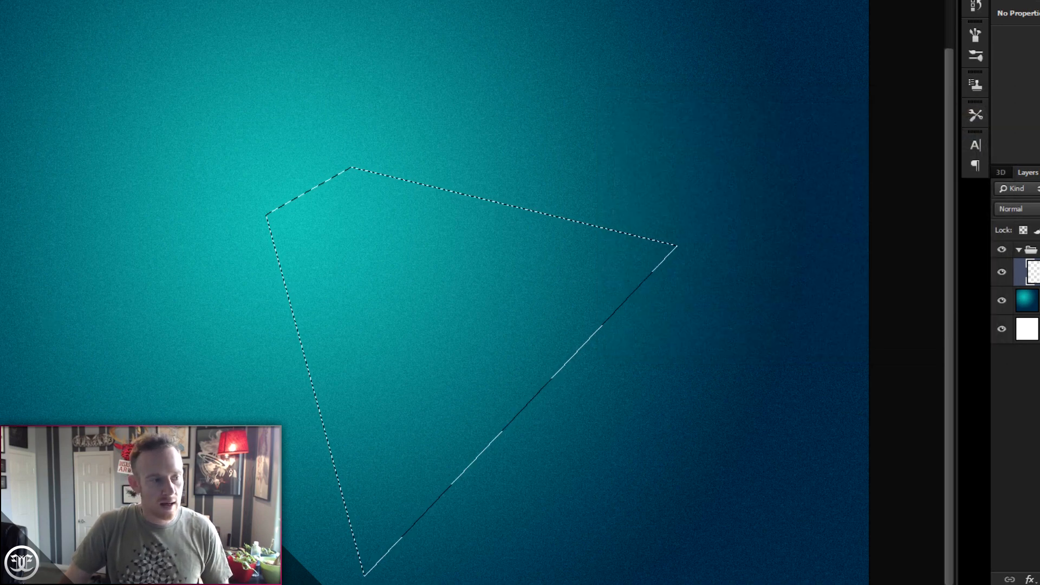
Set the soft round brush to a size of 339 px, keeping its hardness at 0%.
right_click(372, 219)
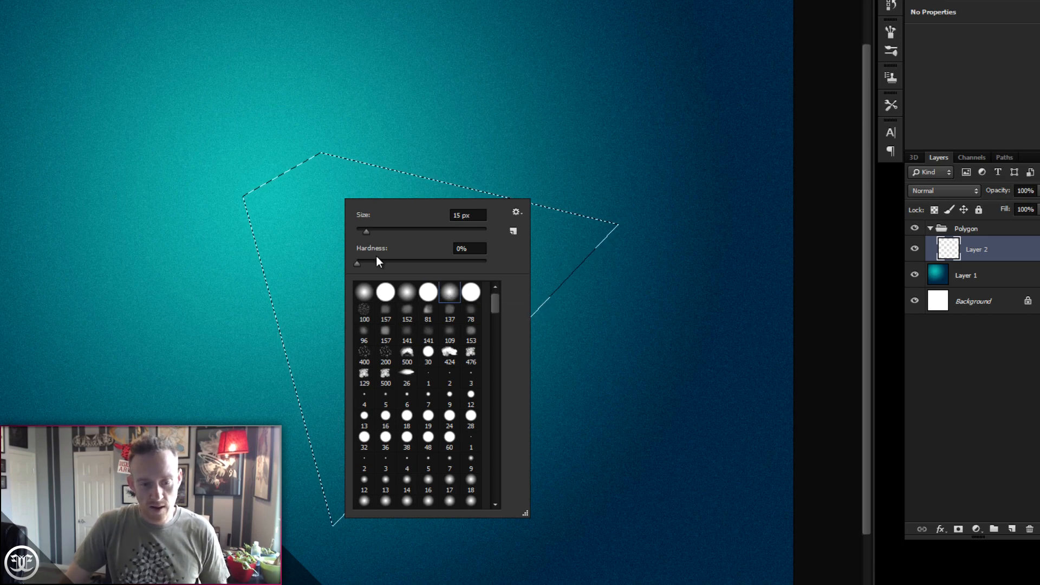
drag(364, 233, 376, 232)
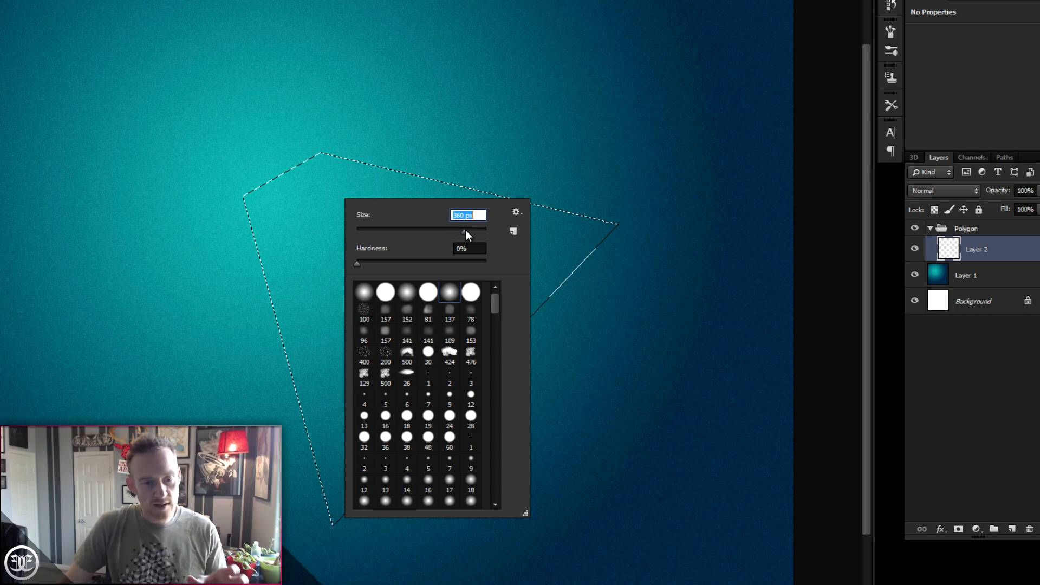
drag(465, 230, 464, 230)
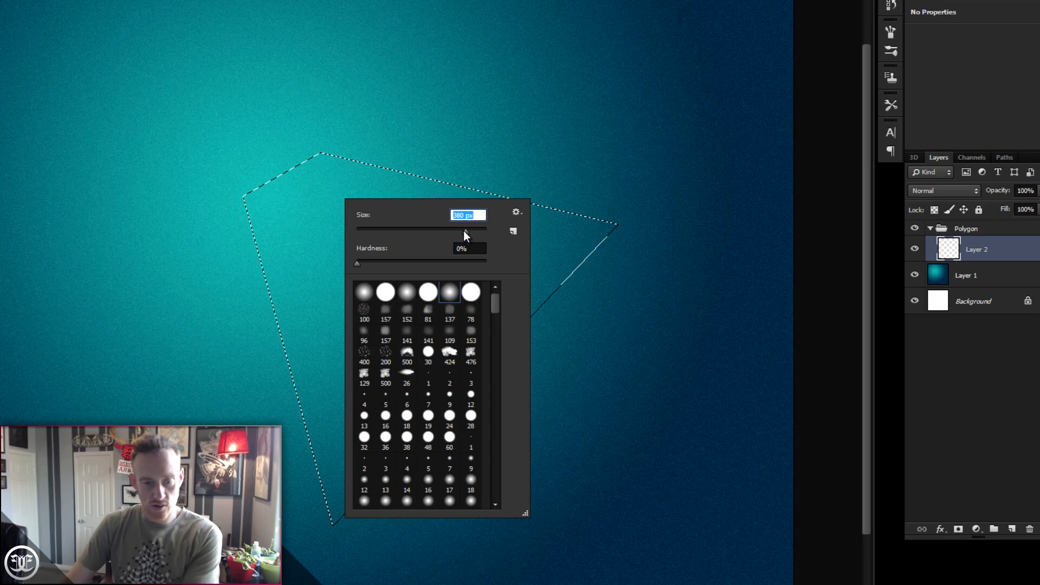
drag(463, 230, 462, 230)
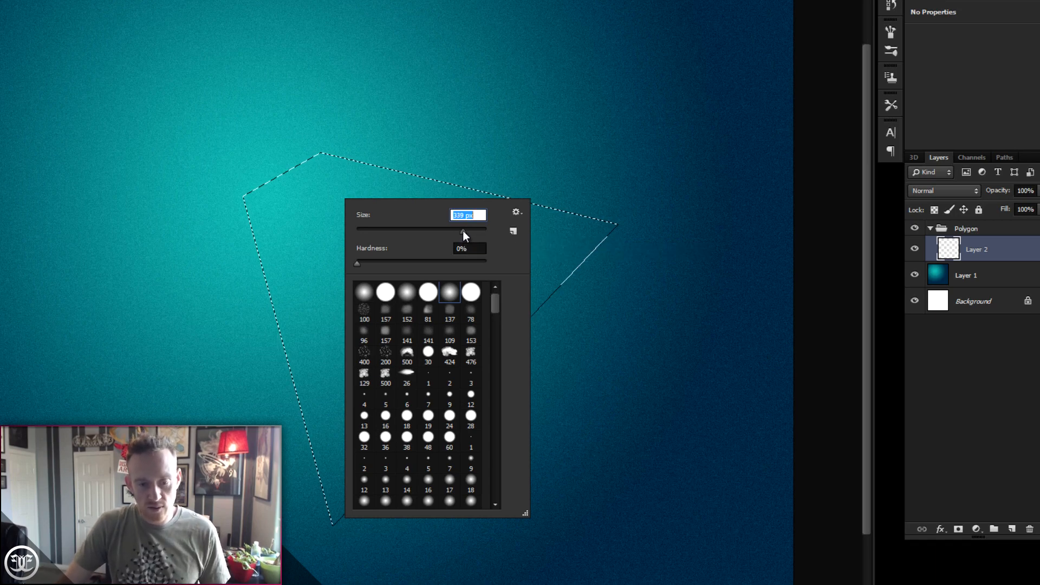
click(505, 1)
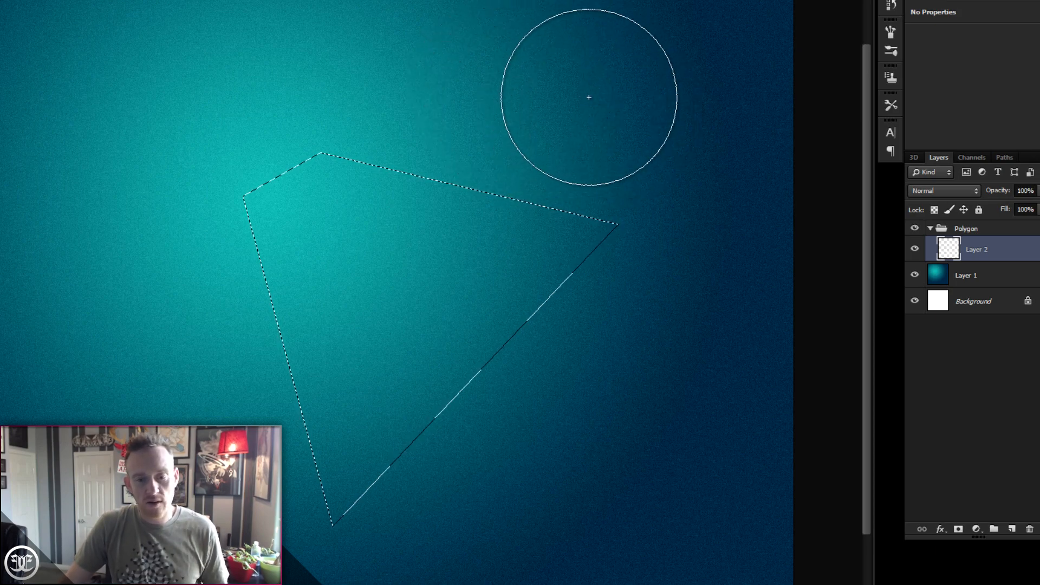
Brush a soft pale glow along the selection's upper and left inner edges on Layer 2 and deselect.
mouse_move(246, 78)
mouse_down()
mouse_move(235, 67)
mouse_move(133, 112)
mouse_move(125, 173)
mouse_move(159, 341)
mouse_move(146, 217)
mouse_move(153, 360)
mouse_move(234, 558)
mouse_up()
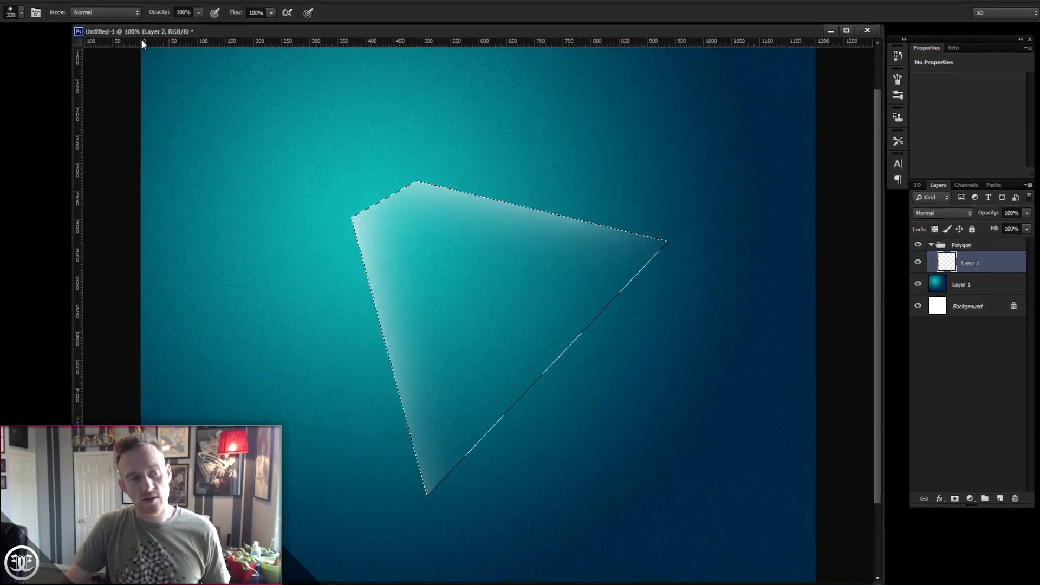
click(147, 7)
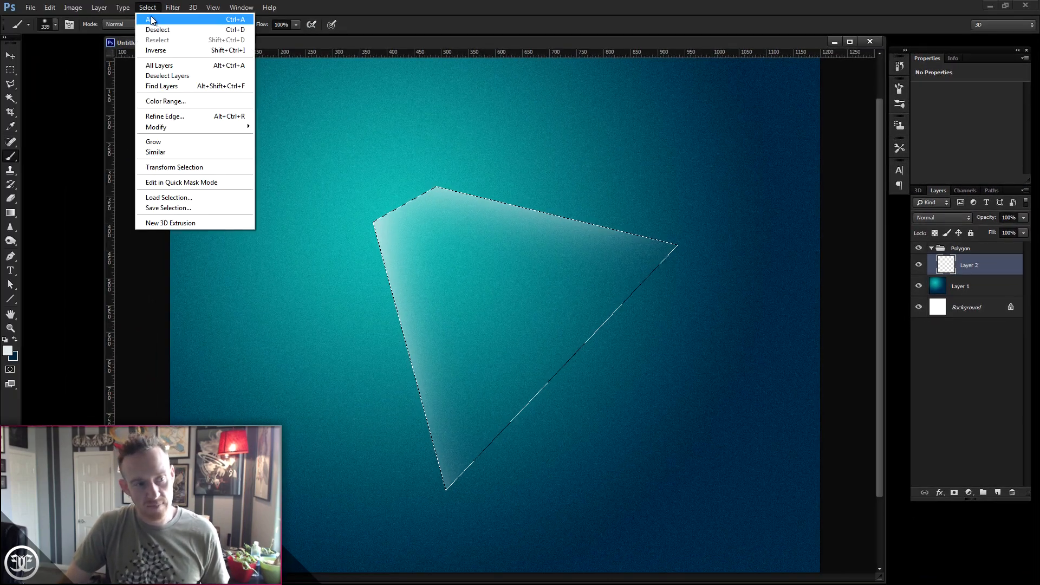
click(158, 28)
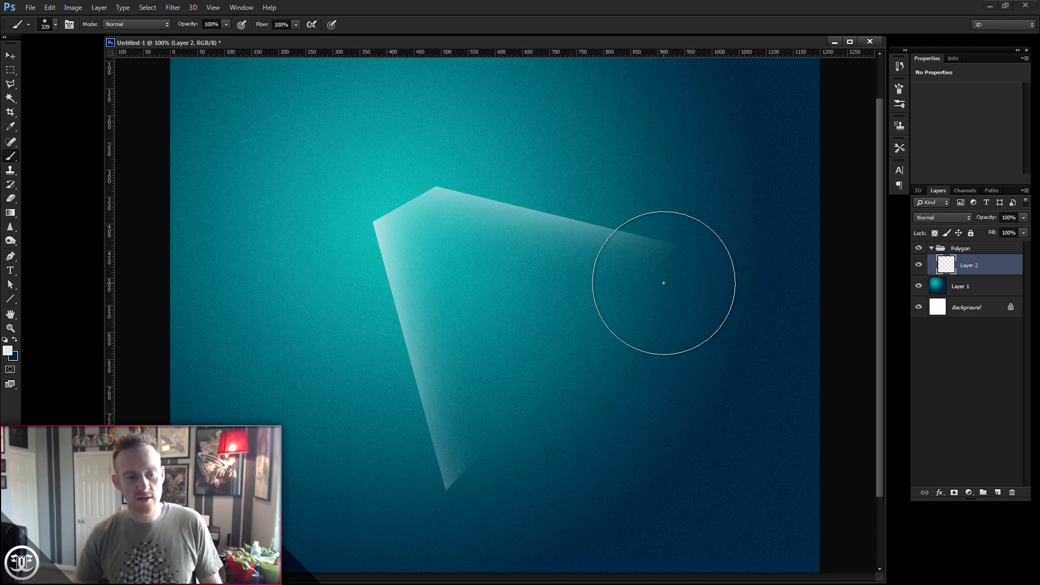
Add a layer above Layer 2 and outline a second, smaller four-sided Polygonal Lasso selection offset slightly above the first shape.
click(997, 493)
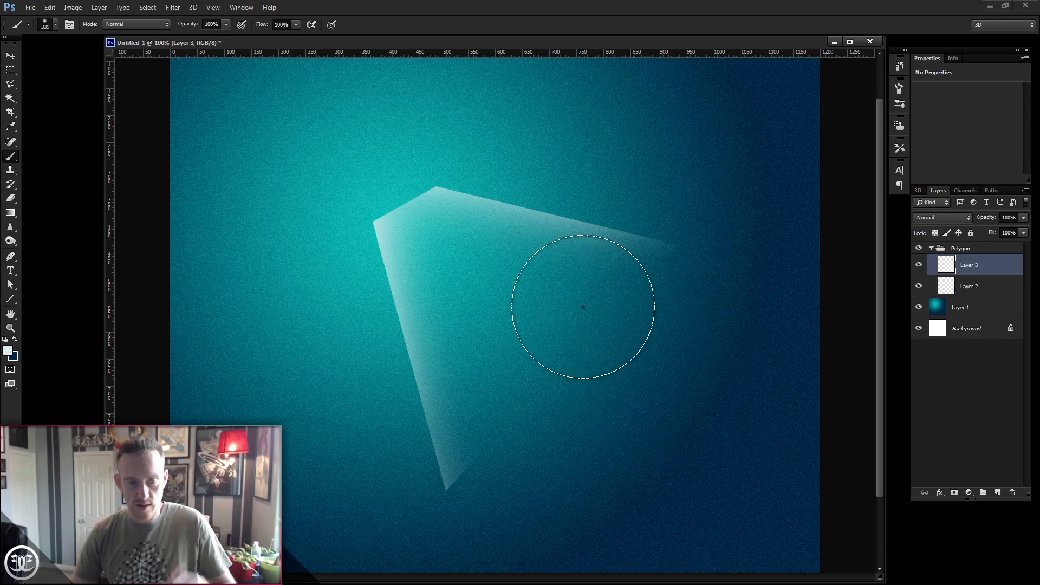
click(10, 84)
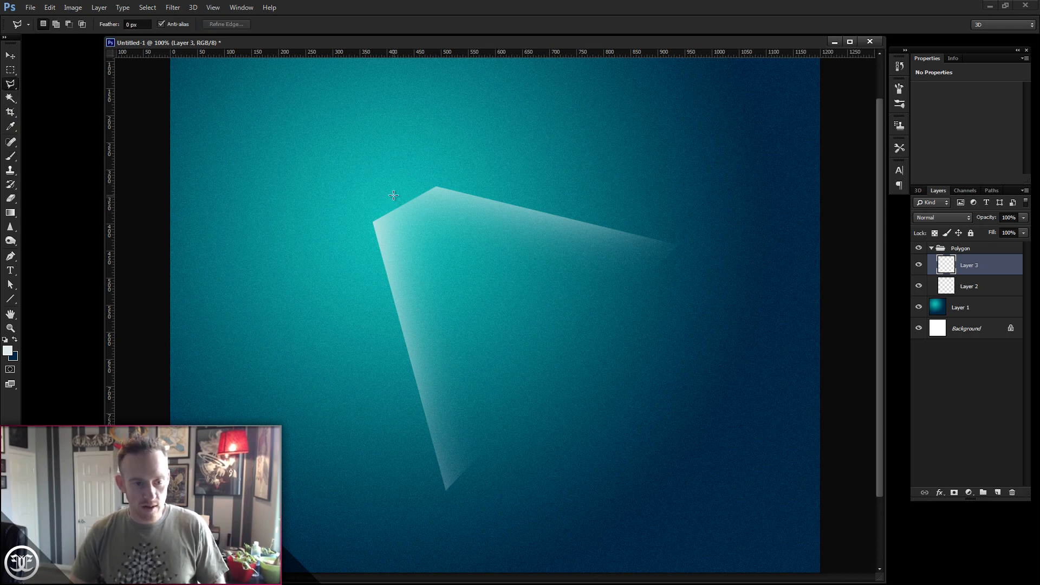
click(437, 174)
click(677, 226)
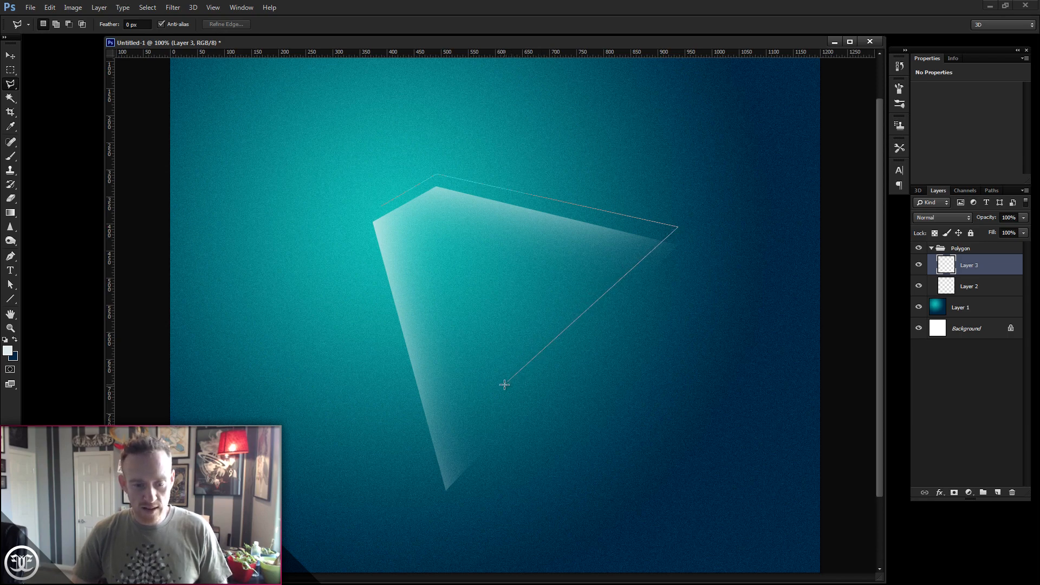
click(381, 207)
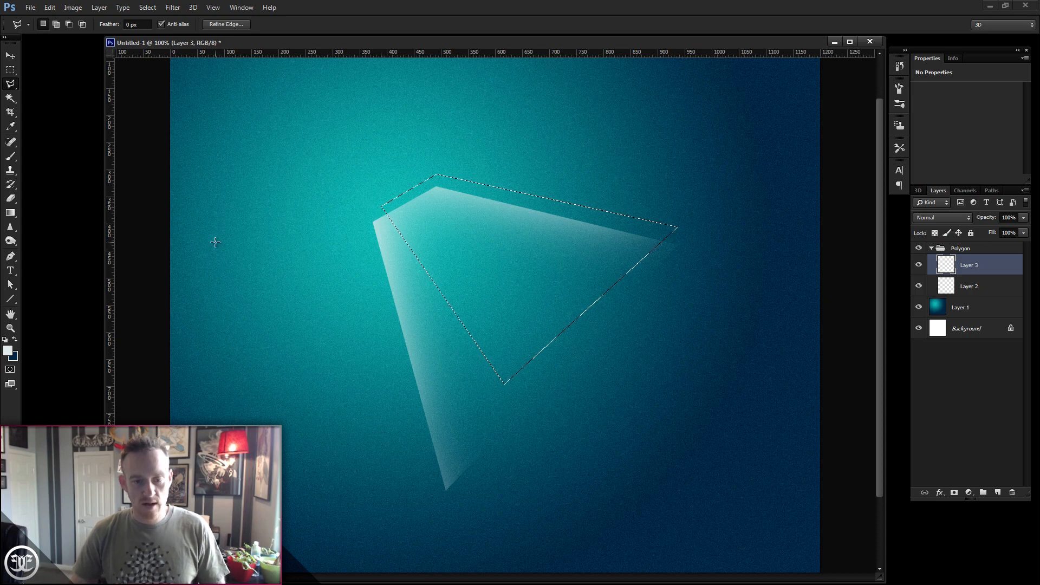
drag(441, 226, 442, 226)
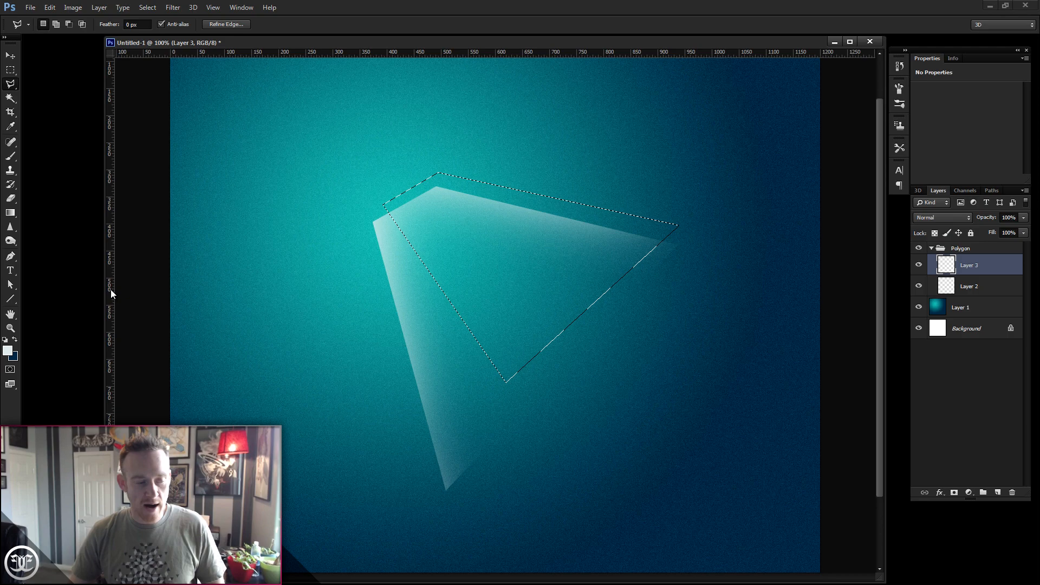
Brush the second selection's upper and left inner edges on Layer 3 with foreground color #e0eded and deselect.
click(11, 157)
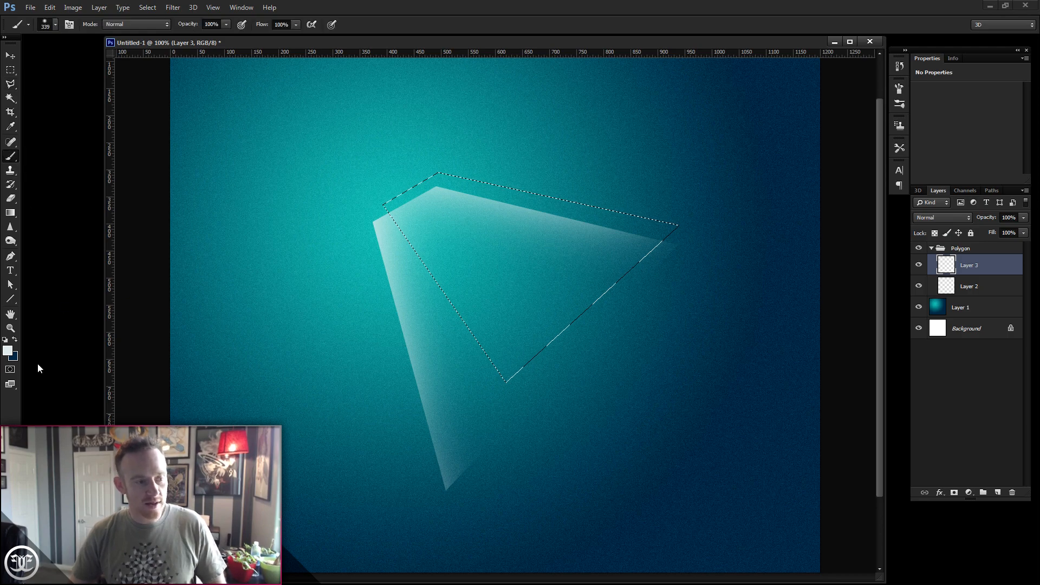
click(8, 351)
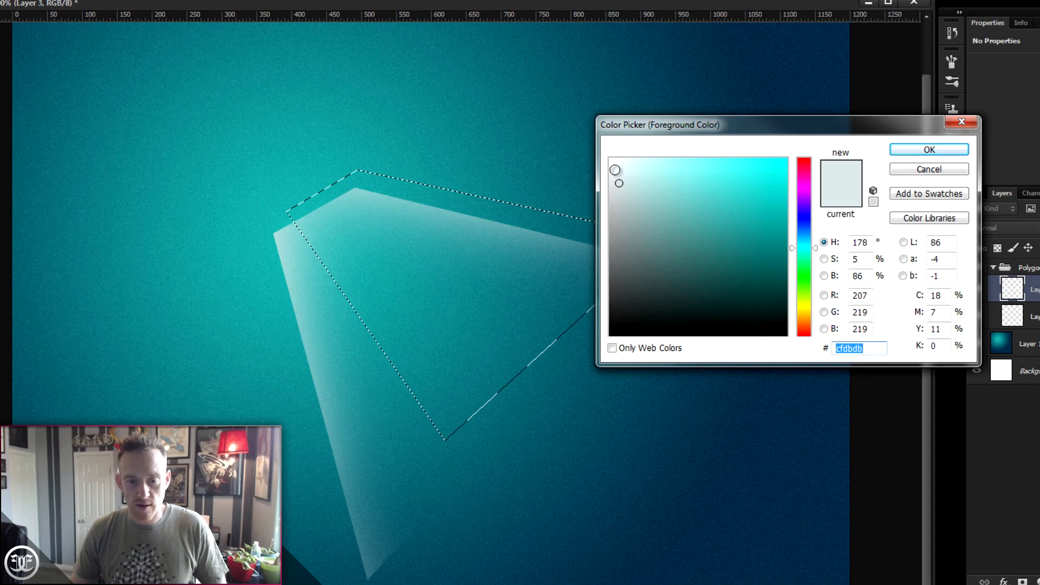
click(620, 172)
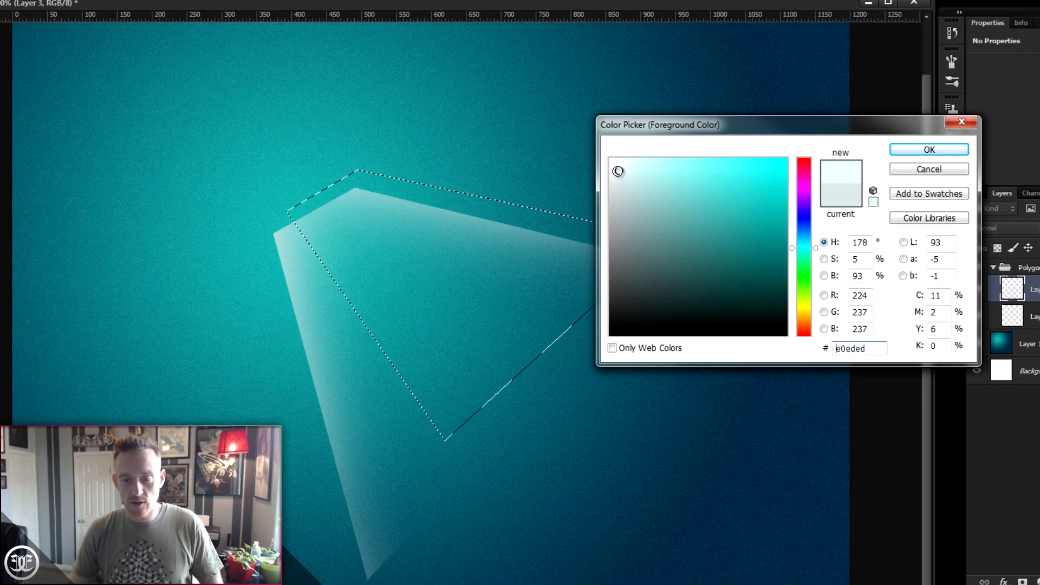
click(948, 153)
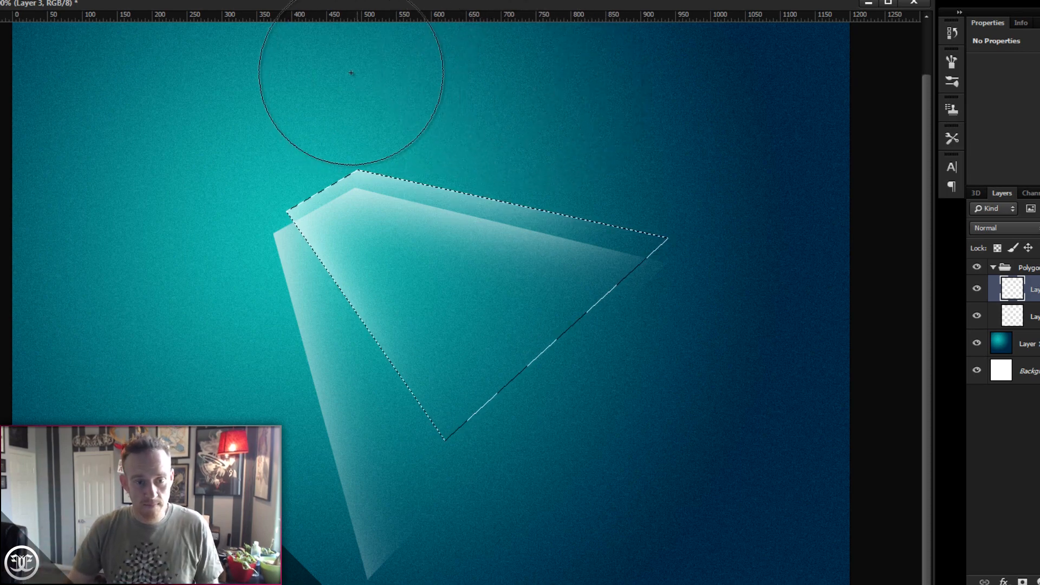
key(v)
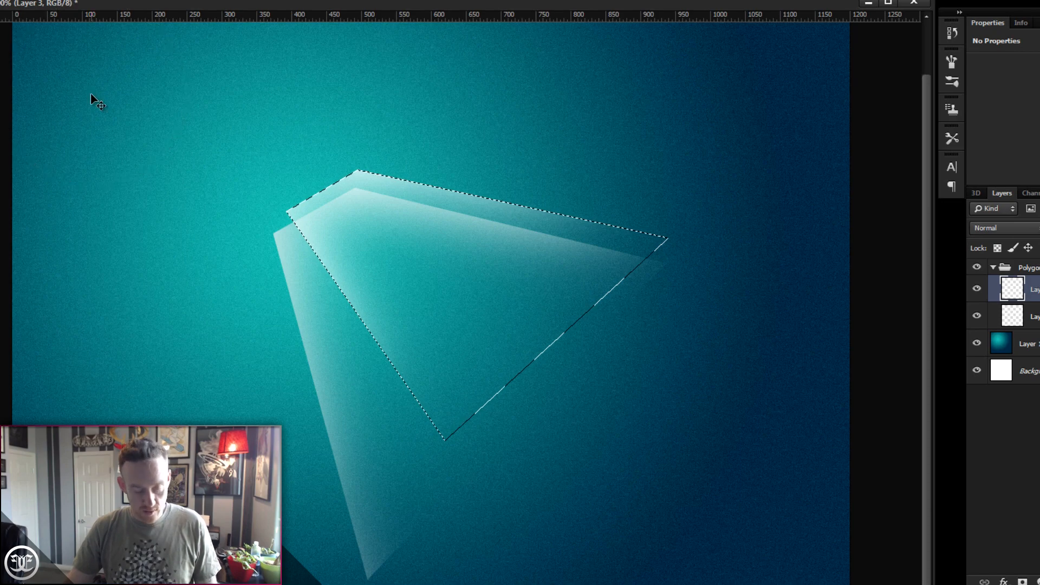
key(ctrl+d)
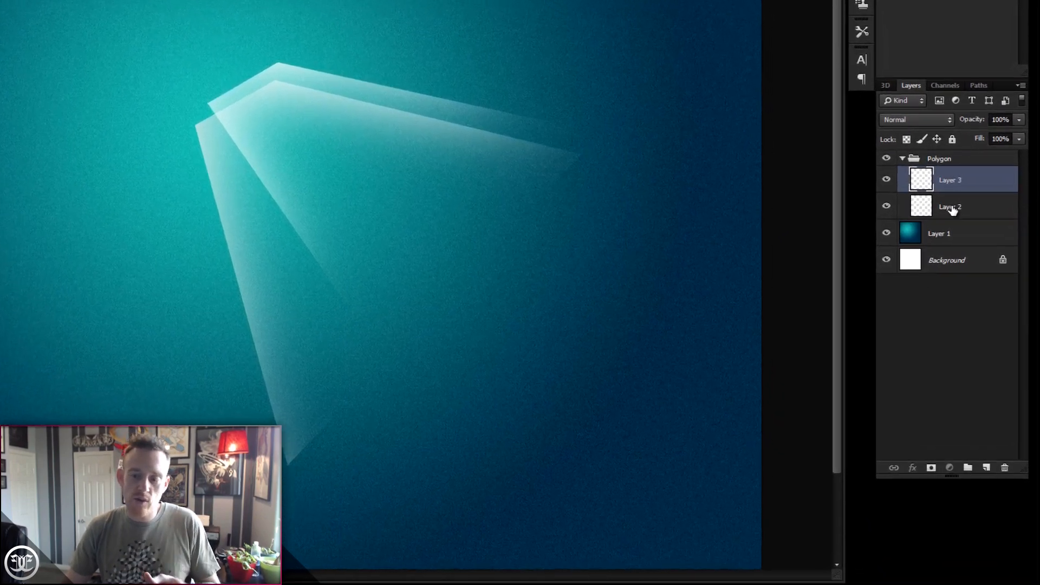
Add a layer directly above Layer 2 and outline a narrow four-sided Polygonal Lasso selection along the polygon's left facet down to its lower tip.
click(951, 210)
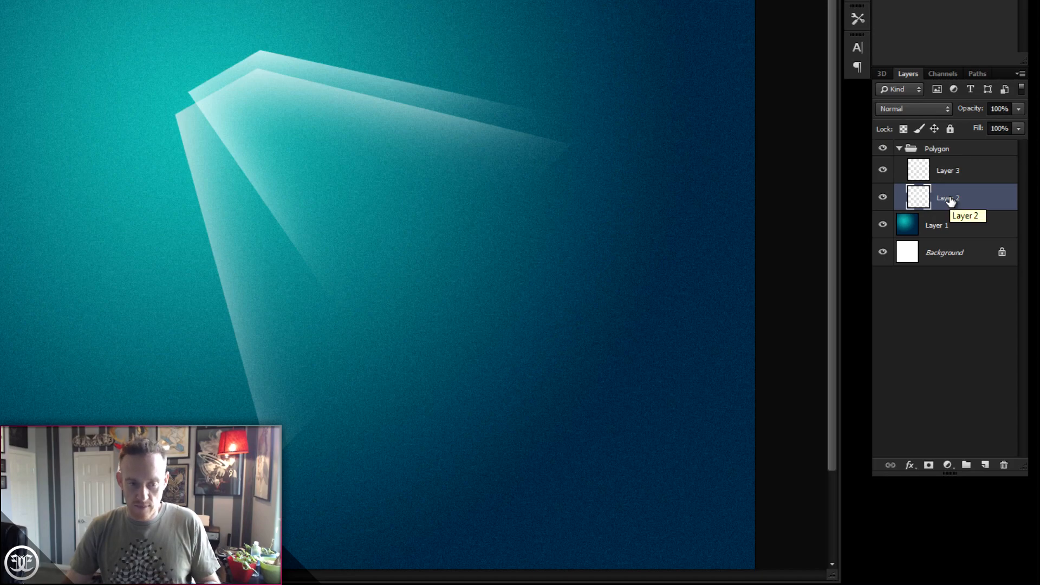
click(984, 465)
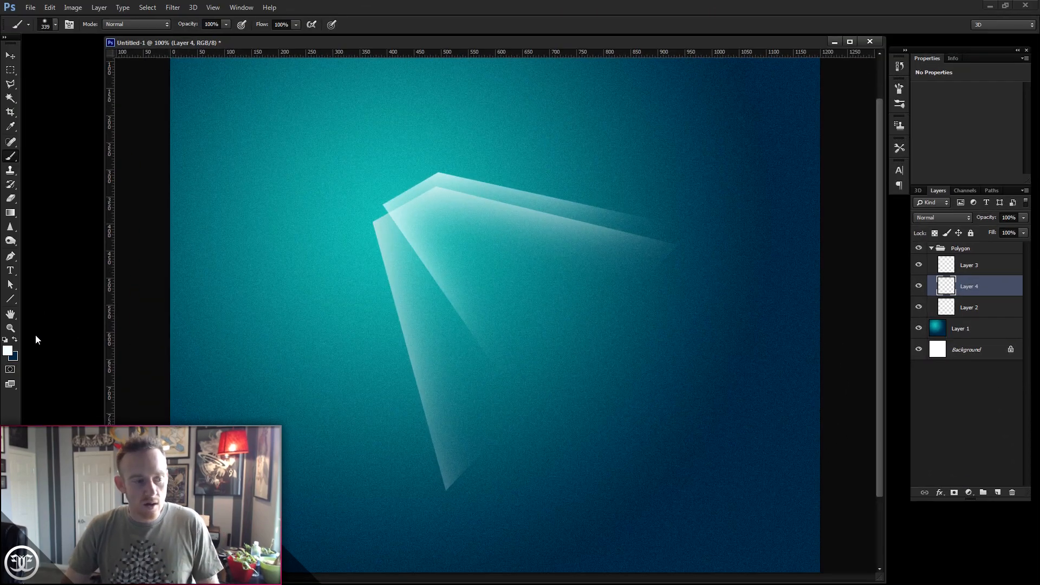
click(10, 329)
click(431, 242)
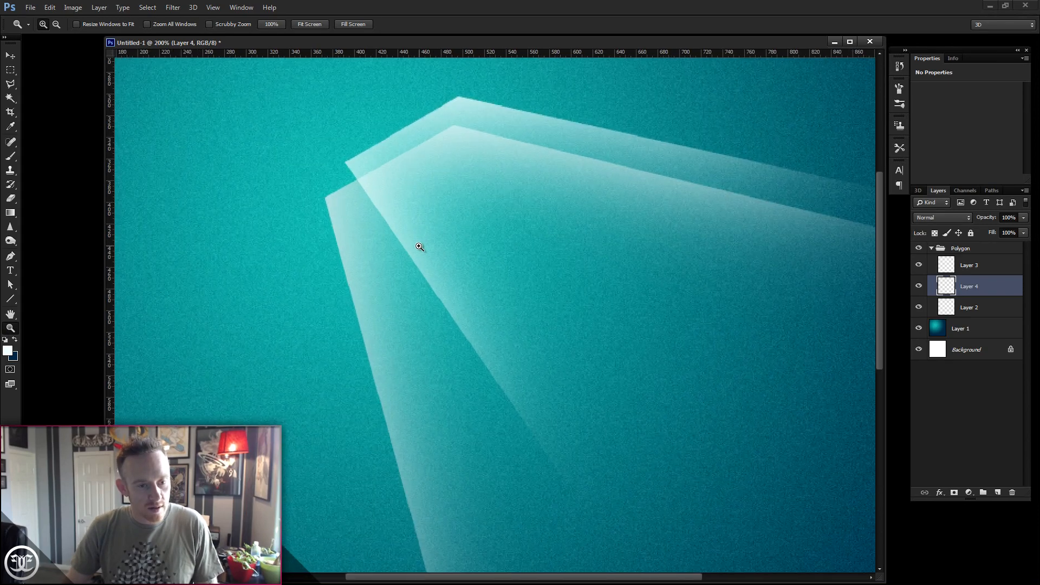
click(421, 244)
drag(411, 195, 420, 242)
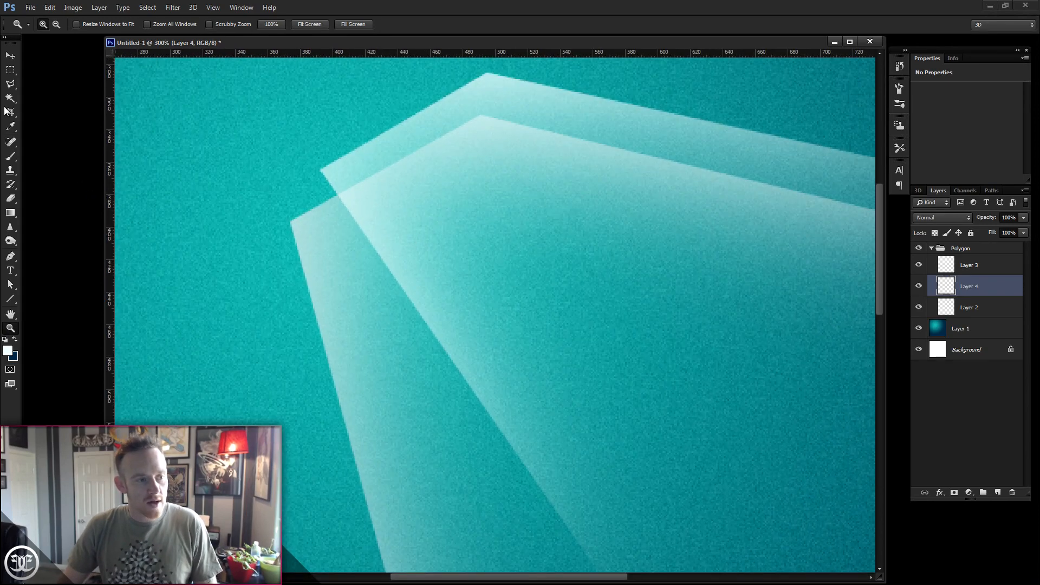
click(11, 84)
mouse_move(647, 430)
mouse_down()
mouse_move(655, 372)
mouse_move(640, 228)
mouse_move(619, 224)
mouse_up()
drag(759, 473, 659, 377)
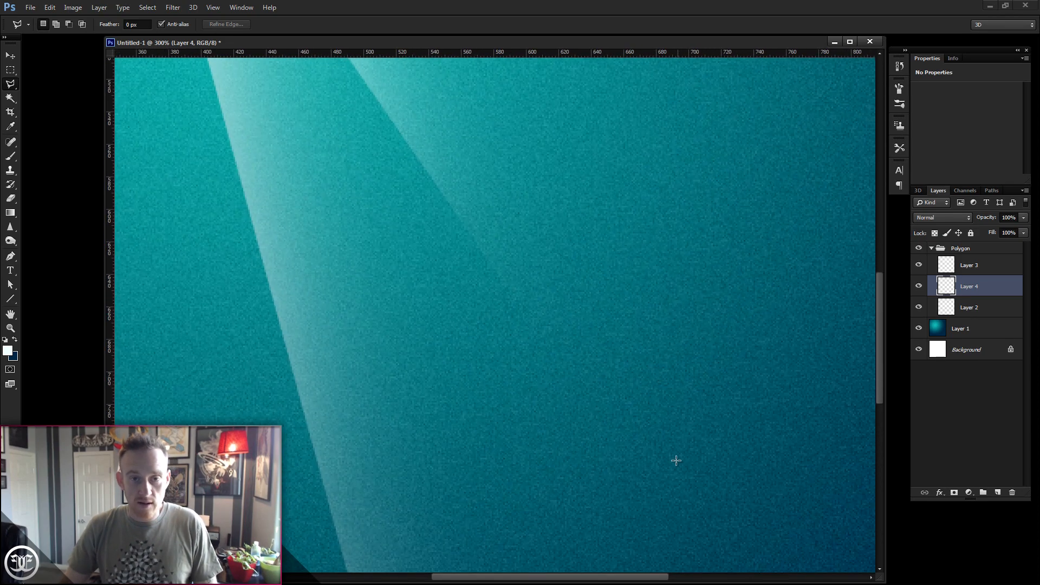
drag(656, 370, 657, 412)
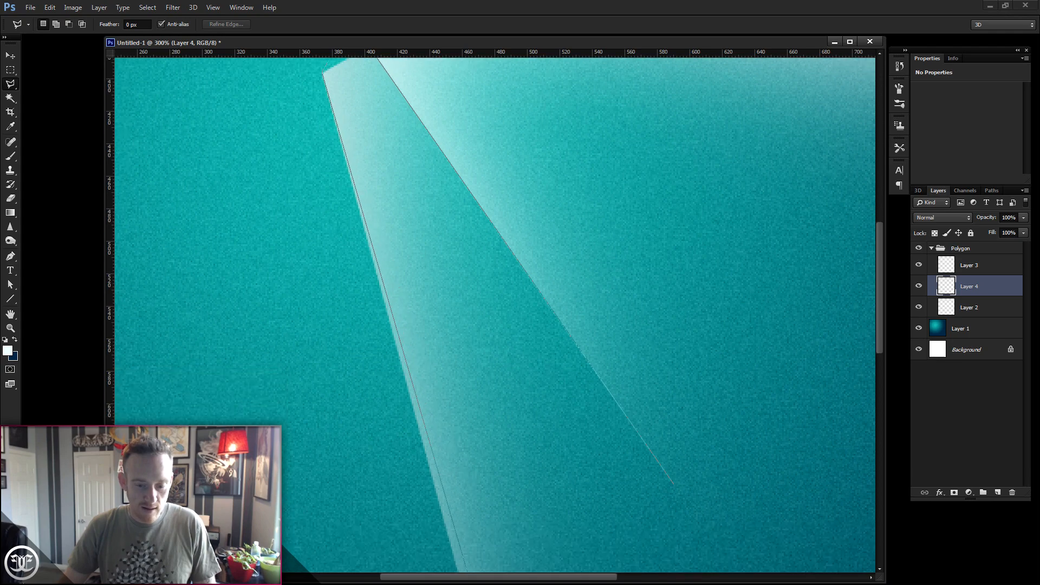
scroll(495, 314, down, 5)
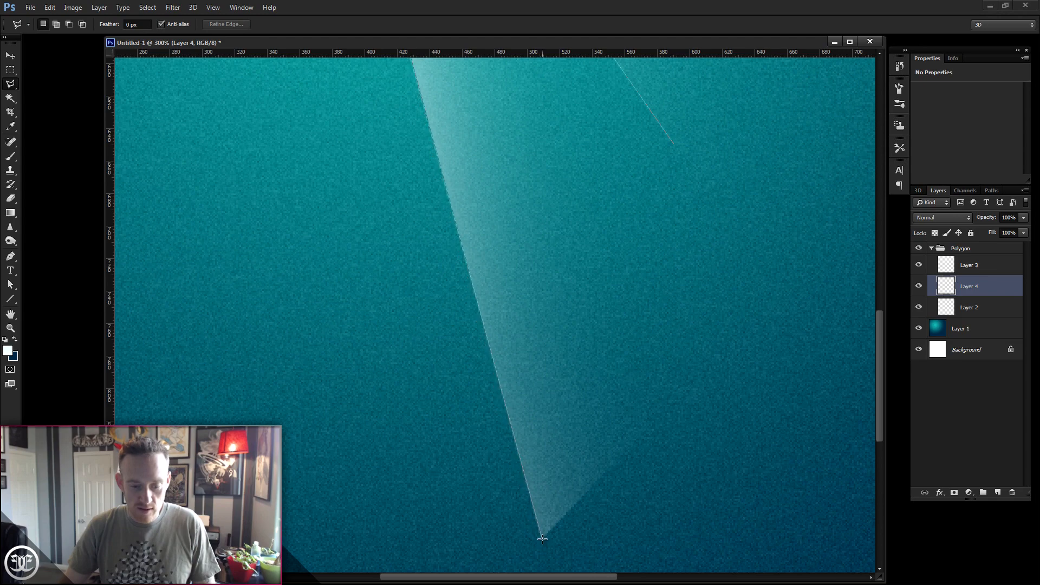
scroll(543, 537, down, 4)
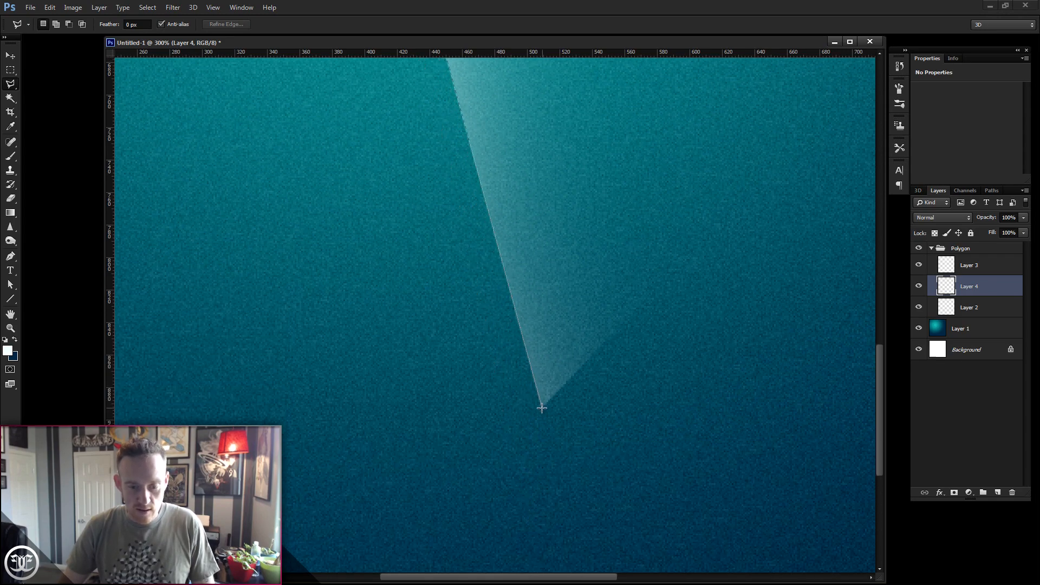
click(542, 406)
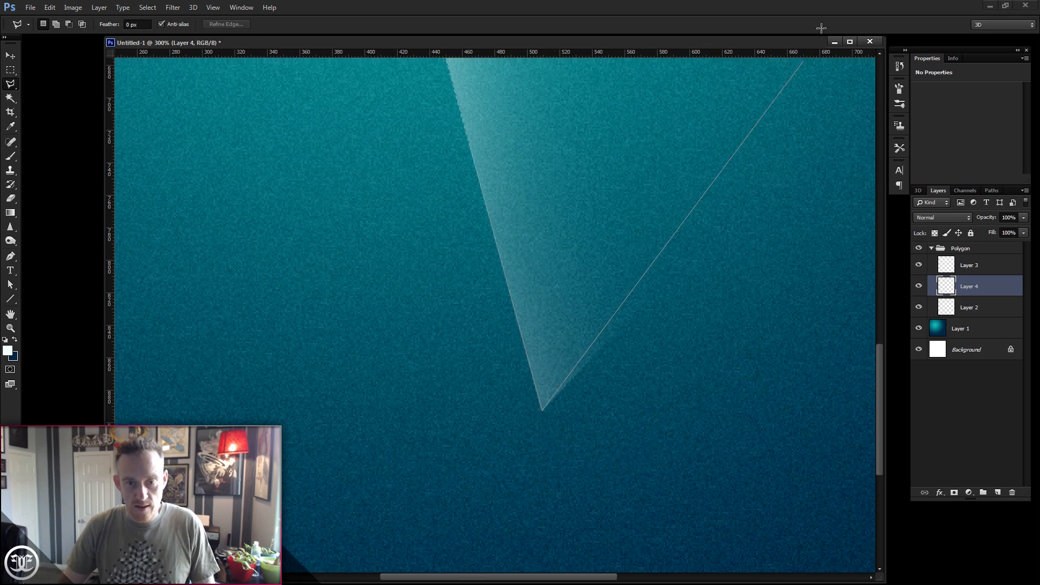
click(673, 112)
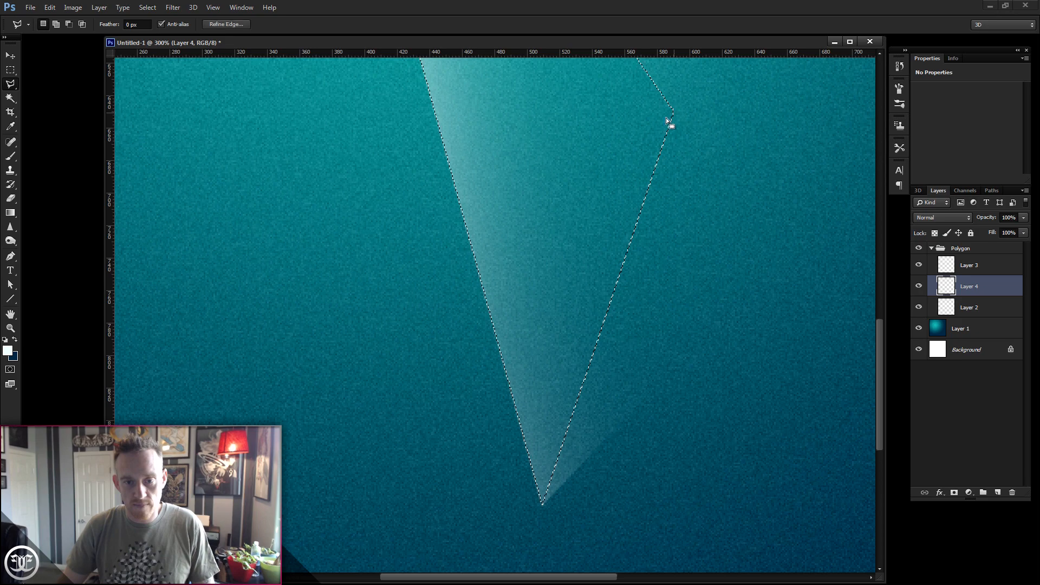
Ready the Brush tool and set the foreground color to #ecf5f5.
click(4, 331)
alt+click(552, 178)
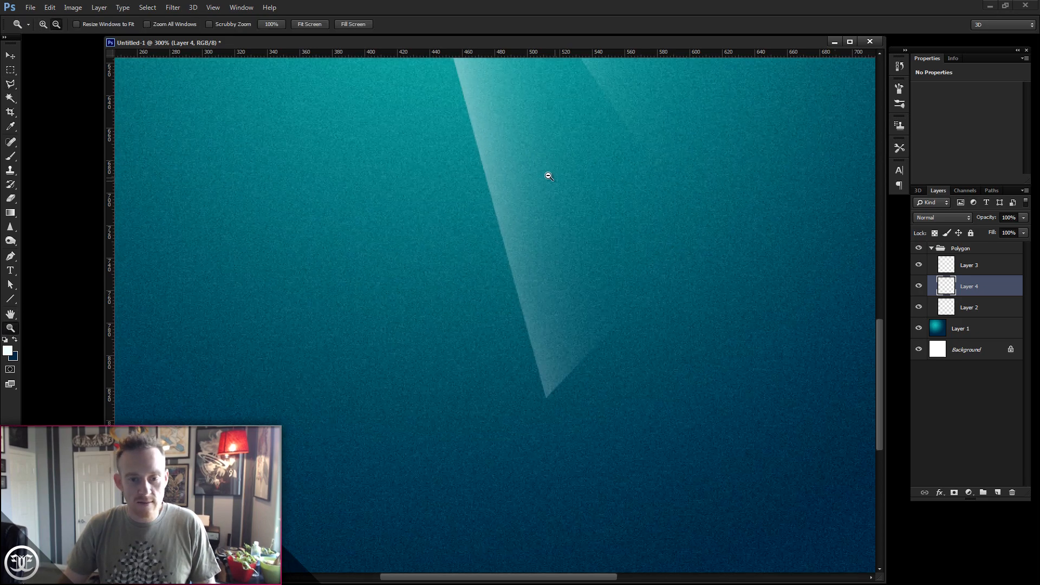
alt+click(540, 169)
drag(465, 158, 544, 225)
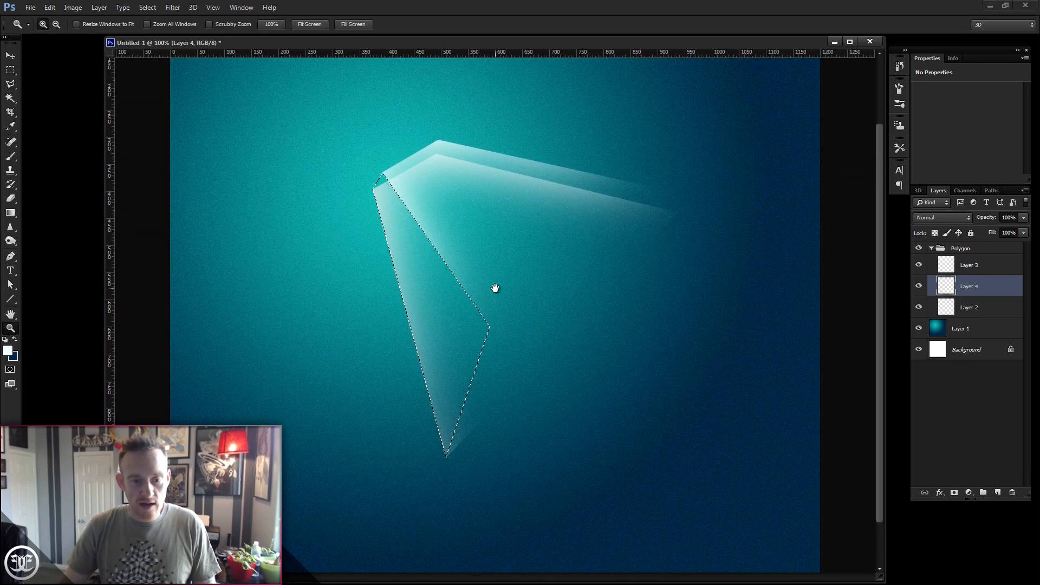
click(11, 158)
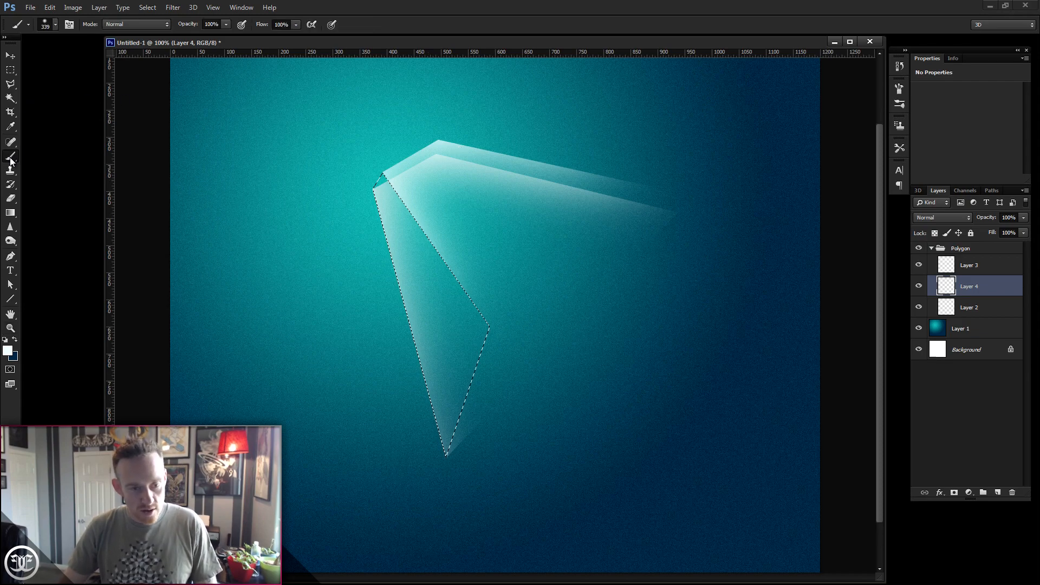
click(8, 351)
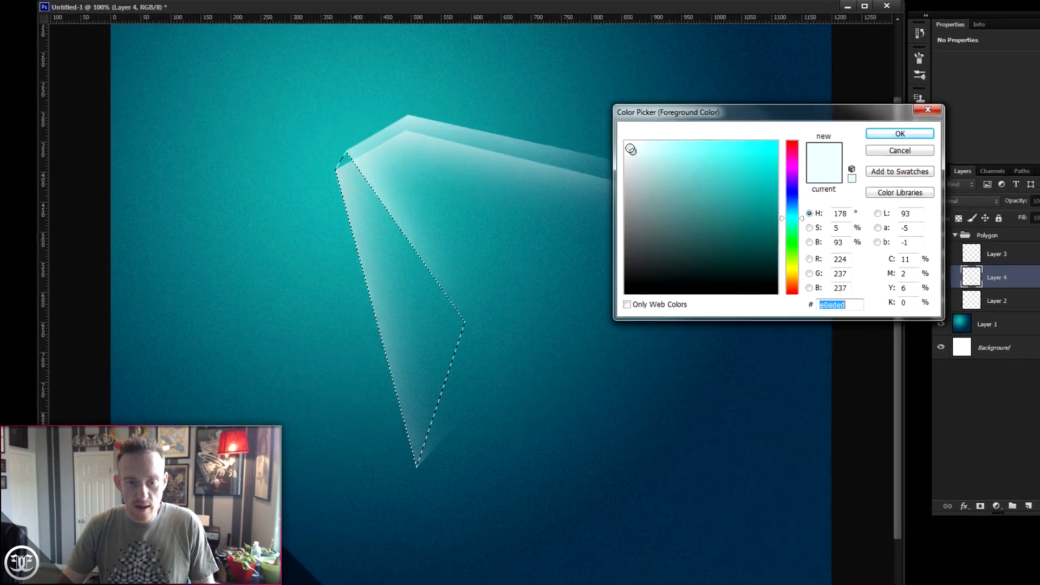
click(638, 169)
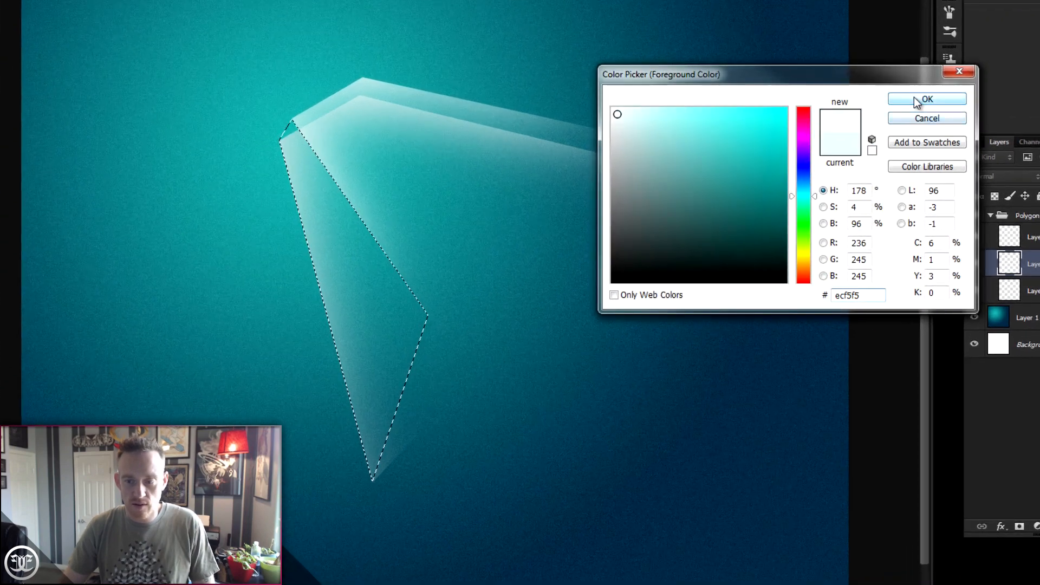
click(927, 99)
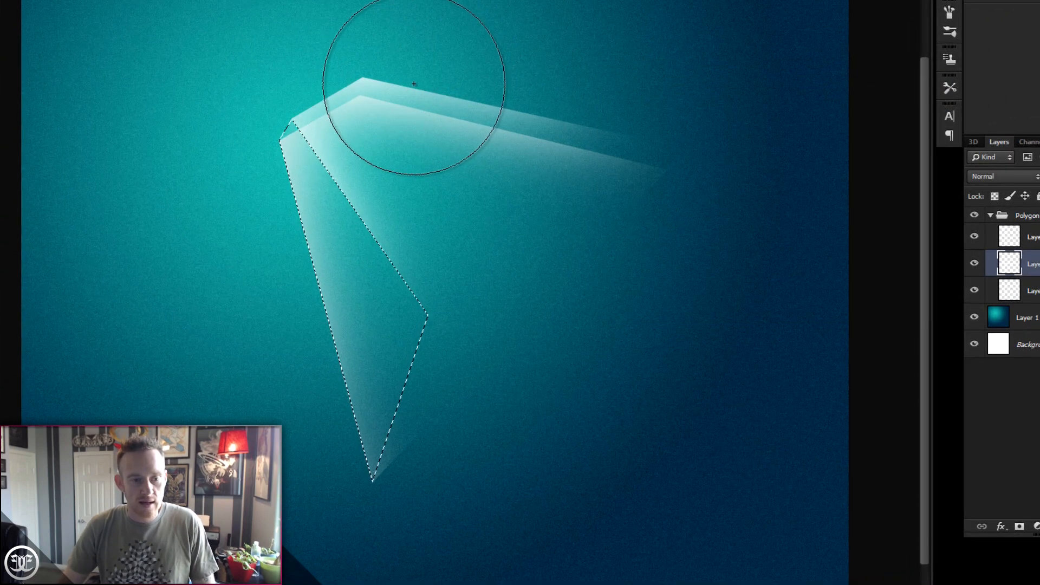
Brush a soft pale glow along the selection's upper-left inner edge on Layer 4 and deselect.
drag(424, 128, 489, 199)
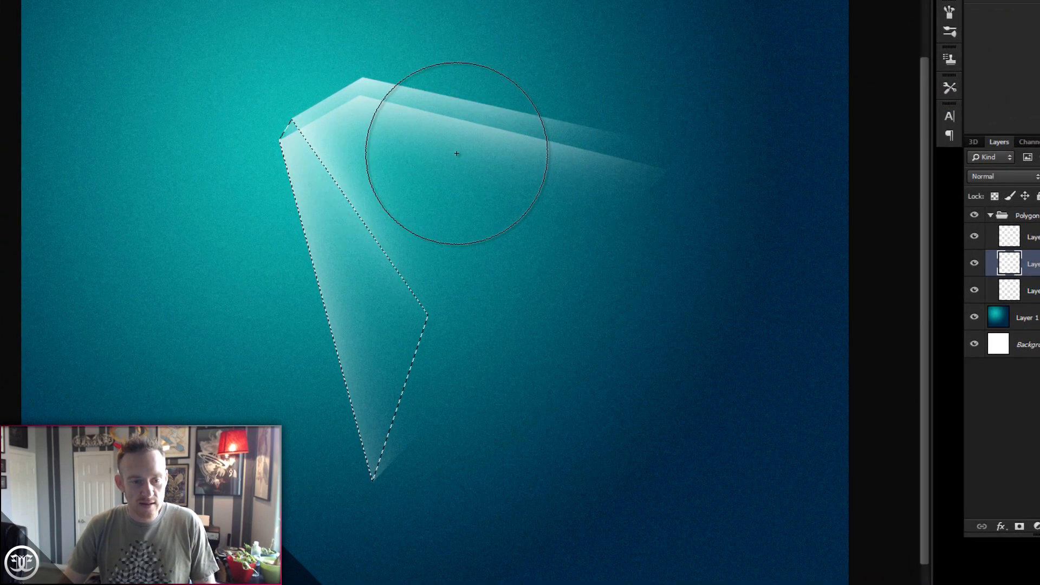
click(224, 188)
click(214, 205)
key(v)
key(ctrl+d)
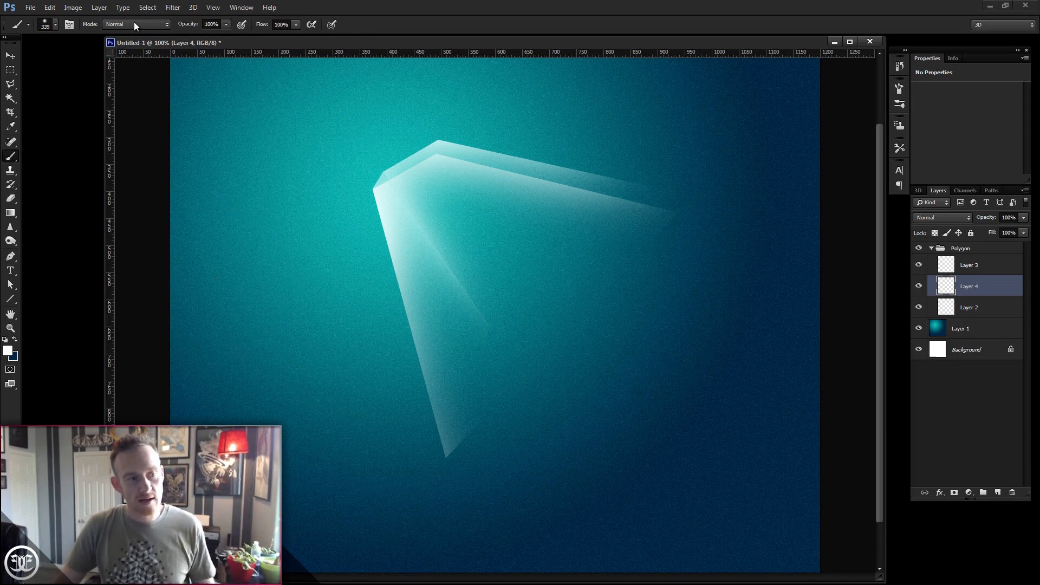
Reselect the narrow facet selection, brush a soft highlight into its lower tip on Layer 4 and deselect.
click(148, 8)
click(162, 39)
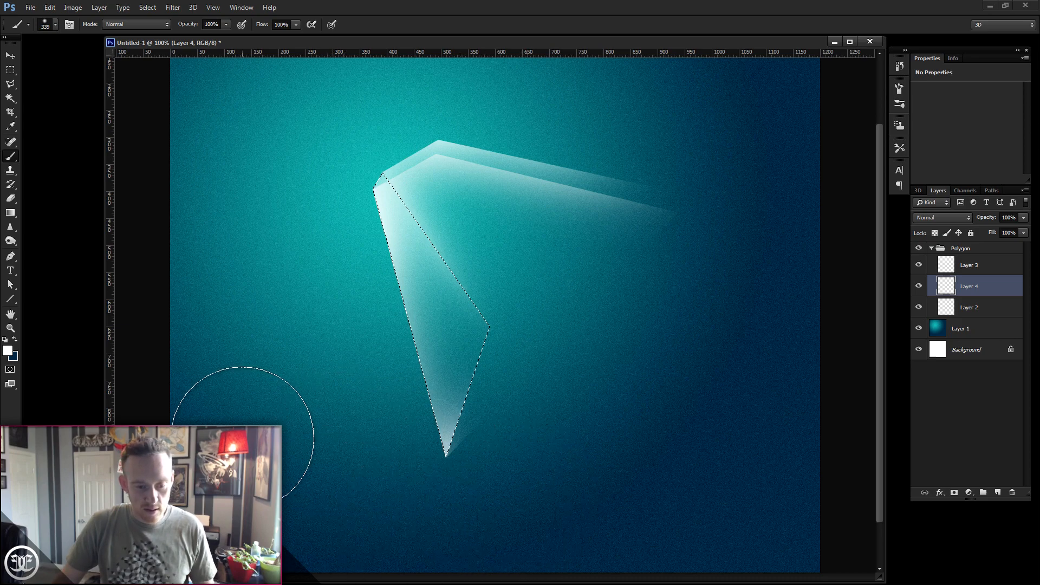
key(ctrl+d)
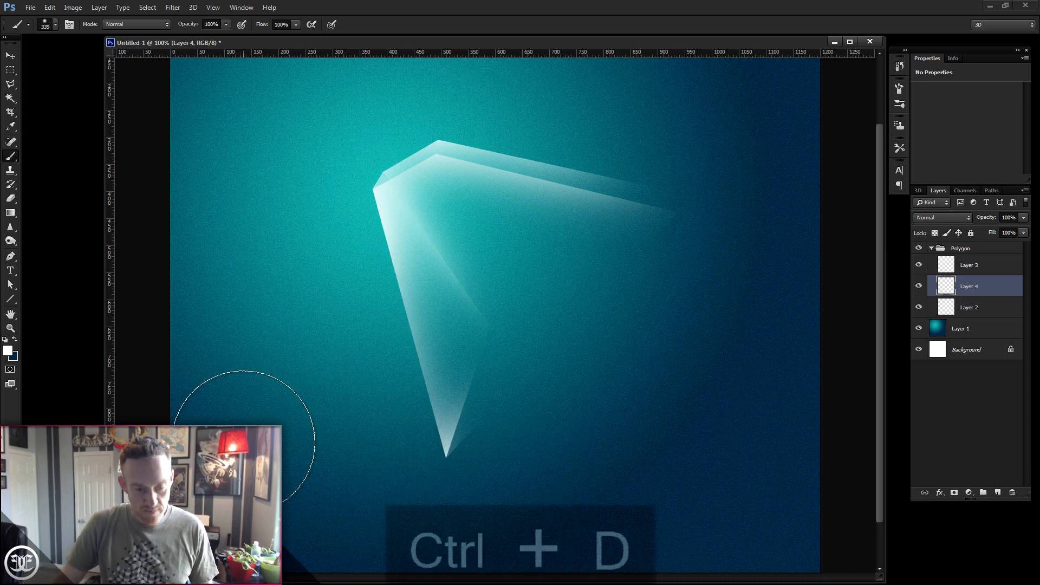
Move the whole Polygon group slightly down and to the right on the canvas.
click(10, 55)
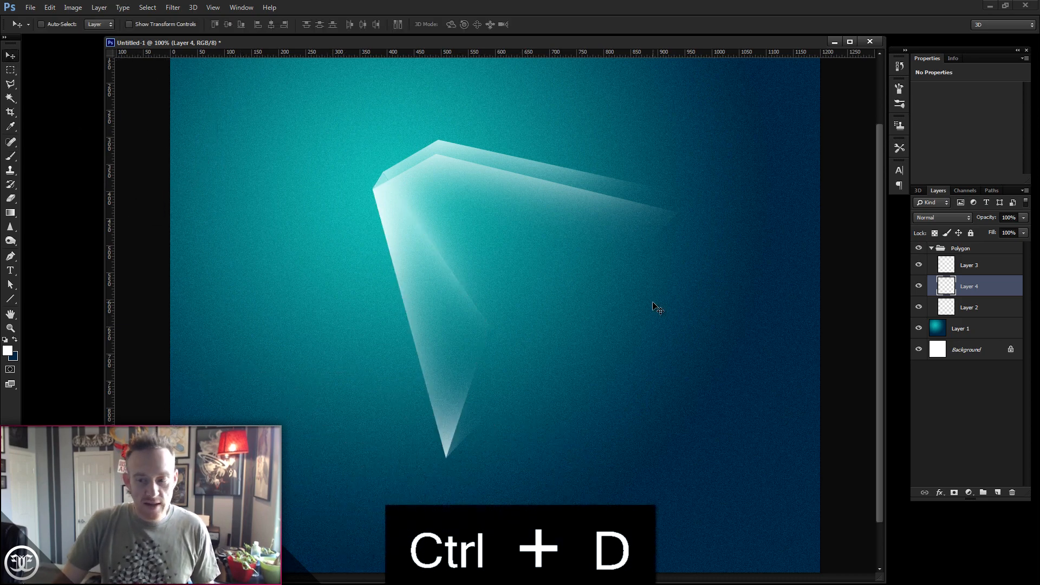
click(969, 248)
drag(662, 303, 672, 331)
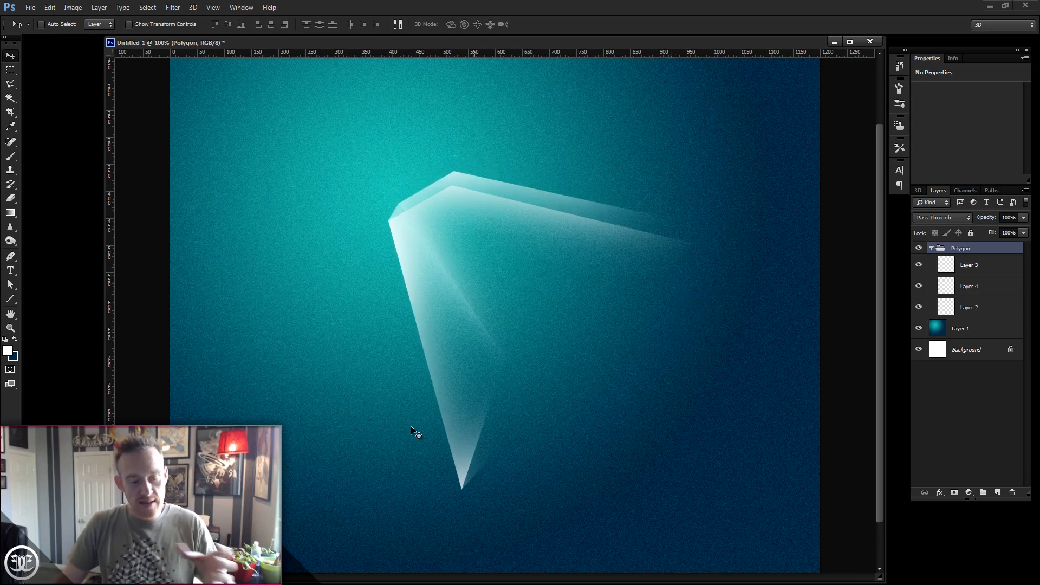
Check the reference artwork EE_Abstrakts_2.png, return to the untitled document and add a group named Polygon Orange above the collapsed Polygon group.
click(439, 552)
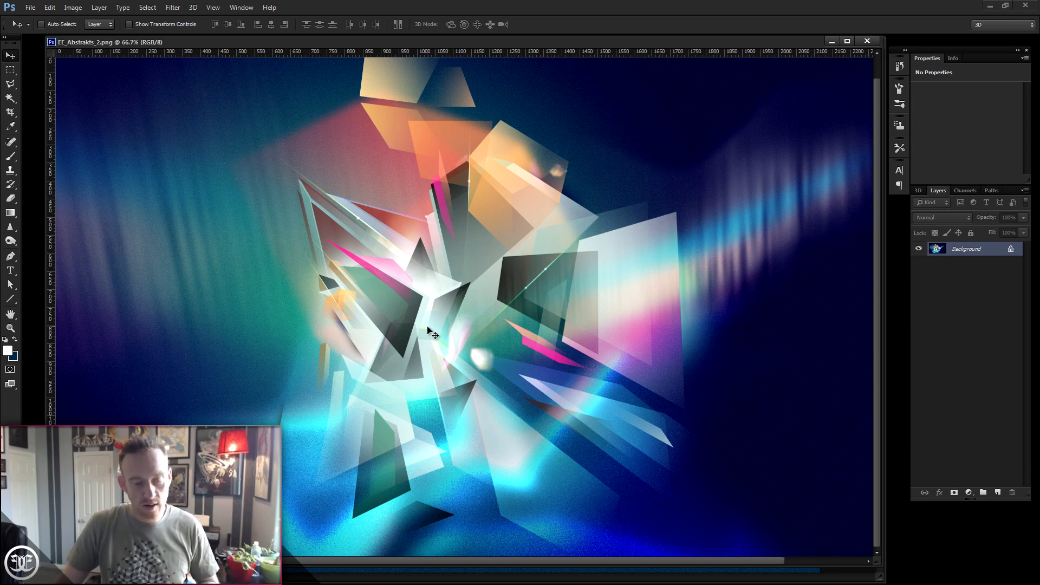
click(832, 41)
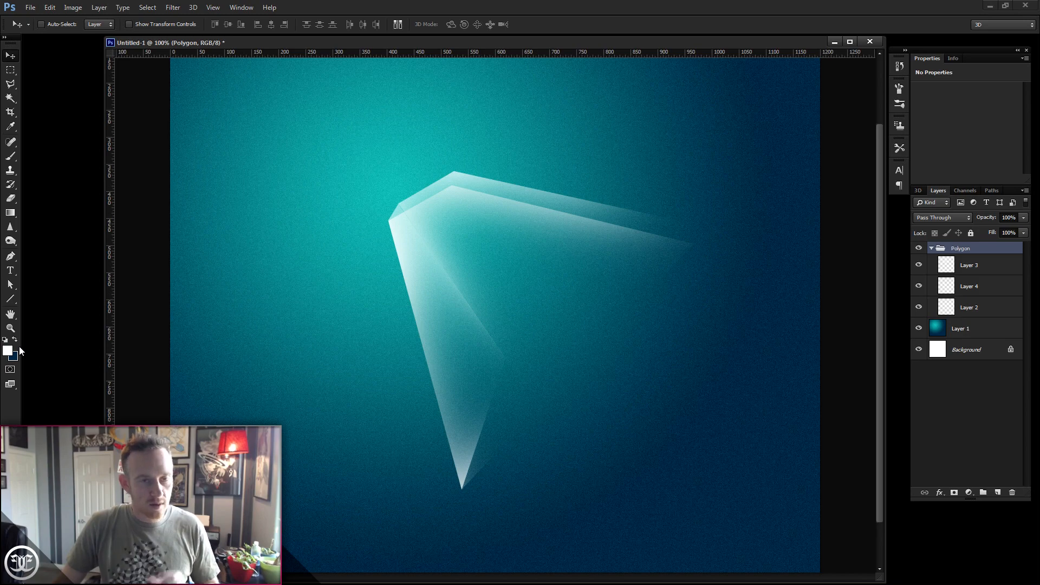
click(931, 248)
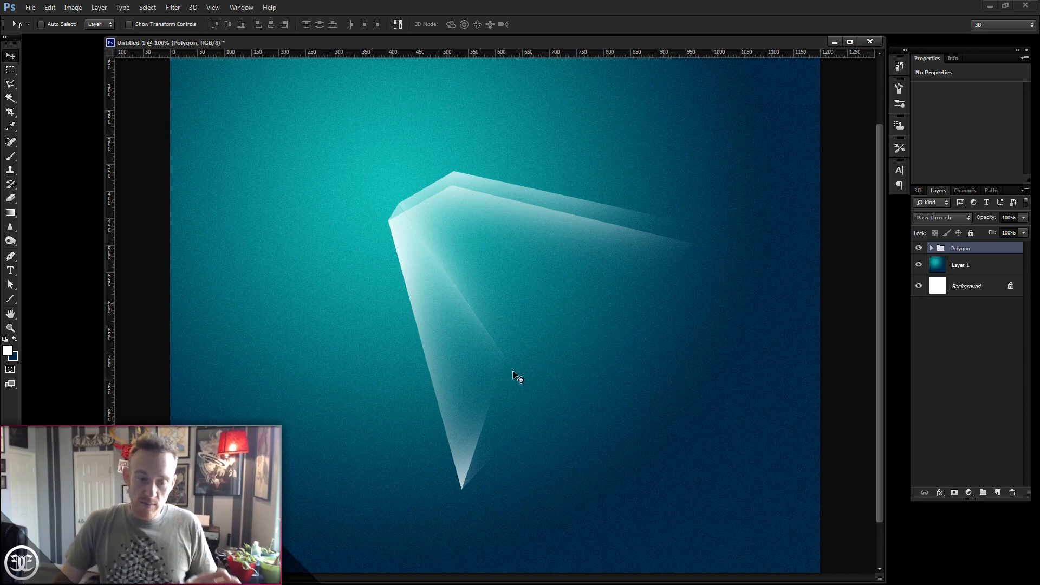
click(984, 493)
double_click(959, 249)
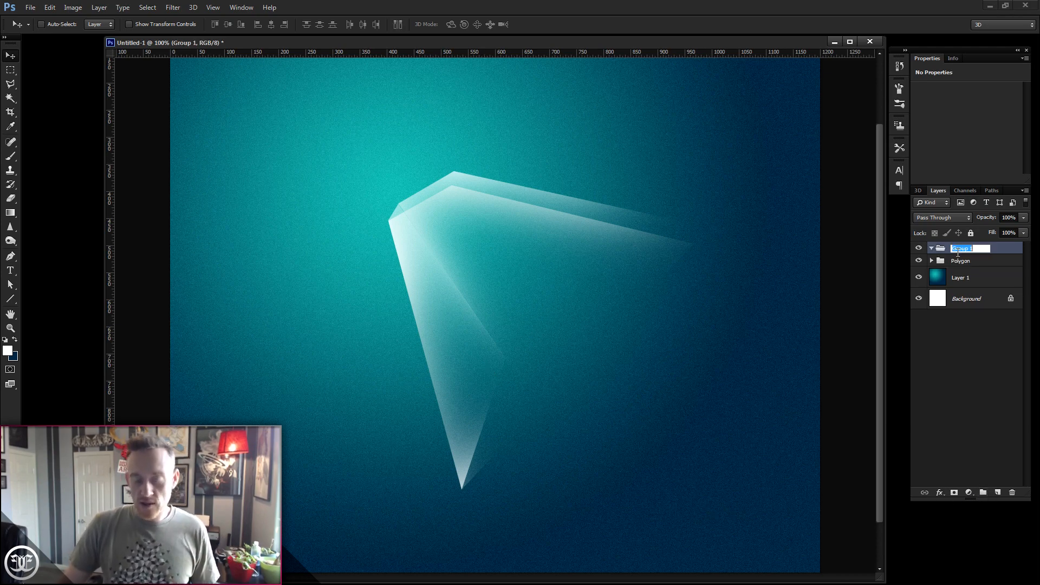
text(F)
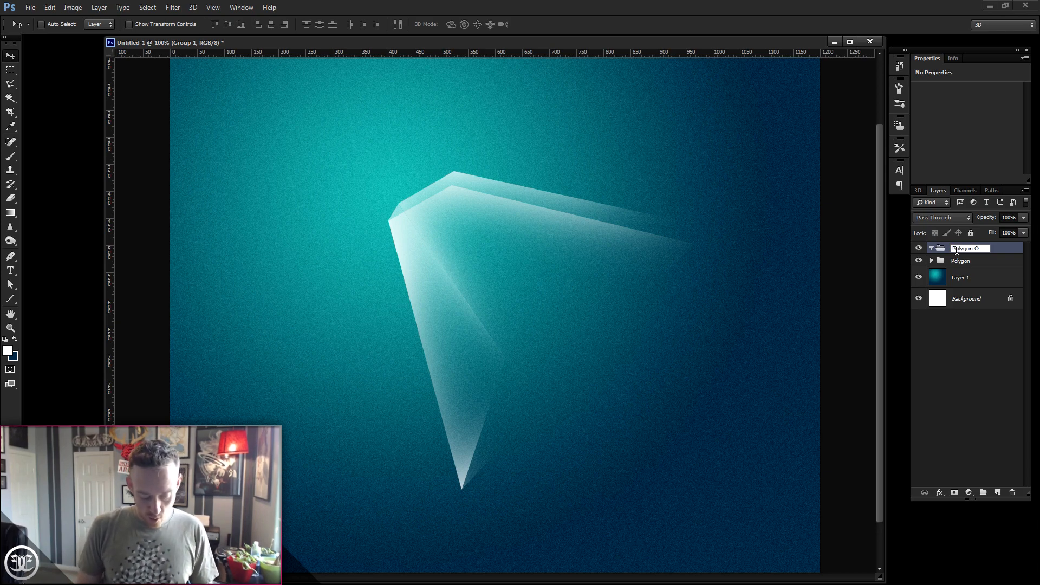
key(Return)
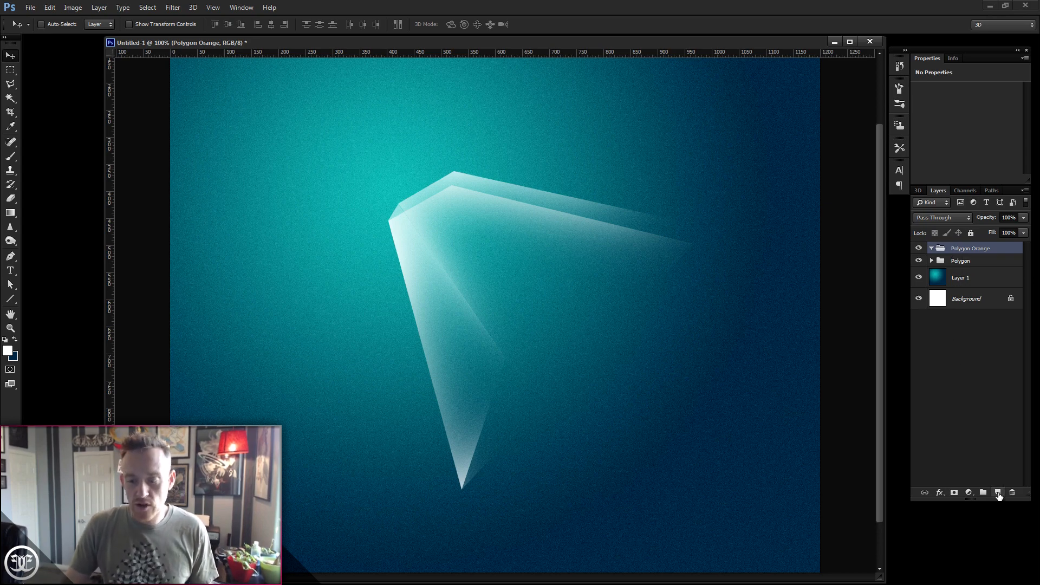
Add a layer inside Polygon Orange and outline a small four-sided Polygonal Lasso selection overlapping the polygon's top corner, using EE_Abstrakts_2.png as reference.
click(998, 493)
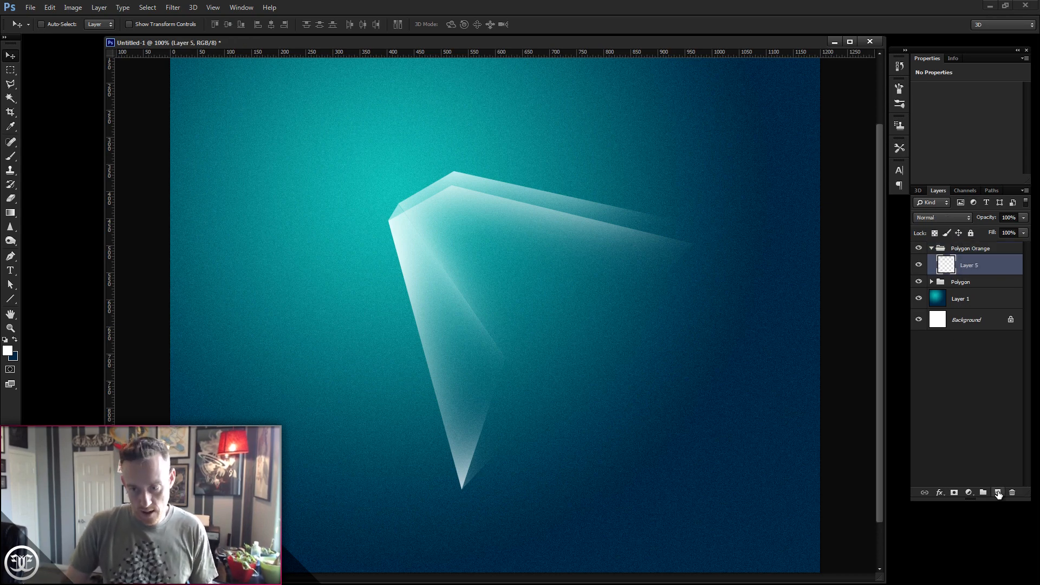
click(11, 87)
drag(545, 158, 554, 194)
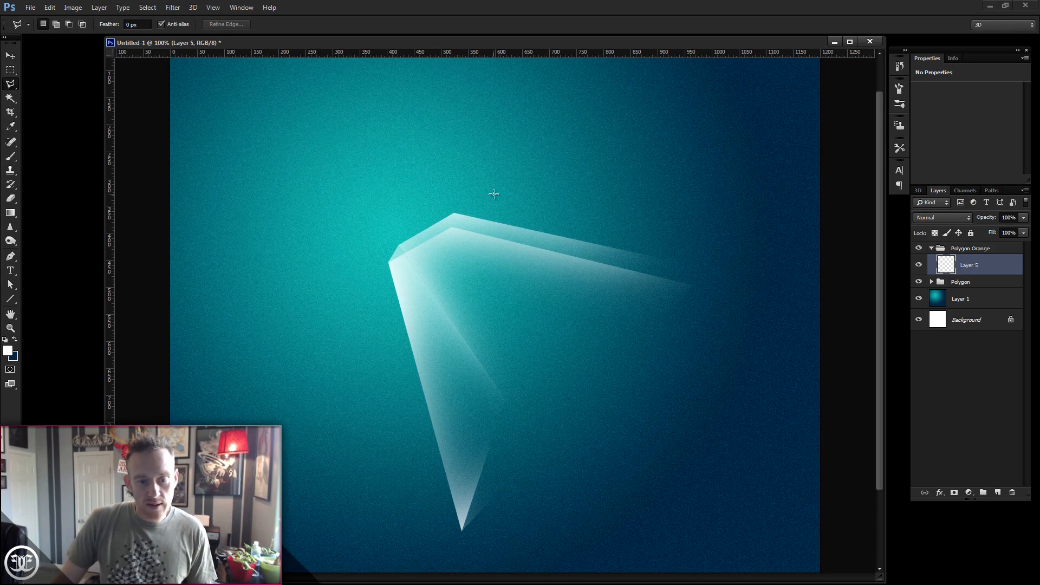
click(377, 584)
click(329, 563)
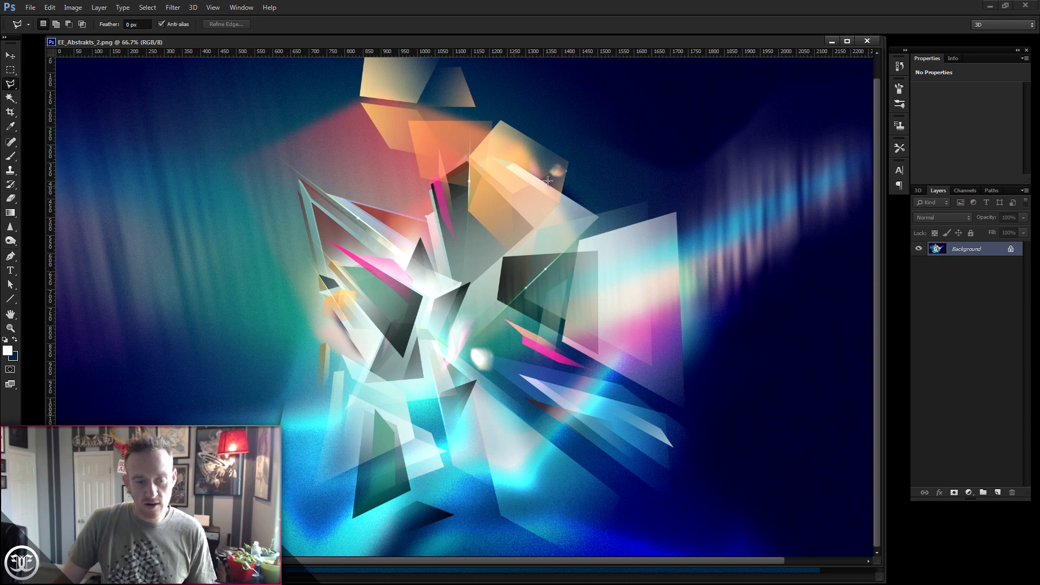
click(831, 41)
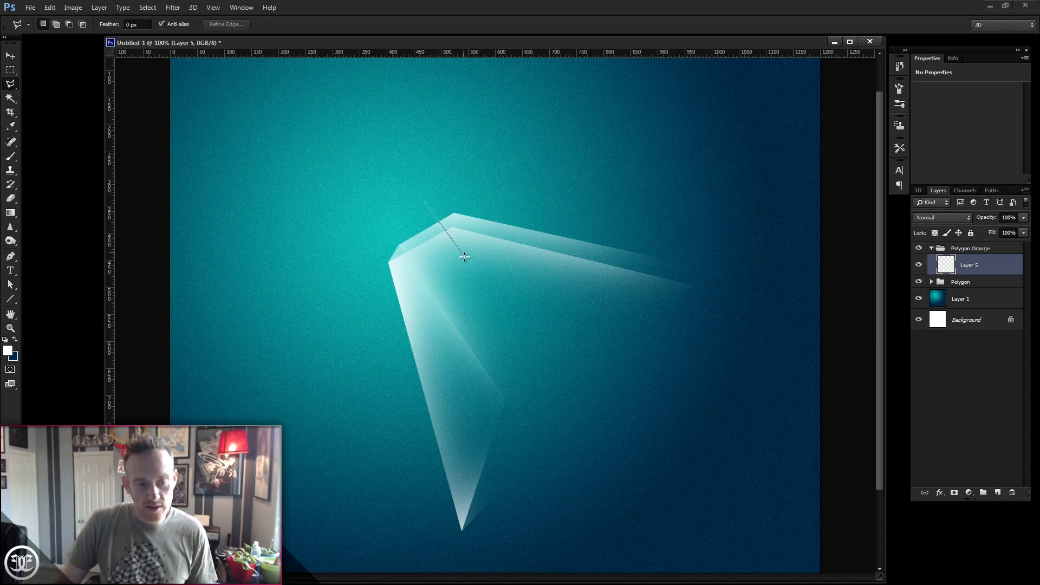
double_click(471, 186)
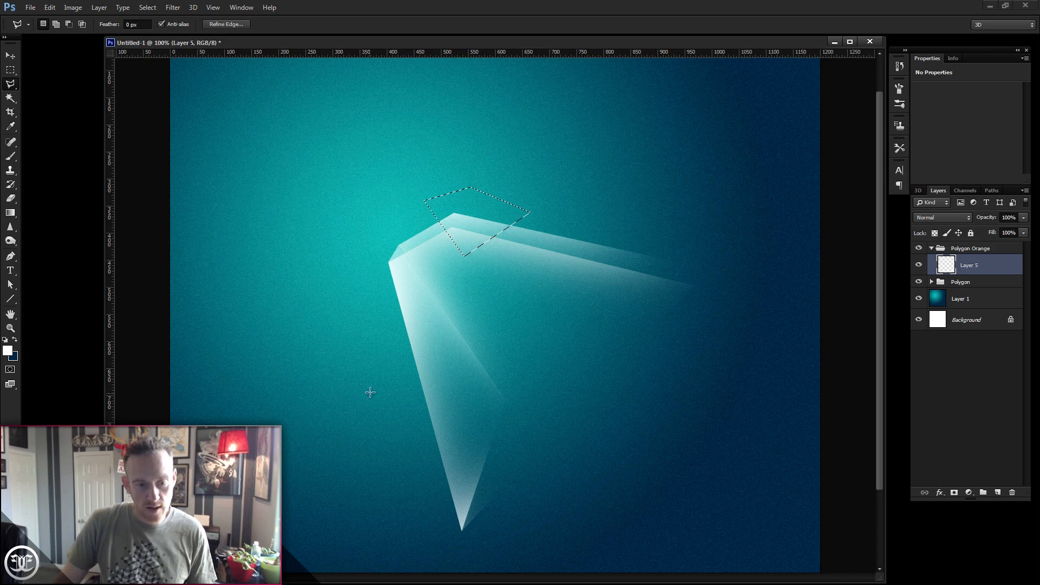
Set the foreground color to a bright yellow-orange for the small selection on Layer 5.
click(8, 350)
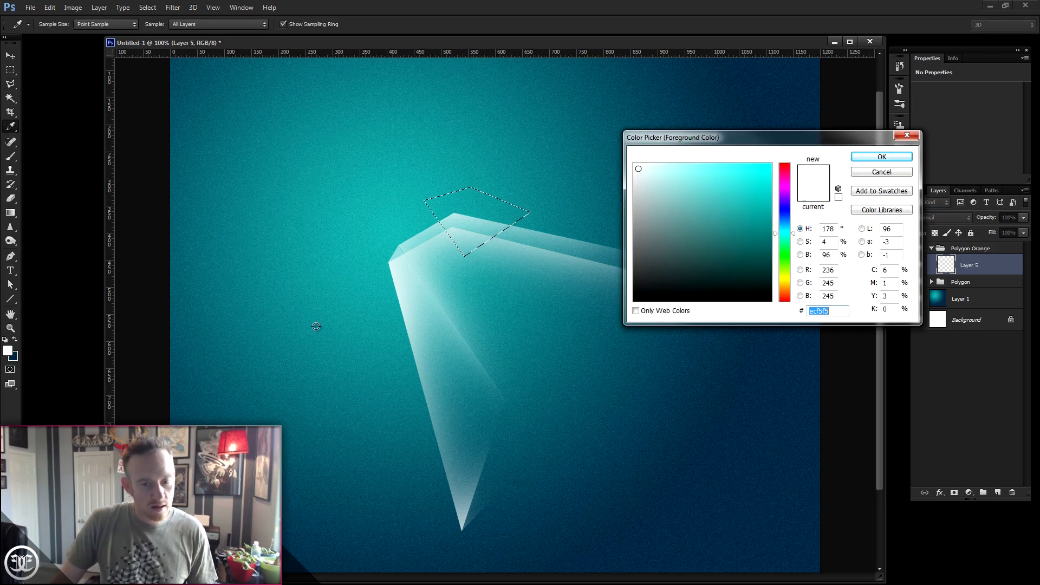
drag(795, 293, 794, 286)
drag(756, 233, 753, 163)
click(870, 157)
key(l)
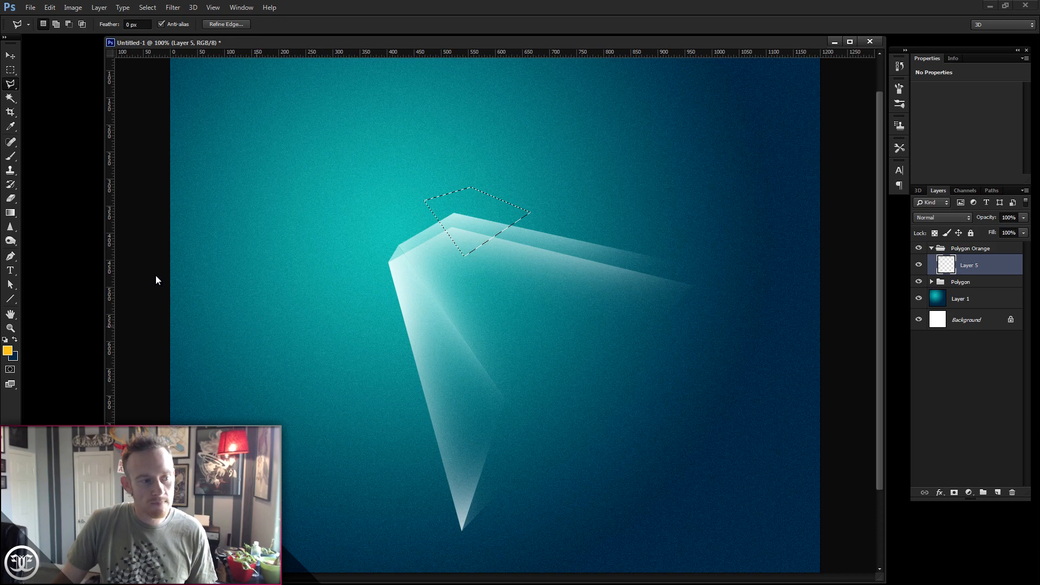
Softly brush the four-sided selection on Layer 5 with the yellow-orange ffb423 from its upper corners and deselect it.
click(7, 353)
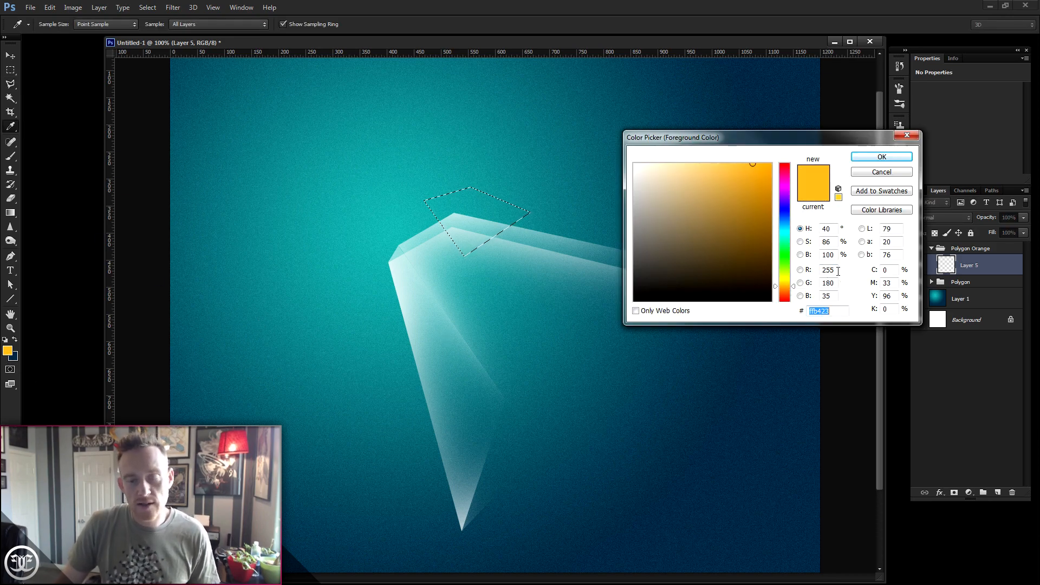
click(861, 158)
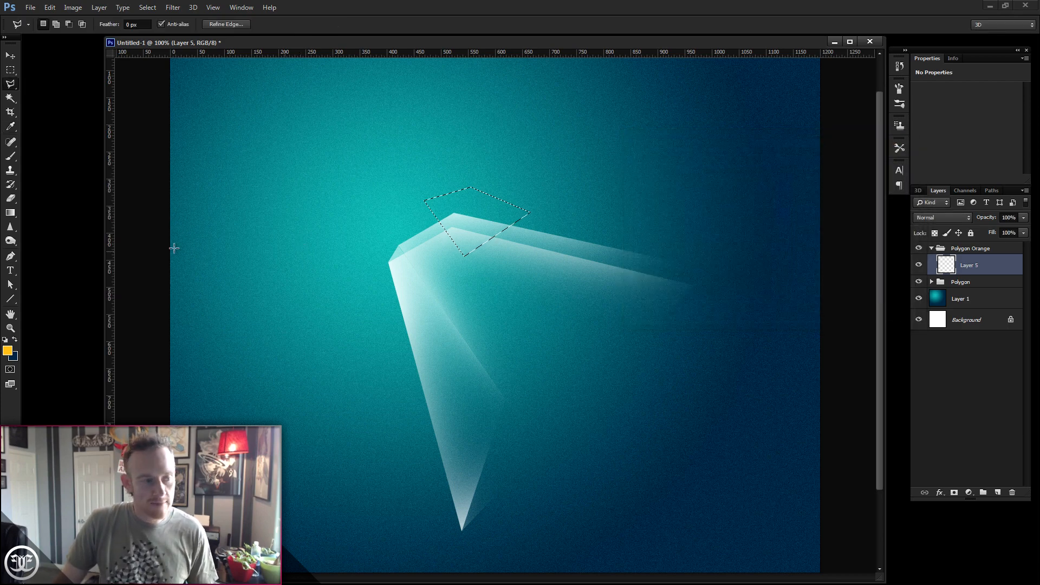
click(11, 156)
mouse_move(497, 110)
mouse_down()
mouse_move(410, 110)
mouse_move(330, 126)
mouse_move(354, 146)
mouse_move(326, 242)
mouse_move(344, 256)
mouse_move(366, 233)
mouse_move(289, 241)
mouse_move(404, 185)
mouse_move(384, 168)
mouse_move(226, 176)
mouse_move(462, 100)
mouse_up()
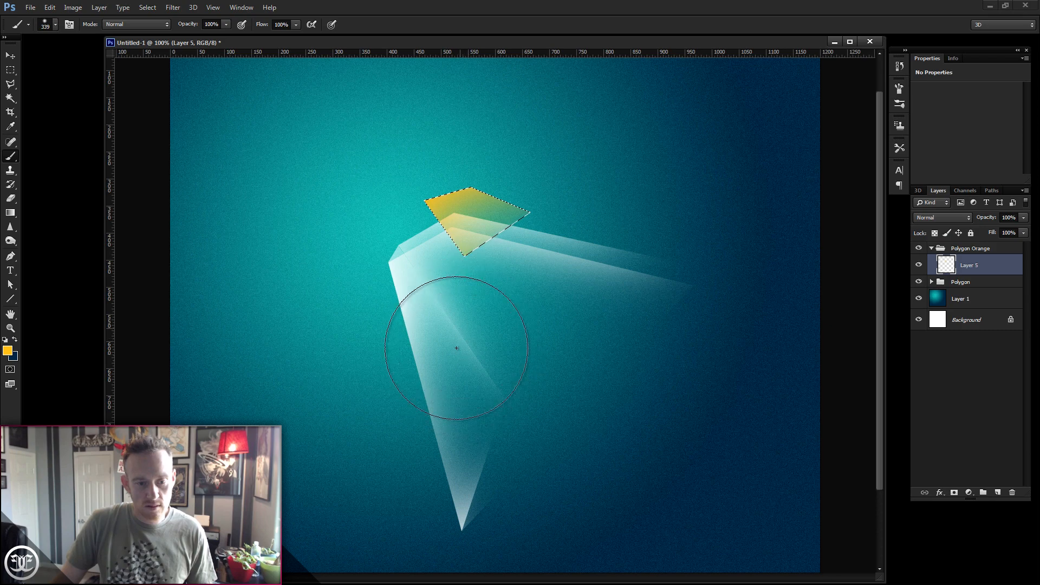
key(ctrl+d)
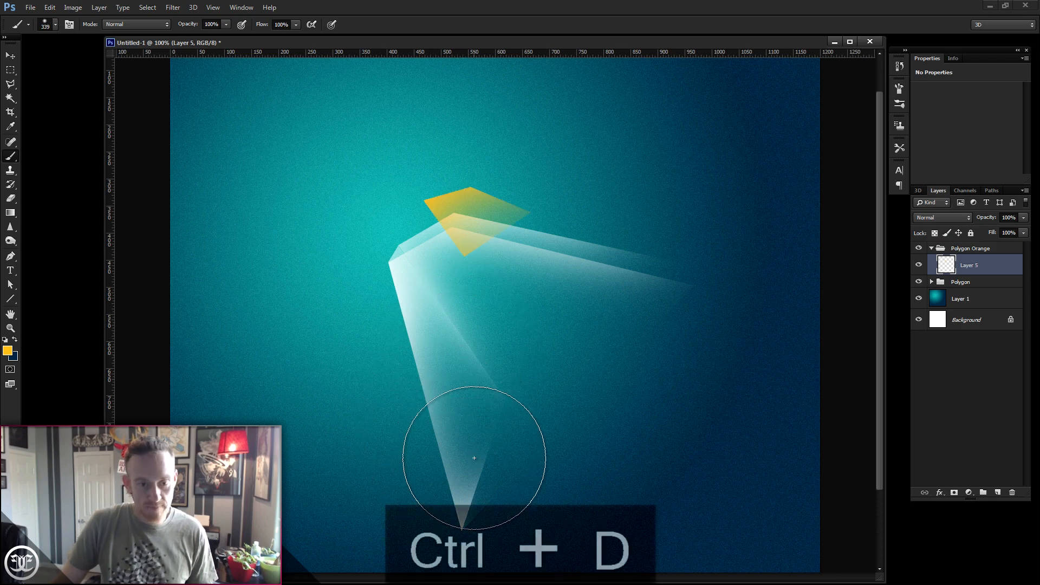
Add a layer above Layer 5 and outline a flat four-sided Polygonal Lasso selection whose lower corner overlaps the yellow polygon.
click(10, 84)
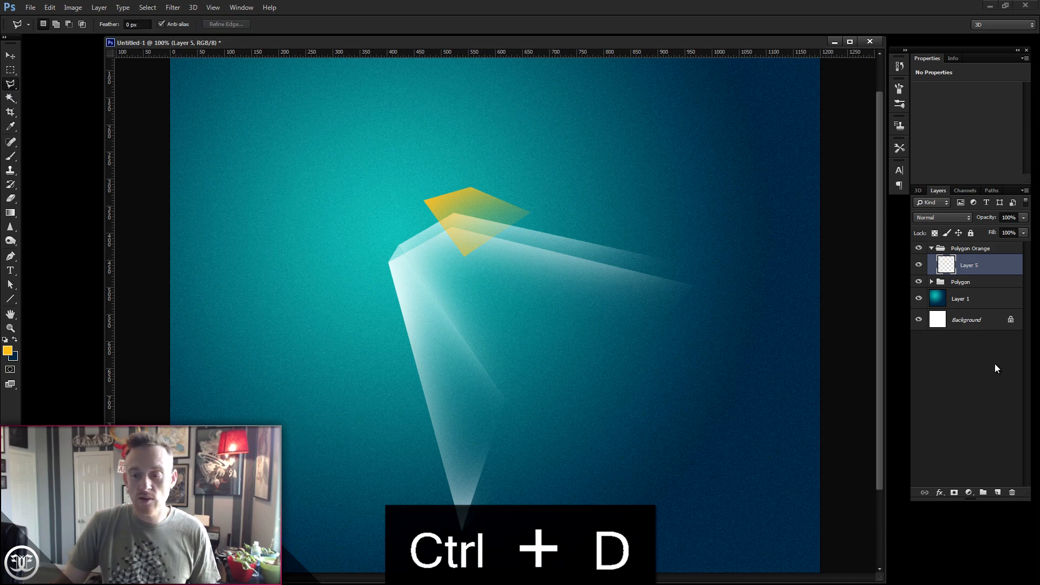
click(997, 492)
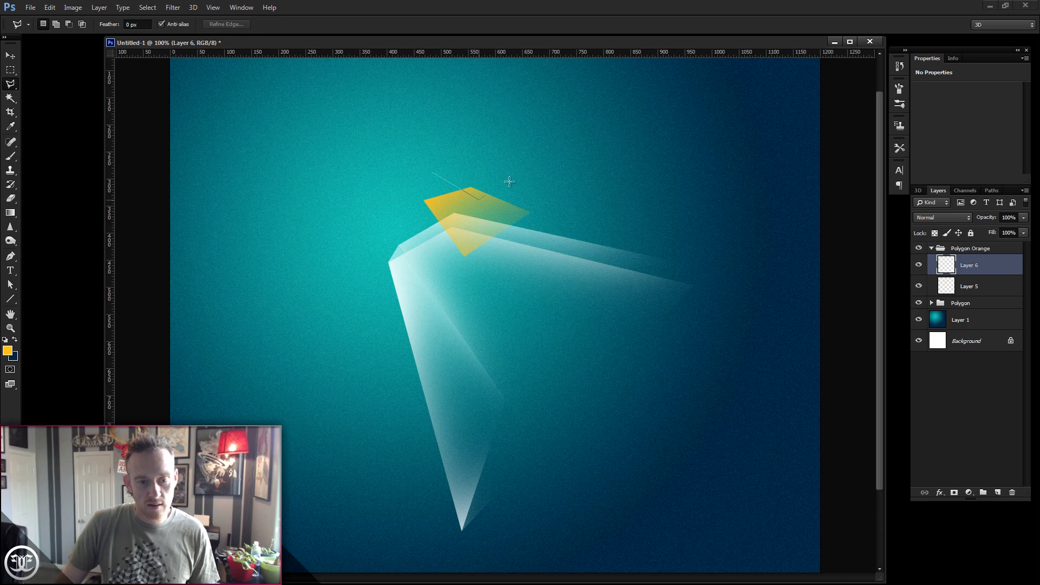
double_click(488, 164)
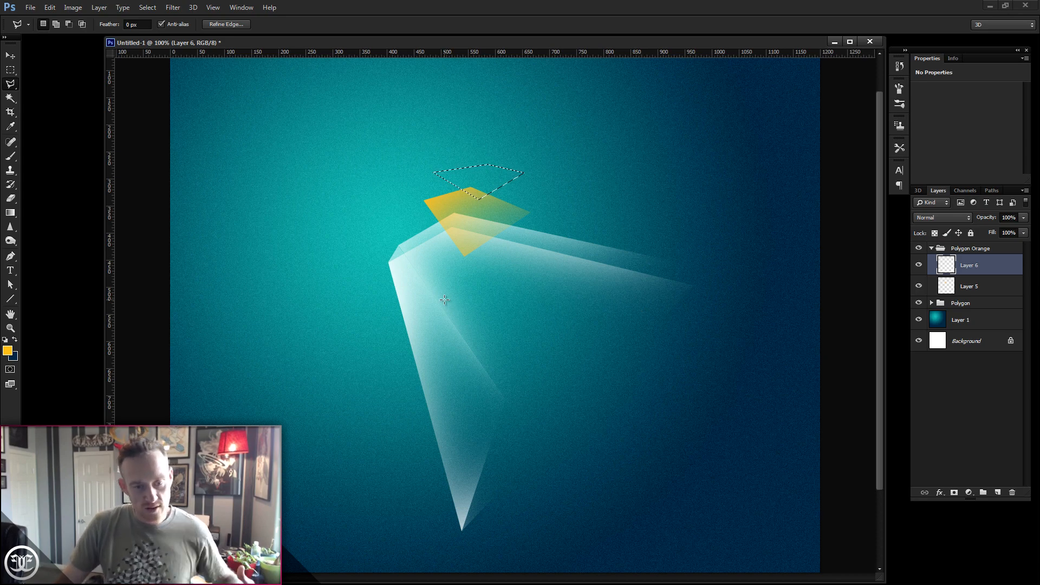
Set the foreground color to a light, slightly reddish orange.
click(8, 351)
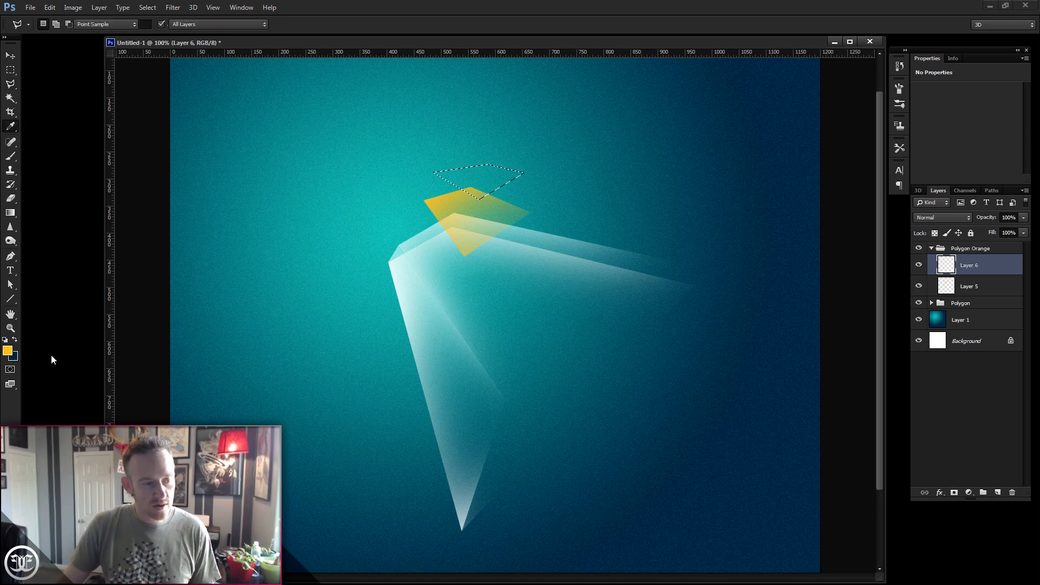
click(720, 163)
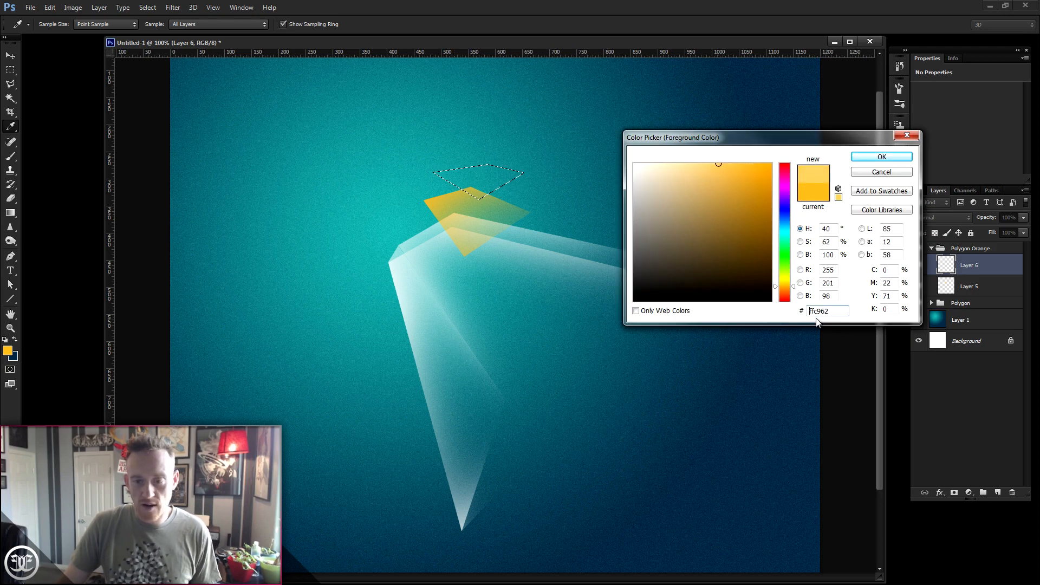
drag(795, 287, 794, 293)
click(865, 159)
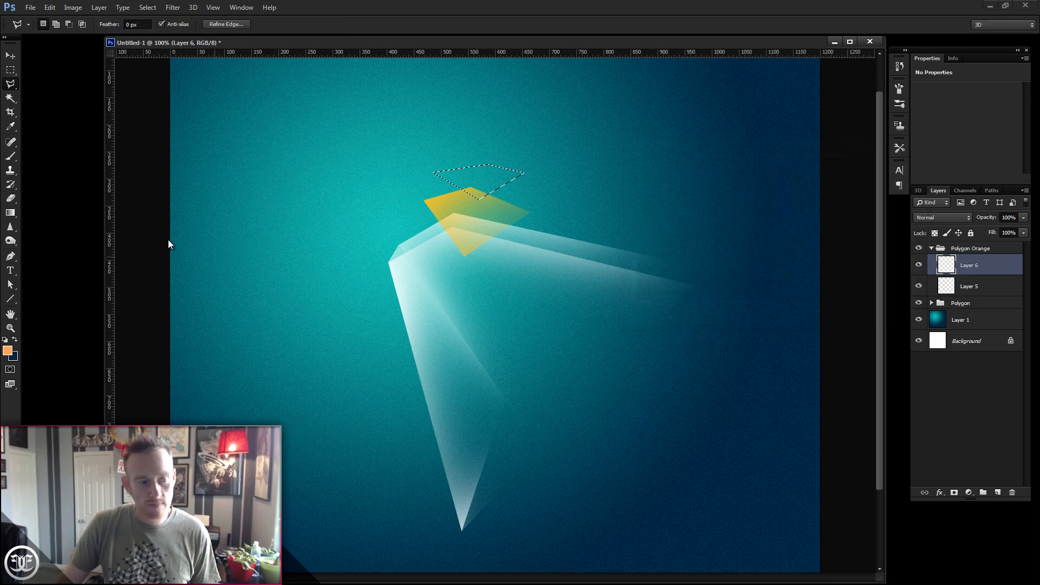
Set the soft brush size to 149 px, brush orange into the left and lower corners of the Layer 6 selection and deselect it.
click(10, 156)
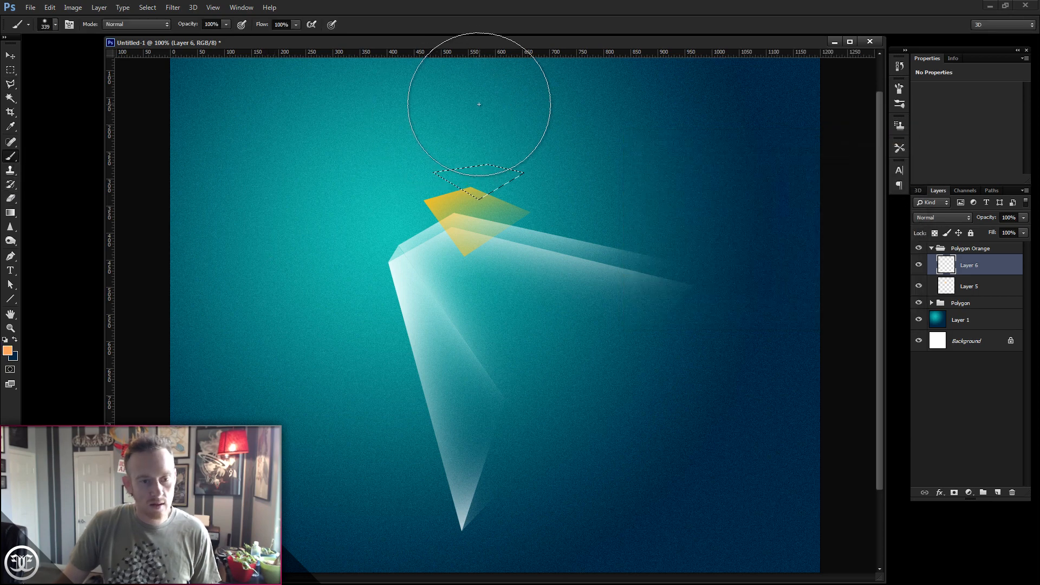
right_click(363, 220)
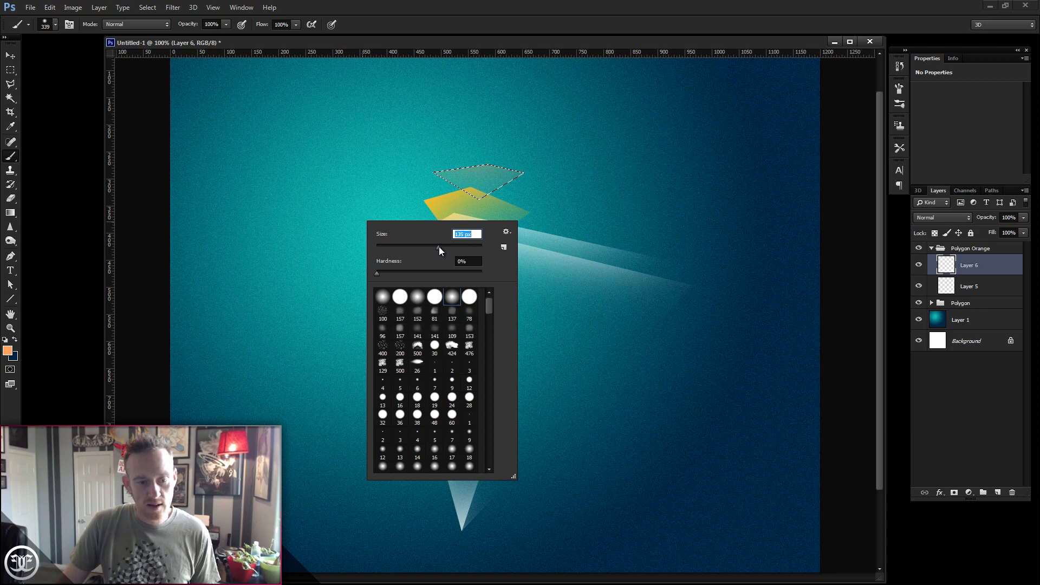
drag(442, 247, 400, 167)
click(410, 173)
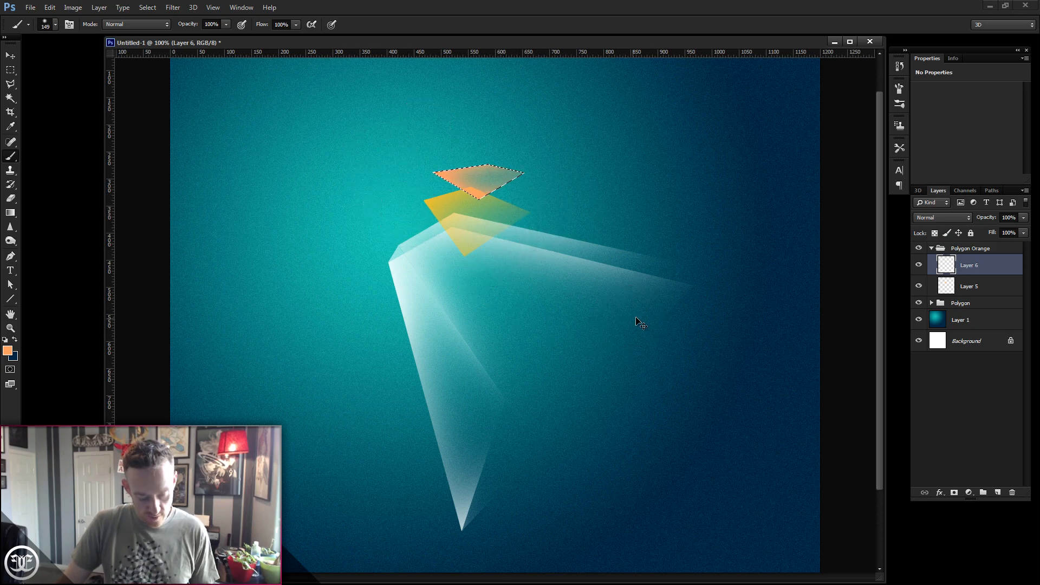
key(ctrl+d)
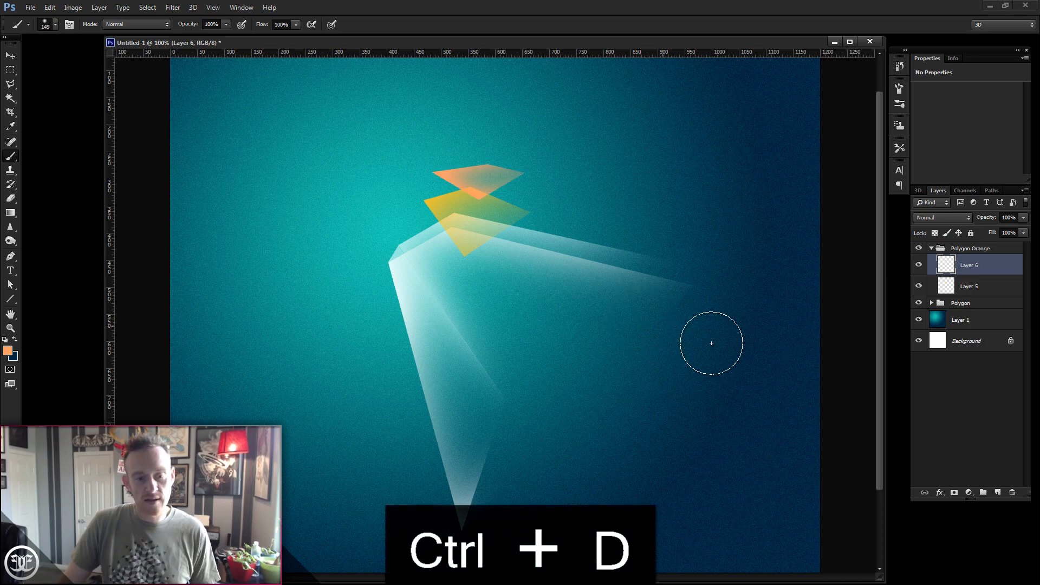
Add a layer directly above Layer 5 and outline a four-sided Polygonal Lasso selection joining the left and lower corners of the yellow and orange polygons.
click(973, 288)
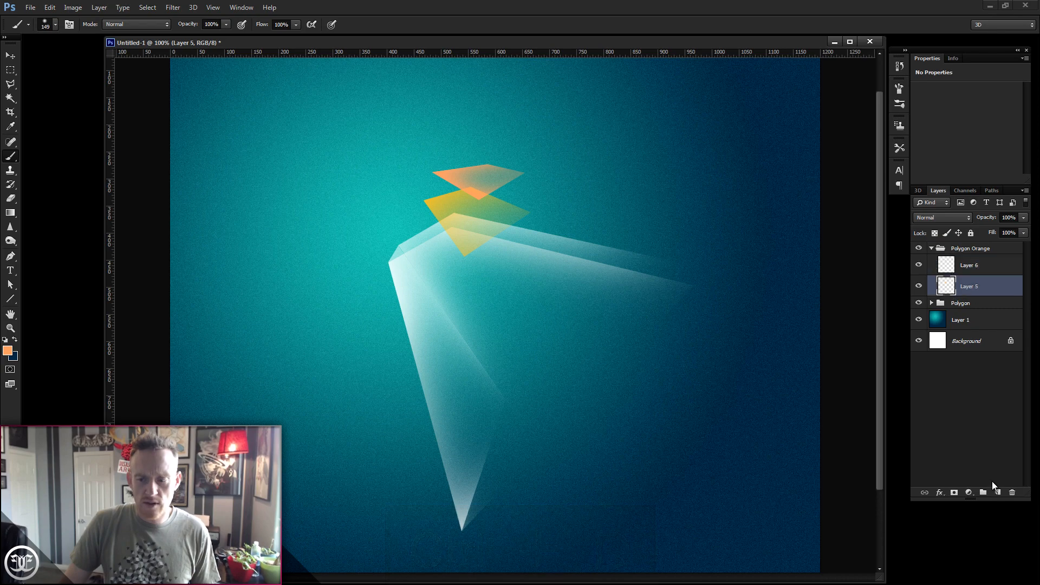
click(997, 493)
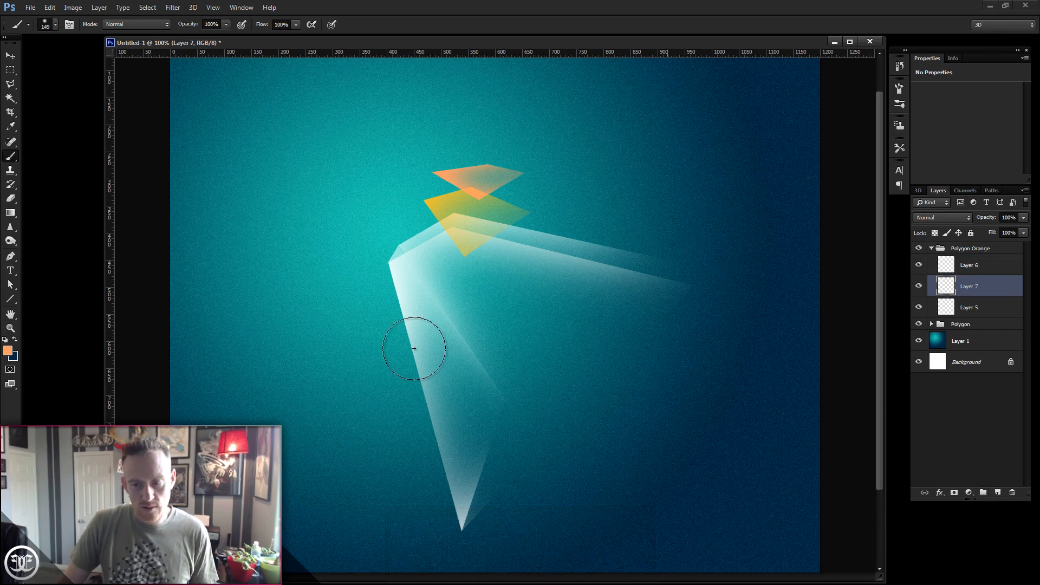
click(11, 328)
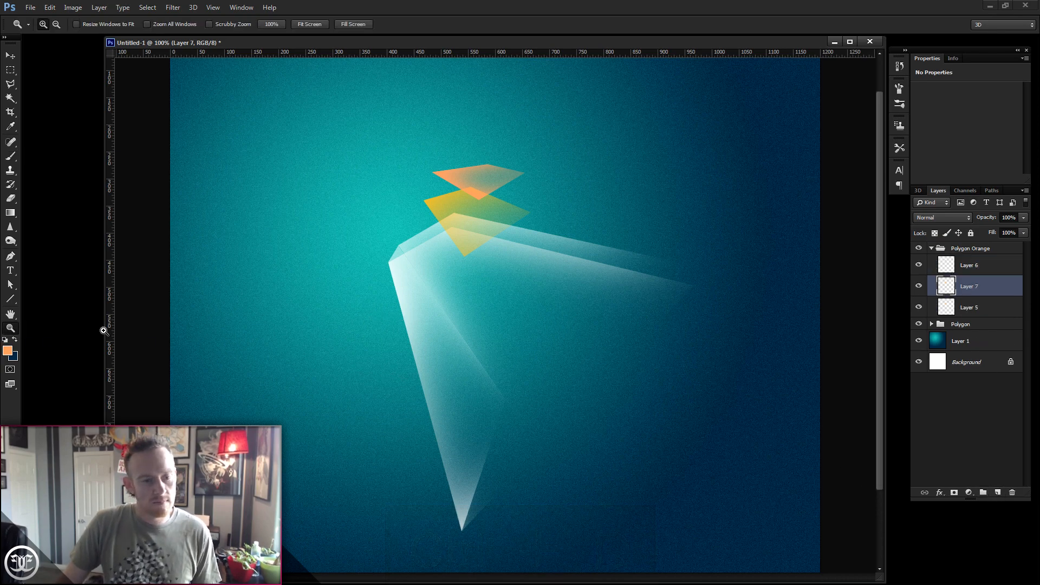
click(466, 239)
scroll(466, 202, up, 1)
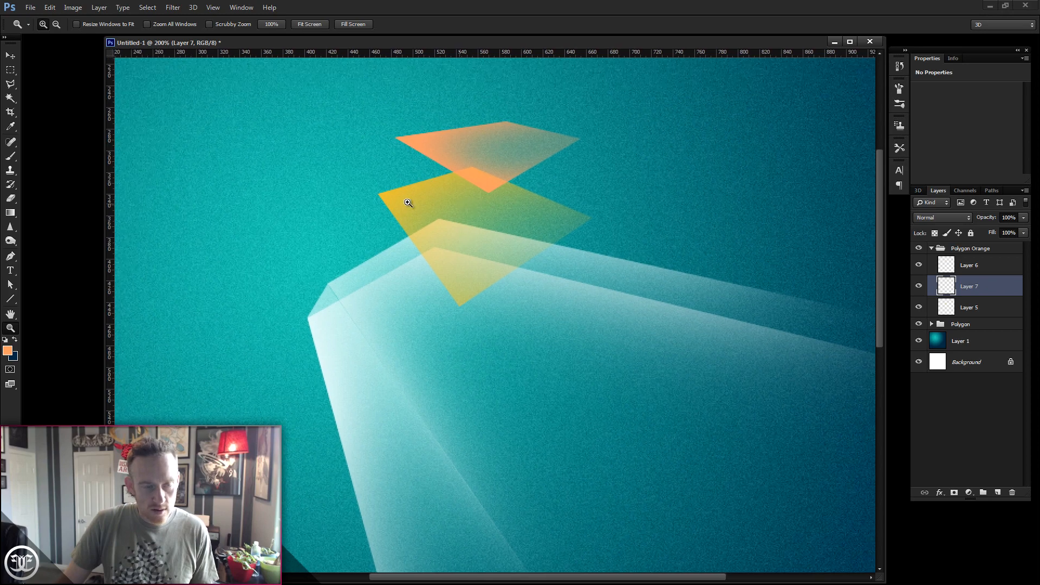
click(10, 84)
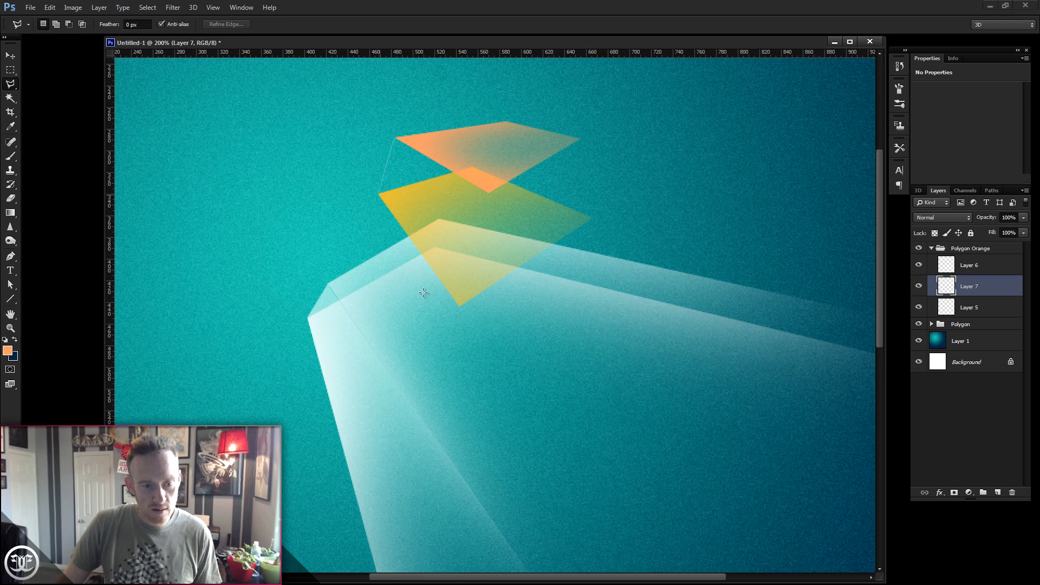
click(379, 193)
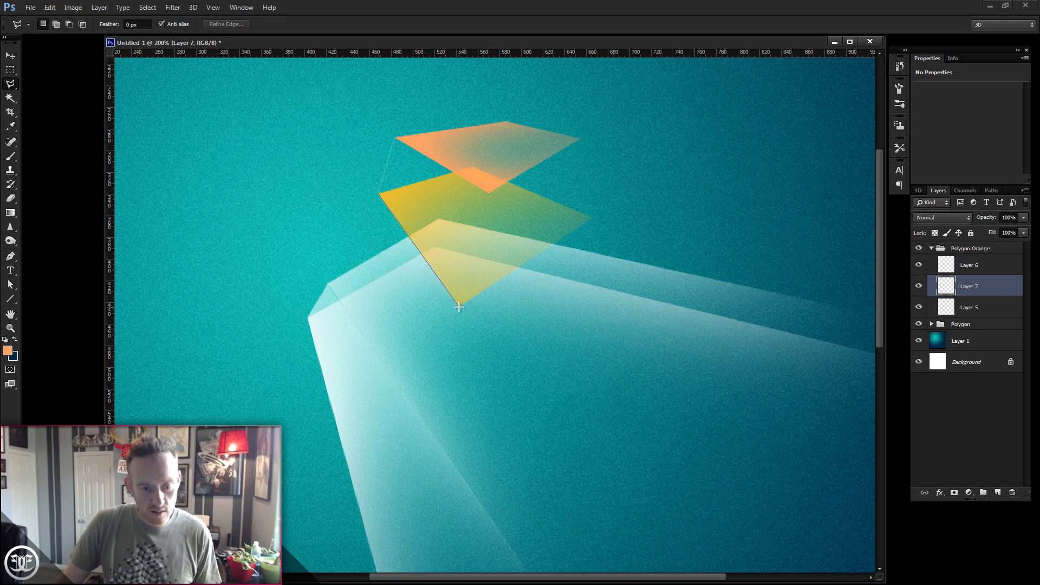
click(458, 305)
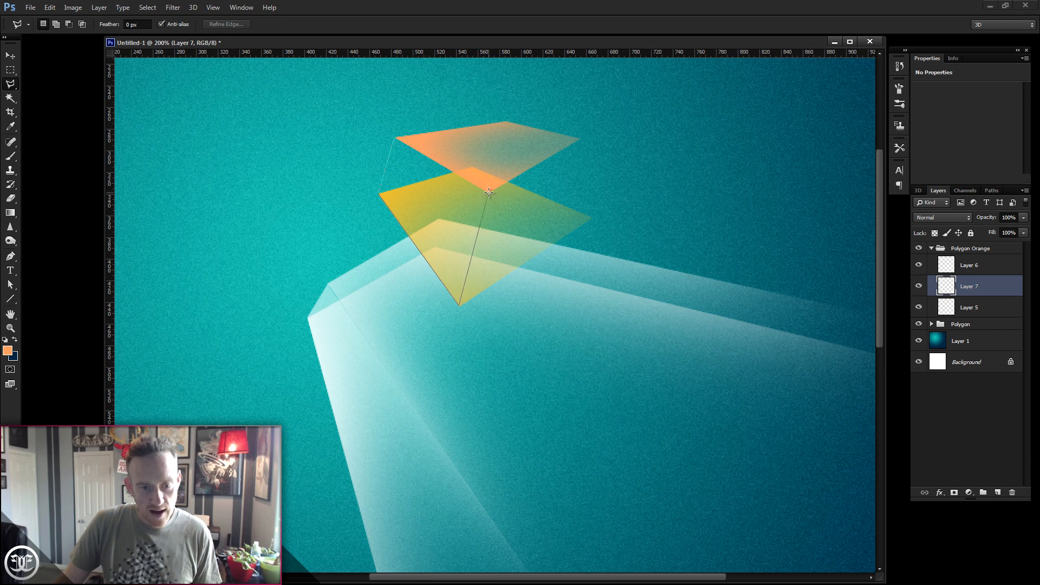
click(395, 137)
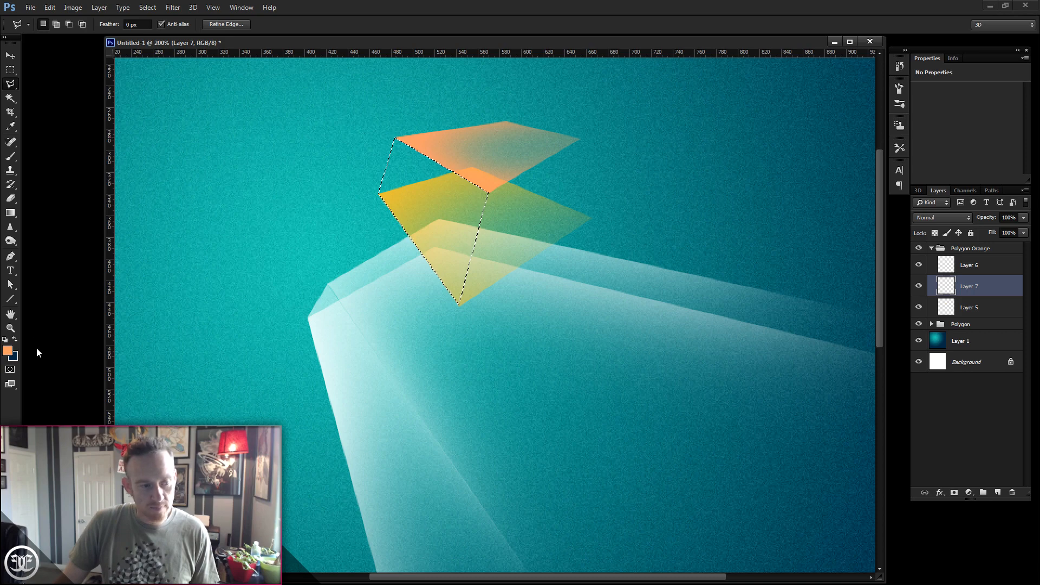
Change the foreground color to pale yellow, softly brush it along the left and lower edges of the Layer 7 selection and deselect it.
key(z)
alt+click(604, 268)
drag(503, 301, 505, 231)
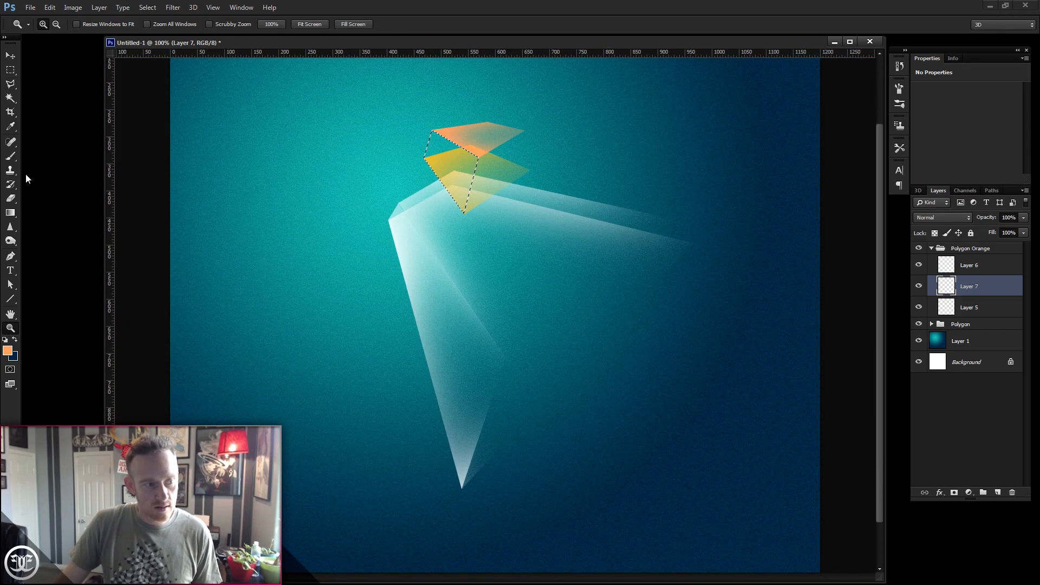
click(10, 156)
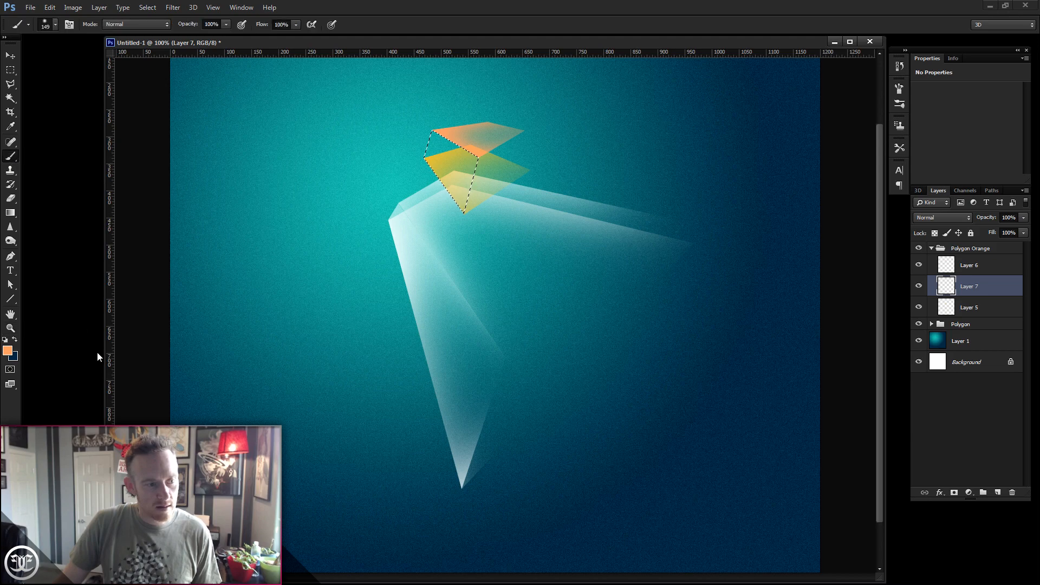
click(8, 351)
drag(796, 292, 796, 288)
drag(694, 165, 686, 164)
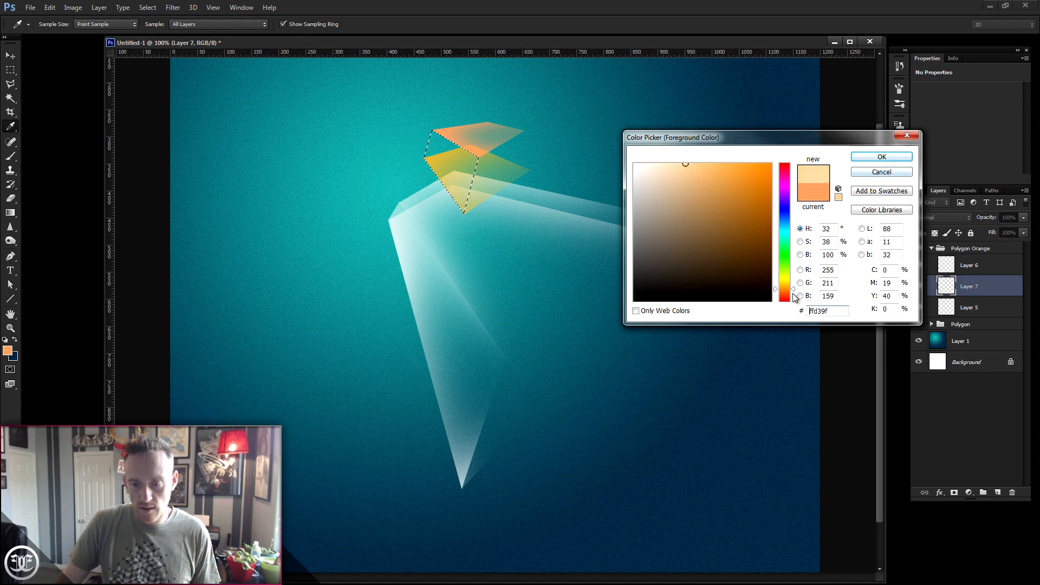
click(878, 157)
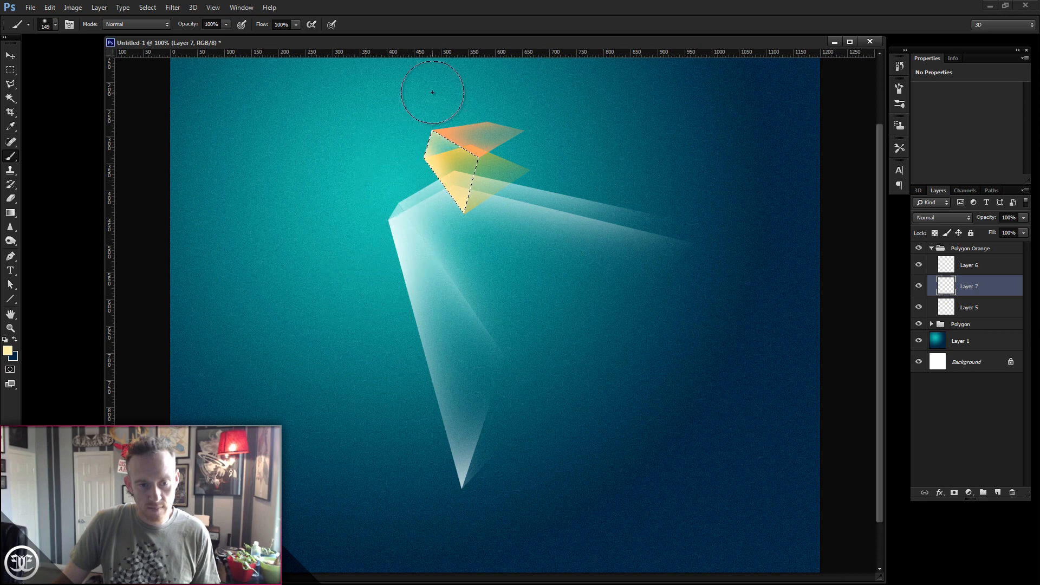
key(ctrl+d)
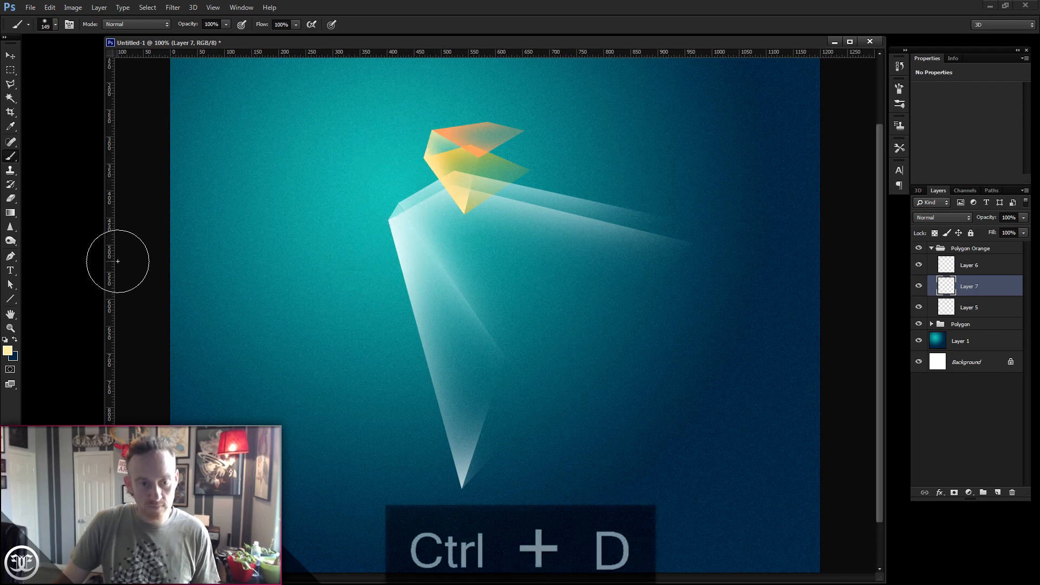
Add a layer above Layer 7 and outline a four-sided Polygonal Lasso selection joining the lower and right corners of the yellow and orange polygons.
click(11, 328)
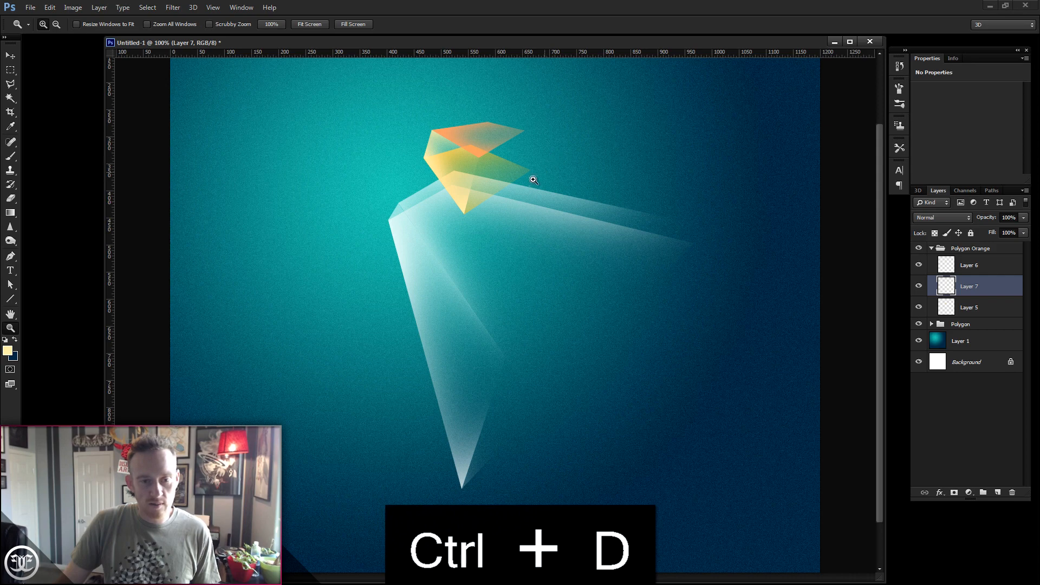
click(502, 184)
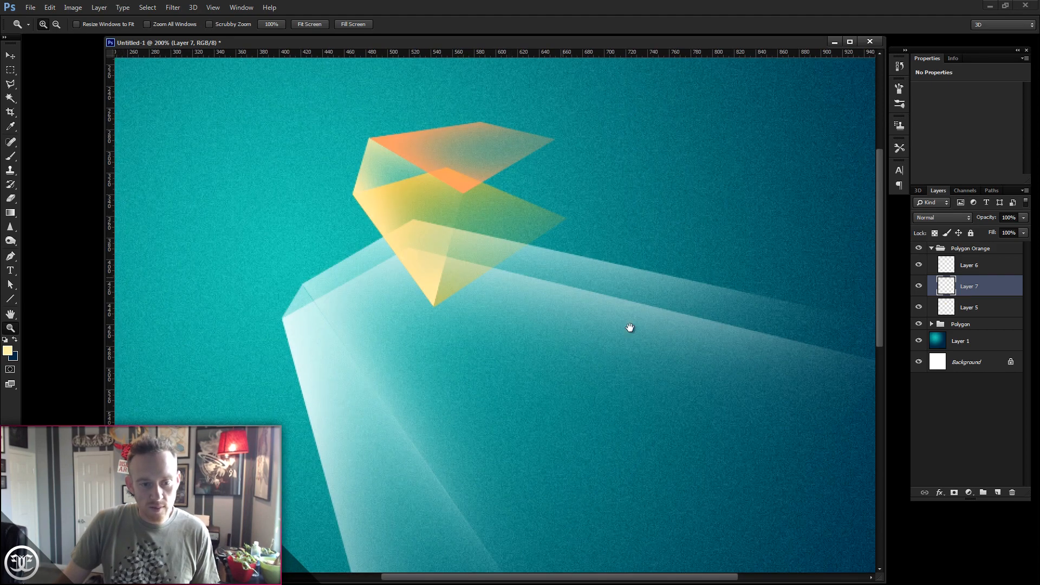
click(998, 493)
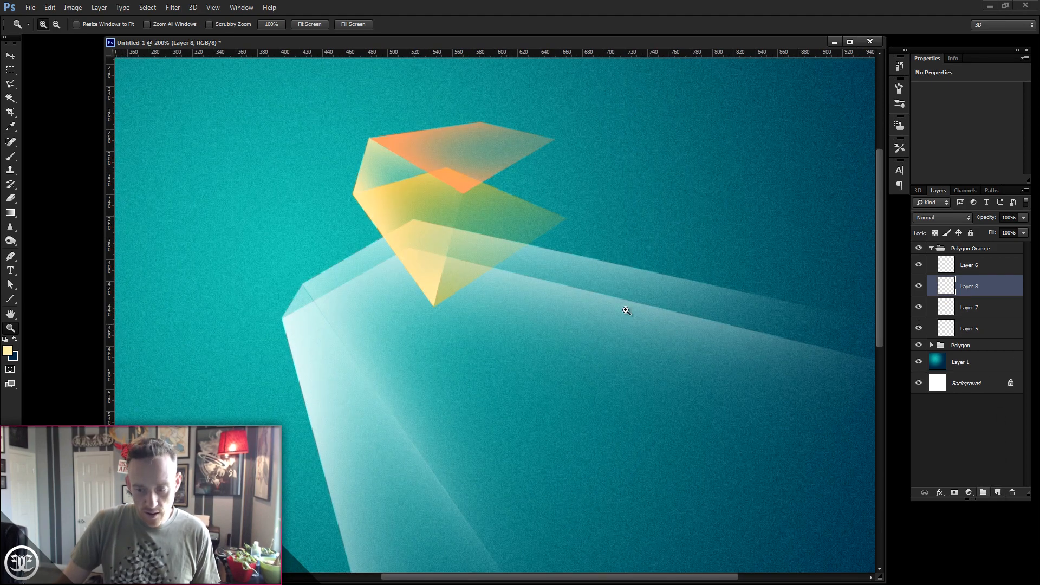
key(l)
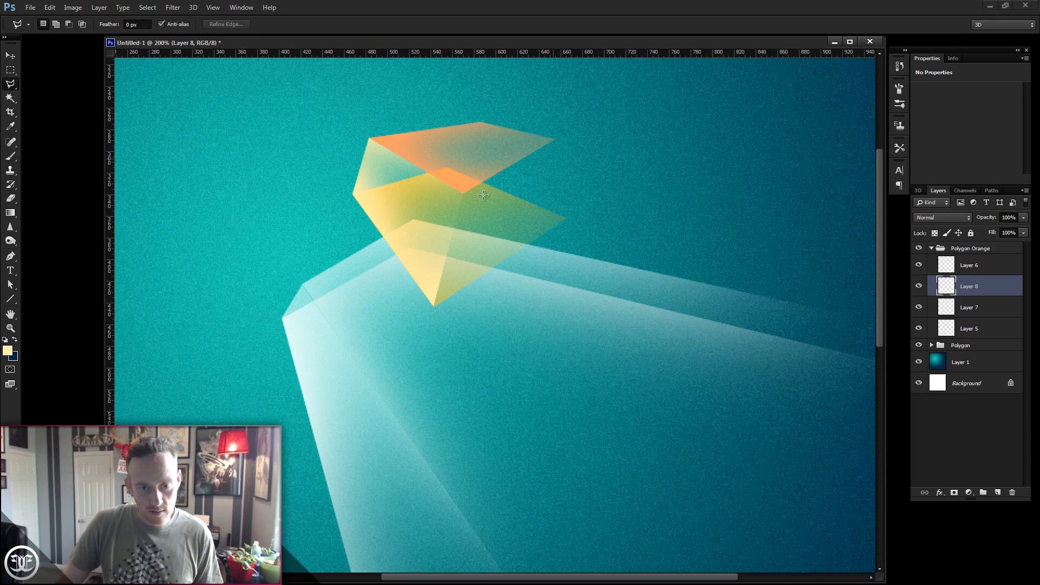
key(z)
click(455, 225)
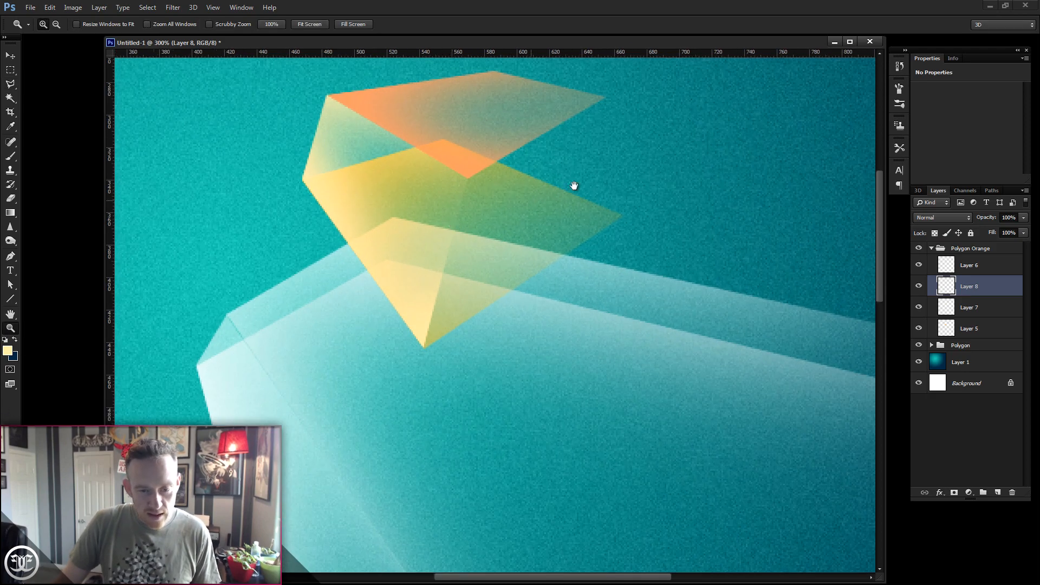
drag(573, 184, 523, 227)
click(10, 86)
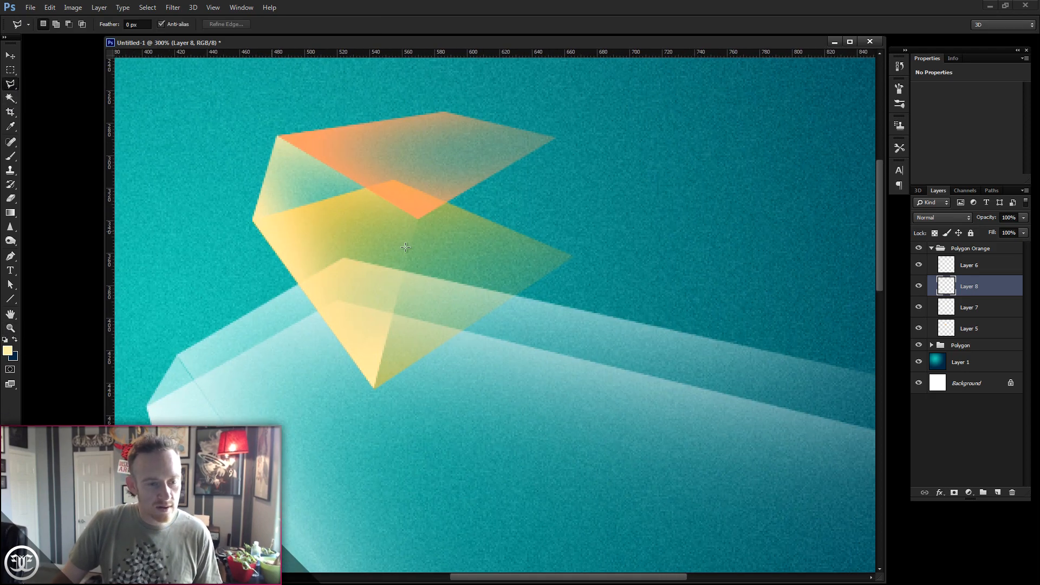
click(417, 218)
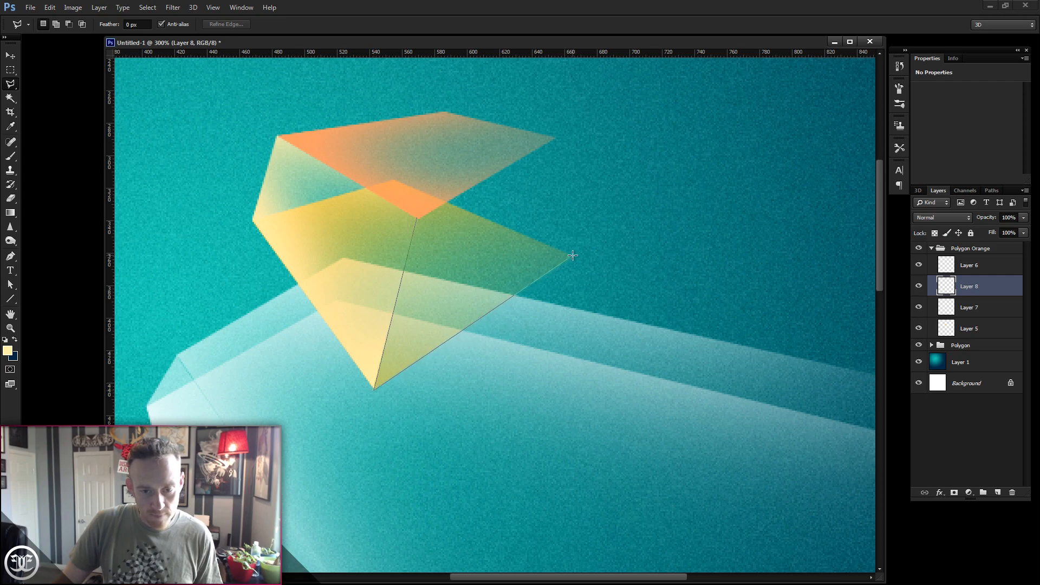
double_click(554, 138)
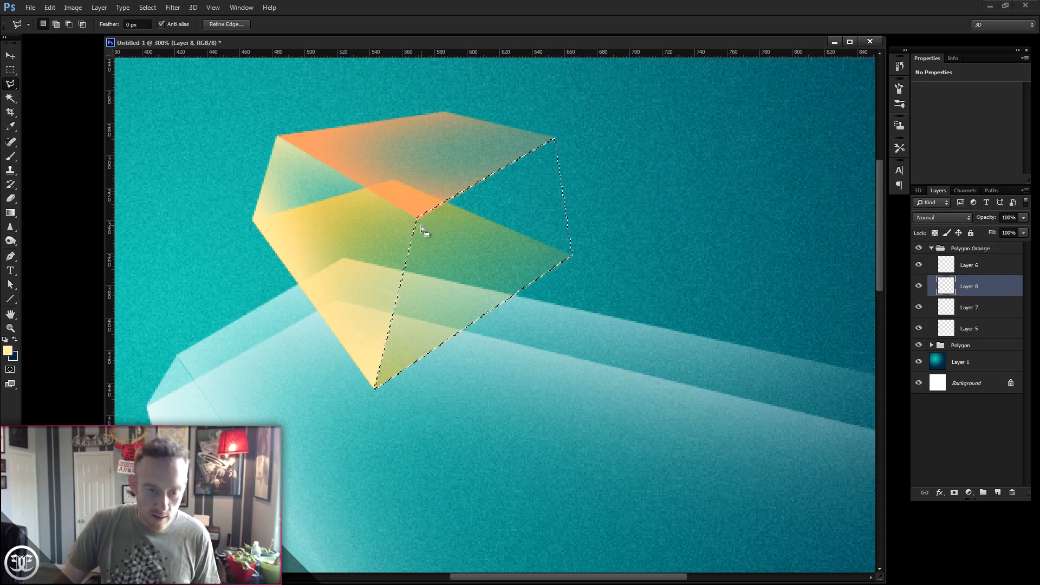
Change the foreground color to a saturated orange, #ff8733, based on a shade sampled from the orange polygon.
click(11, 327)
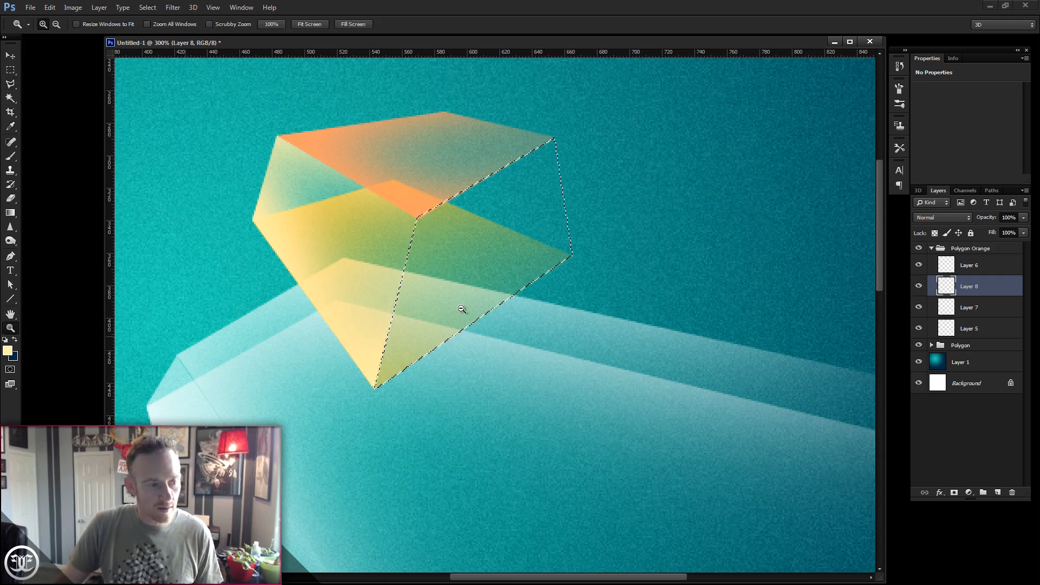
alt+click(490, 284)
alt+click(545, 349)
drag(557, 395, 583, 317)
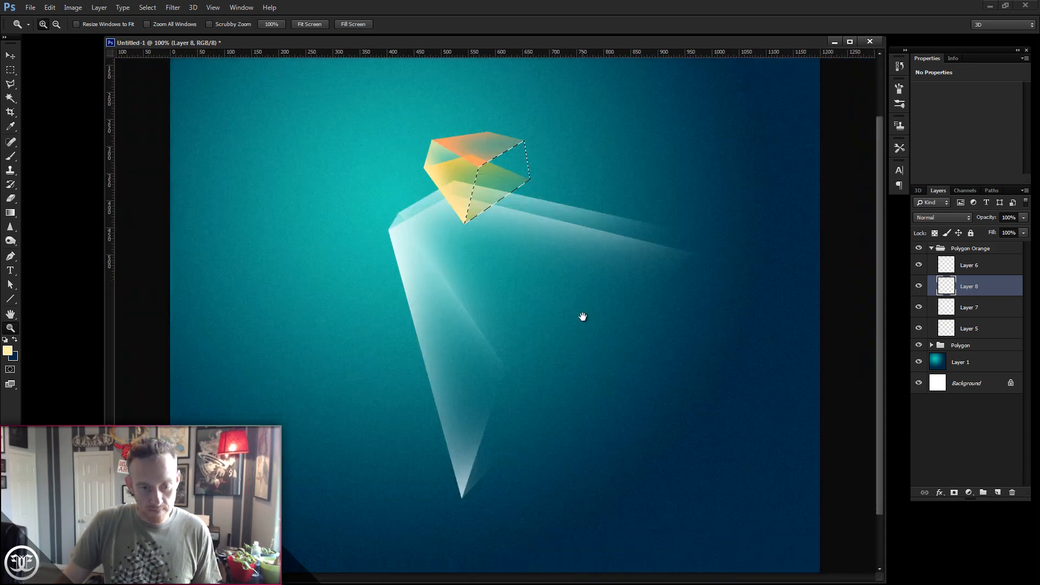
click(10, 157)
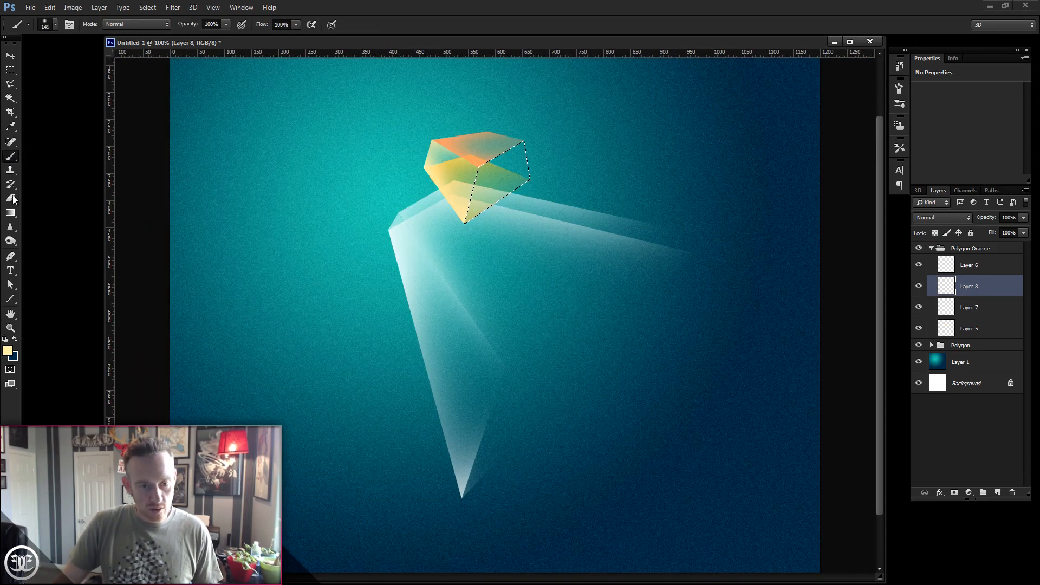
click(8, 351)
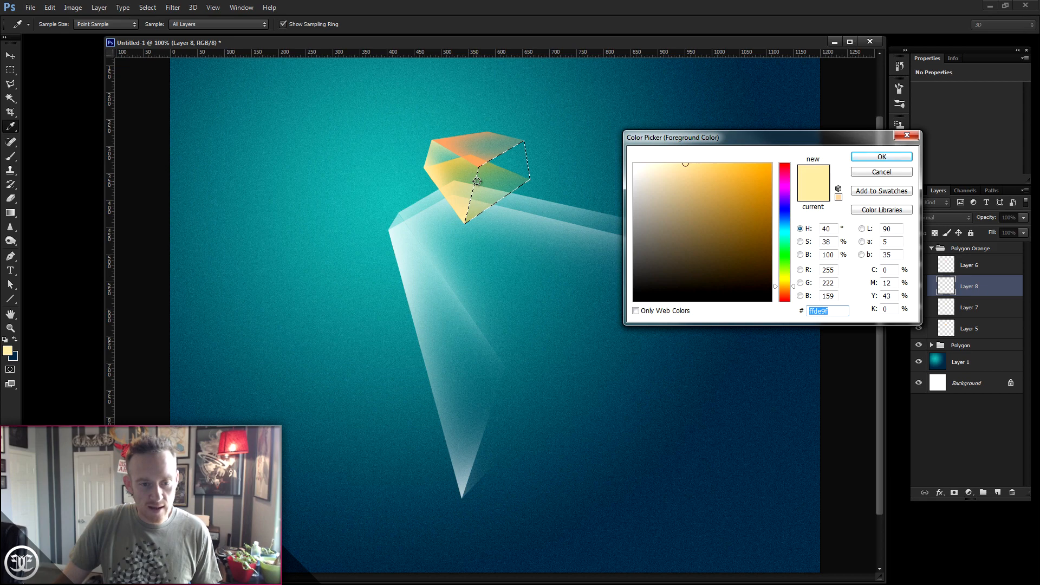
click(476, 164)
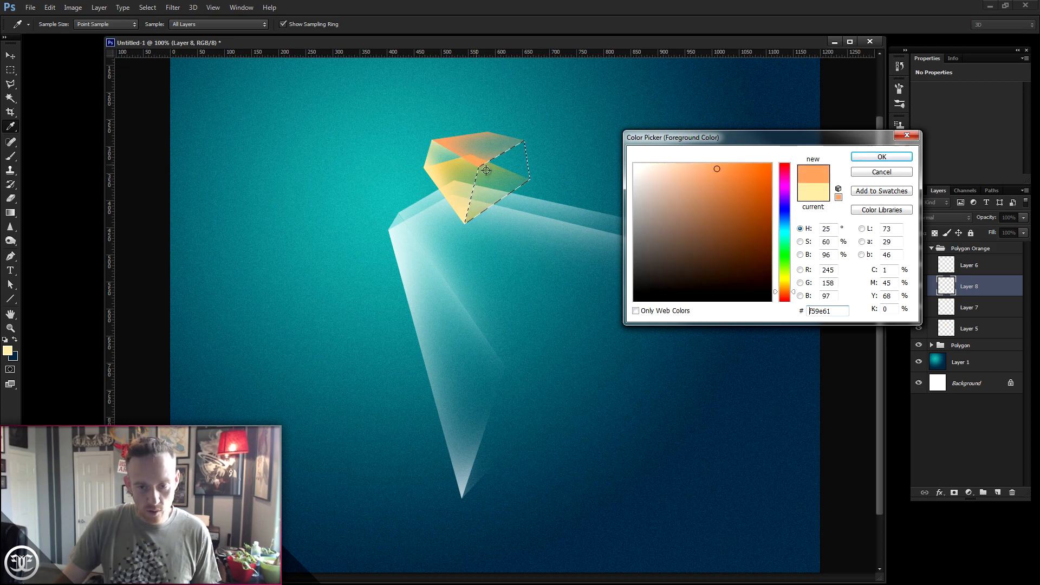
mouse_move(735, 169)
mouse_down()
mouse_move(732, 153)
mouse_move(745, 153)
mouse_up()
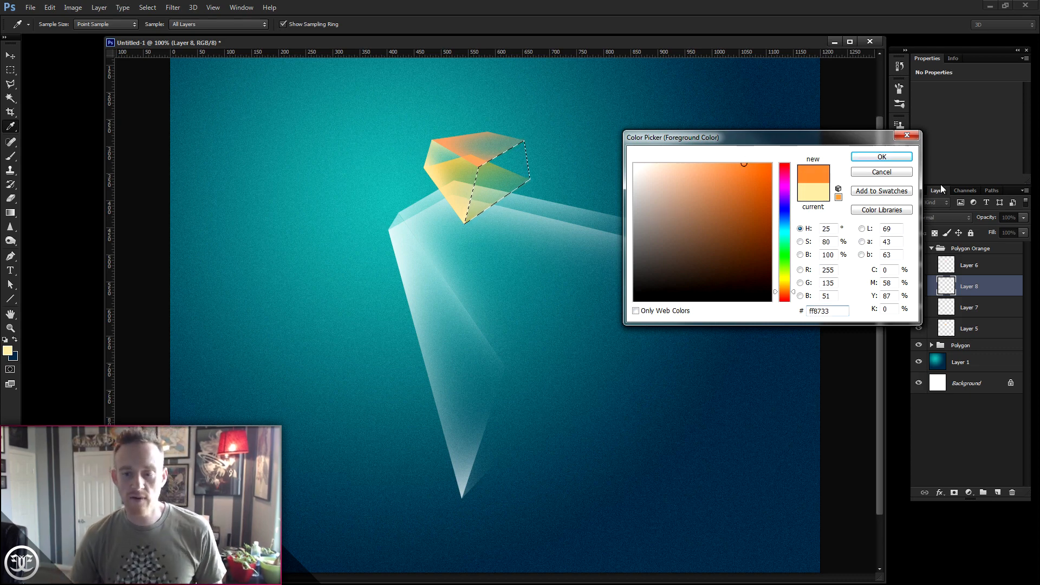
click(882, 157)
Softly brush orange along the left edge and lower corner of the Layer 8 selection and deselect it.
key(b)
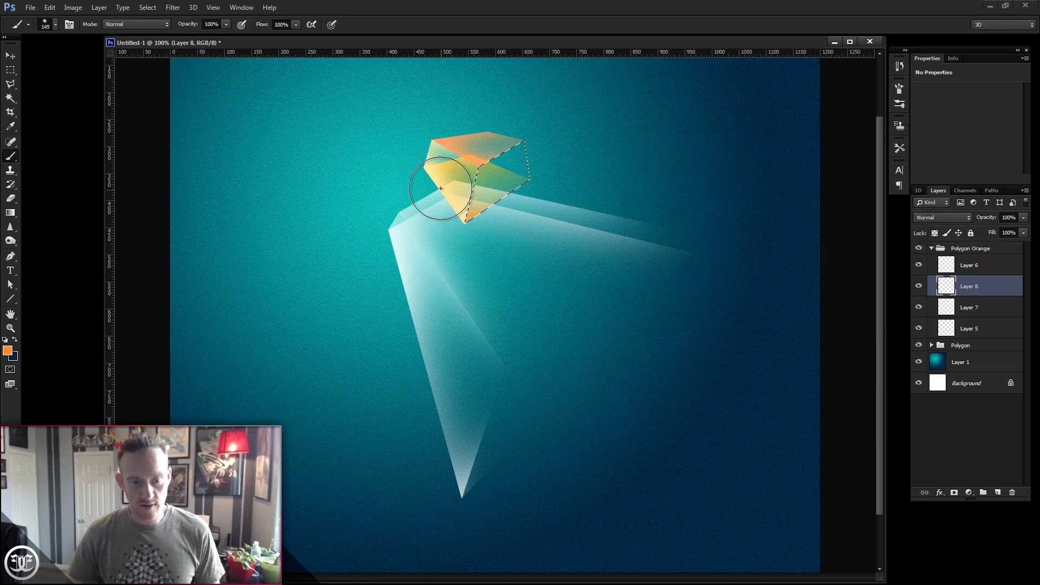
mouse_move(441, 188)
mouse_down()
mouse_move(420, 207)
mouse_move(437, 161)
mouse_move(412, 179)
mouse_move(470, 128)
mouse_move(441, 151)
mouse_up()
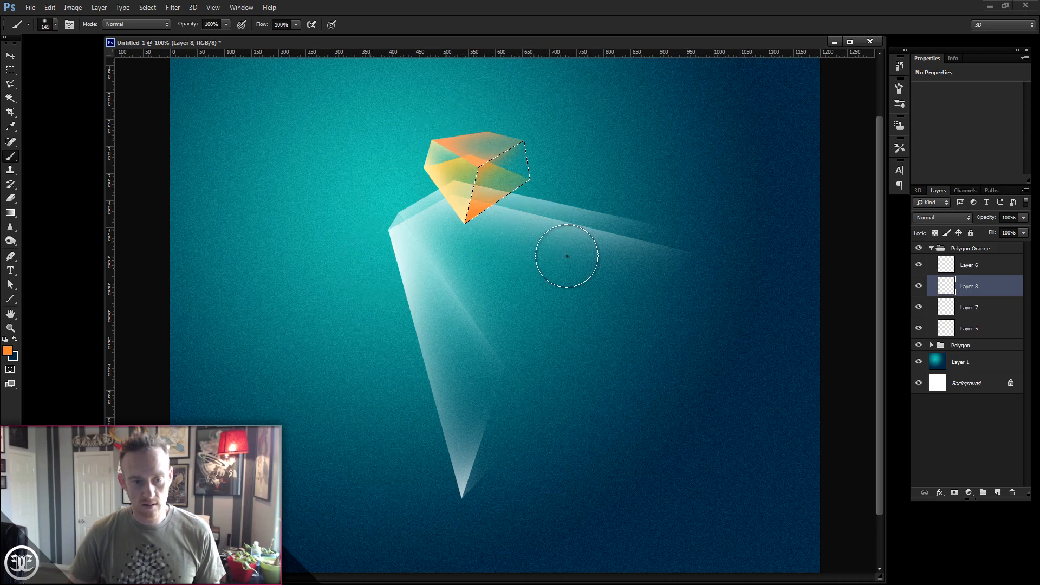
key(ctrl+d)
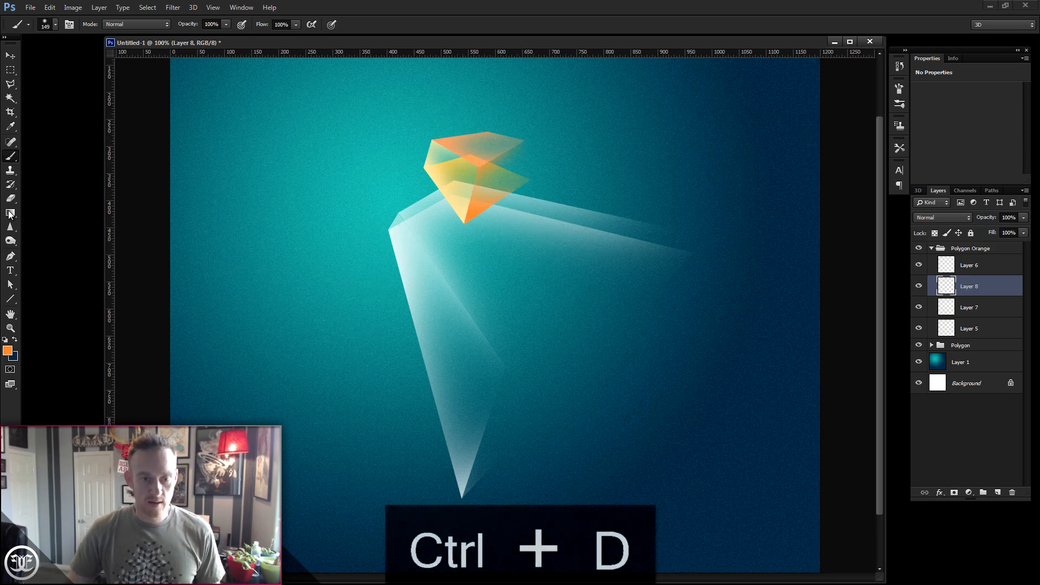
Collapse the Polygon Orange group and move the whole group slightly to the left over the white polygons.
click(10, 55)
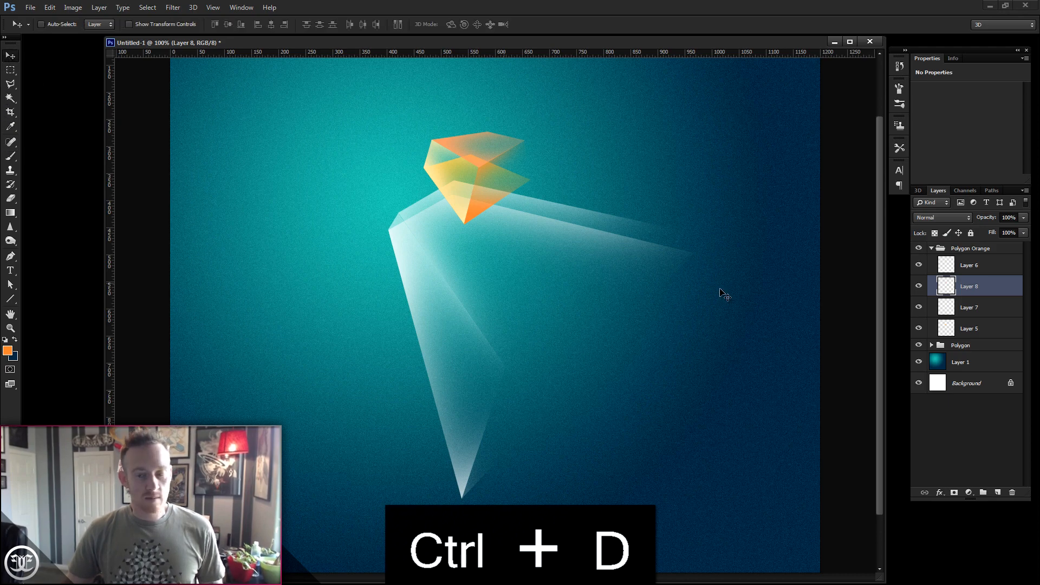
click(931, 248)
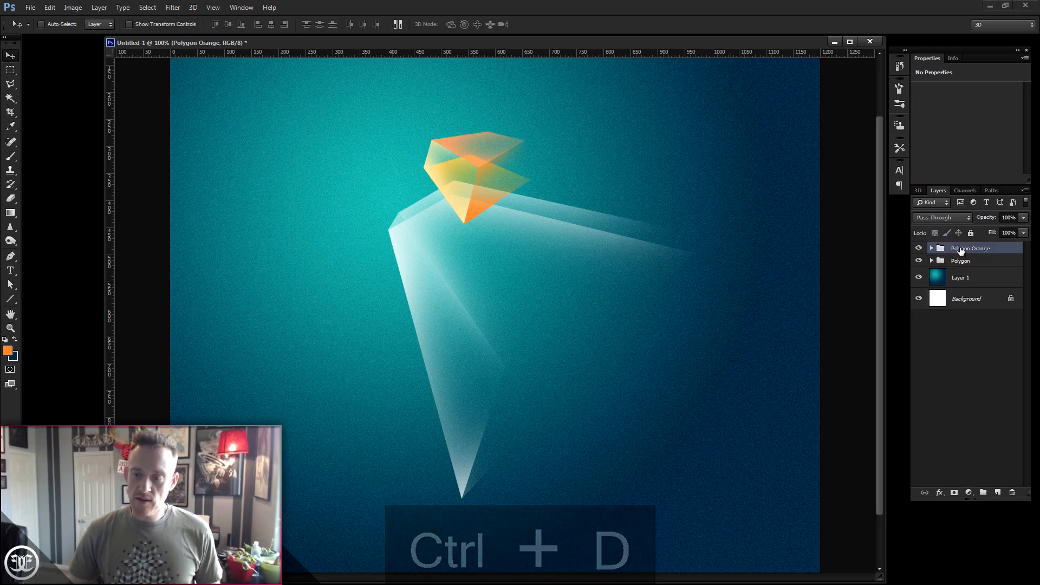
mouse_move(555, 233)
mouse_down()
mouse_move(584, 239)
mouse_move(532, 235)
mouse_move(544, 233)
mouse_up()
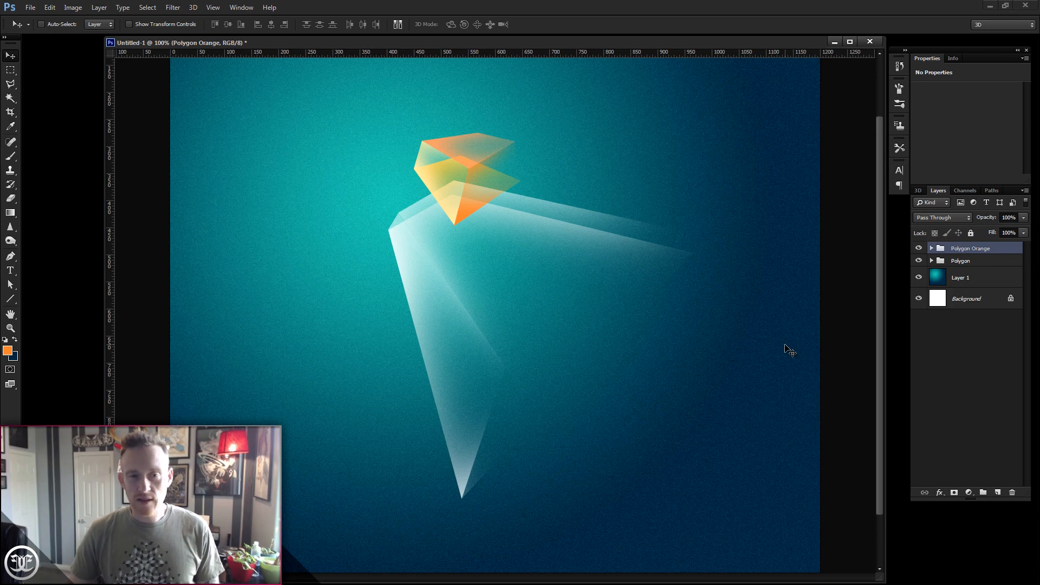
Add a layer group directly above the Polygon group and name it Polygon Darker.
click(974, 262)
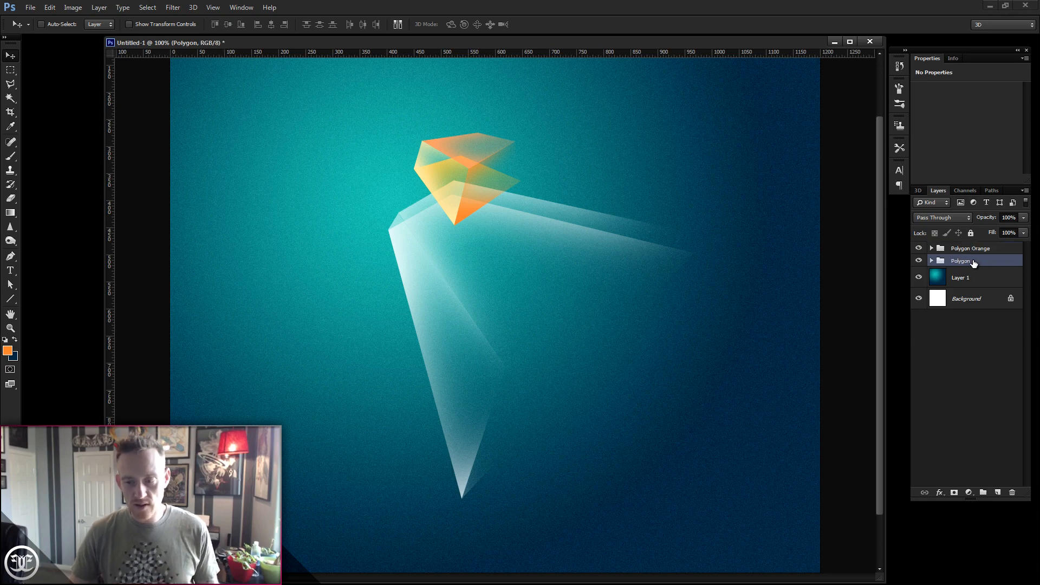
click(986, 494)
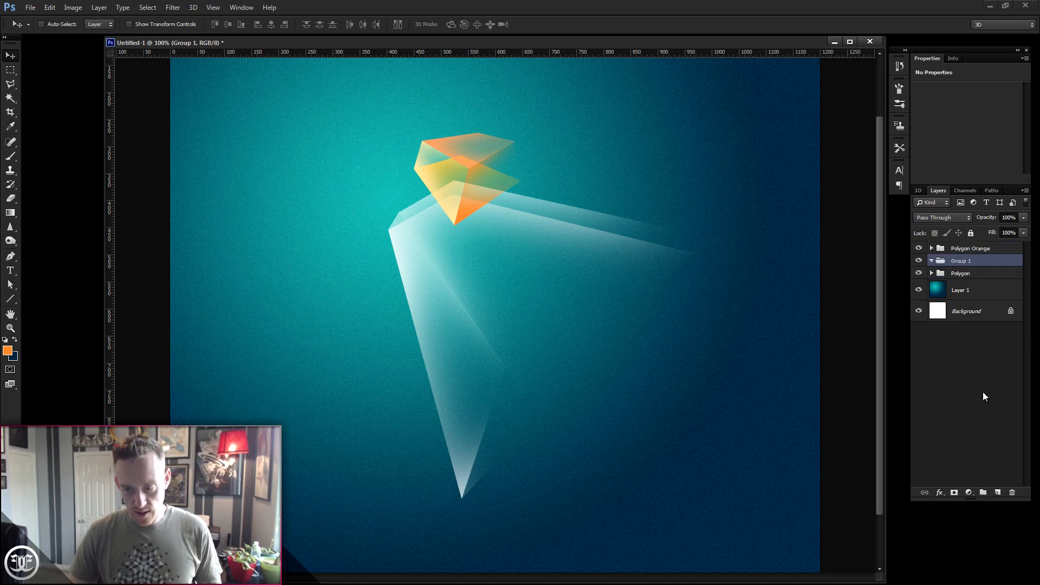
double_click(967, 262)
text(Polyg)
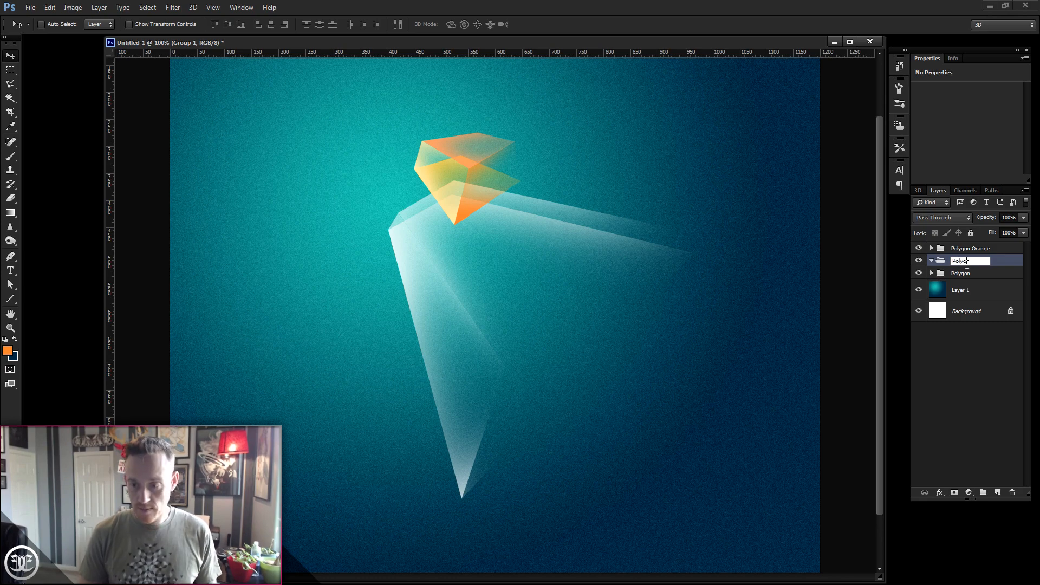
text(on Darker)
key(Return)
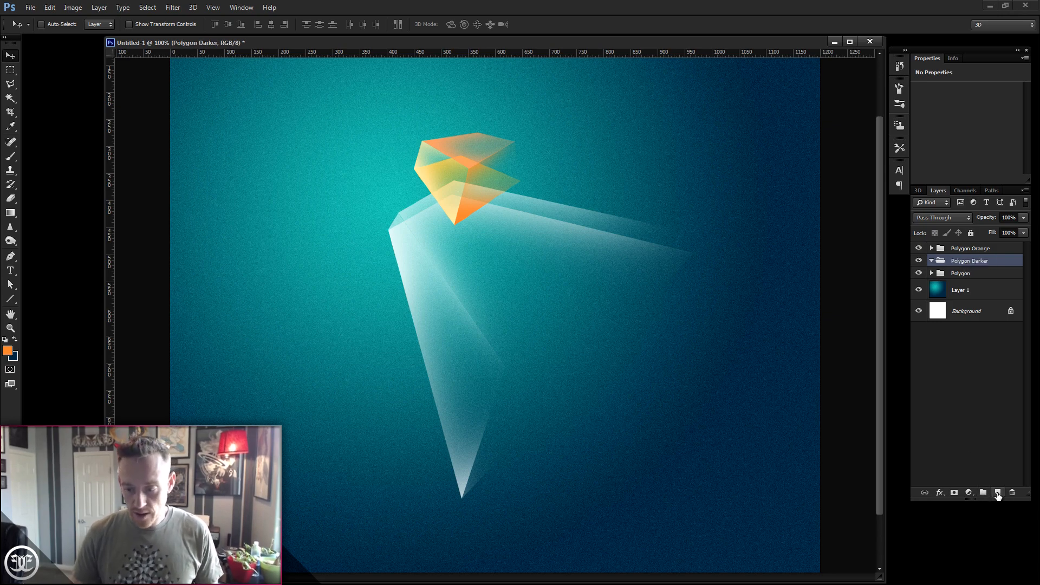
Add a layer inside Polygon Darker and outline a long four-sided Polygonal Lasso selection widening rightward across the white polygon's right arm.
click(997, 493)
click(10, 328)
click(499, 196)
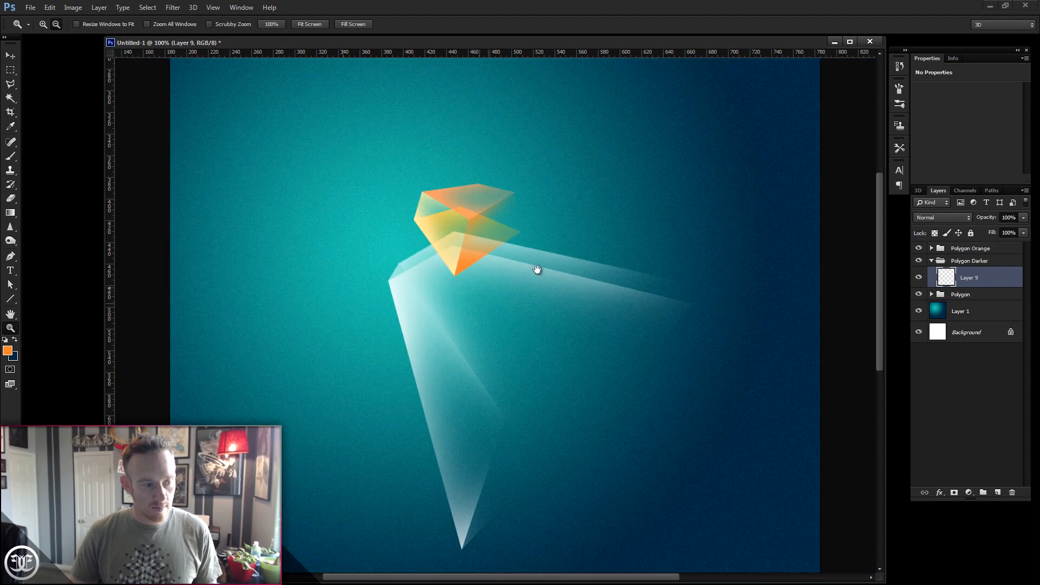
click(12, 84)
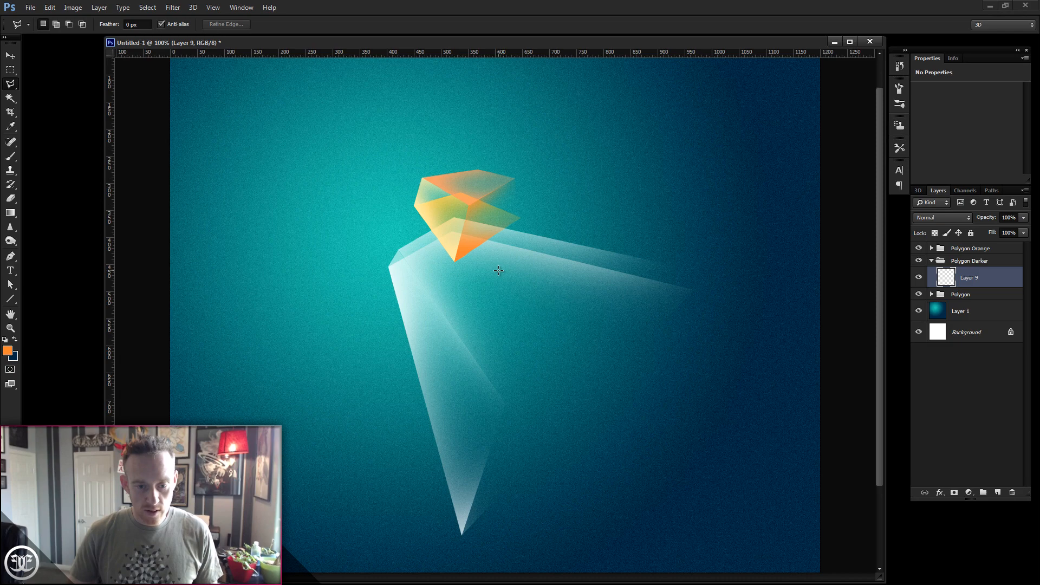
click(538, 243)
click(765, 249)
double_click(665, 361)
Change the foreground color to dark gray, #353a3c.
click(7, 350)
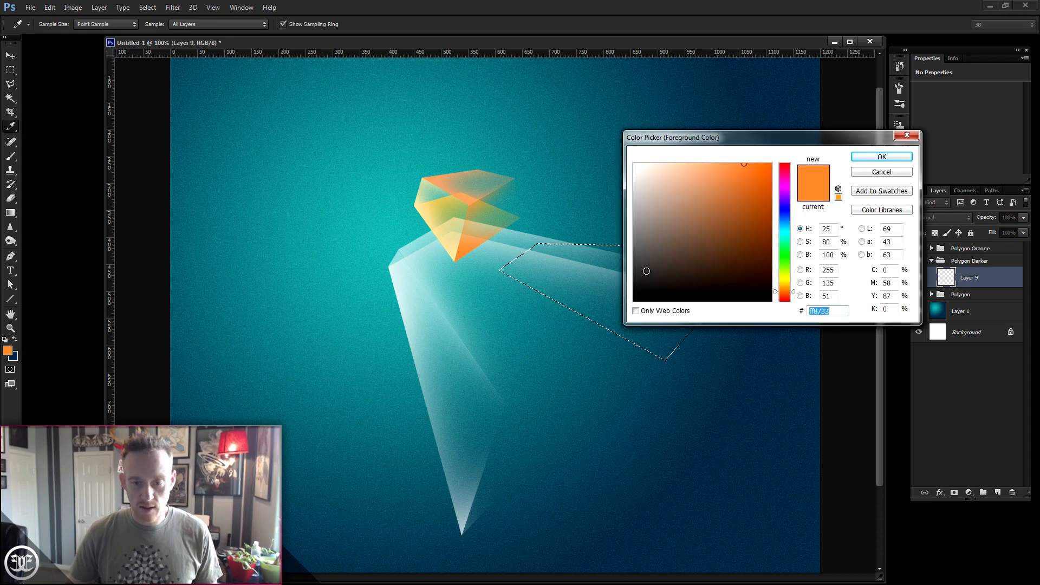
click(663, 381)
mouse_move(739, 249)
mouse_down()
mouse_move(738, 231)
mouse_move(658, 246)
mouse_move(649, 268)
mouse_up()
click(867, 156)
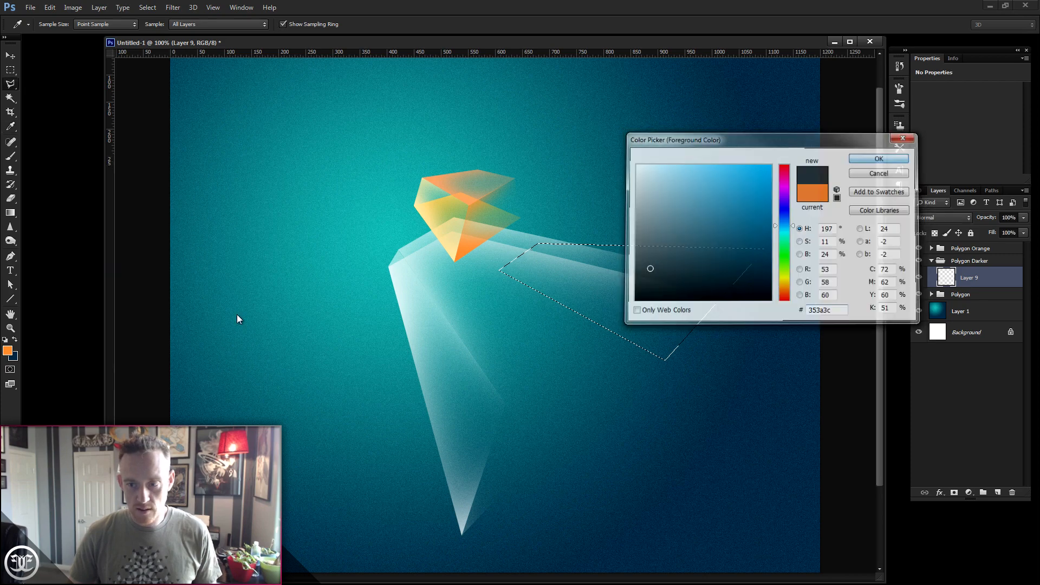
Set the soft brush size to 201 px, brush dark gray along the left, upper and lower edges of the Layer 9 selection and deselect it.
click(8, 160)
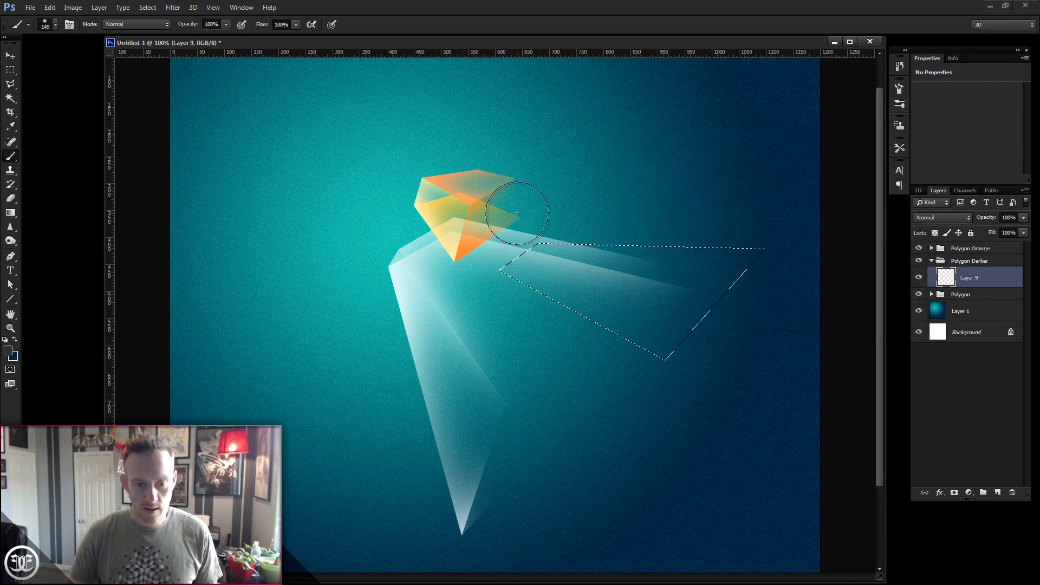
right_click(548, 202)
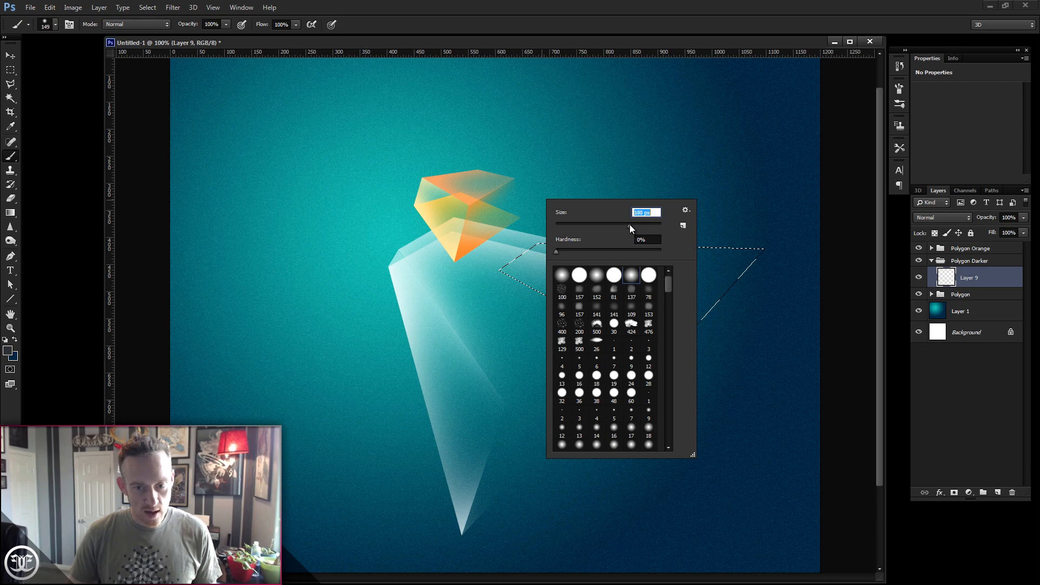
drag(629, 224, 636, 226)
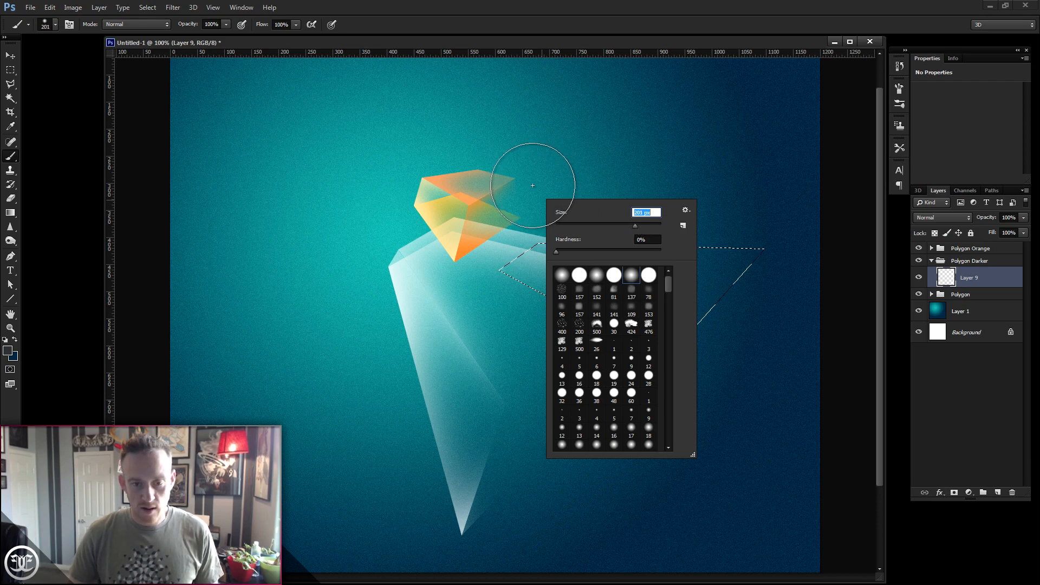
click(538, 186)
drag(560, 199, 602, 194)
mouse_move(451, 262)
mouse_down()
mouse_move(482, 265)
mouse_move(469, 298)
mouse_move(610, 381)
mouse_move(531, 353)
mouse_move(568, 376)
mouse_move(499, 284)
mouse_move(511, 239)
mouse_move(452, 246)
mouse_move(381, 279)
mouse_move(740, 179)
mouse_up()
mouse_move(626, 345)
mouse_down()
mouse_move(534, 325)
mouse_move(511, 274)
mouse_move(515, 292)
mouse_up()
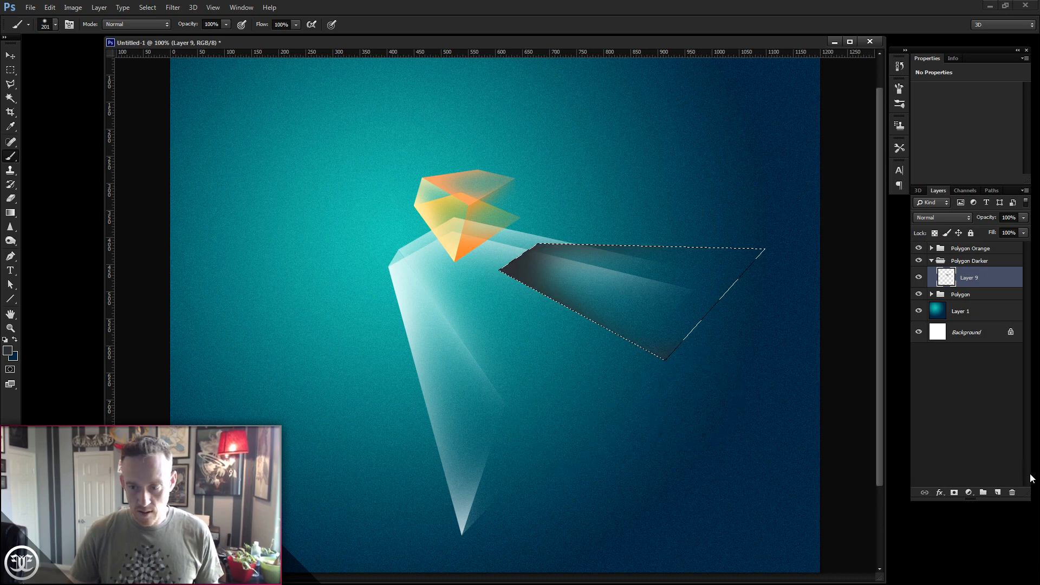
key(ctrl+d)
Add a layer above Layer 9 and outline a slightly smaller, offset four-sided Polygonal Lasso selection over the dark polygon.
click(998, 494)
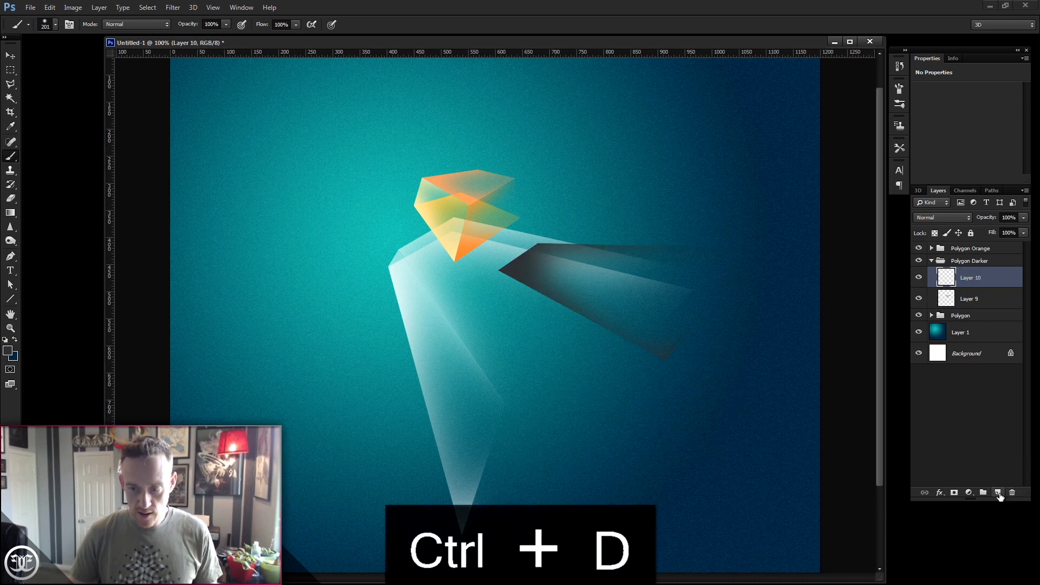
click(10, 84)
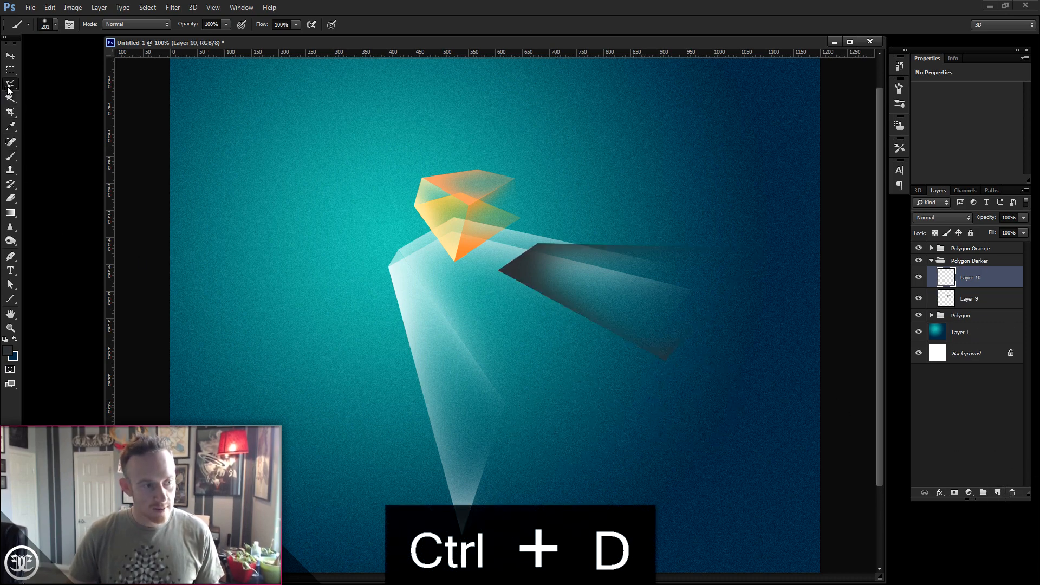
click(514, 268)
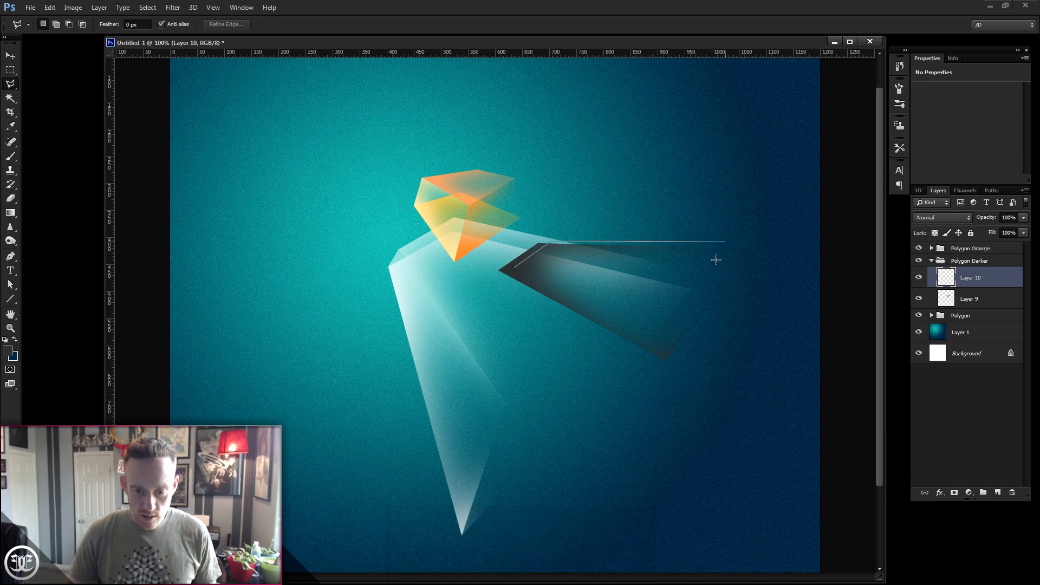
double_click(661, 349)
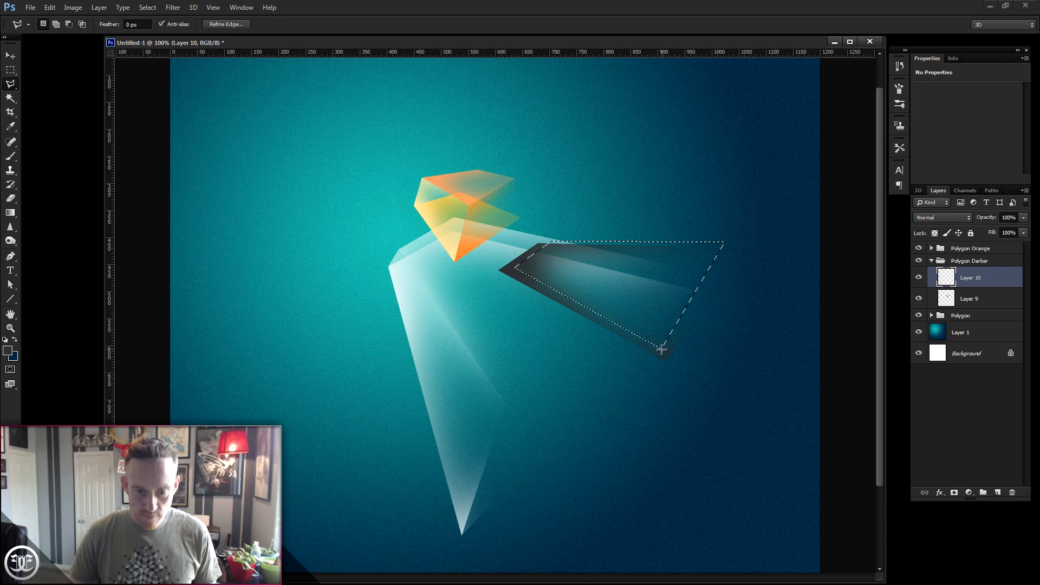
Change the foreground color to gray #4f5050, softly brush it along the edges of the Layer 10 selection and deselect it.
click(7, 350)
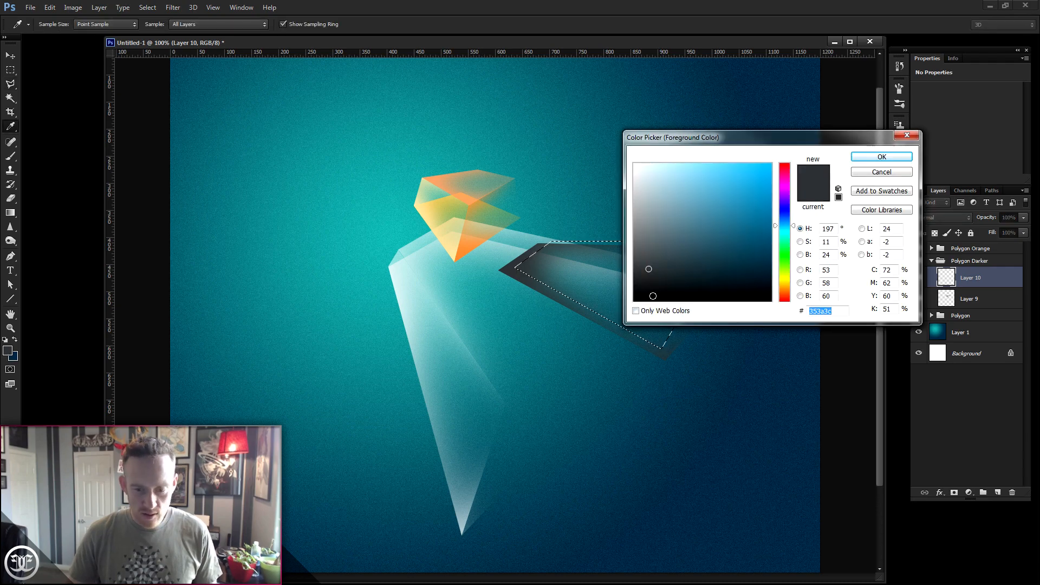
click(637, 258)
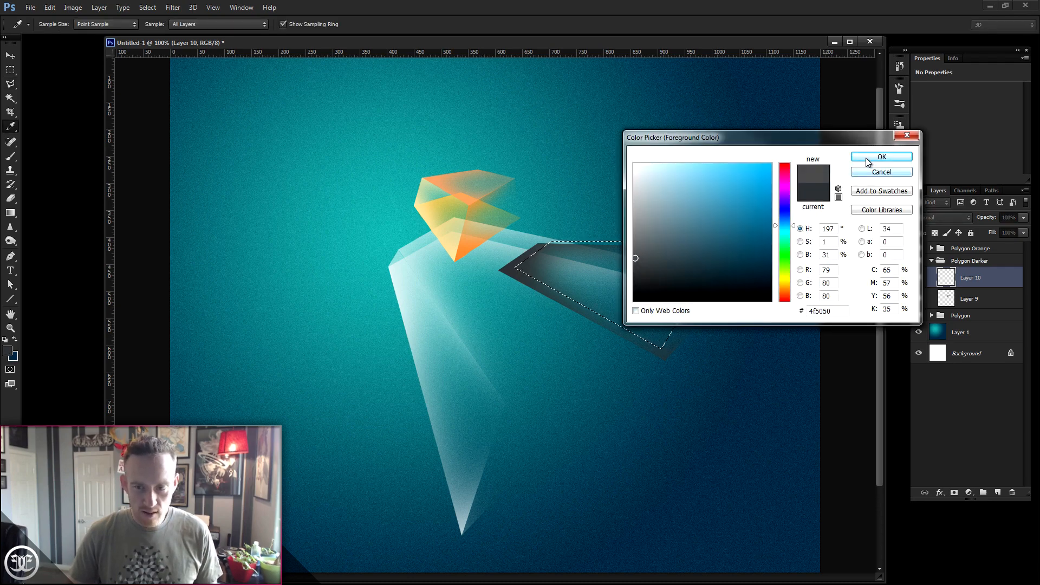
click(881, 157)
key(b)
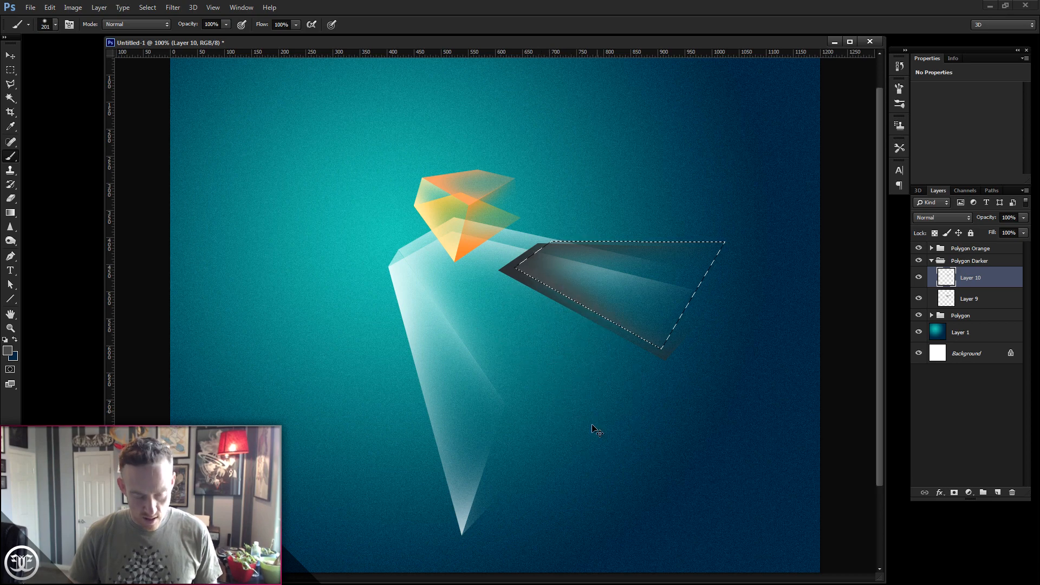
key(ctrl+d)
Add a layer above Layer 9 and outline the dark polygon's lower bevel strip with a four-sided Polygonal Lasso selection.
key(z)
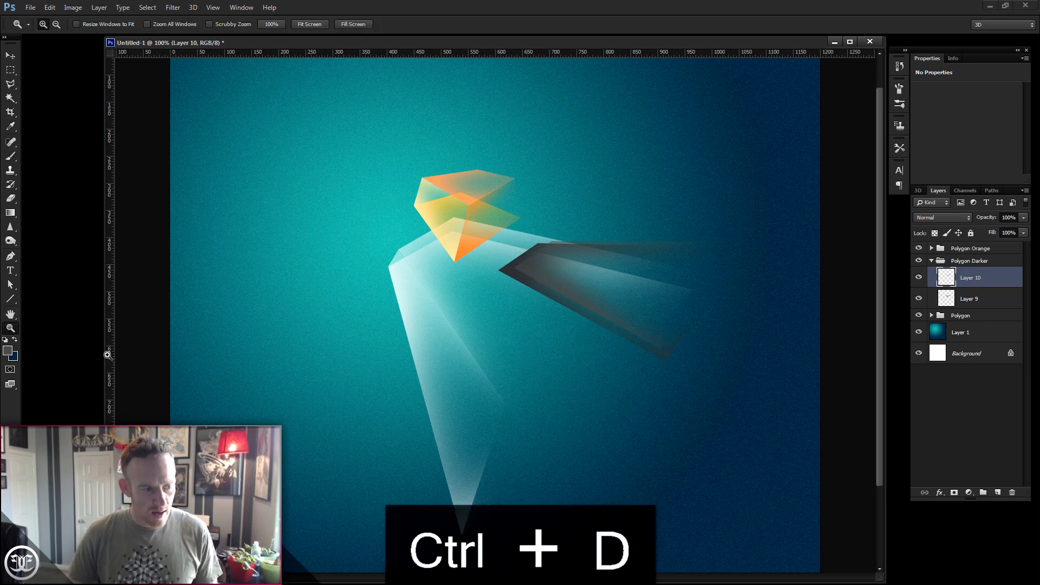
click(537, 325)
drag(604, 262, 544, 271)
click(543, 271)
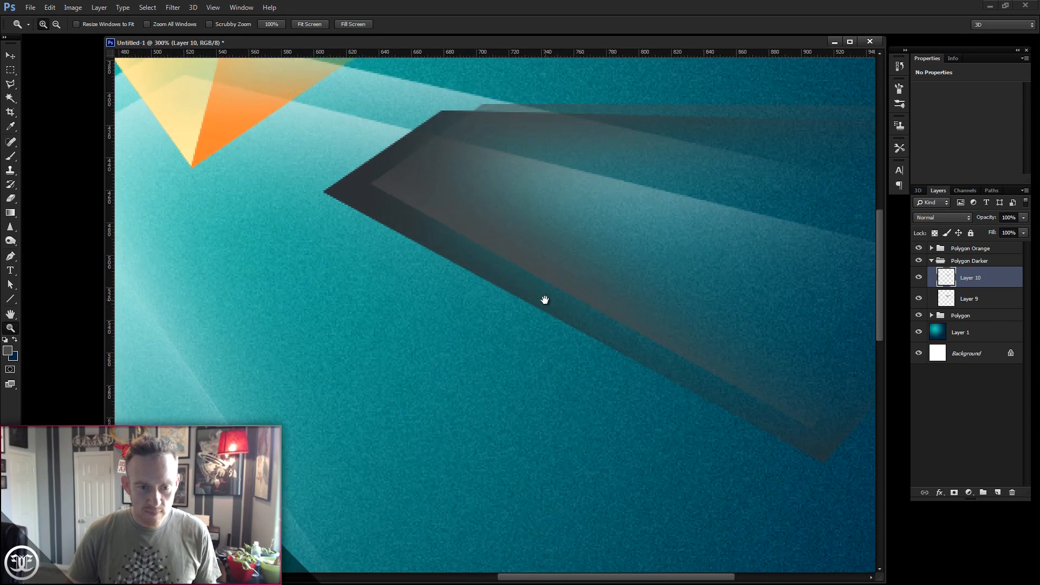
click(984, 304)
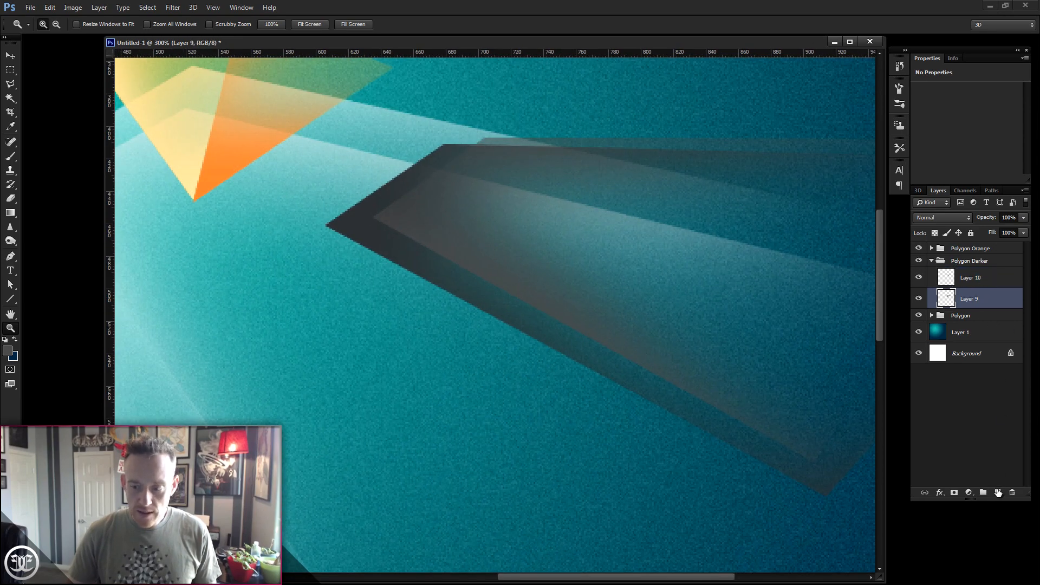
click(997, 485)
key(l)
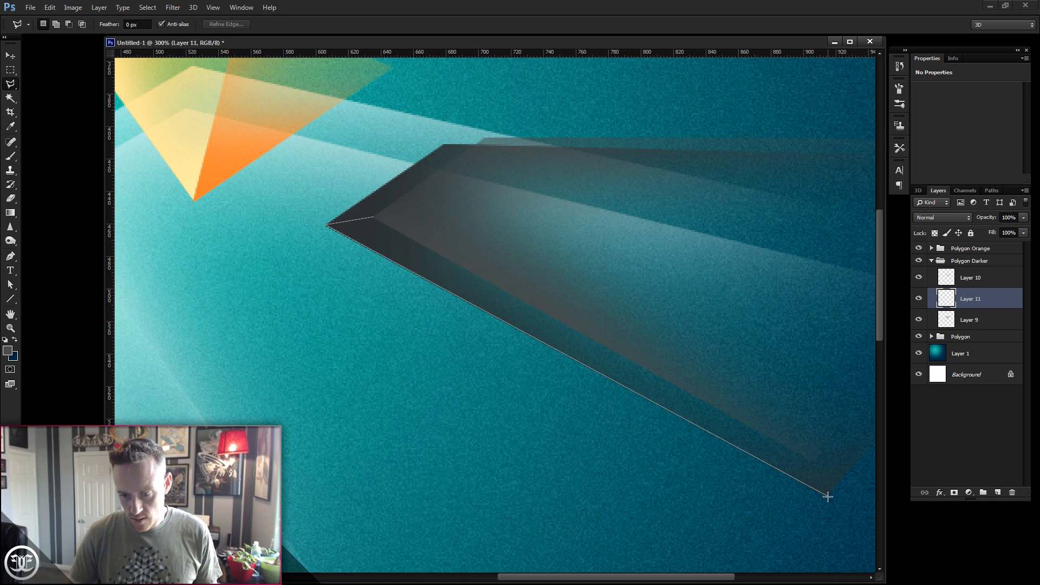
click(810, 461)
click(373, 217)
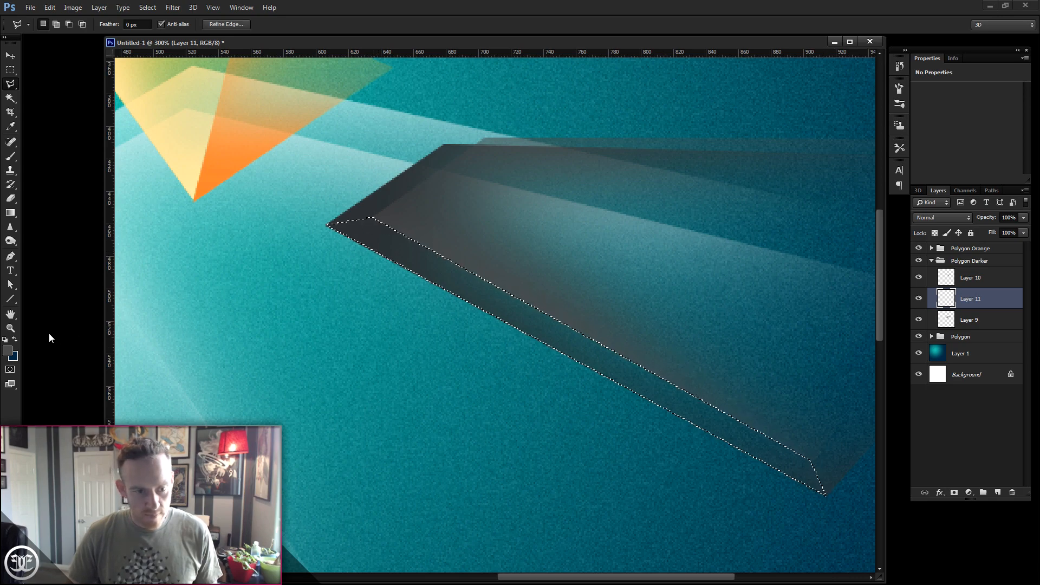
Change the foreground color to blue-gray #8b9ba1, softly brush it over the upper-left end of the Layer 11 selection and deselect it.
click(10, 327)
alt+click(534, 318)
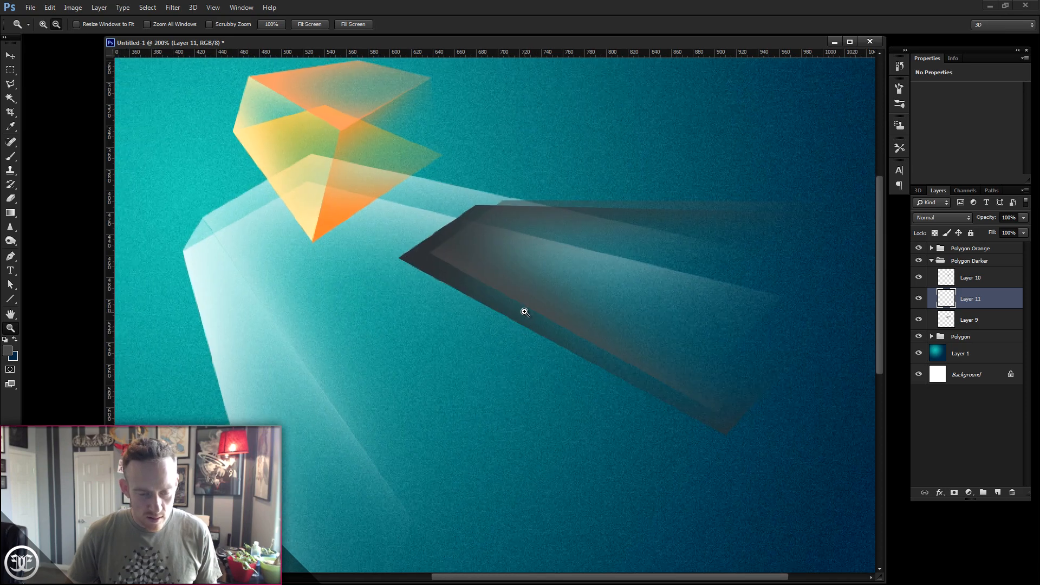
alt+click(525, 312)
click(10, 156)
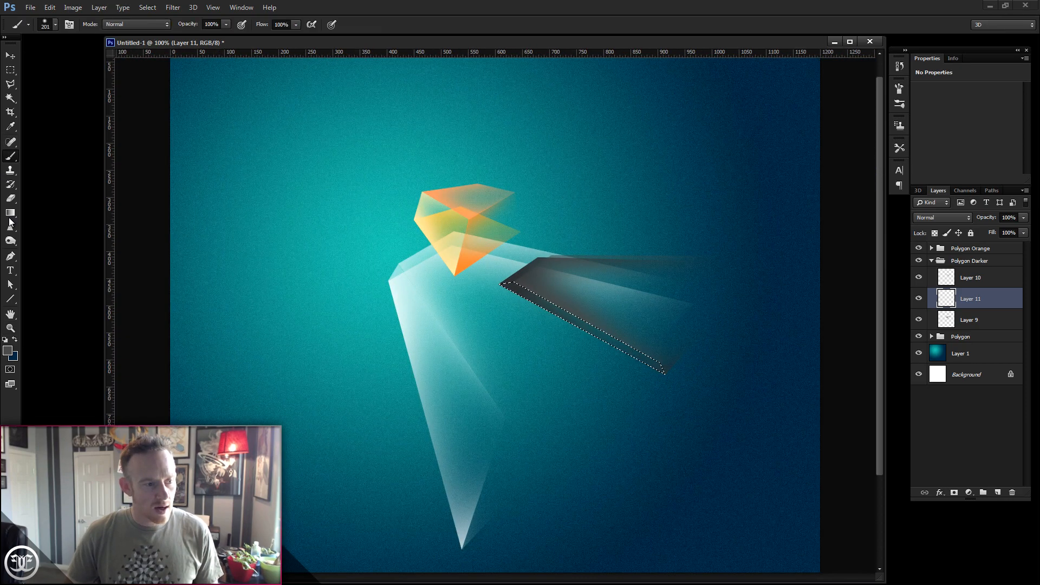
click(7, 351)
drag(646, 279, 652, 214)
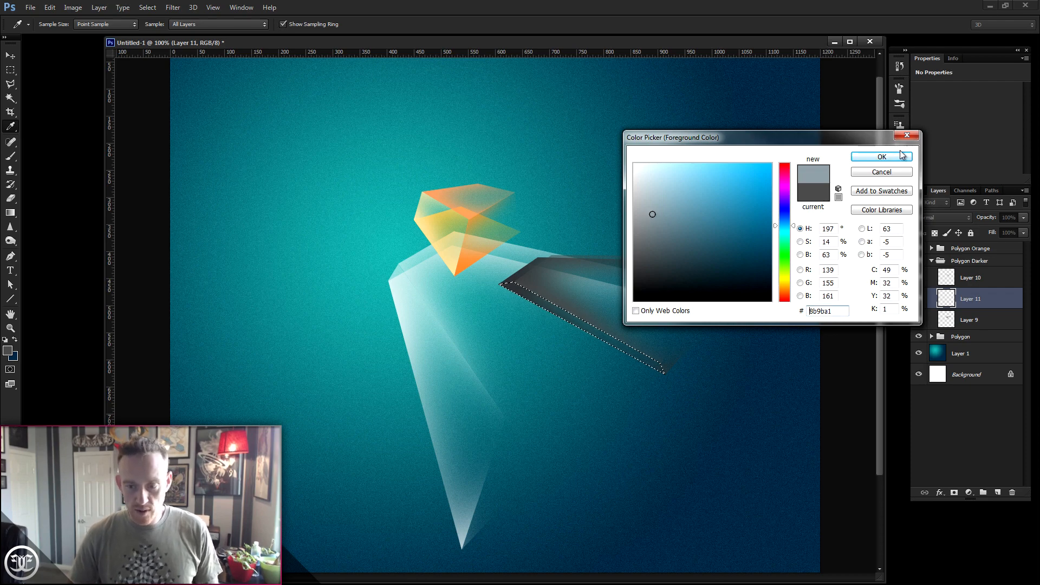
click(882, 157)
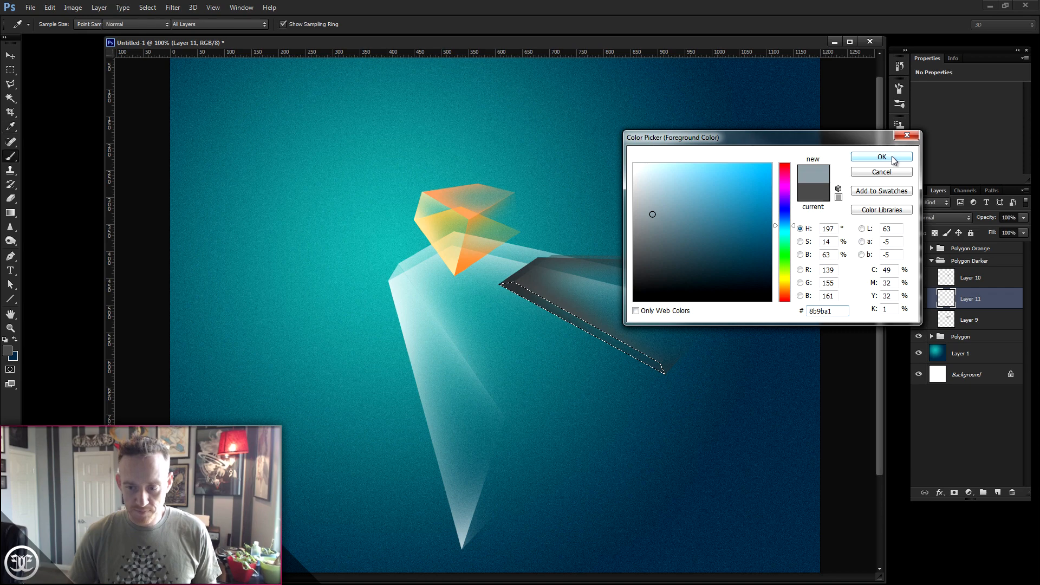
key(b)
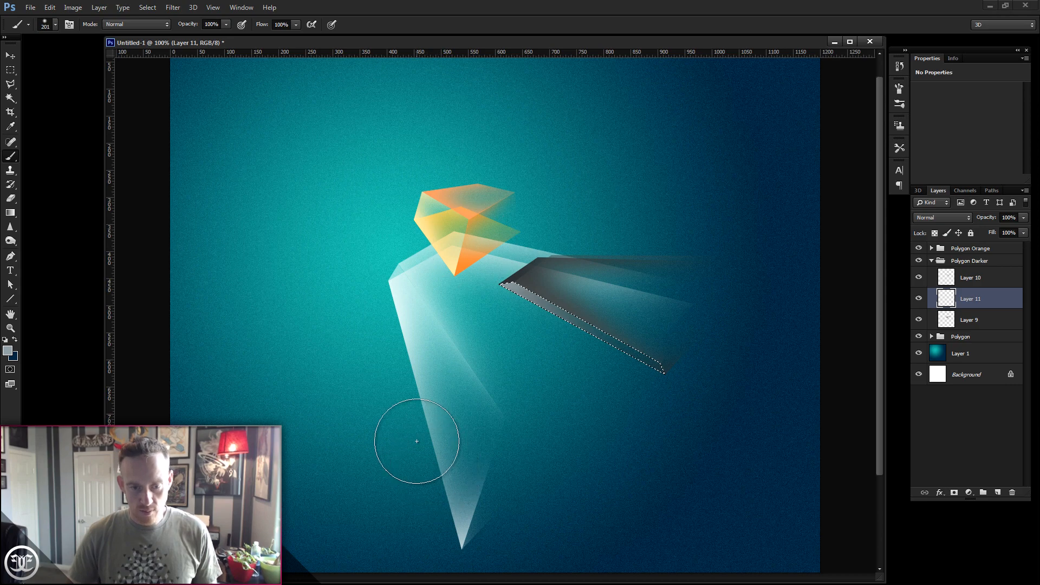
key(ctrl+d)
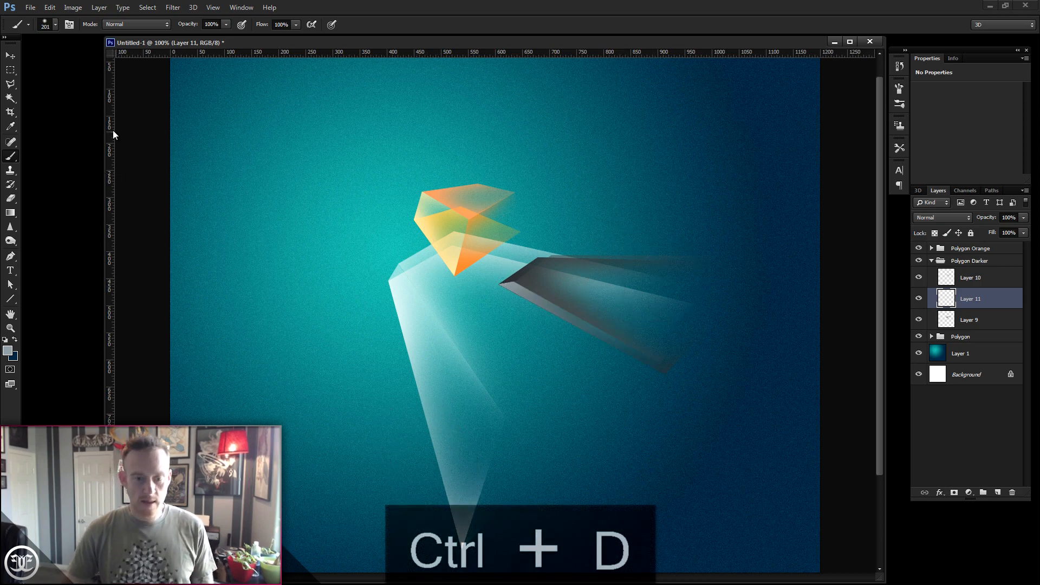
Move the Polygon Darker group left under the orange polygon and rotate it about 11° clockwise.
click(6, 57)
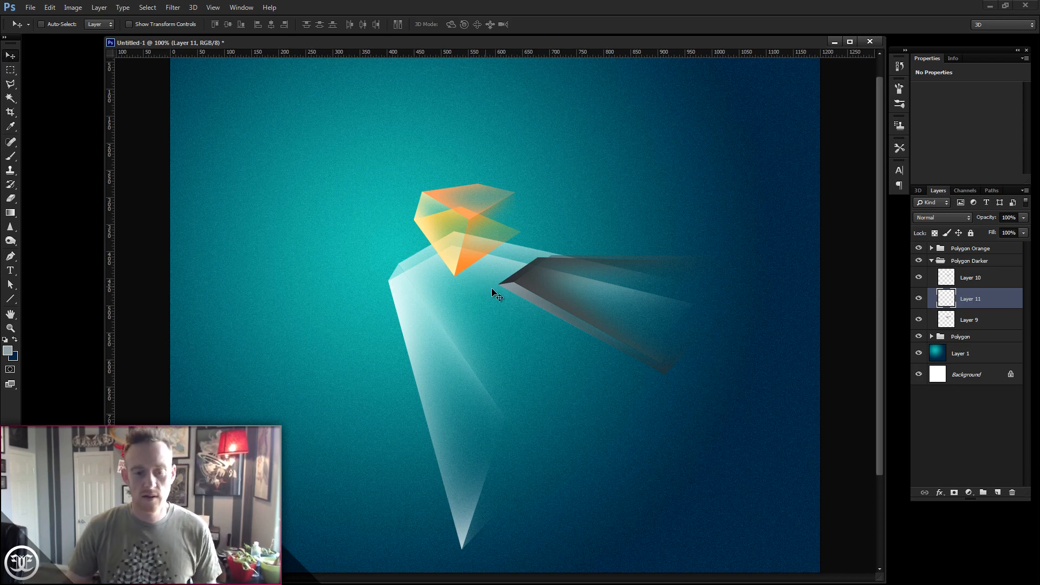
click(932, 261)
drag(573, 341, 496, 353)
key(ctrl+t)
drag(681, 179, 691, 226)
drag(579, 361, 574, 363)
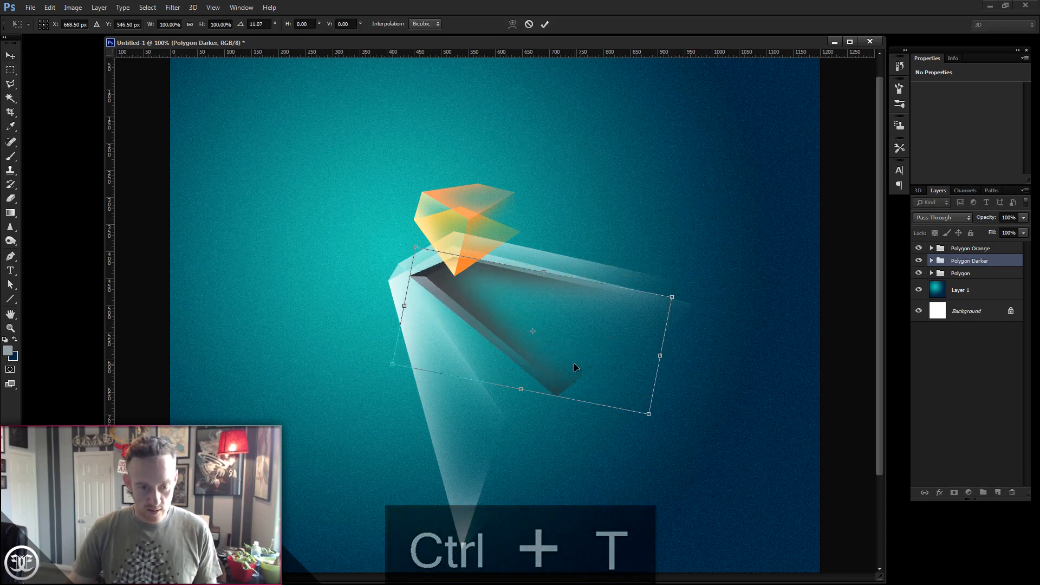
key(Return)
Select the Polygon Orange, Polygon Darker and Polygon groups and move them together upward and slightly left.
click(962, 249)
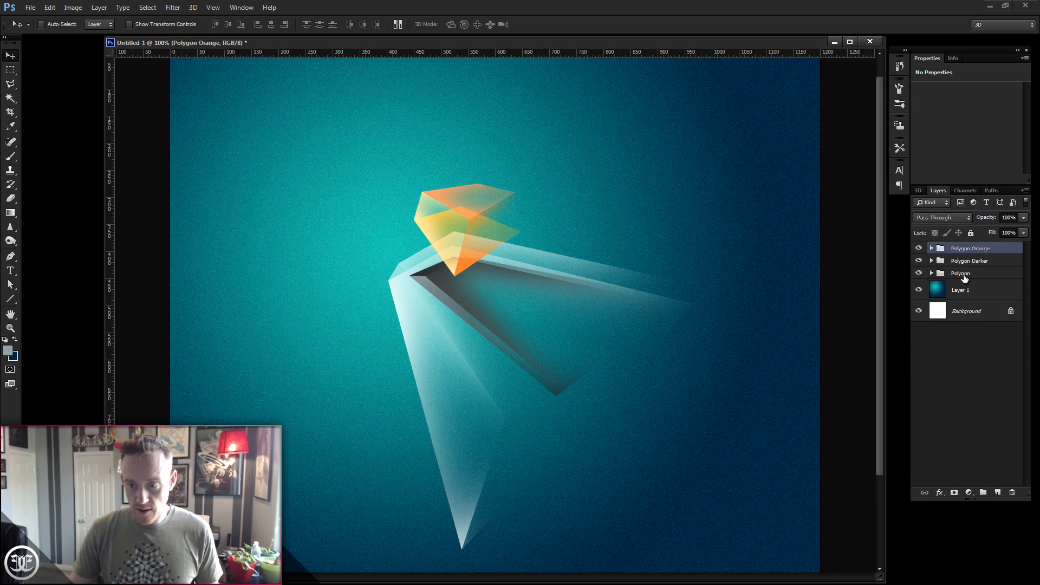
shift+click(964, 273)
drag(619, 348, 603, 292)
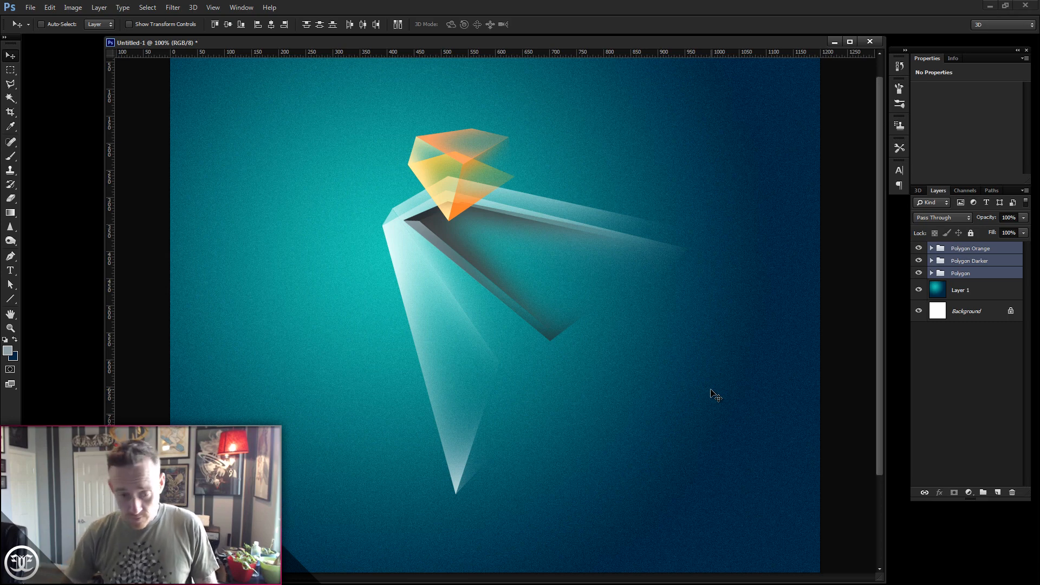
Duplicate the Polygon group, rotate the copy about 11.35° clockwise and move it below the original white polygons.
click(964, 264)
click(960, 274)
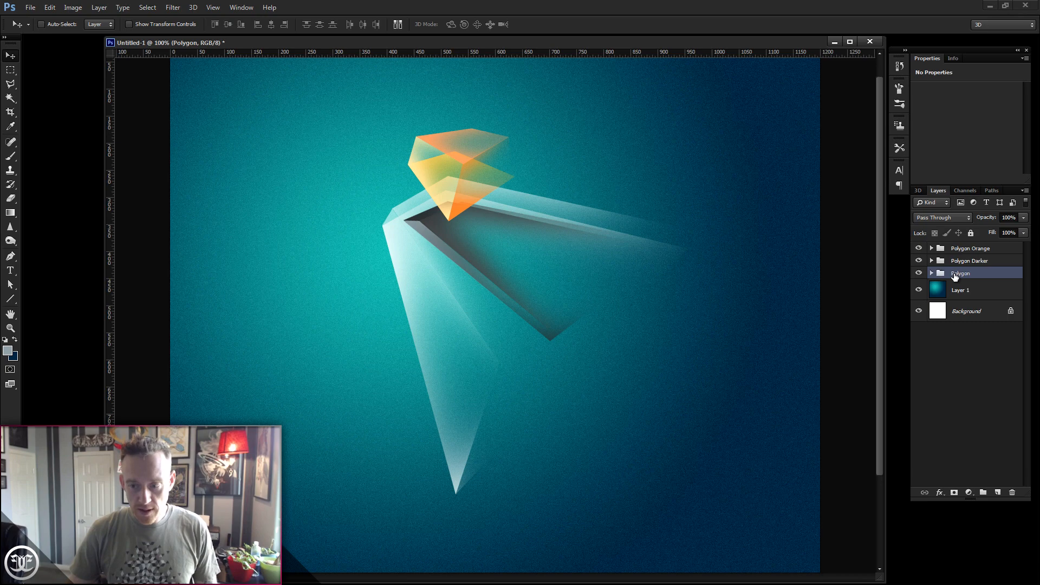
click(917, 273)
click(917, 274)
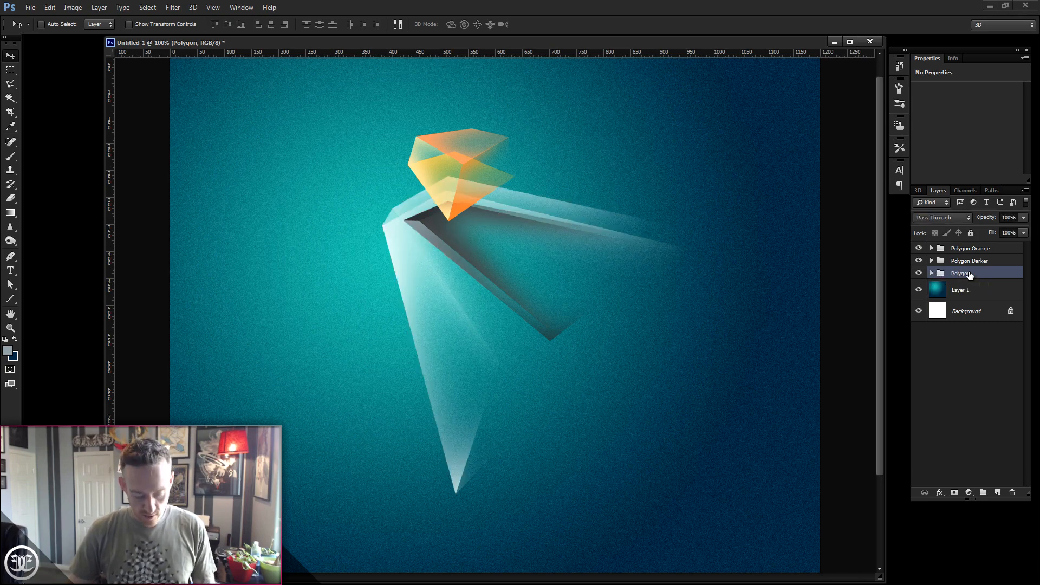
key(ctrl+j)
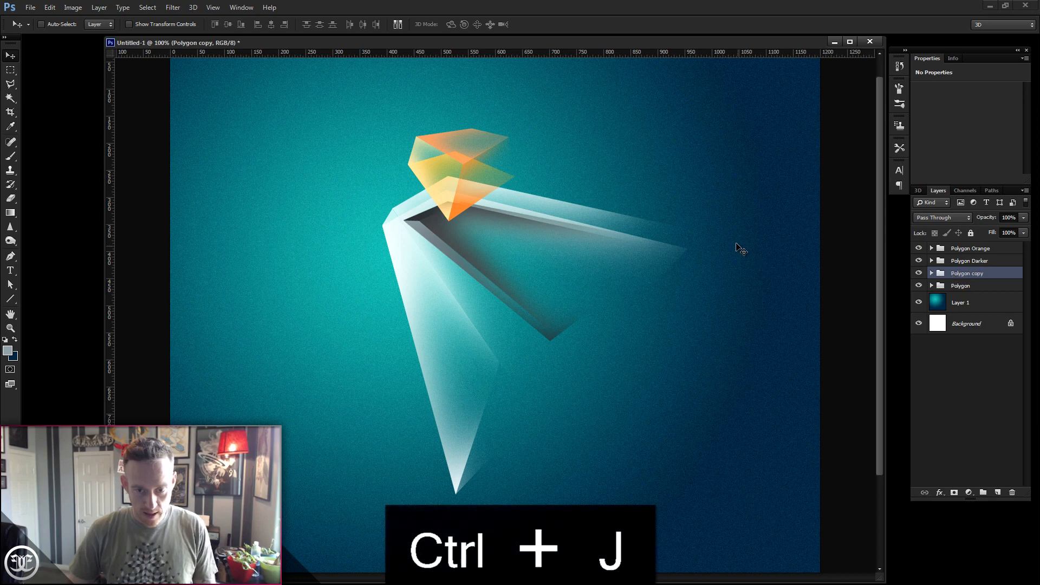
key(ctrl+t)
drag(771, 140, 785, 162)
drag(643, 270, 599, 330)
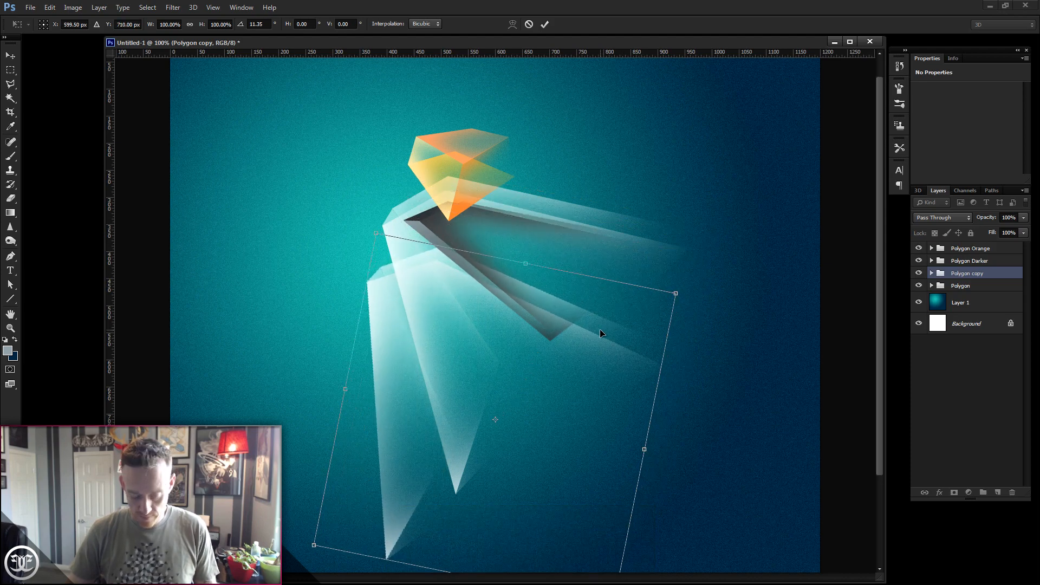
key(Return)
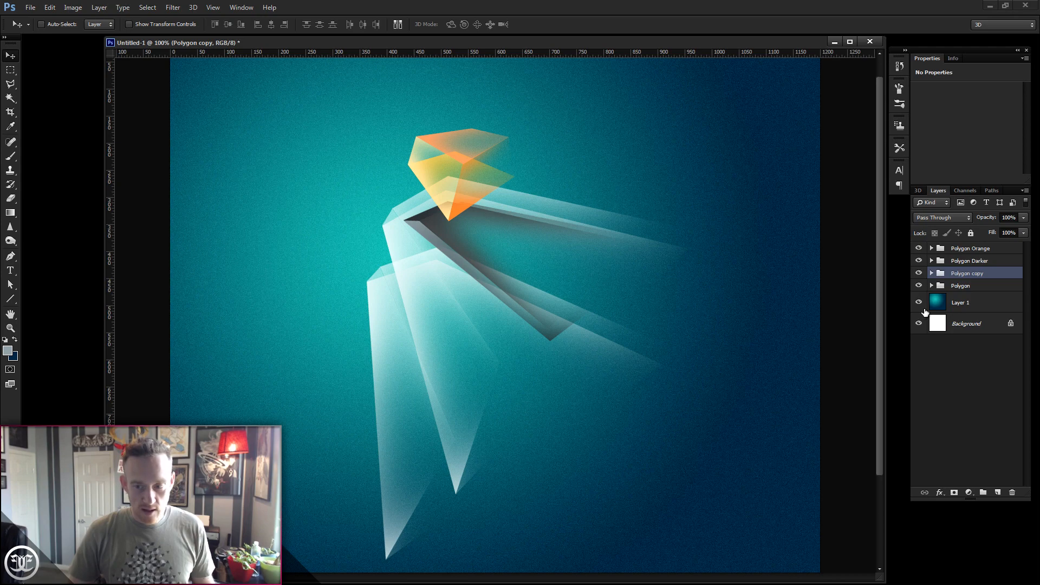
Move Layer 3 of the Polygon copy group down and to the right.
click(932, 273)
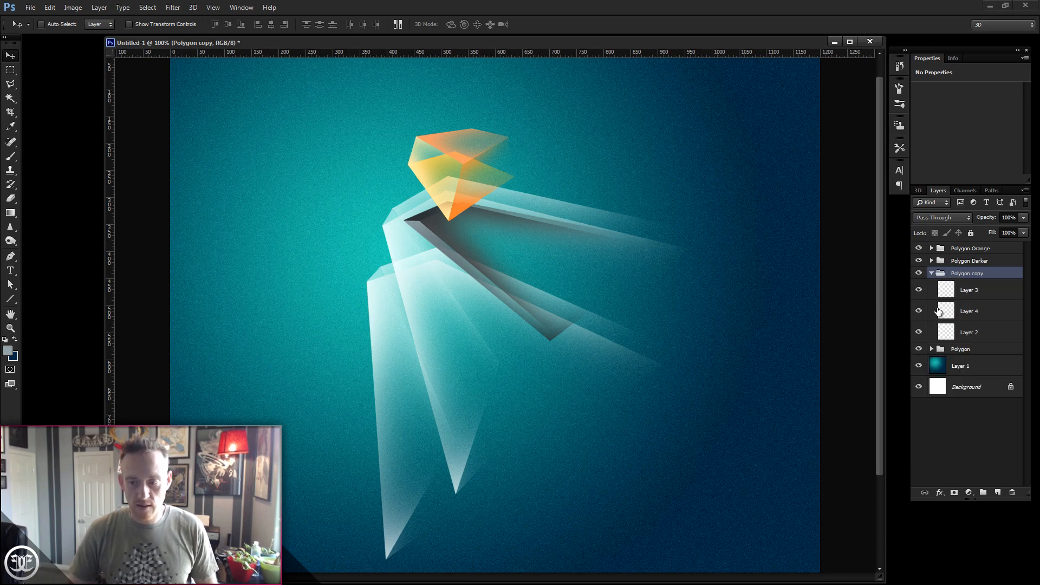
click(974, 291)
drag(617, 413, 648, 453)
click(988, 336)
drag(758, 357, 768, 379)
key(ctrl+z)
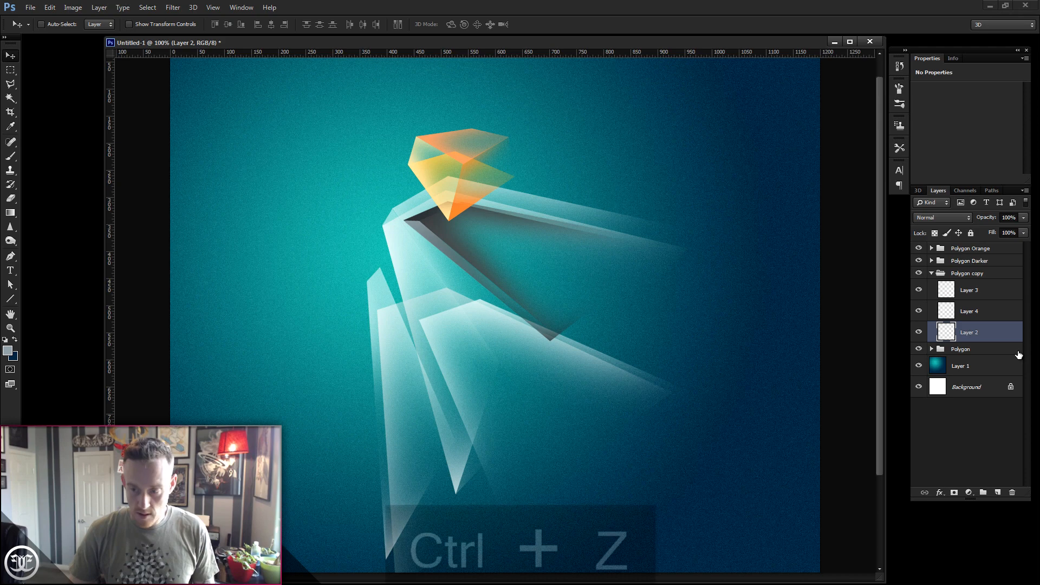
Rotate Layer 4 of the Polygon copy group about 5.75° clockwise, place it along the lower white polygon's left edge and collapse the group.
click(988, 315)
drag(694, 331, 707, 363)
key(ctrl+t)
drag(706, 239, 739, 255)
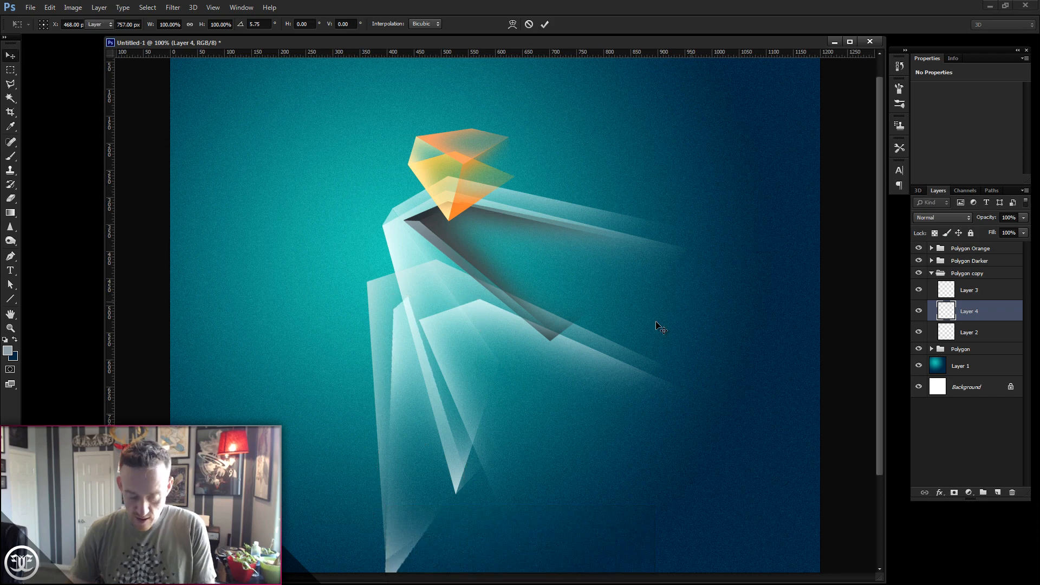
key(Return)
drag(583, 342, 552, 312)
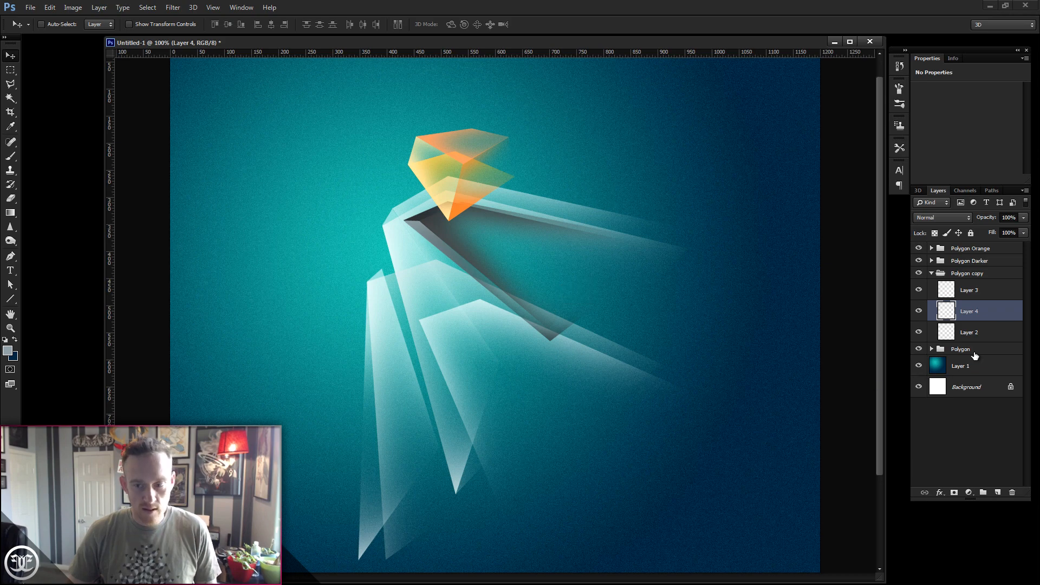
click(931, 274)
Duplicate the Polygon Darker group and move the original down and to the right of the copy.
click(966, 265)
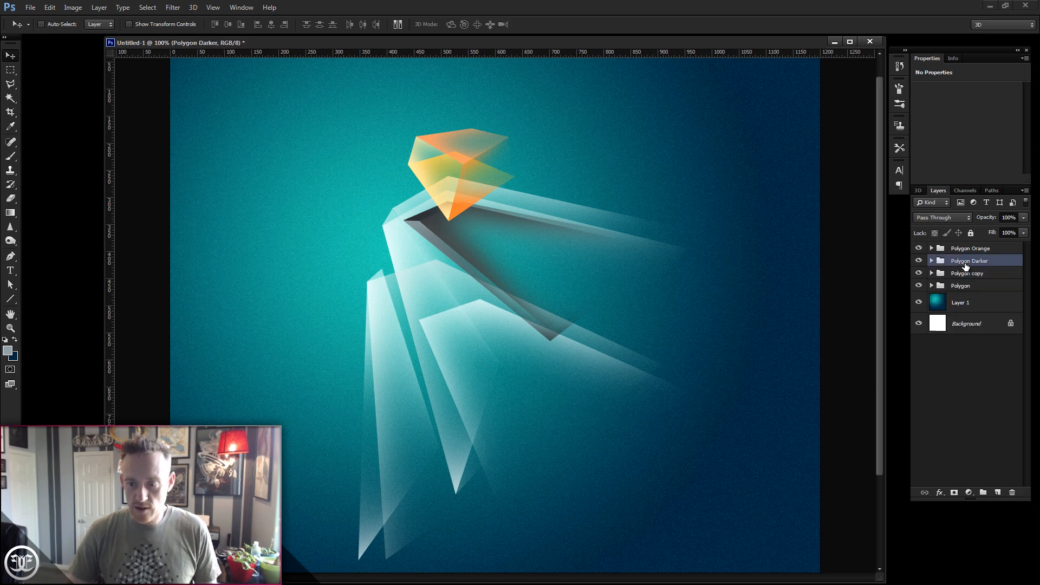
key(ctrl+j)
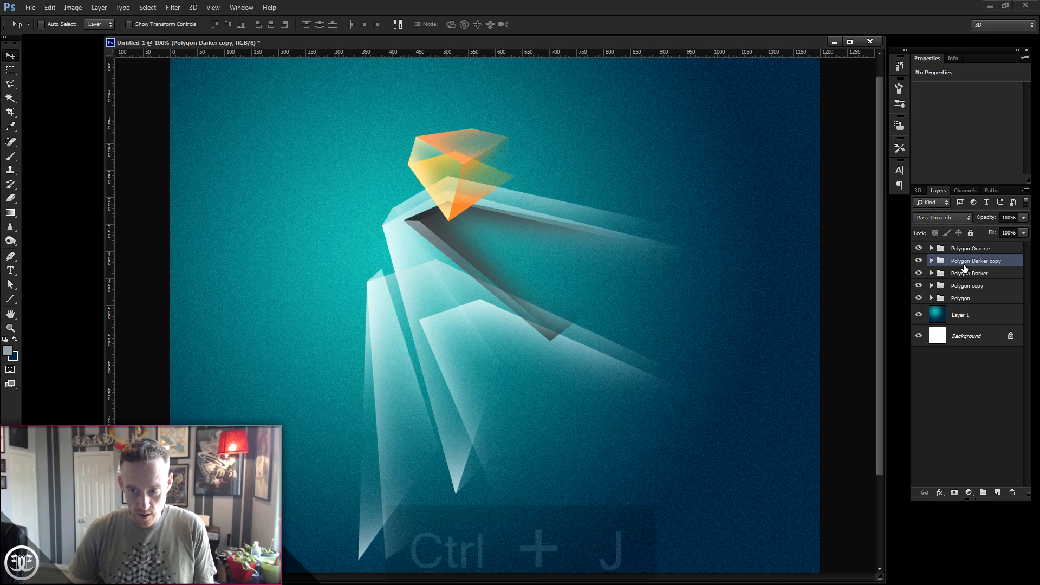
click(951, 274)
drag(656, 316, 768, 356)
Shift Layer 10 and Layer 11 of the original Polygon Darker group to the right to spread its dark pieces apart.
click(931, 274)
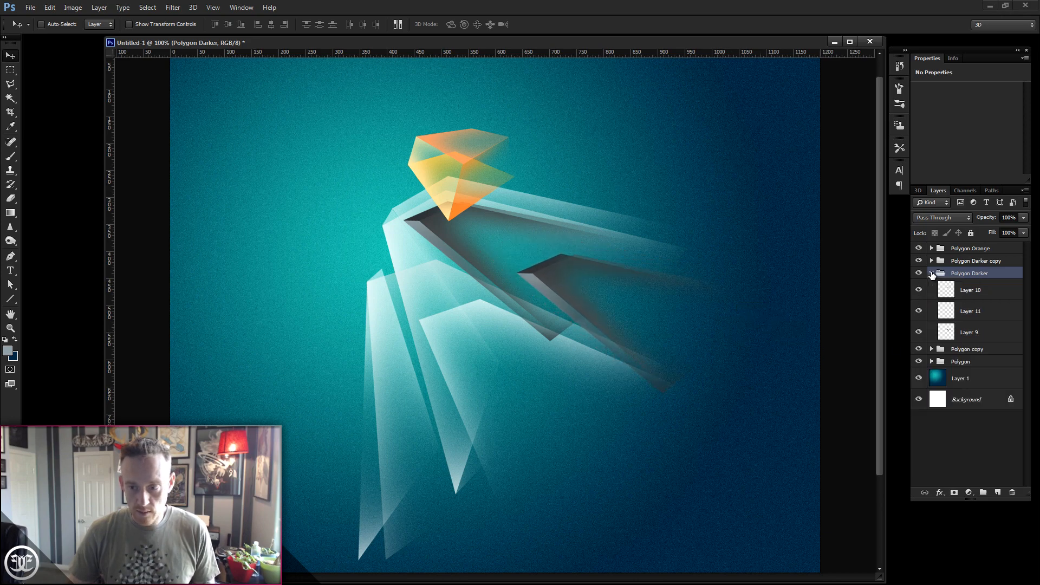
click(971, 292)
drag(689, 351, 761, 382)
click(967, 314)
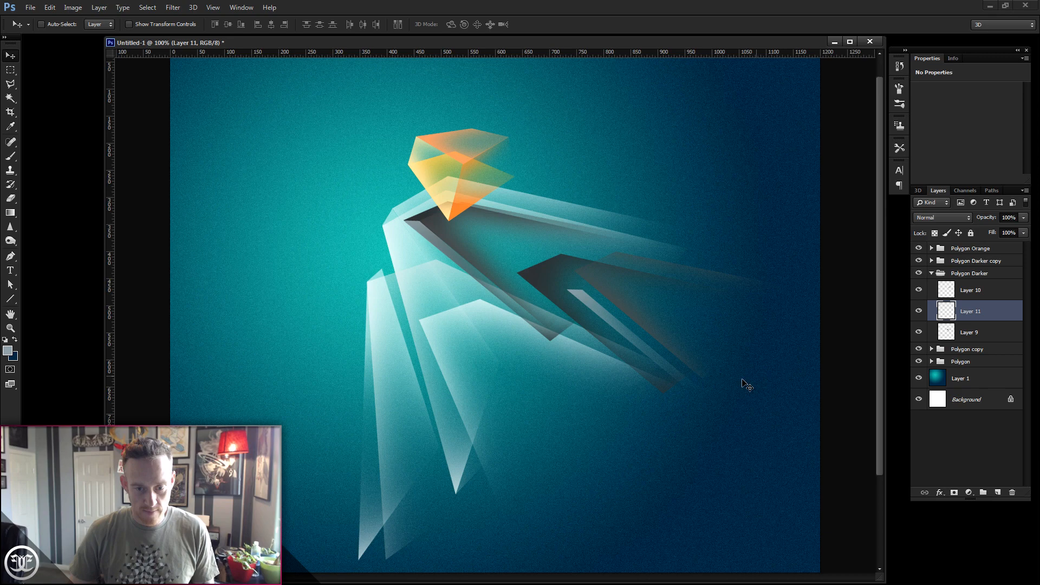
Examine the layered polygon shapes in the reference artwork EE_Abstrakts_2.png at 100% and return to the Untitled-1 document.
click(351, 562)
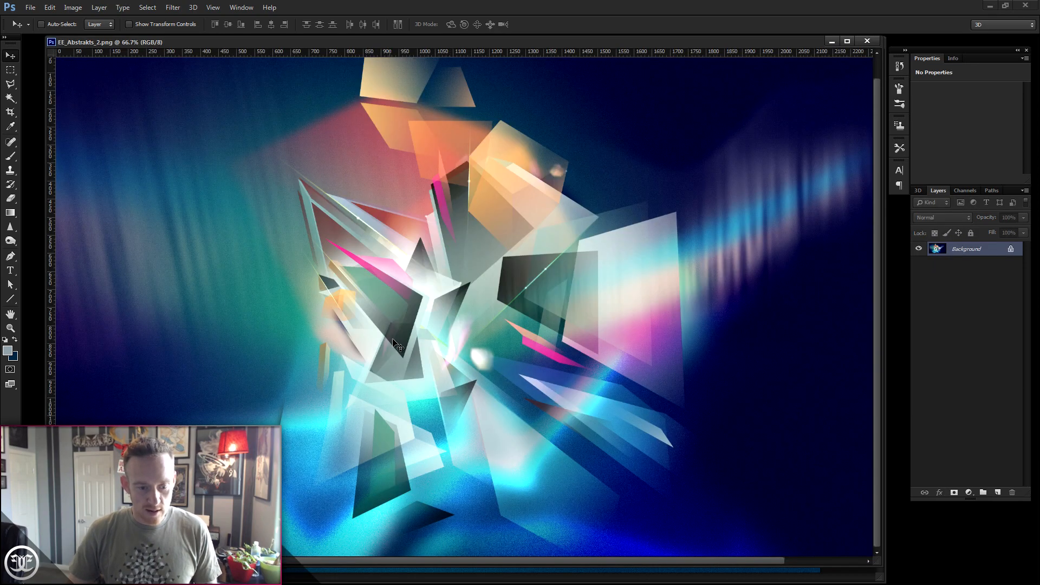
key(space)
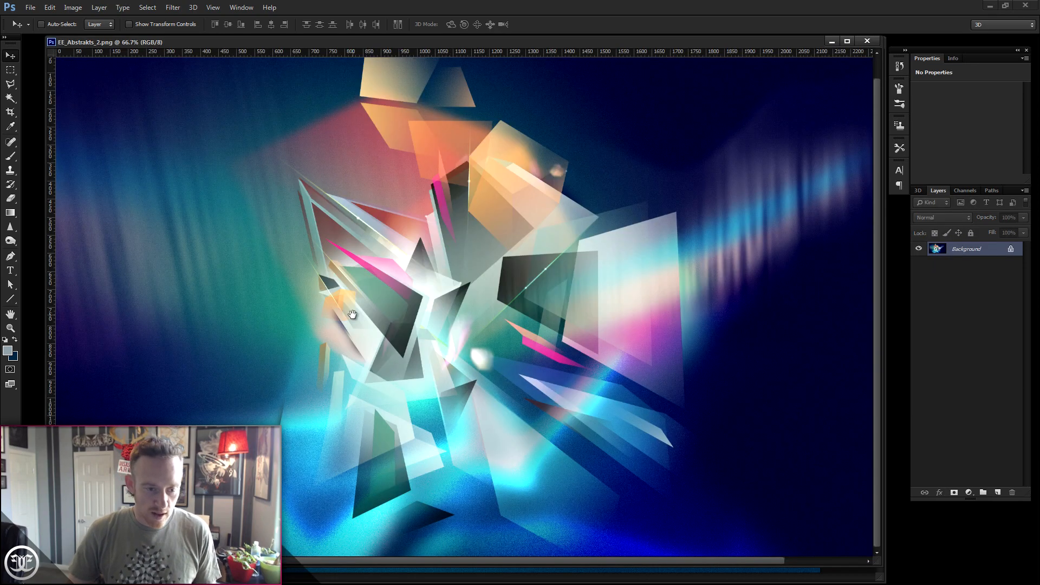
click(11, 330)
click(483, 356)
drag(484, 355, 580, 290)
click(12, 58)
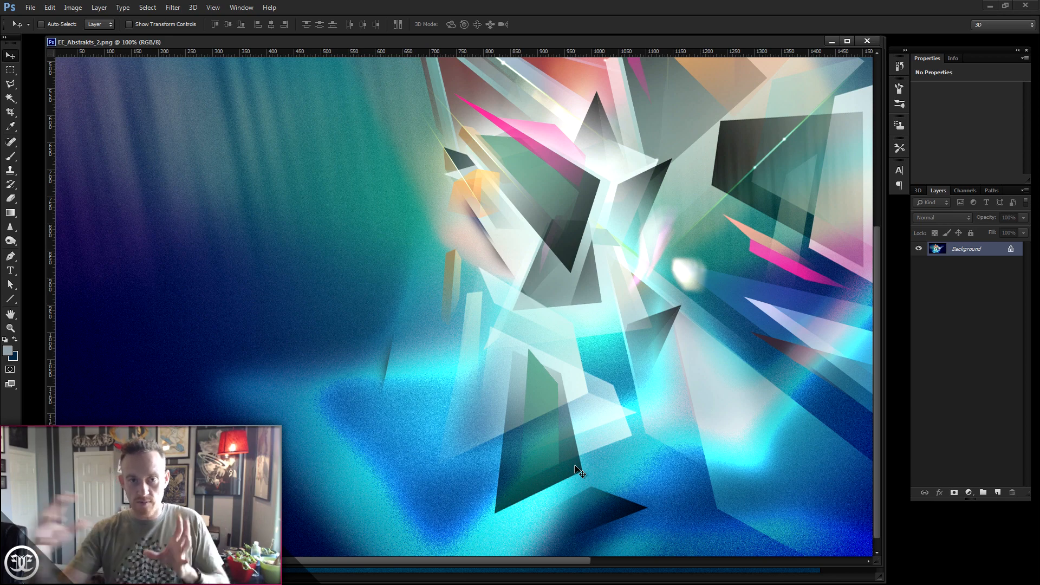
click(835, 43)
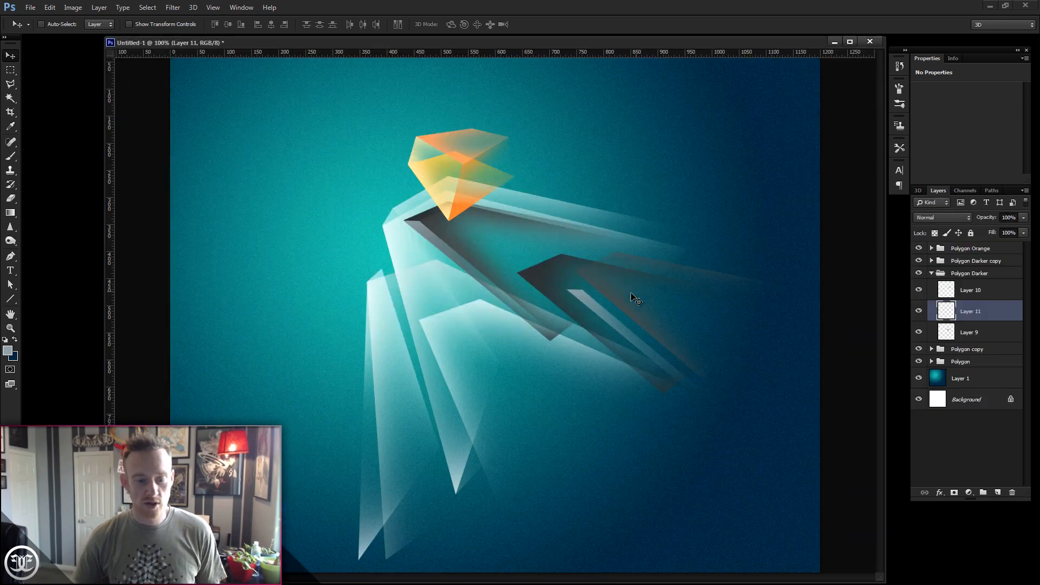
Collapse the Polygon Darker group, duplicate the Polygon Orange group and move the original up and to the left of the copy.
click(932, 275)
click(969, 249)
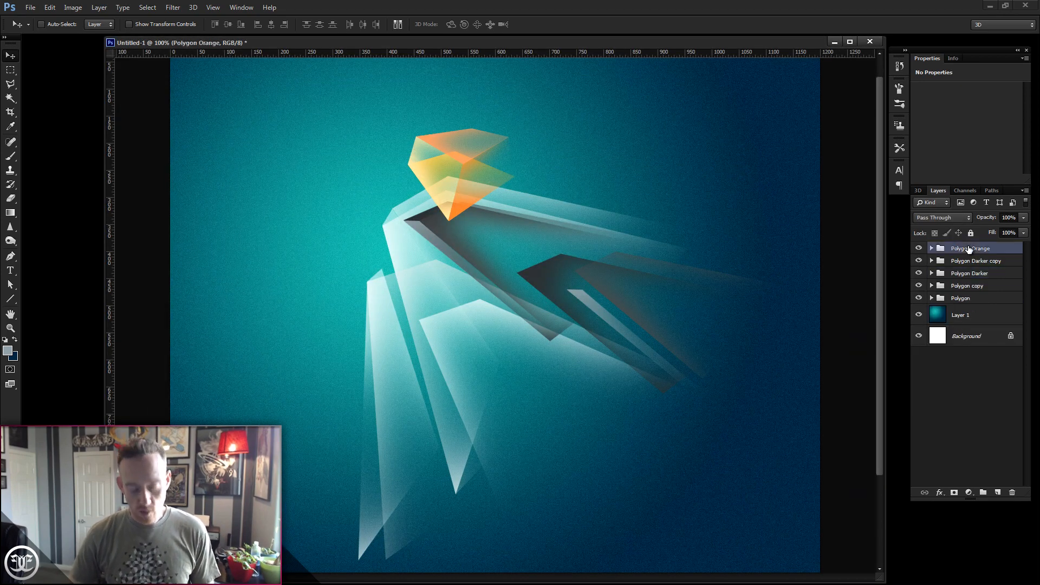
key(ctrl+j)
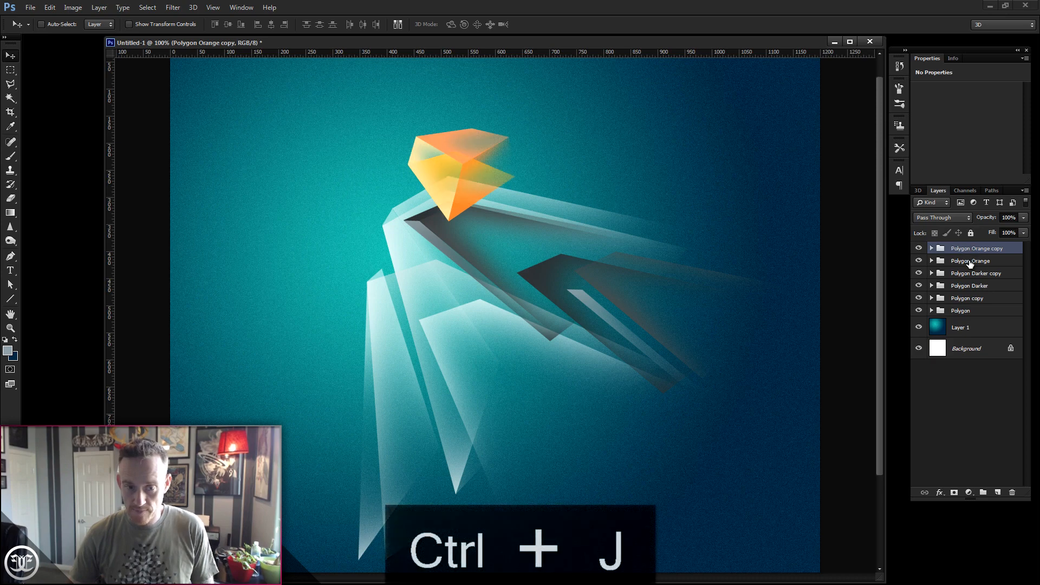
drag(681, 287, 606, 240)
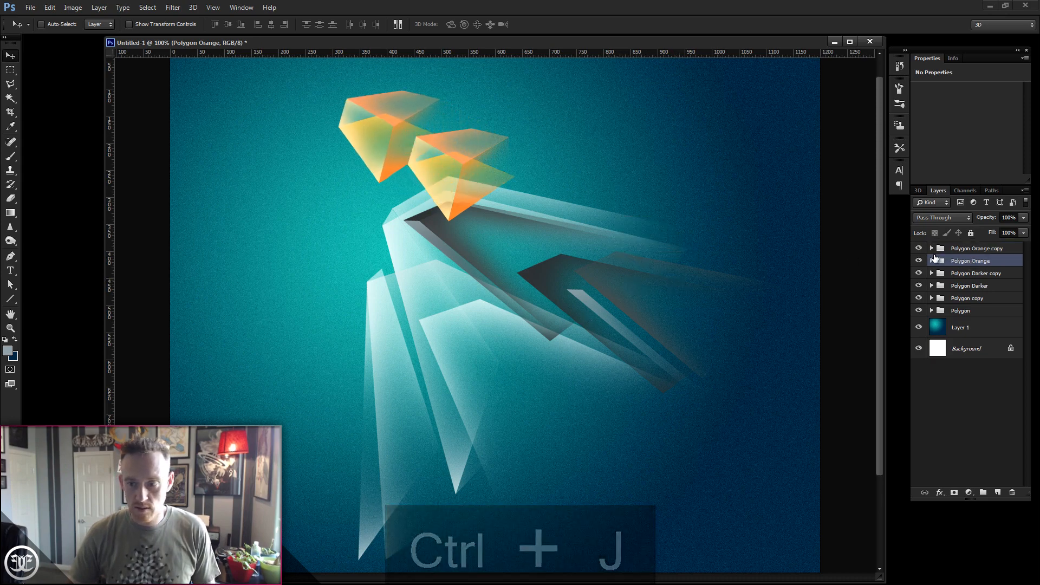
Spread the original Polygon Orange group's pieces apart by moving Layer 6 up, Layer 8 down and Layer 7 down to the left.
click(932, 261)
click(975, 277)
drag(659, 289, 661, 271)
click(968, 307)
drag(730, 334, 731, 363)
click(995, 321)
mouse_move(801, 343)
mouse_down()
mouse_move(772, 348)
mouse_move(789, 357)
mouse_up()
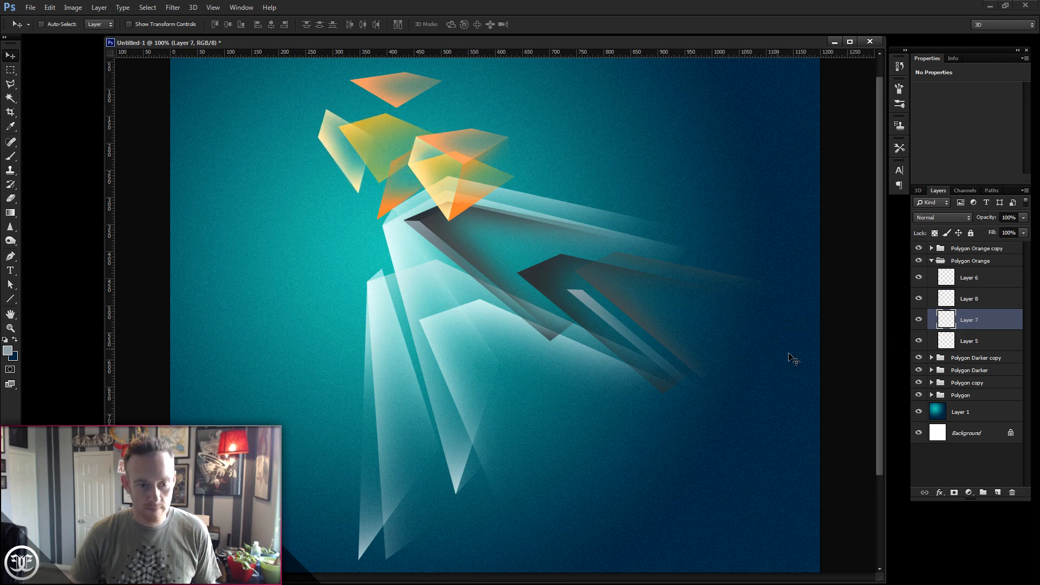
Shift Layer 5 left to overlap the pale Layer 7 piece, nudge Layer 7 and Layer 8 upward, and collapse the Polygon Orange group.
click(968, 349)
mouse_move(853, 348)
mouse_down()
mouse_move(841, 358)
mouse_move(839, 344)
mouse_up()
drag(837, 344, 838, 345)
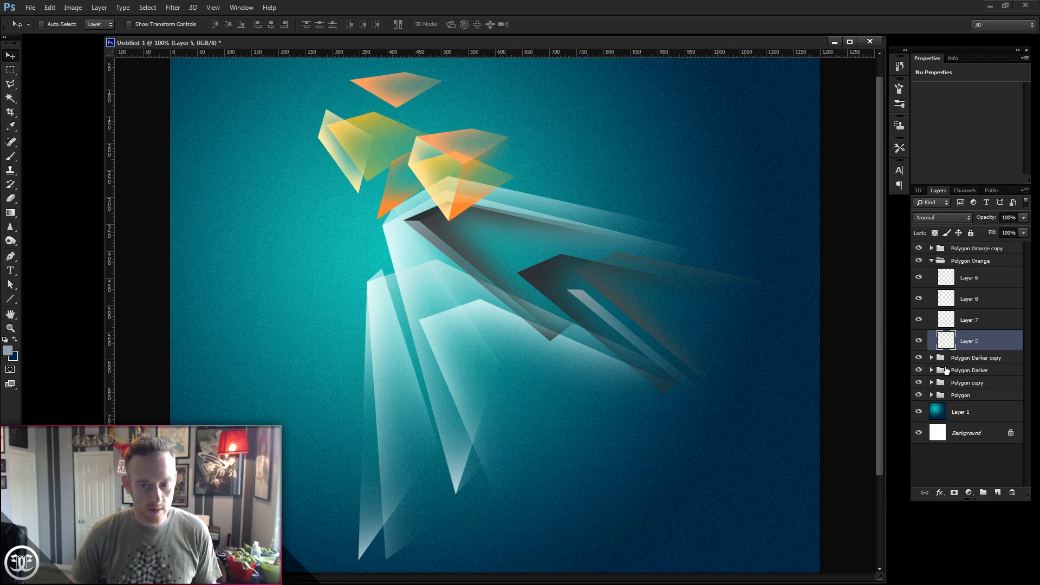
click(977, 325)
drag(743, 347, 719, 323)
click(1008, 302)
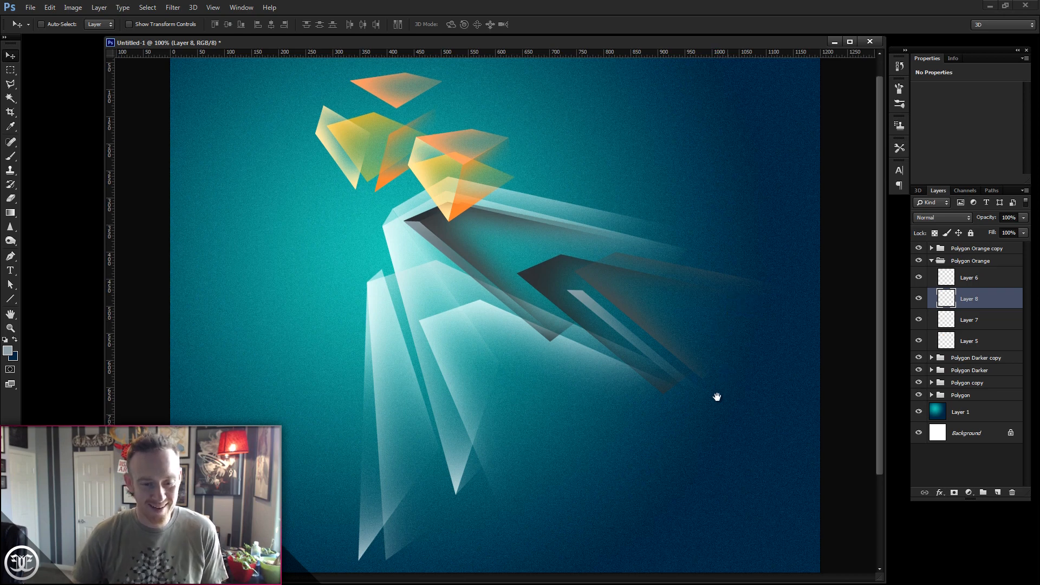
scroll(710, 401, up, 1)
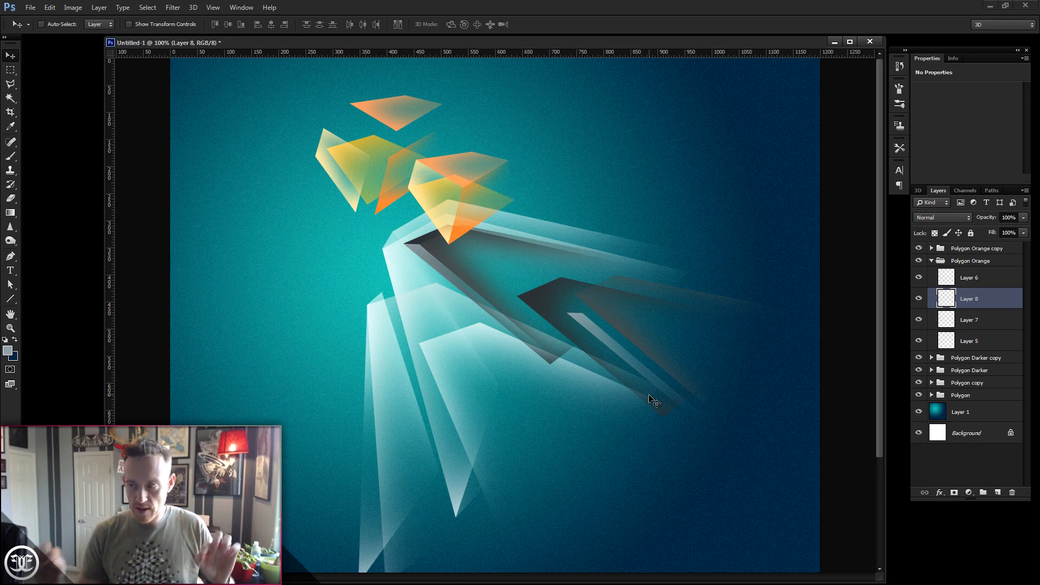
click(931, 260)
Examine the overlapping polygons and thin light beams in the reference artwork EE_Abstrakts_2.png and return to the Untitled-1 document.
mouse_move(379, 584)
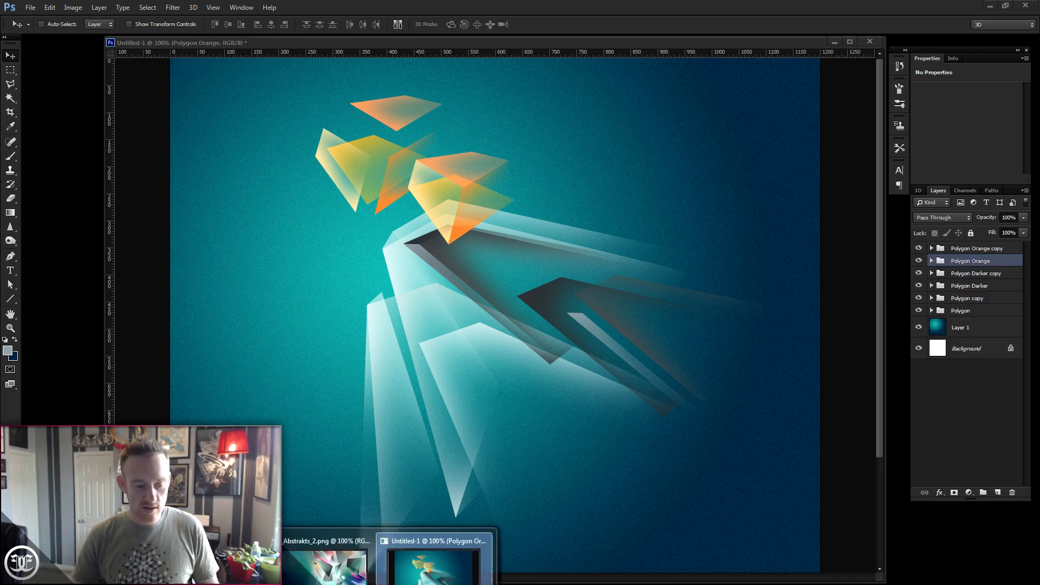
click(332, 581)
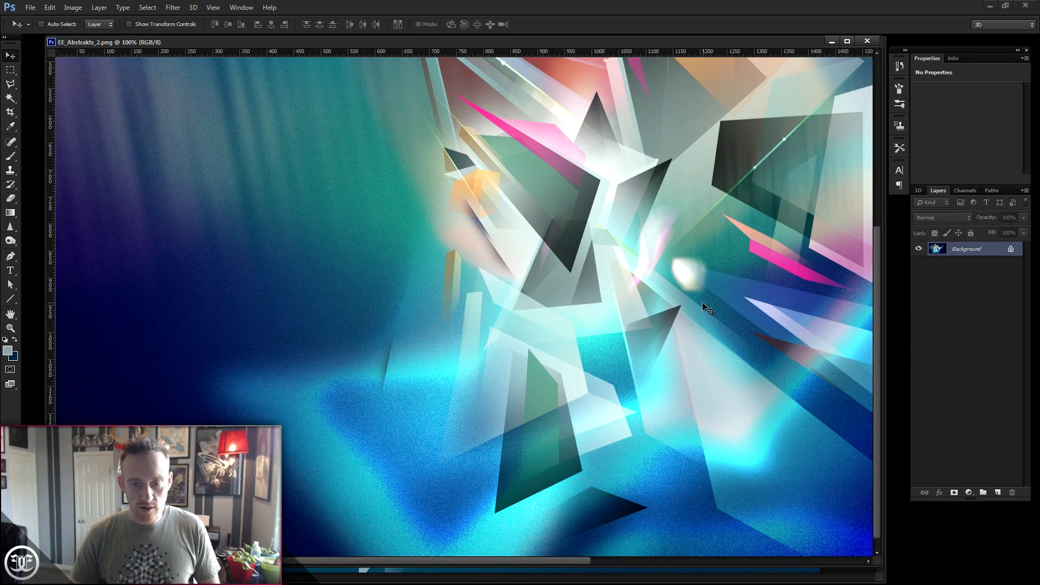
drag(789, 168, 680, 238)
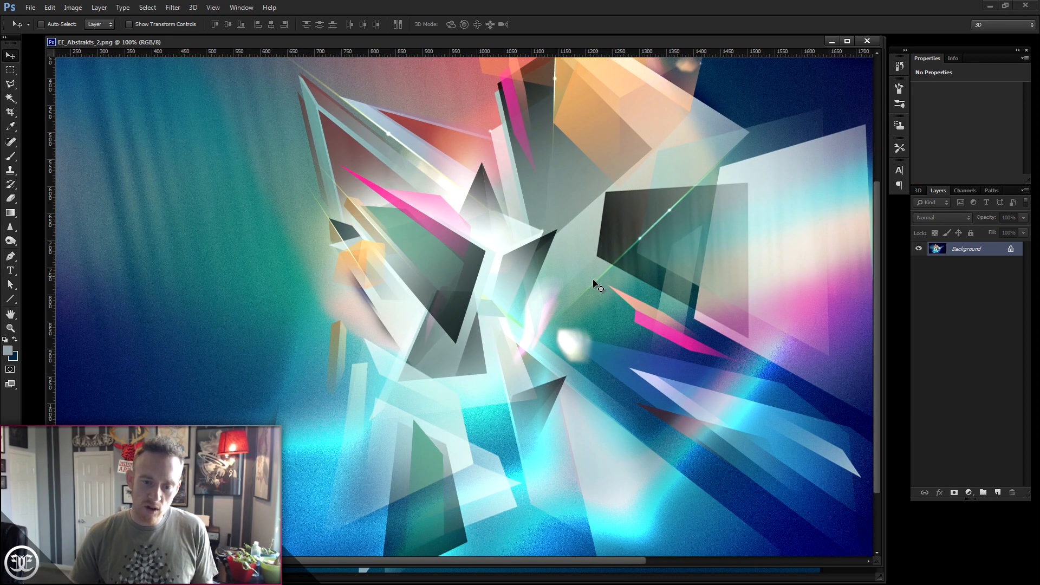
drag(641, 185, 653, 236)
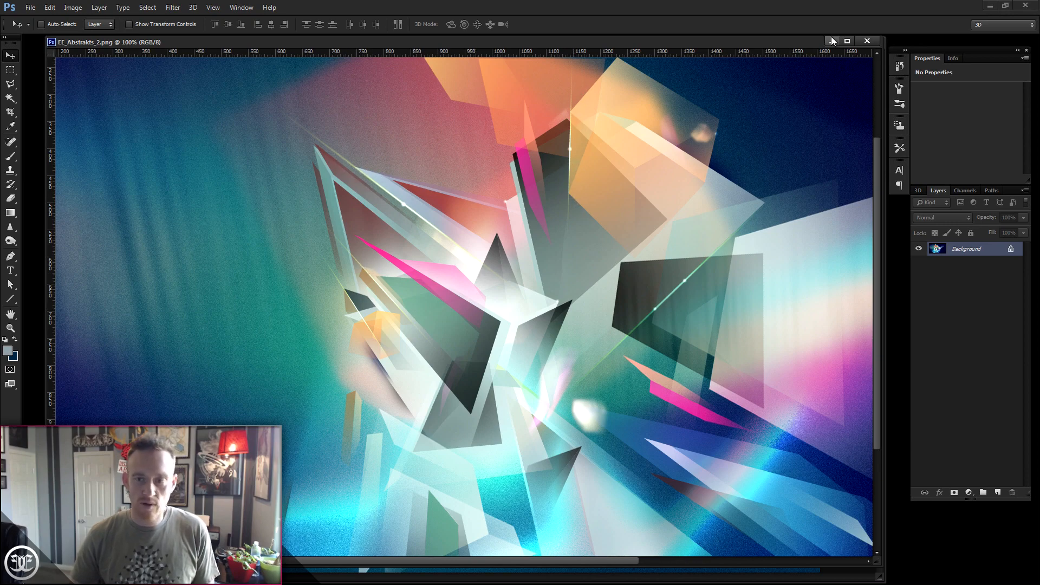
drag(622, 211, 563, 232)
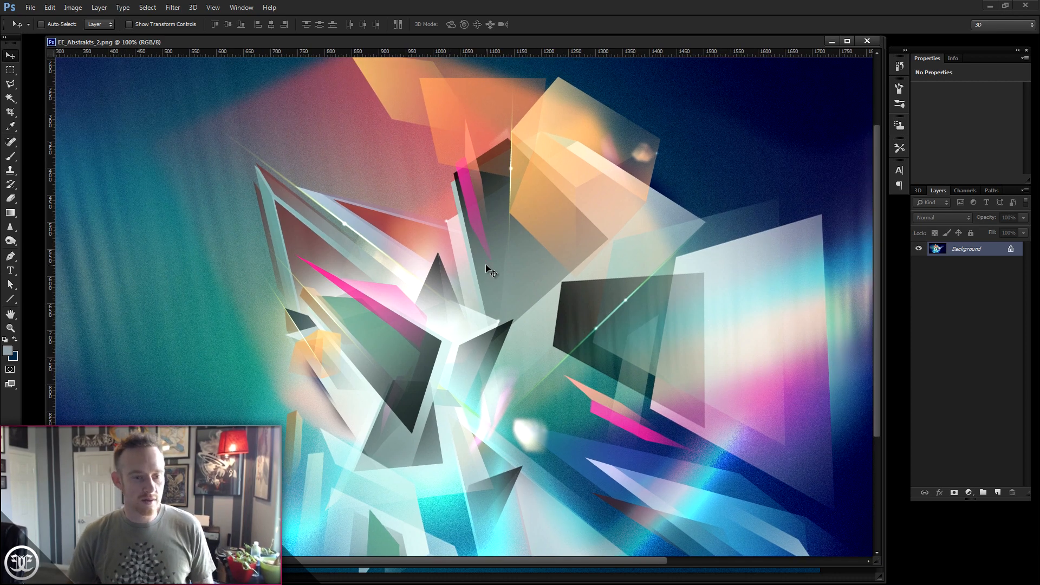
click(831, 41)
mouse_move(617, 274)
mouse_down()
mouse_move(622, 255)
mouse_move(624, 268)
mouse_up()
Create a group named "light beam" above the Polygon Orange copy group and add a new empty layer inside it.
click(992, 249)
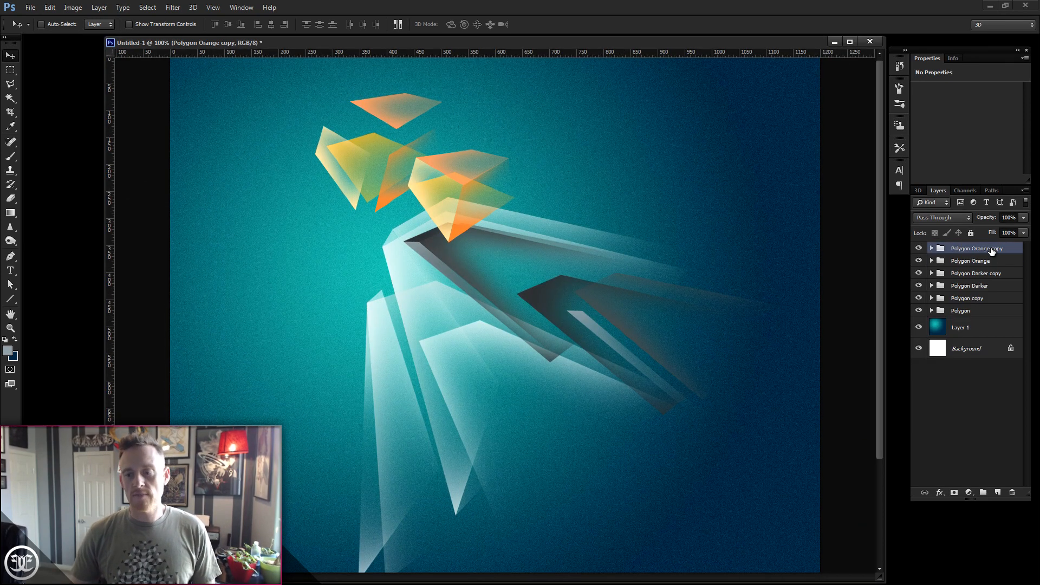
click(984, 493)
double_click(962, 248)
key(BackSpace)
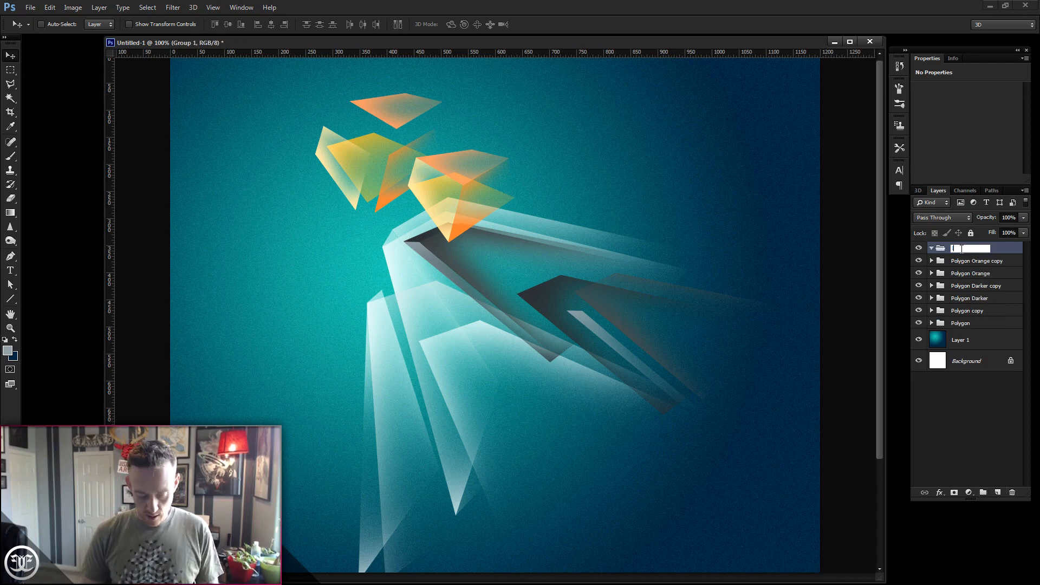
text(light beam)
key(Return)
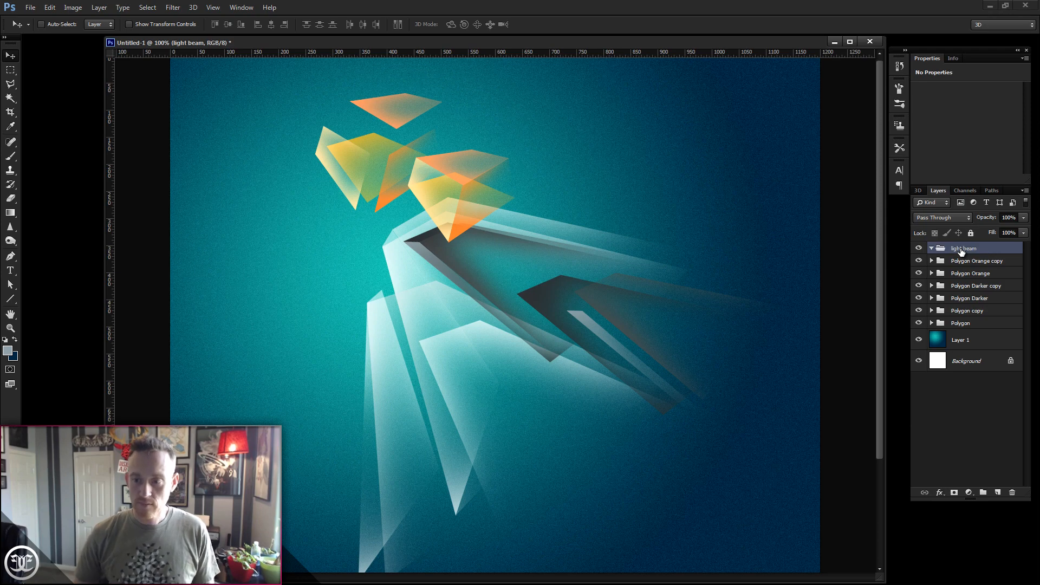
click(996, 492)
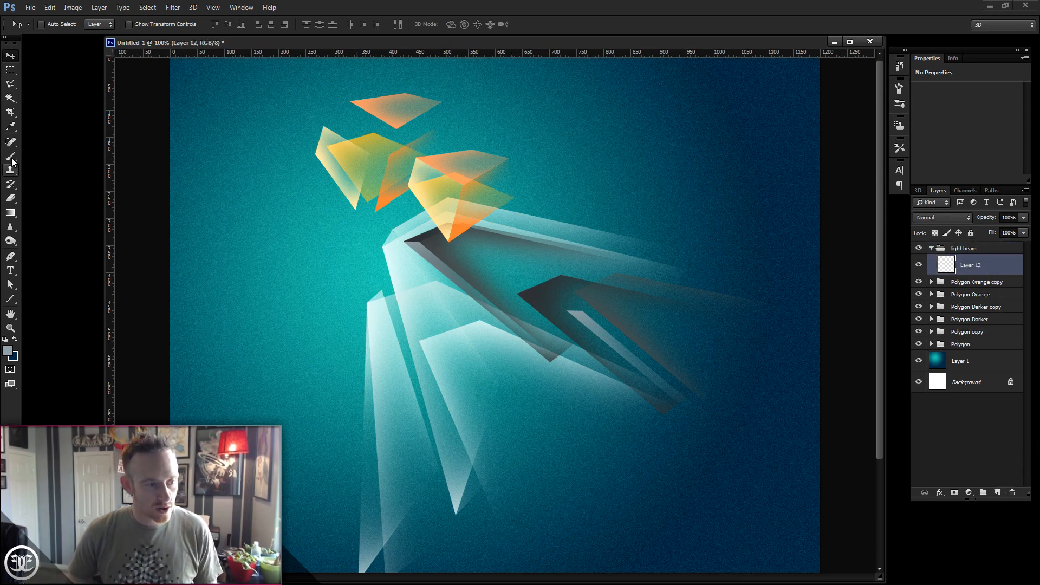
Set the soft round brush to a size of 12 px with 0% hardness.
key(b)
right_click(390, 284)
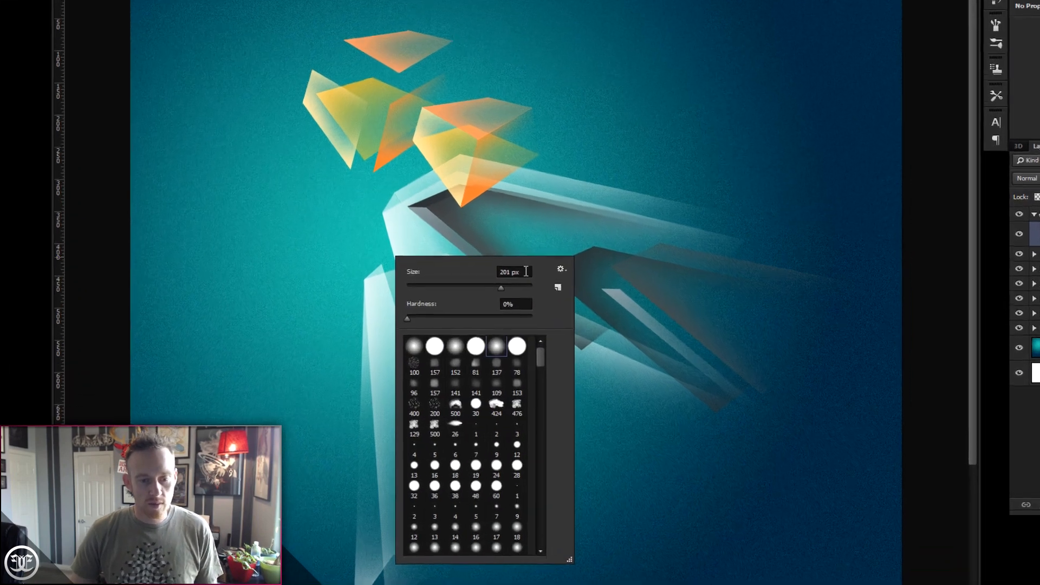
drag(443, 306, 408, 308)
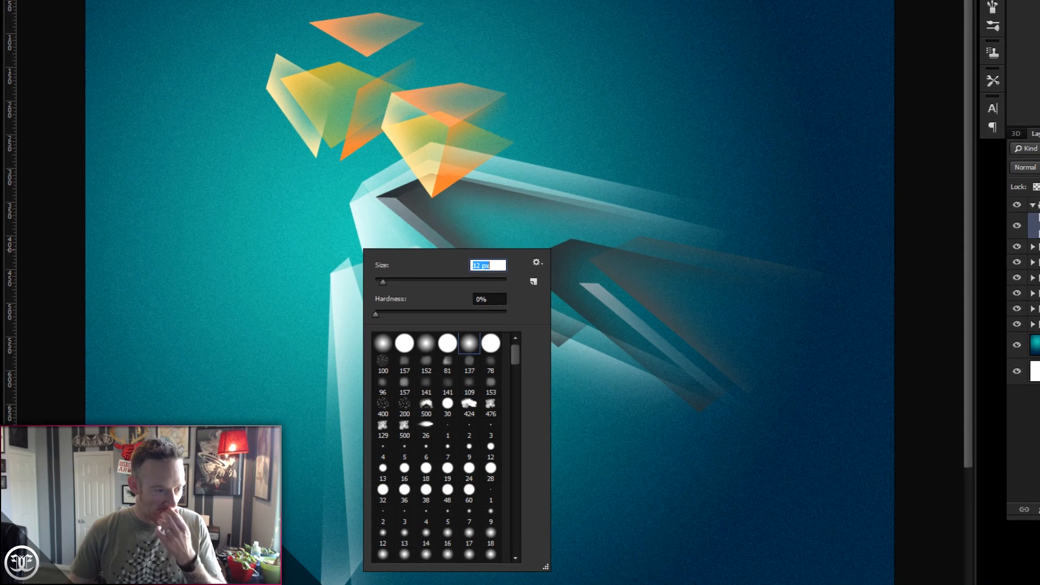
Set the foreground color to pale yellow #fffaa3.
click(8, 319)
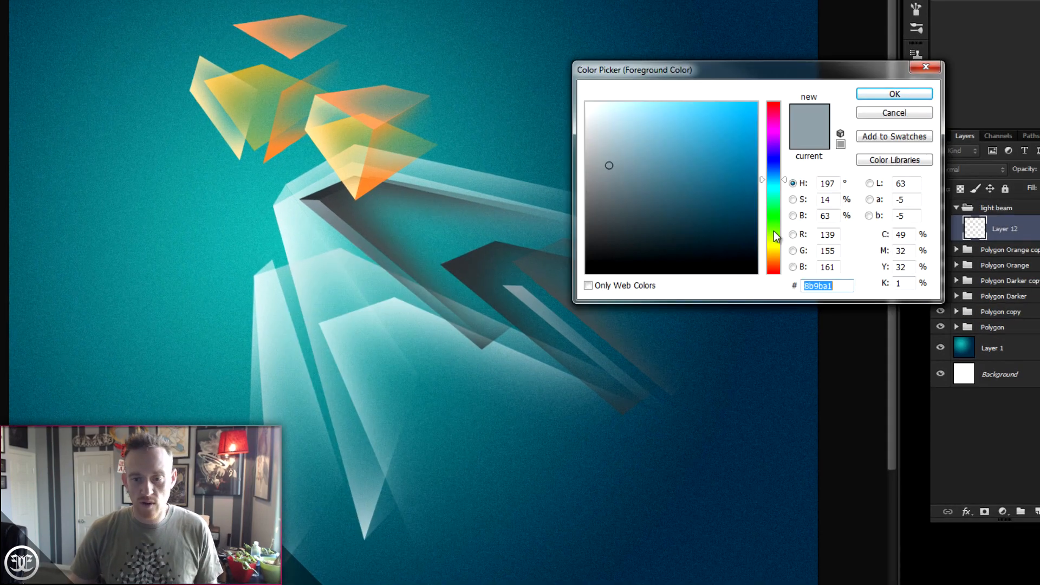
drag(784, 236, 785, 247)
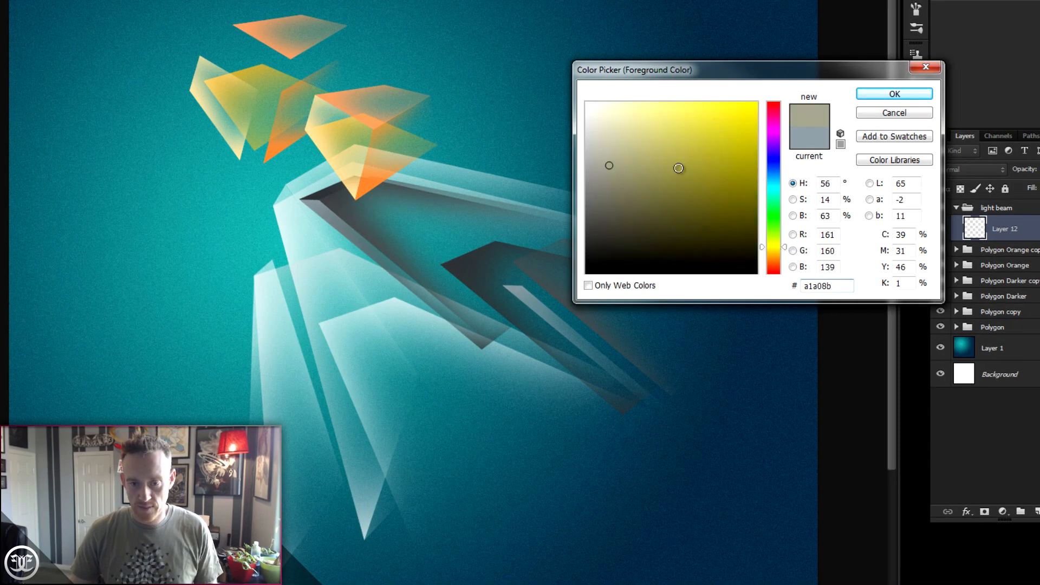
click(665, 111)
mouse_move(665, 111)
mouse_down()
mouse_move(668, 100)
mouse_move(648, 96)
mouse_up()
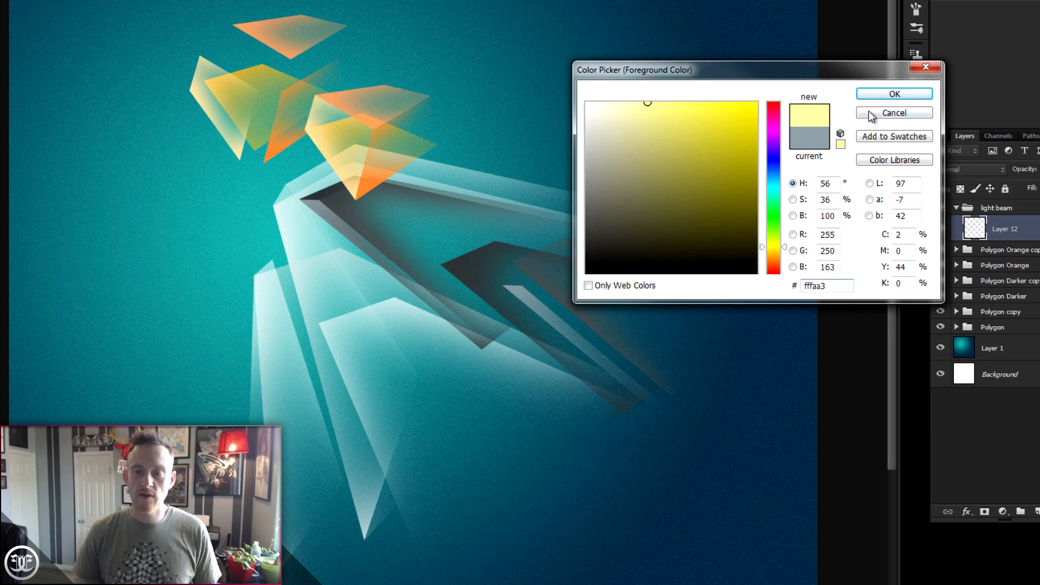
click(877, 96)
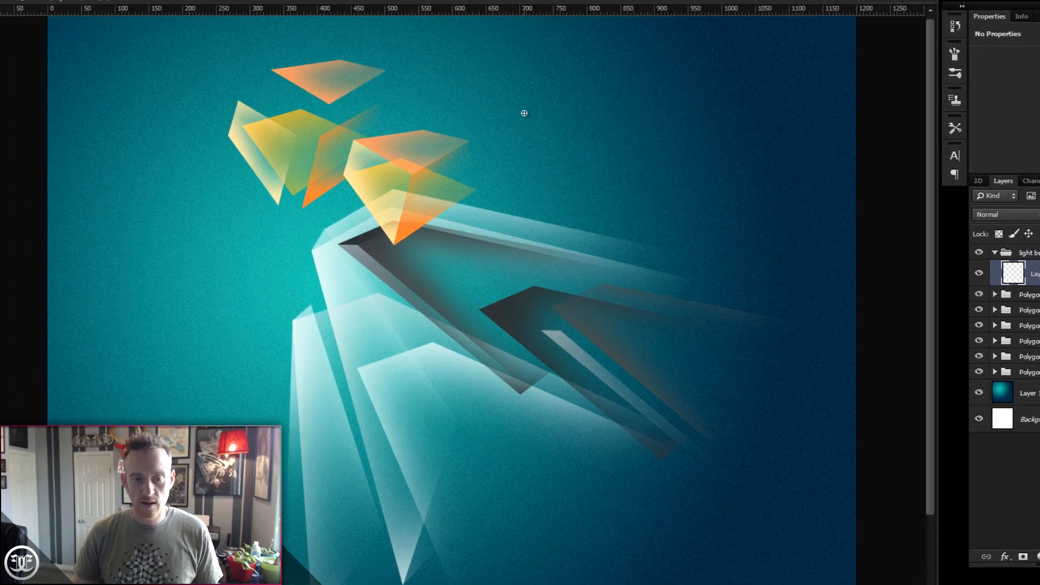
Paint a single yellow dot above the polygons and stretch it horizontally from its center into a thin beam about 900 px wide.
click(509, 94)
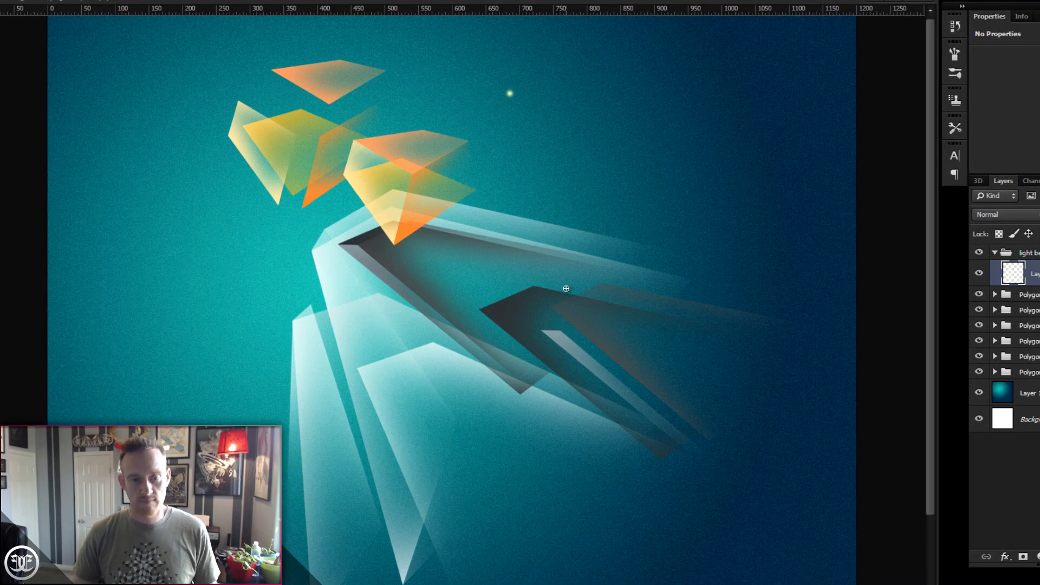
key(ctrl+t)
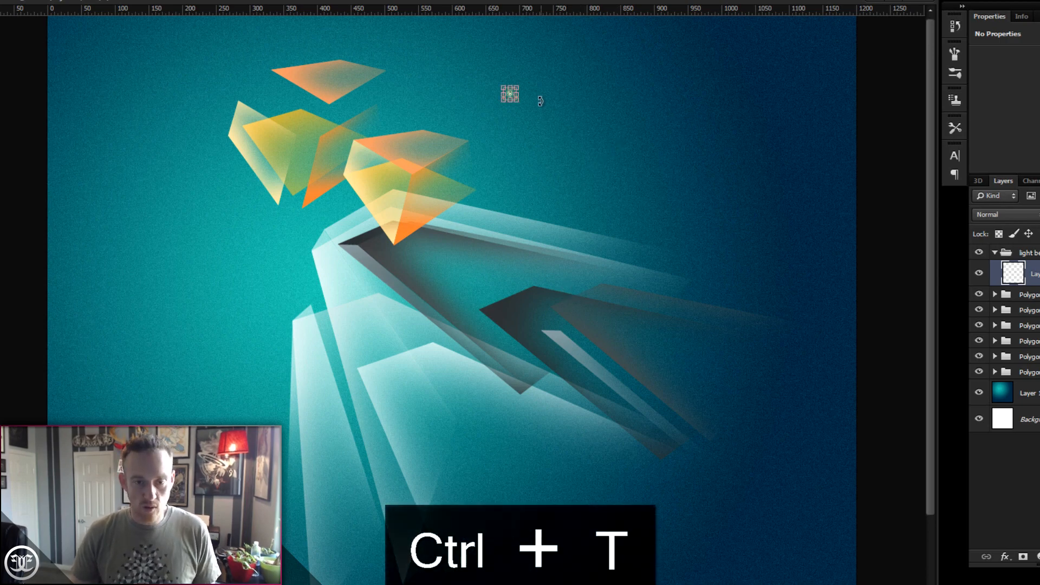
drag(521, 94, 792, 101)
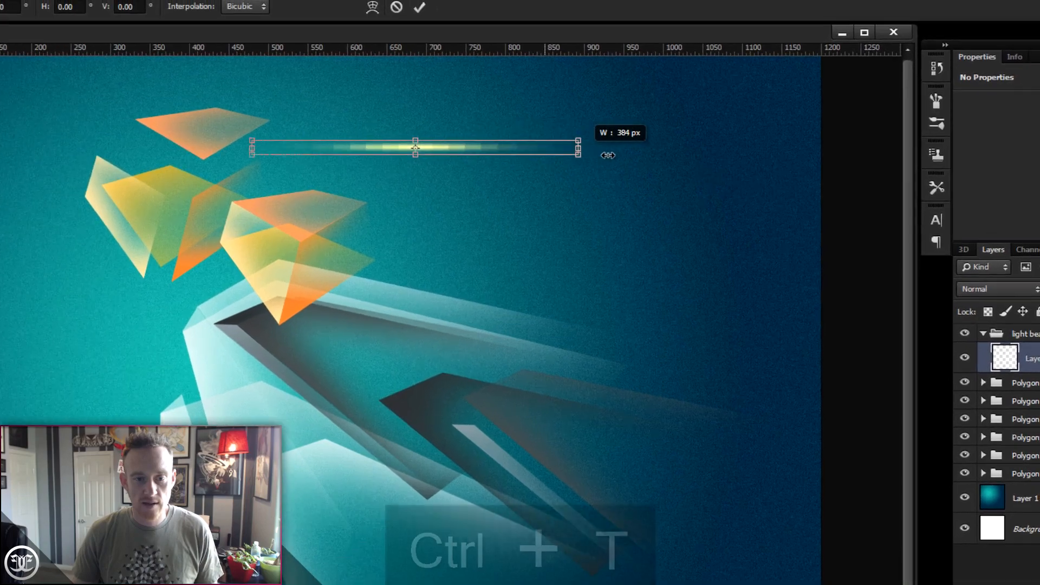
drag(746, 156, 781, 156)
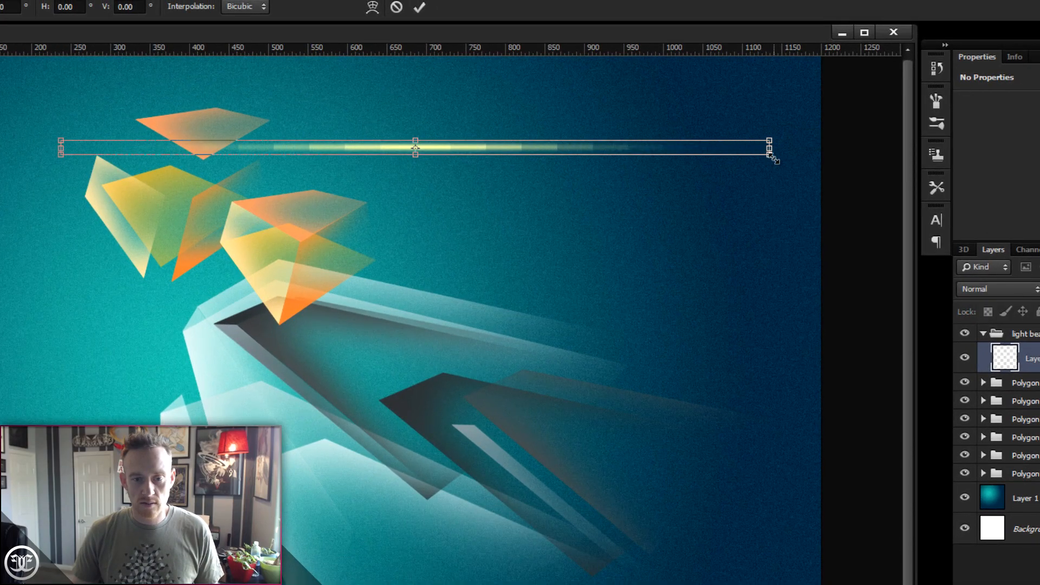
key(Return)
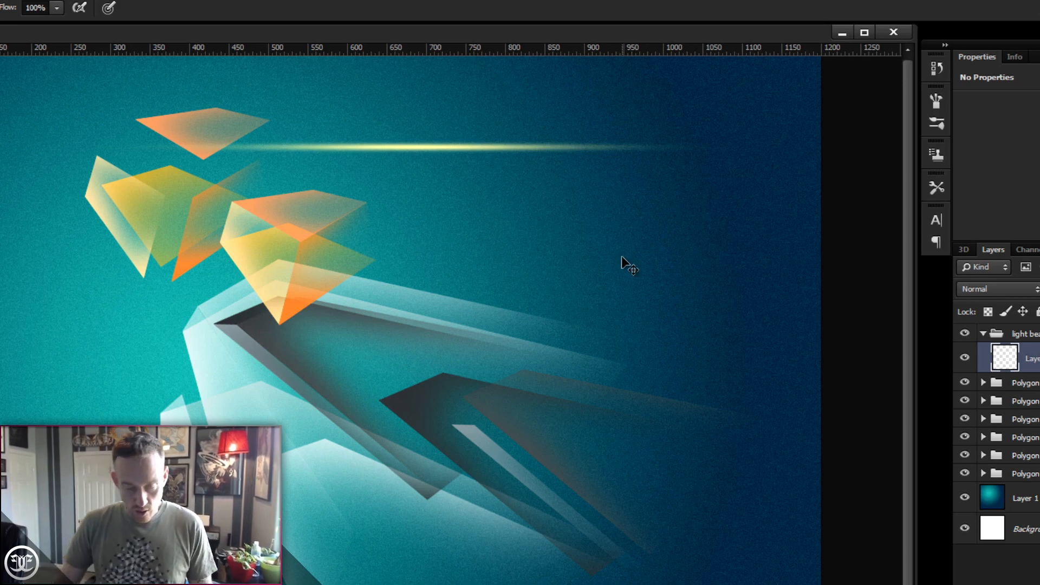
Duplicate the beam layer and brighten the copy with Brightness/Contrast, using legacy mode and a brightness of 42.
key(ctrl+j)
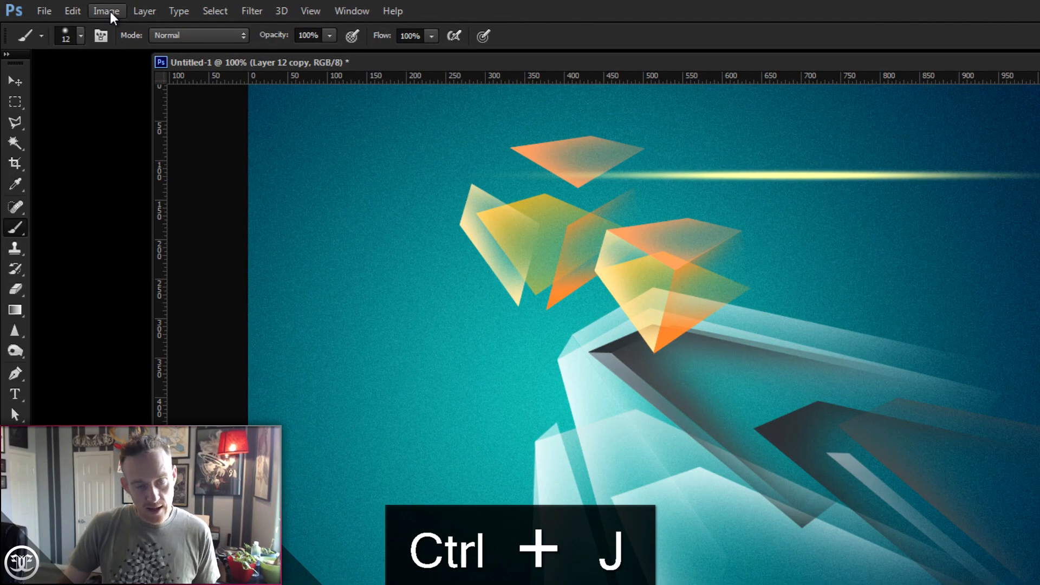
click(110, 12)
mouse_move(126, 51)
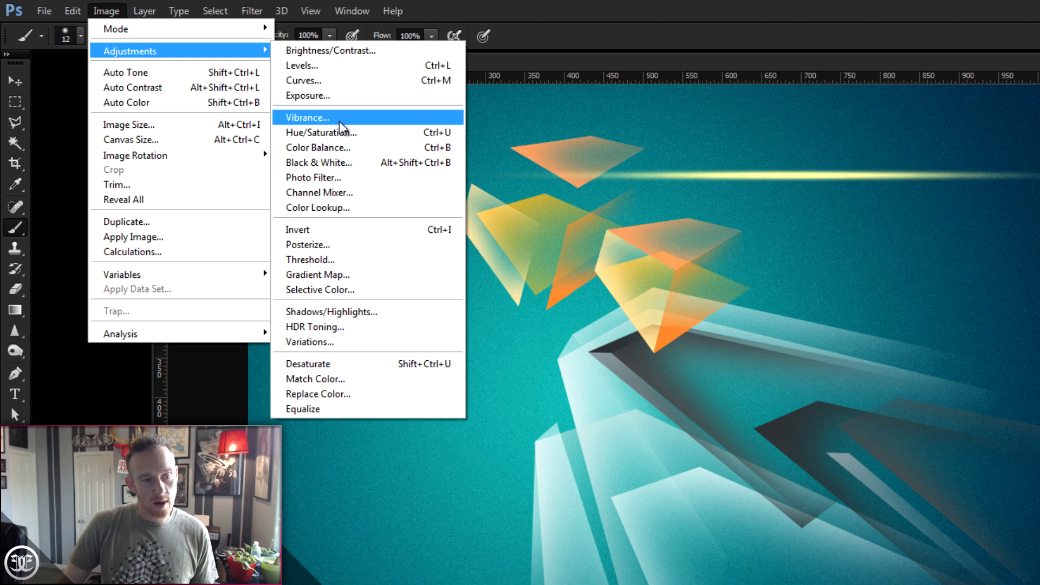
click(340, 52)
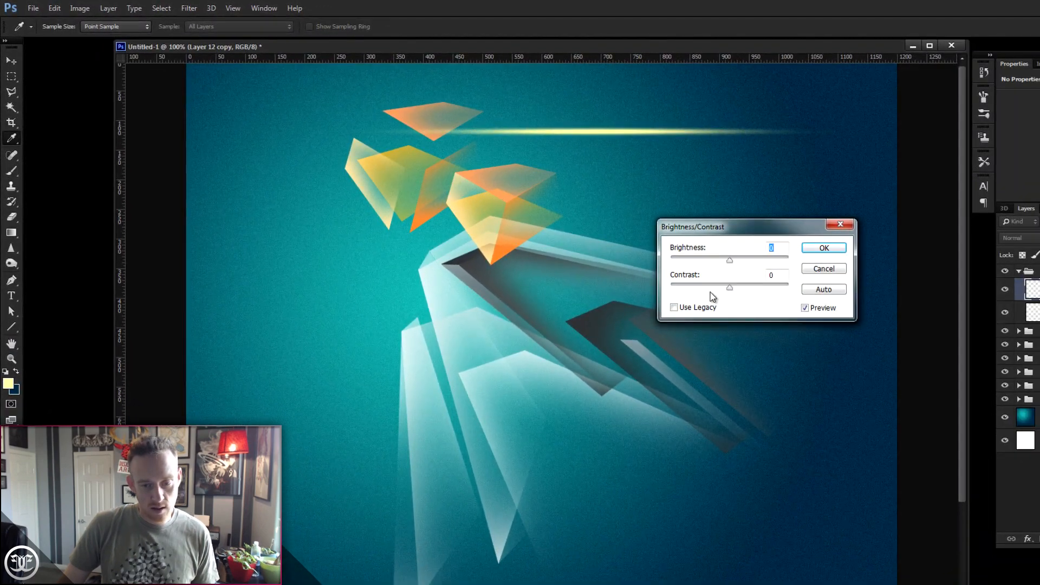
click(699, 308)
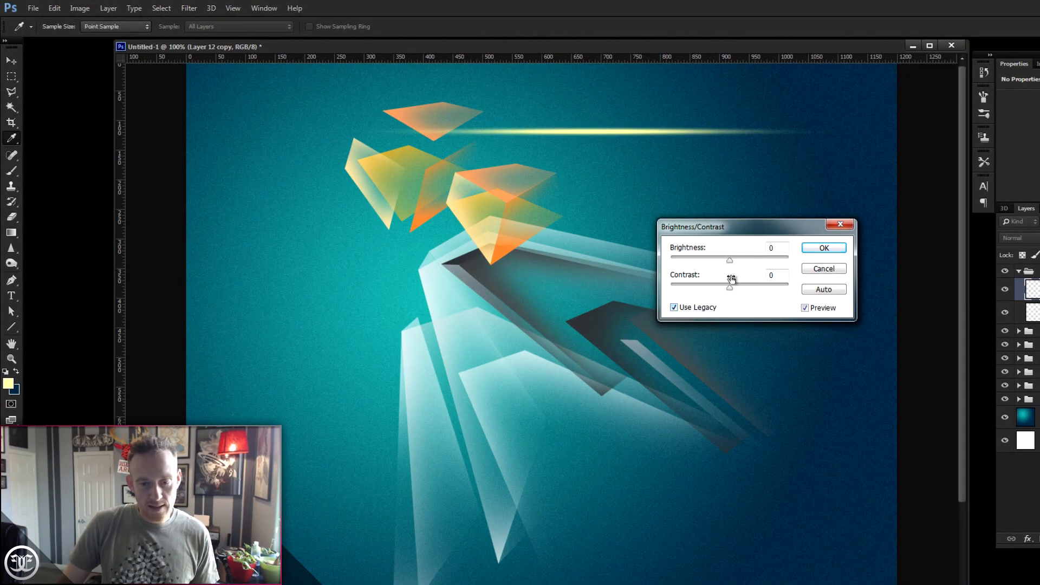
drag(732, 261, 755, 262)
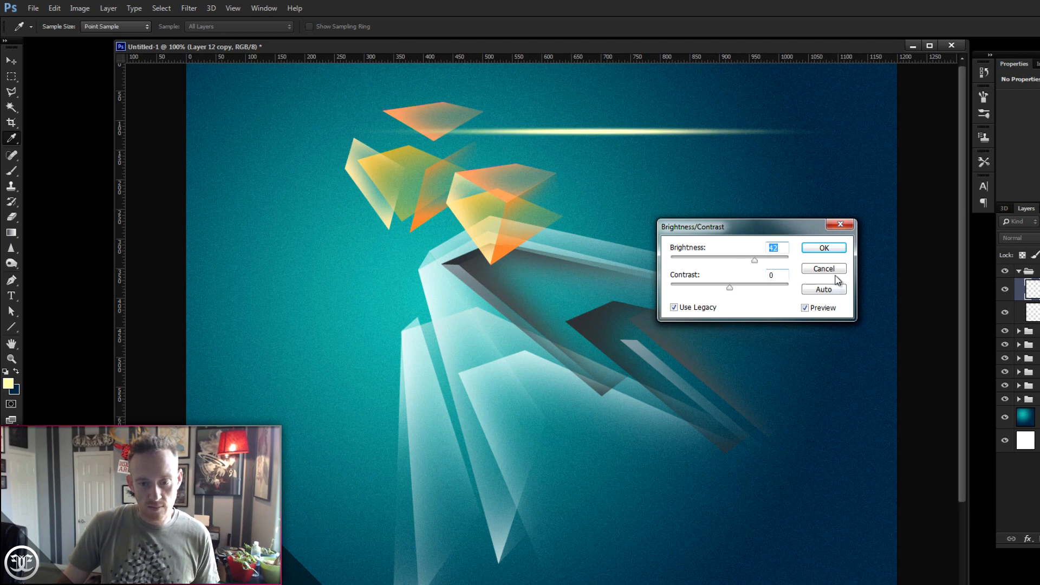
click(824, 249)
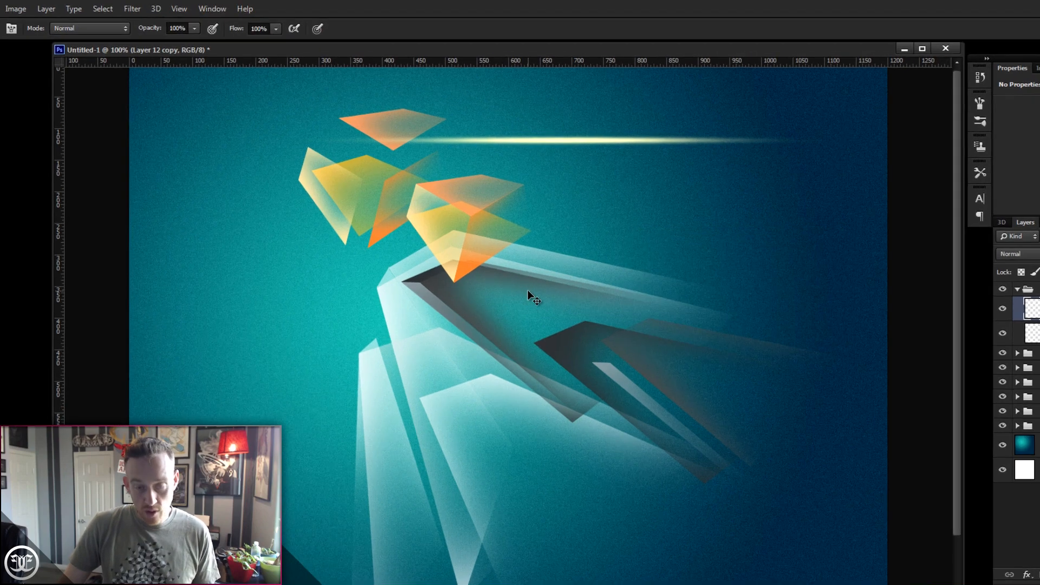
Narrow the brightened beam copy from its center to about half its width.
key(ctrl+t)
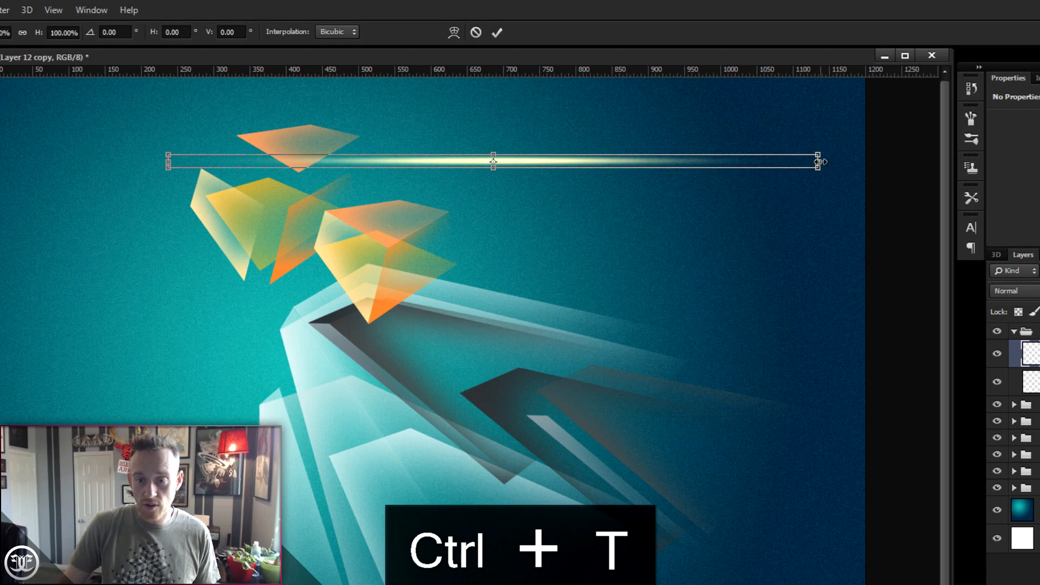
drag(820, 161, 656, 163)
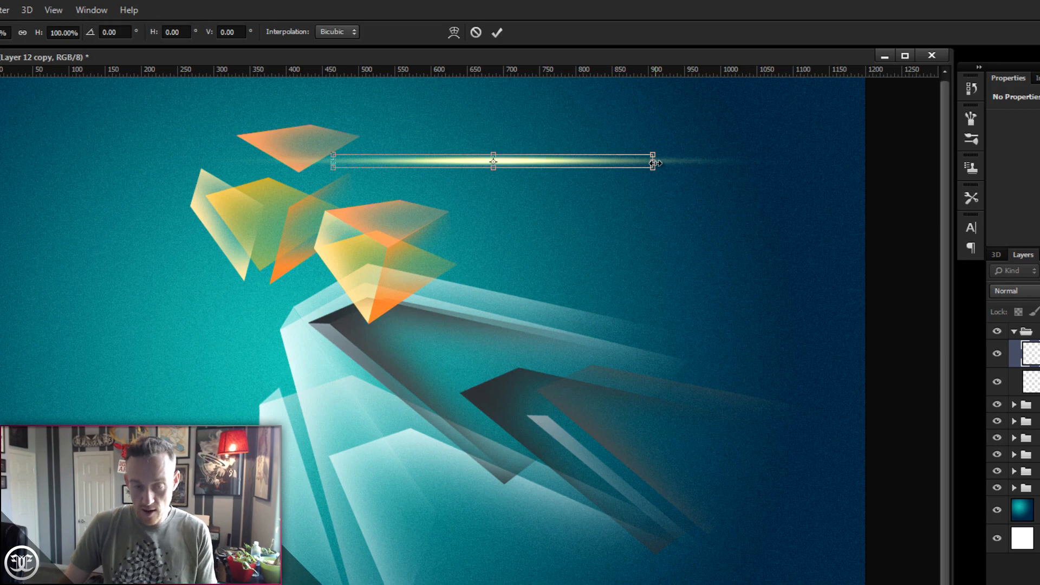
key(Return)
key(b)
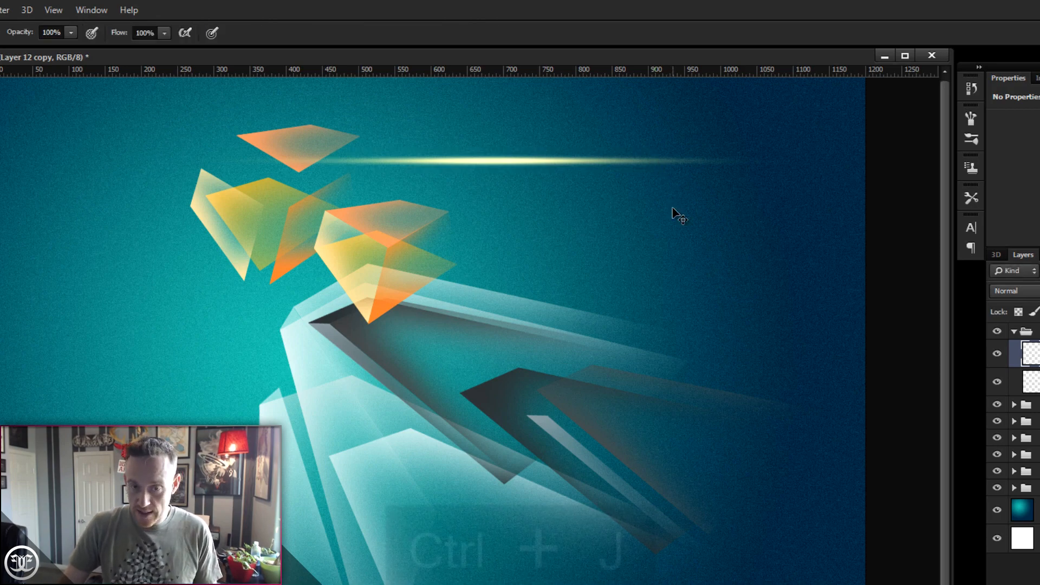
Duplicate the narrowed beam copy and brighten the new copy with Brightness/Contrast, using legacy mode and a brightness of 43.
key(ctrl+j)
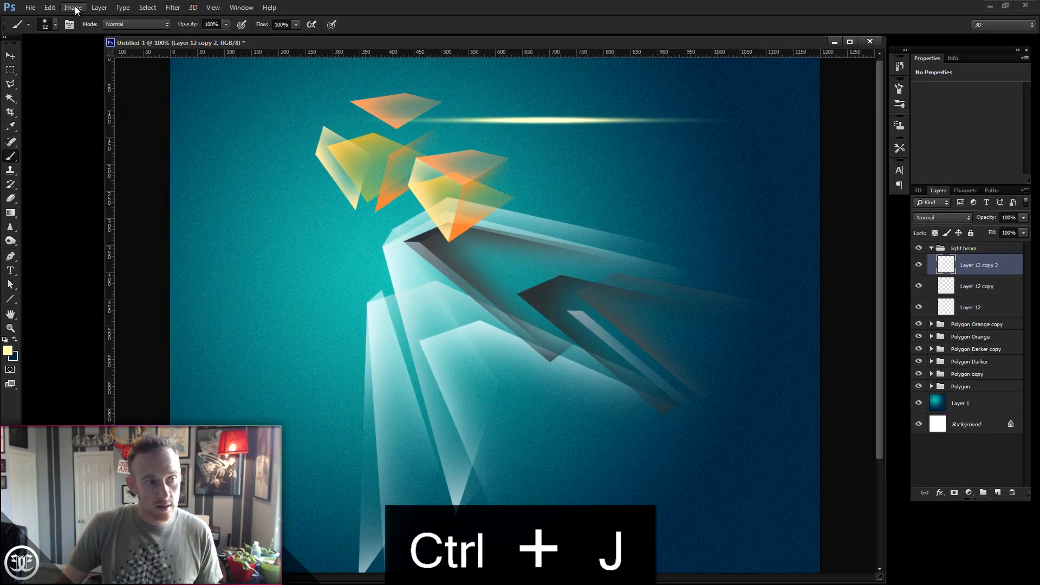
click(73, 8)
mouse_move(76, 32)
click(245, 35)
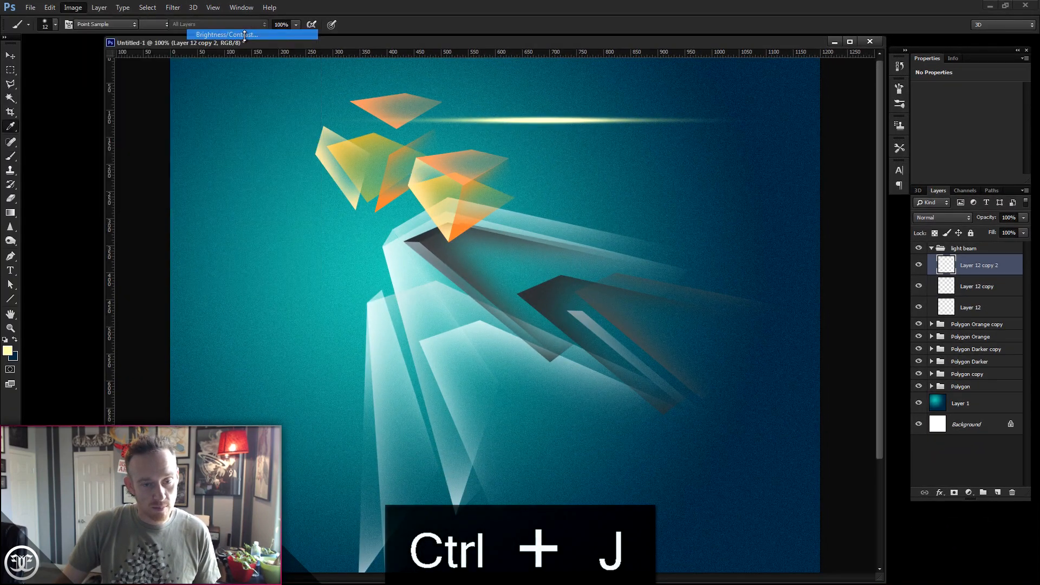
click(617, 282)
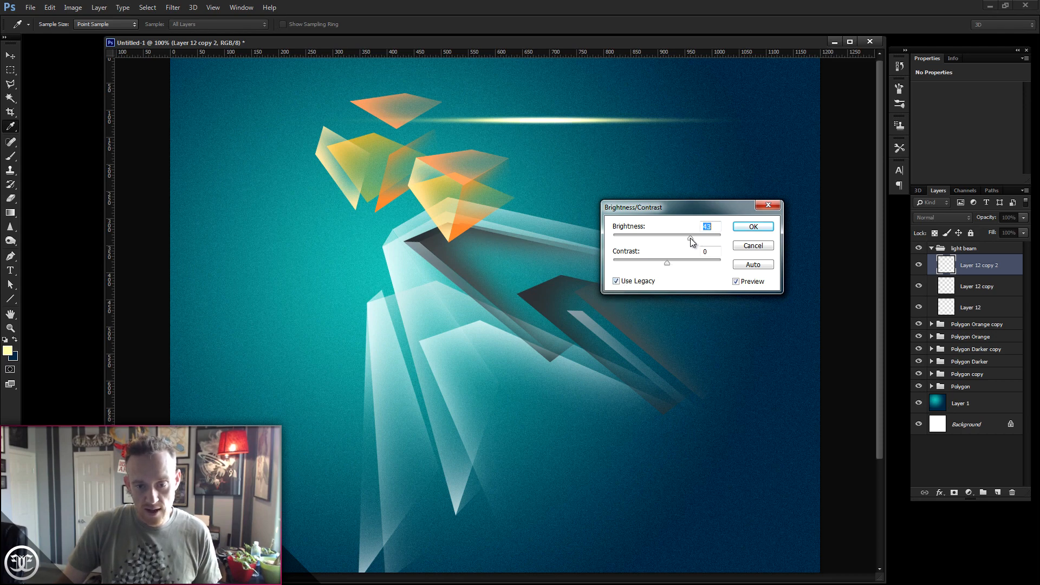
click(757, 228)
key(b)
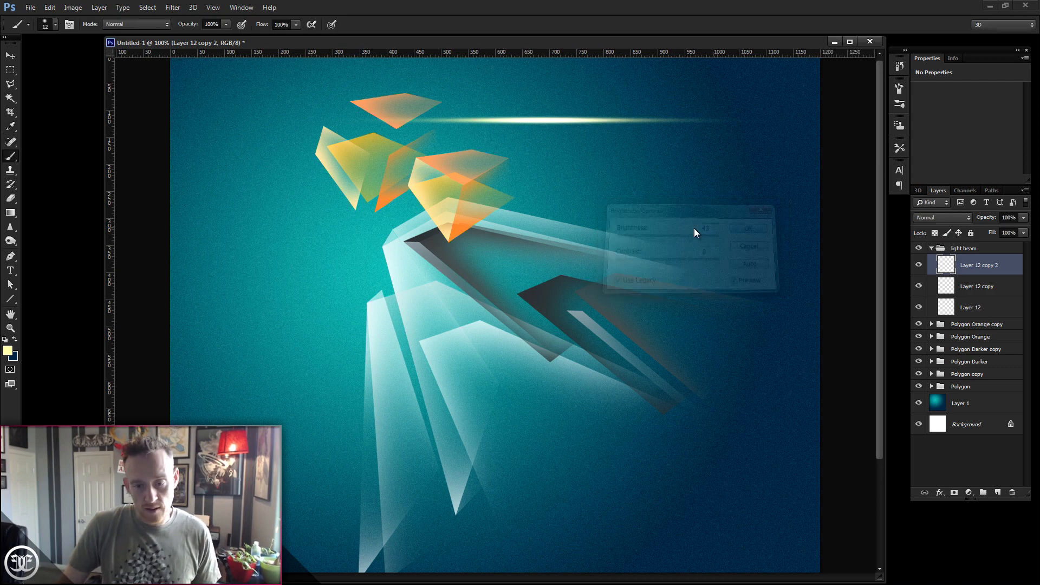
Narrow the newest beam copy horizontally from its center to about 54% of its width.
key(ctrl+t)
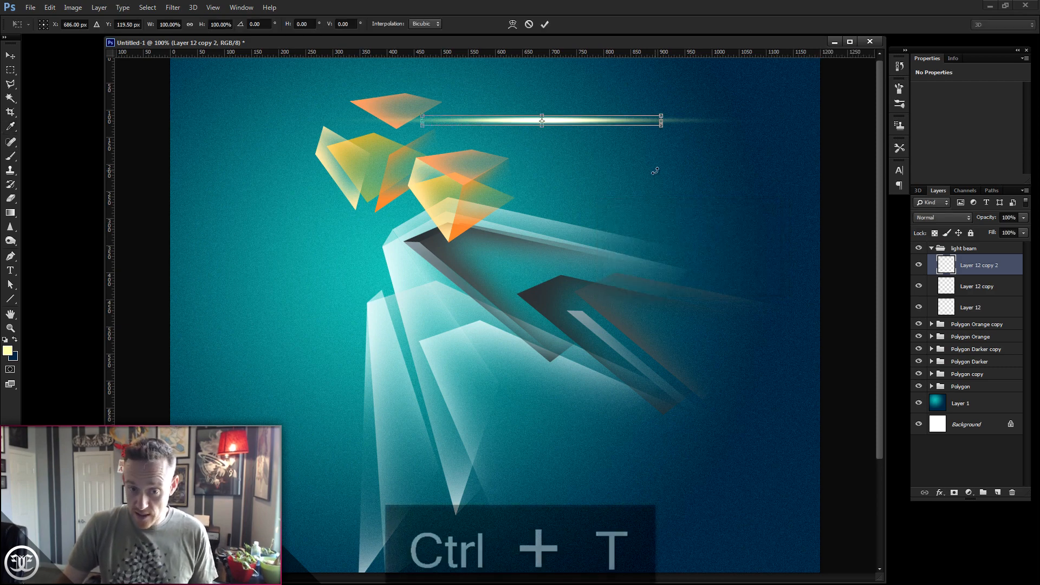
drag(663, 121, 607, 123)
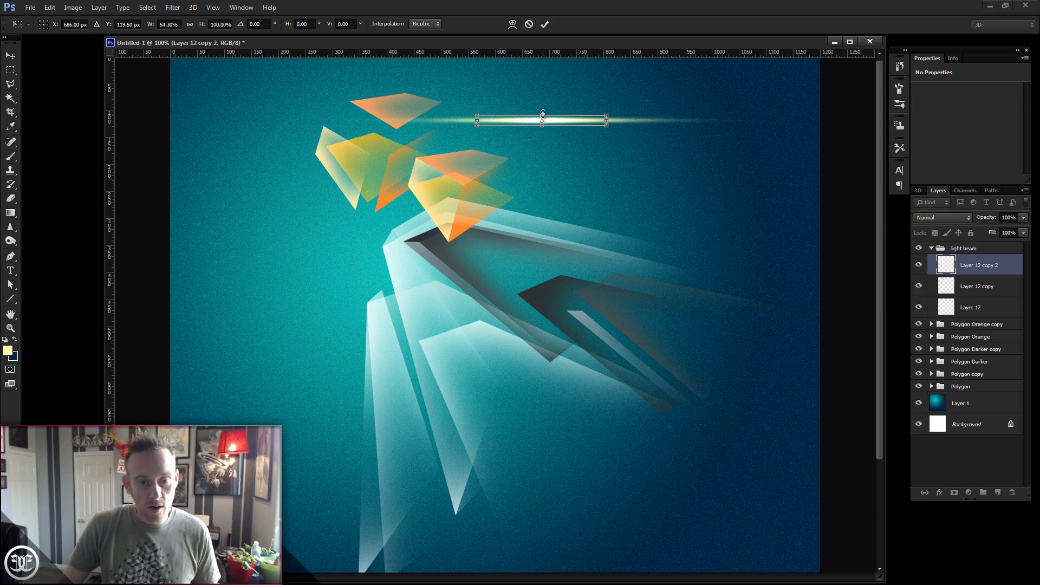
drag(542, 115, 545, 115)
key(Return)
key(b)
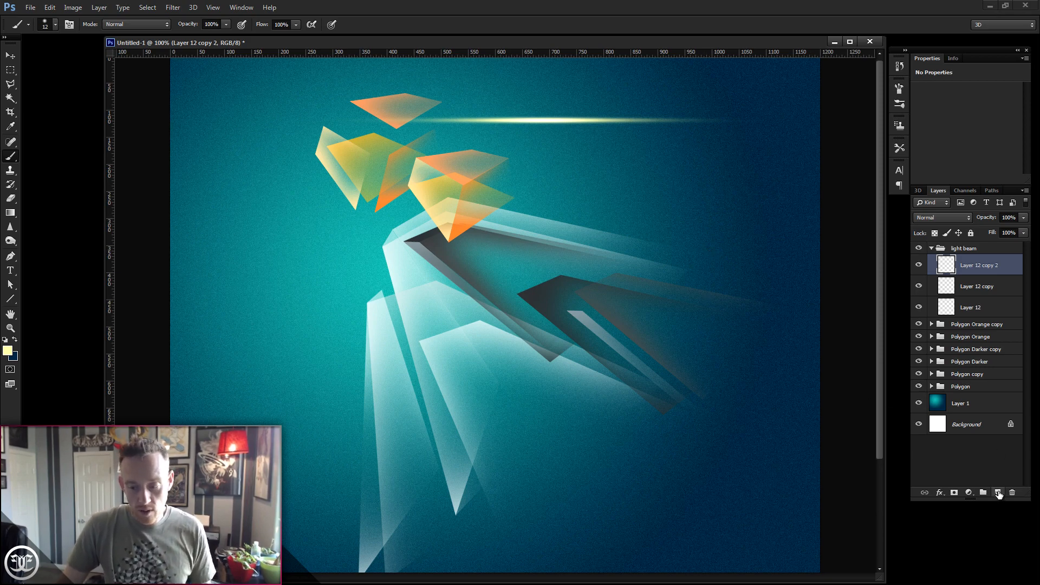
Add a new layer in the light beam group and paint a dot in near-white #fffef2 at the beam's center.
click(998, 493)
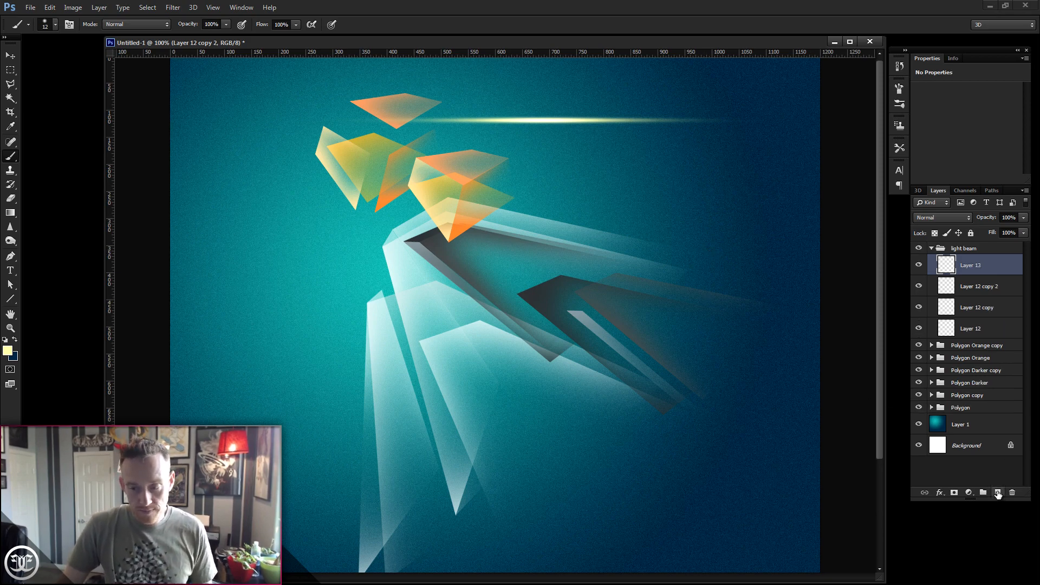
click(8, 351)
drag(646, 174, 640, 163)
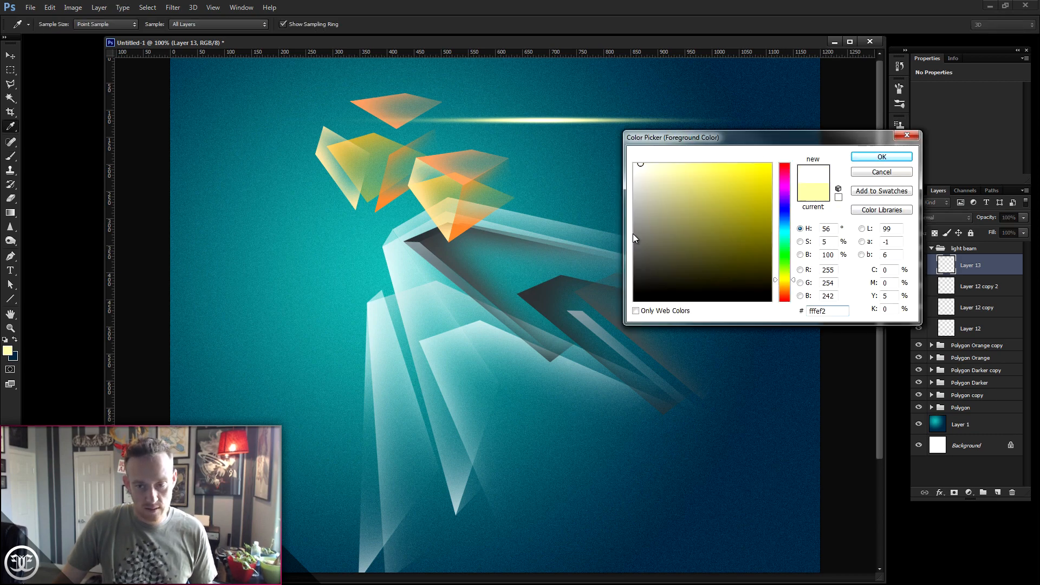
click(882, 157)
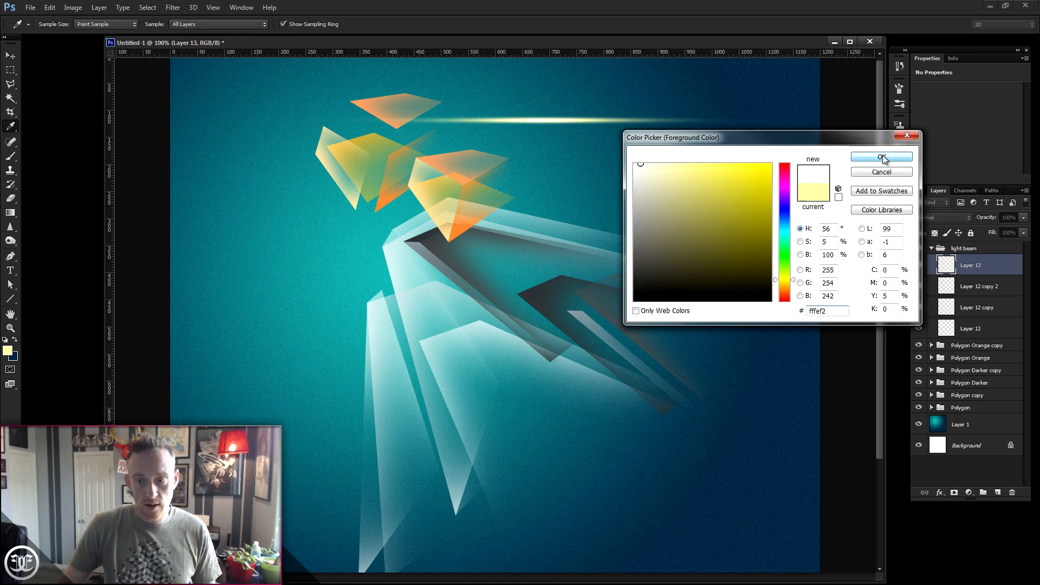
key(b)
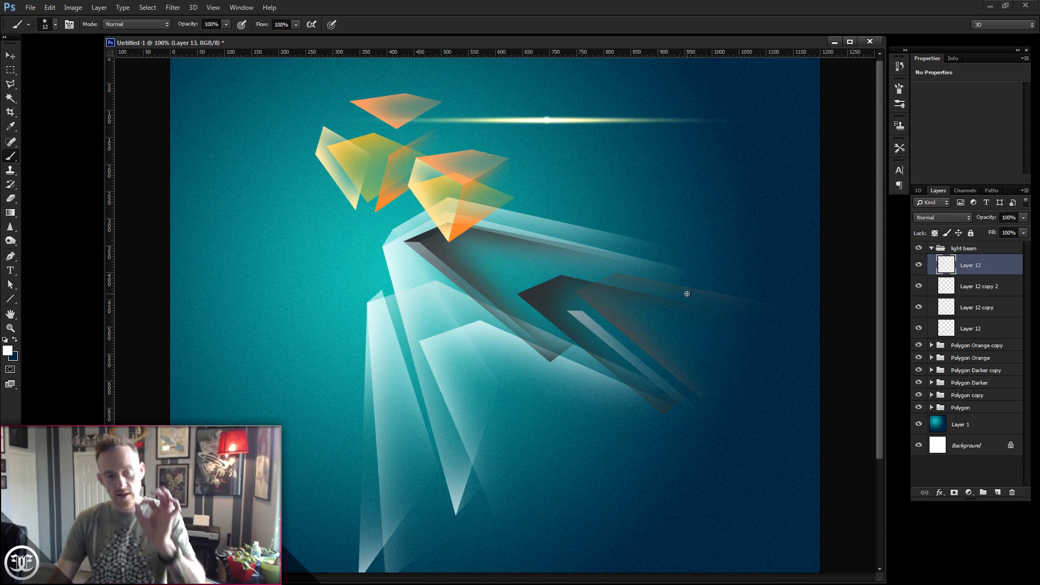
Collapse and duplicate the light beam group, and move the copy above and to the right of the original beam.
click(8, 56)
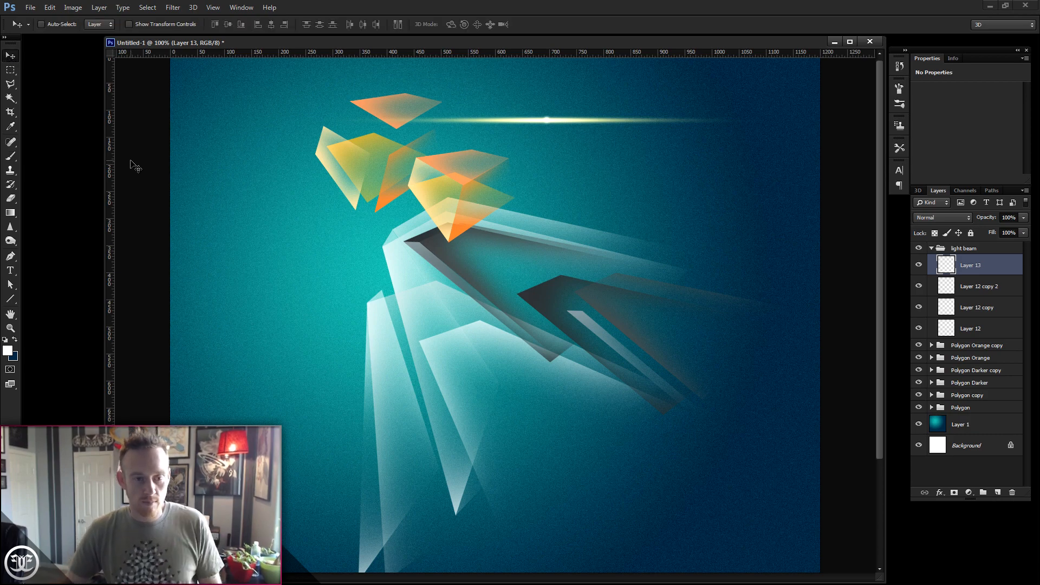
click(932, 248)
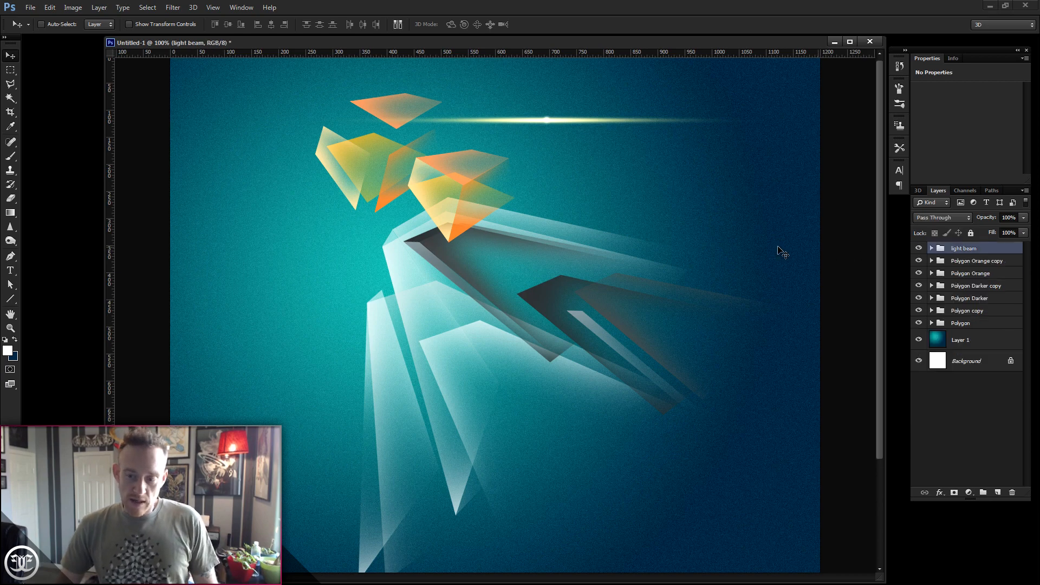
key(ctrl+j)
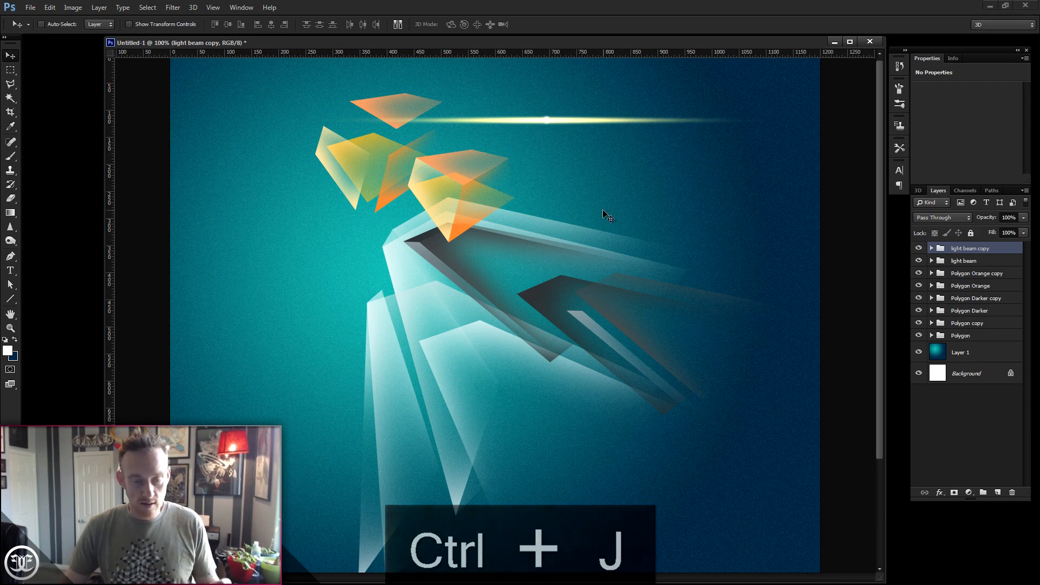
drag(553, 193, 630, 154)
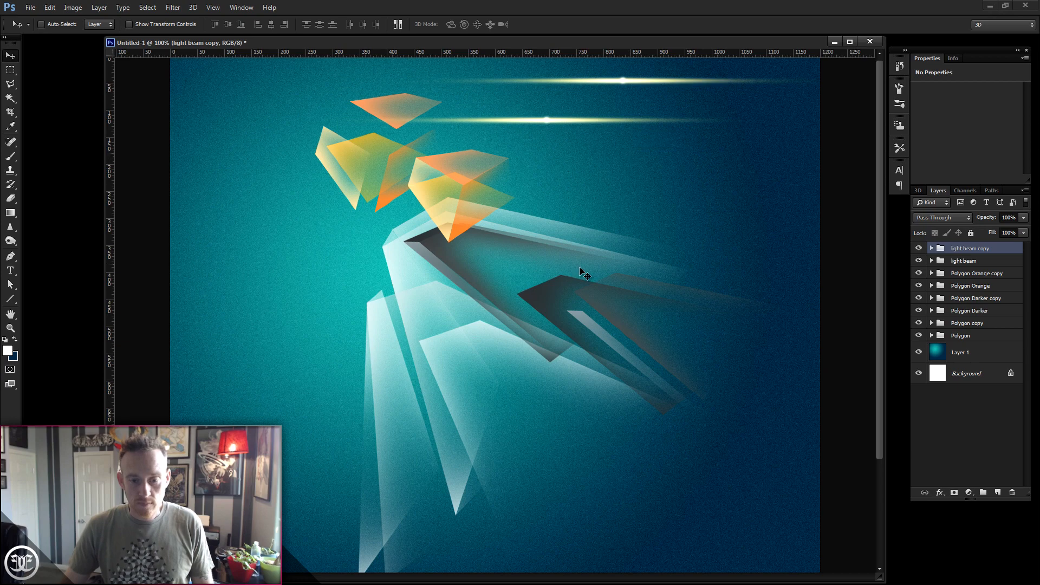
Move the original light beam group down and to the left, and scale it to about 34% width and 35% height.
click(967, 261)
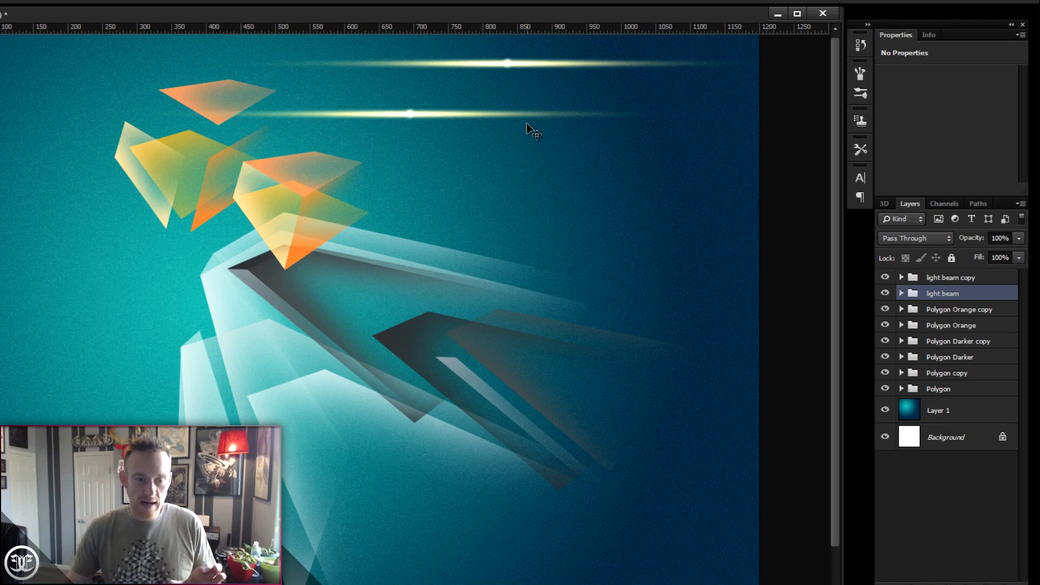
drag(515, 156, 403, 482)
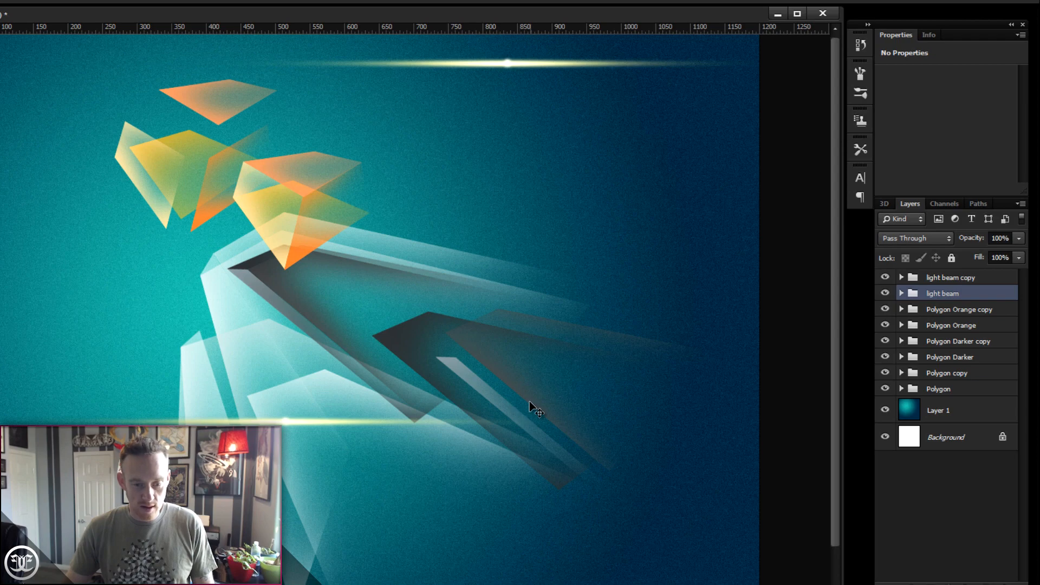
key(ctrl+t)
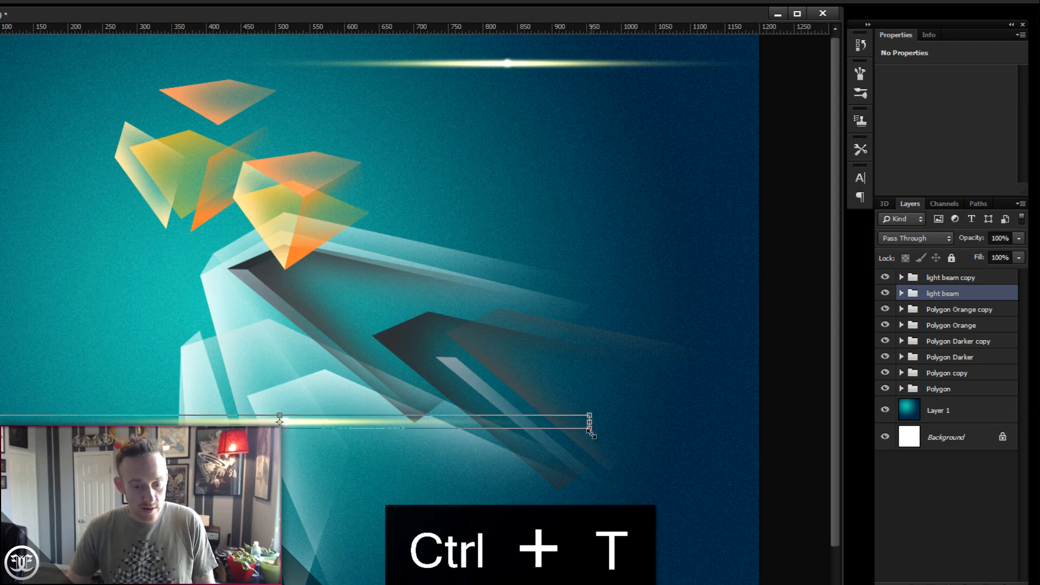
drag(591, 431, 185, 420)
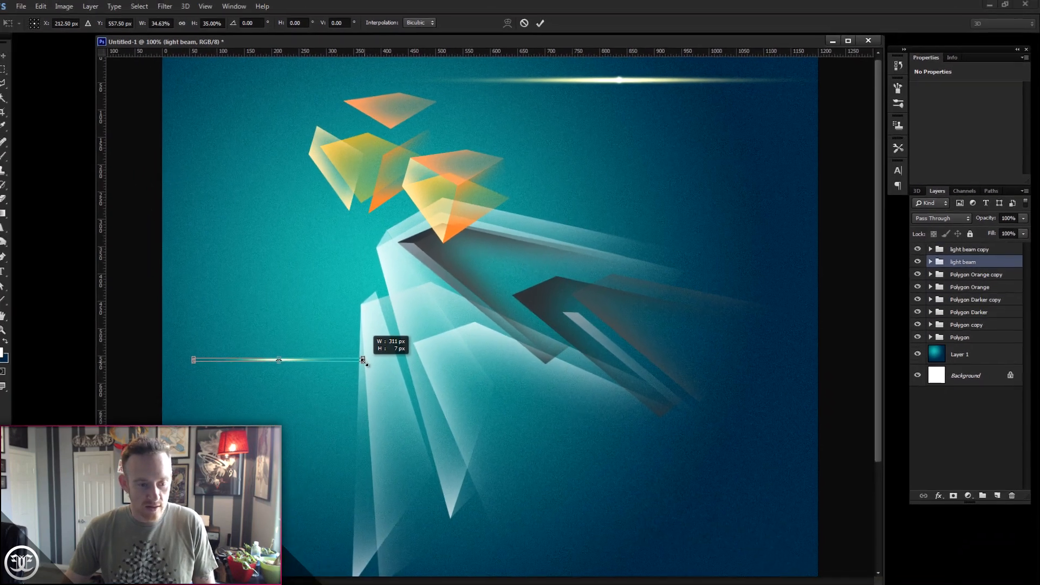
drag(363, 362, 361, 362)
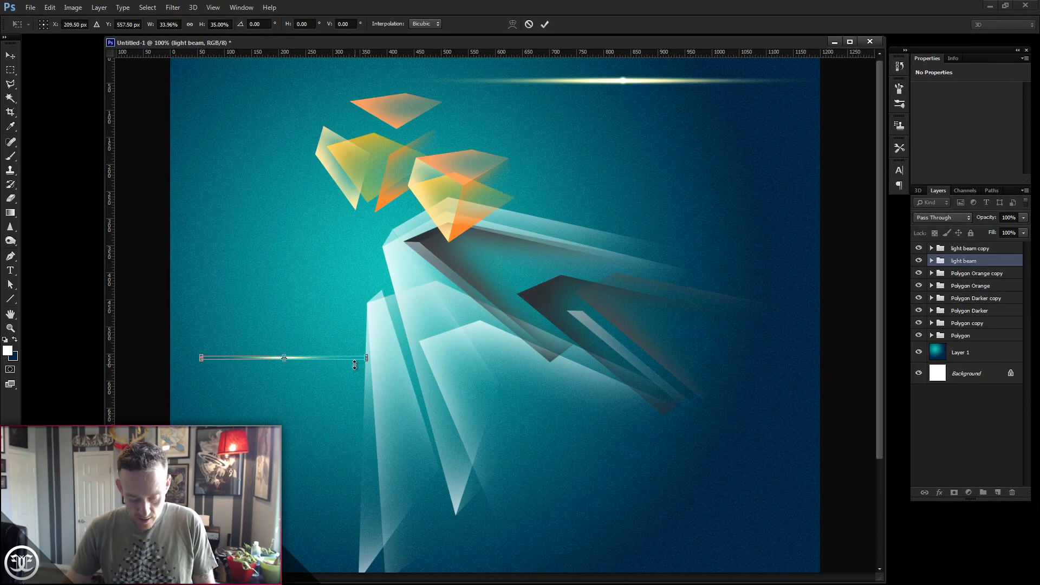
Rotate the small light beam about 55° and place it along the edge where the pale polygon meets the dark one.
drag(304, 358, 423, 247)
drag(515, 238, 472, 323)
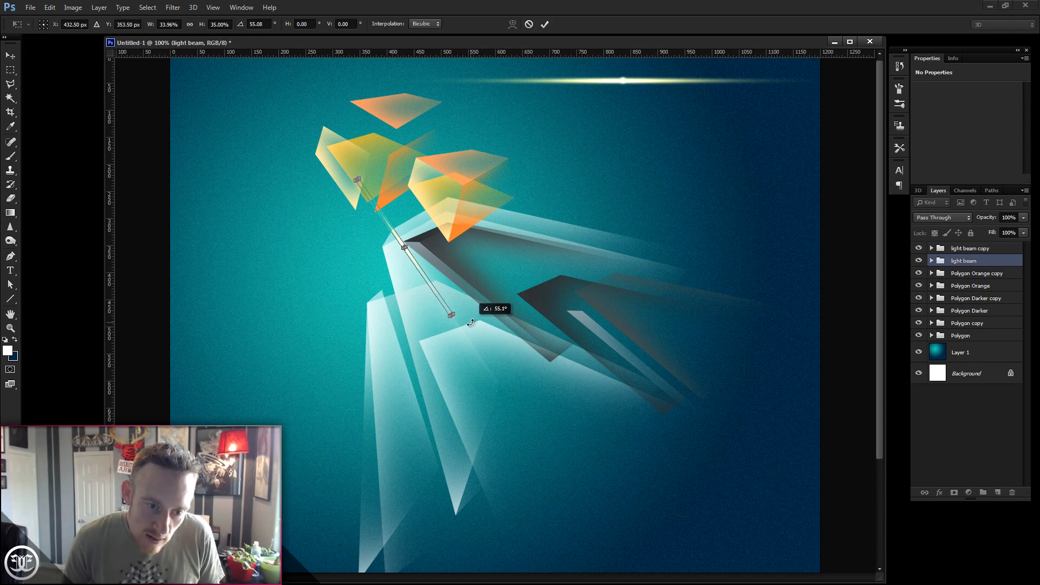
drag(470, 323, 470, 323)
key(Return)
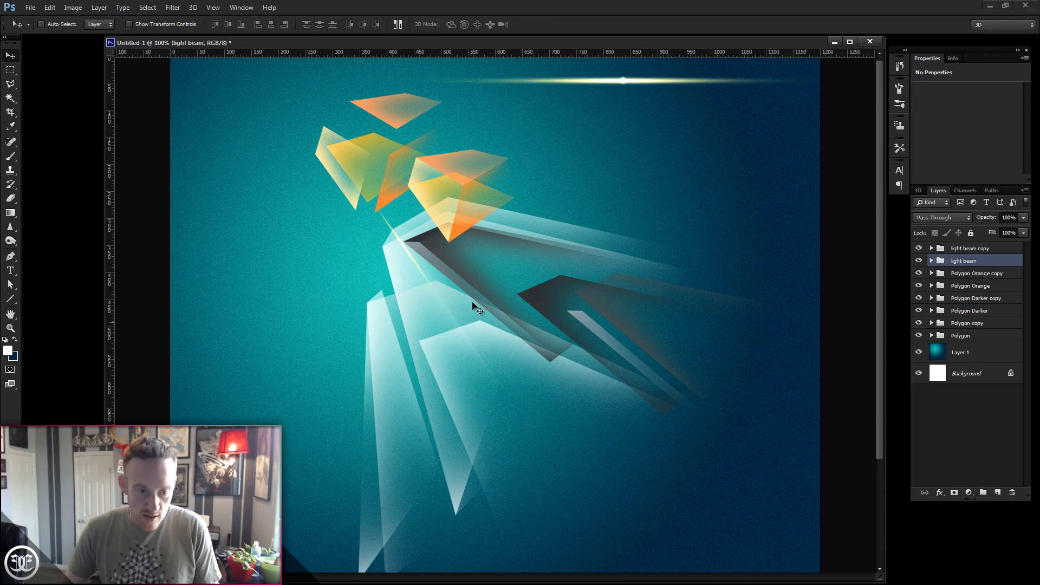
drag(467, 279, 472, 283)
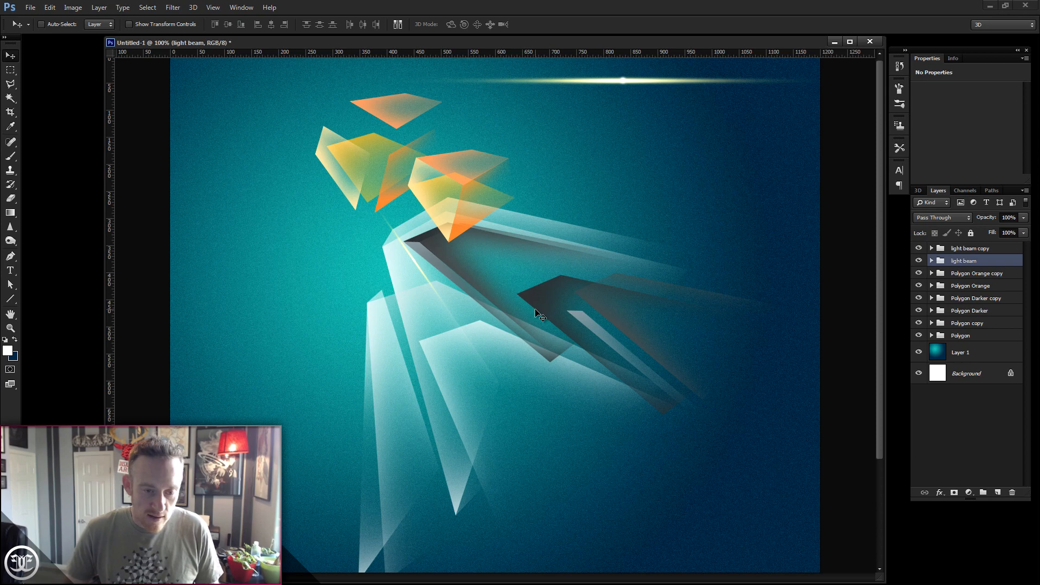
Hide the light beam copy group and check the layers inside the light beam group.
click(918, 249)
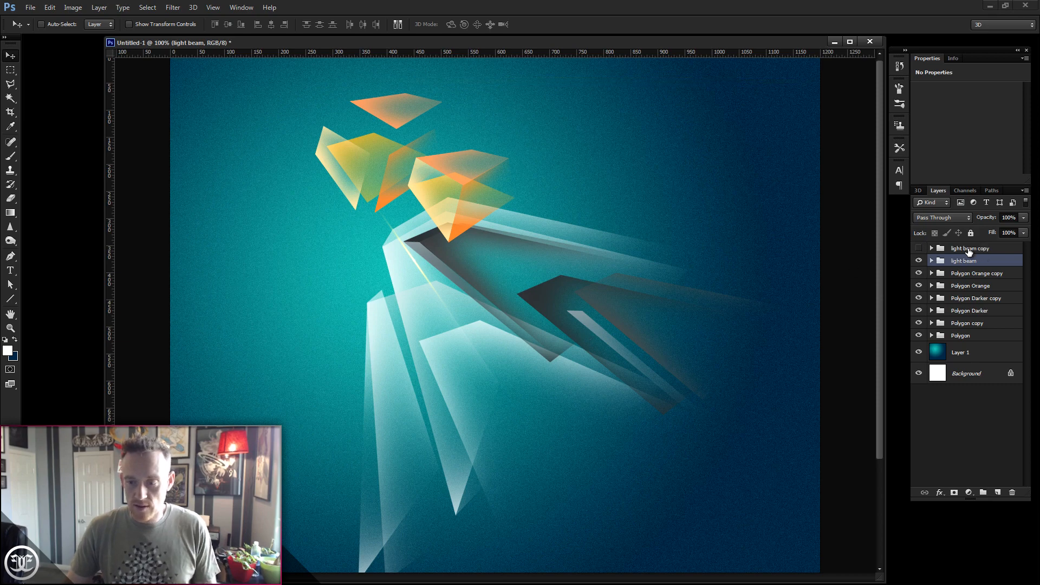
click(932, 261)
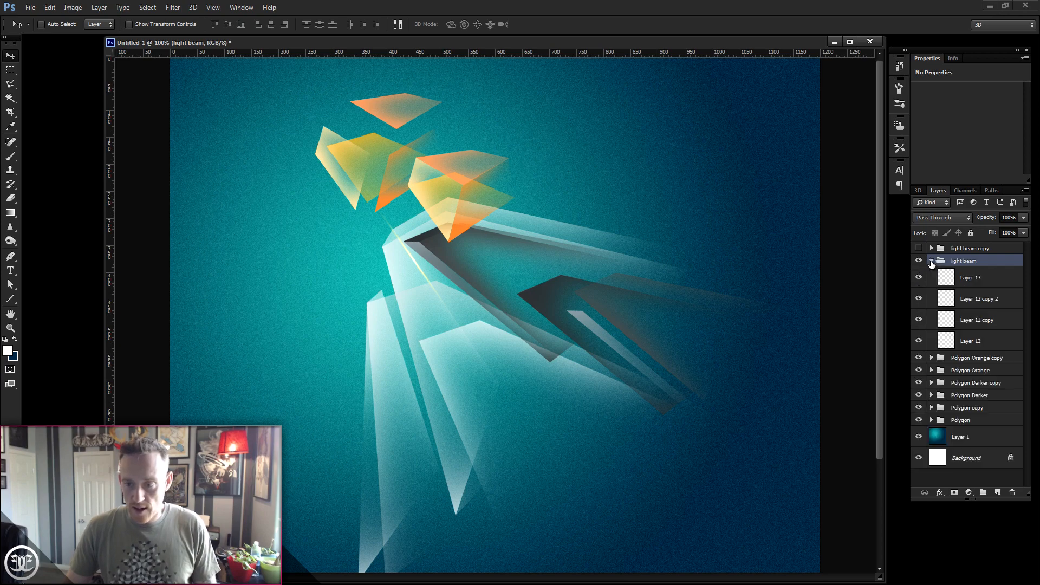
click(932, 261)
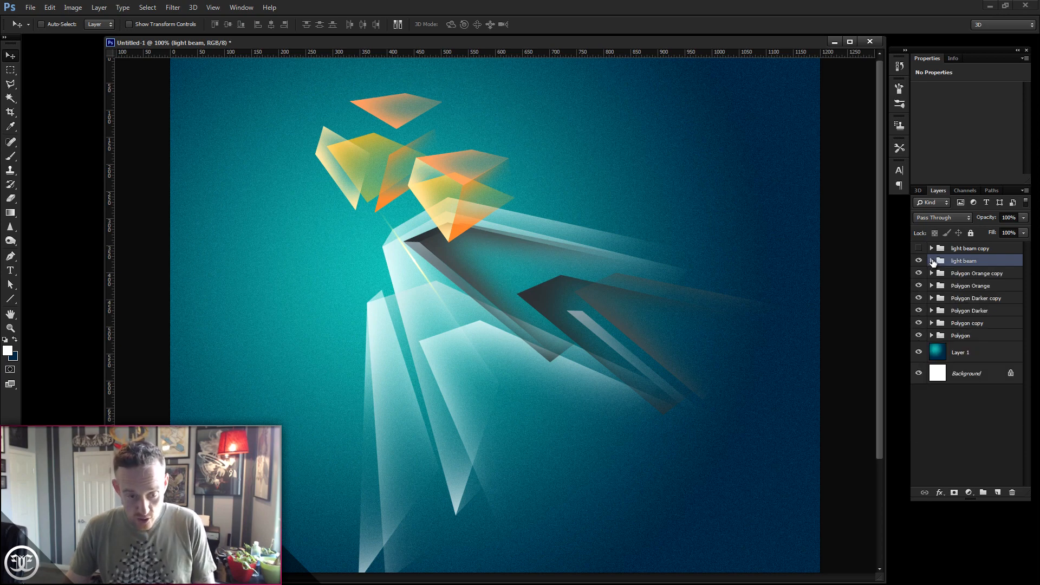
Duplicate the small light beam group, scale the copy to about 72%, and rotate it about -25° onto the larger orange polygon's upper edge.
key(ctrl+j)
drag(616, 306, 632, 212)
key(ctrl+t)
drag(654, 146, 646, 63)
drag(547, 207, 505, 205)
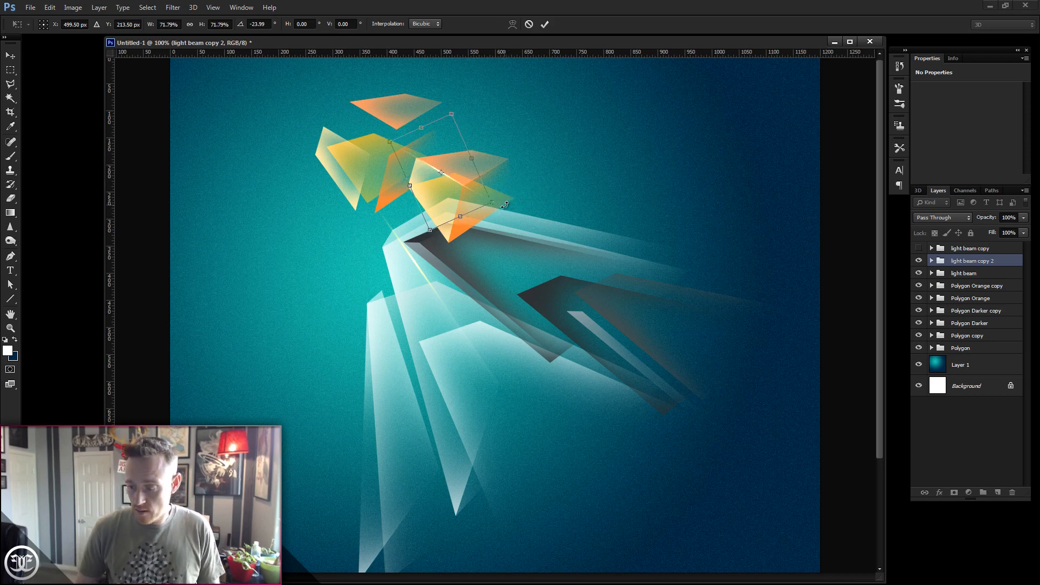
drag(497, 205, 515, 215)
key(ctrl+z)
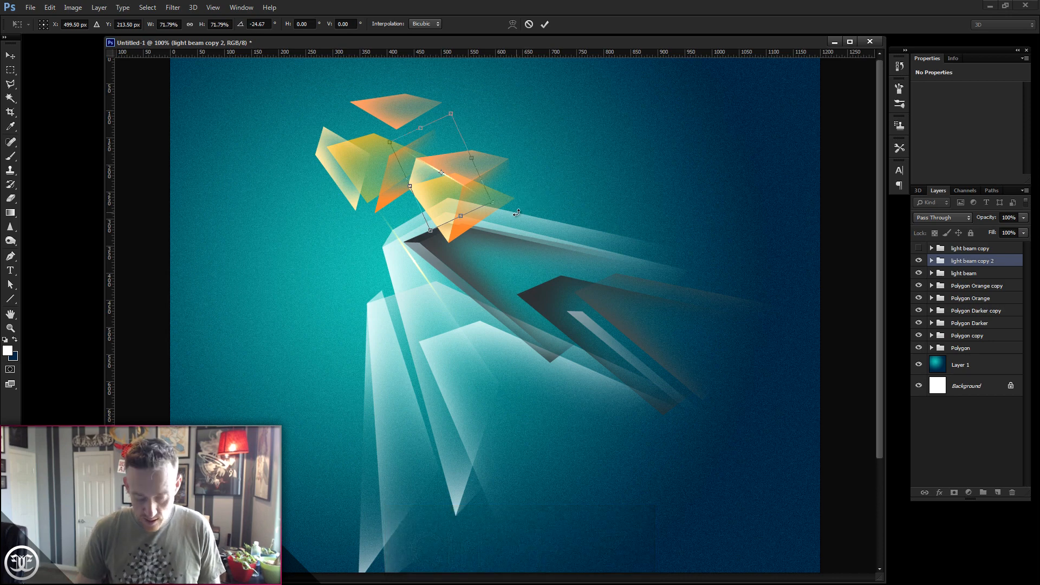
key(Return)
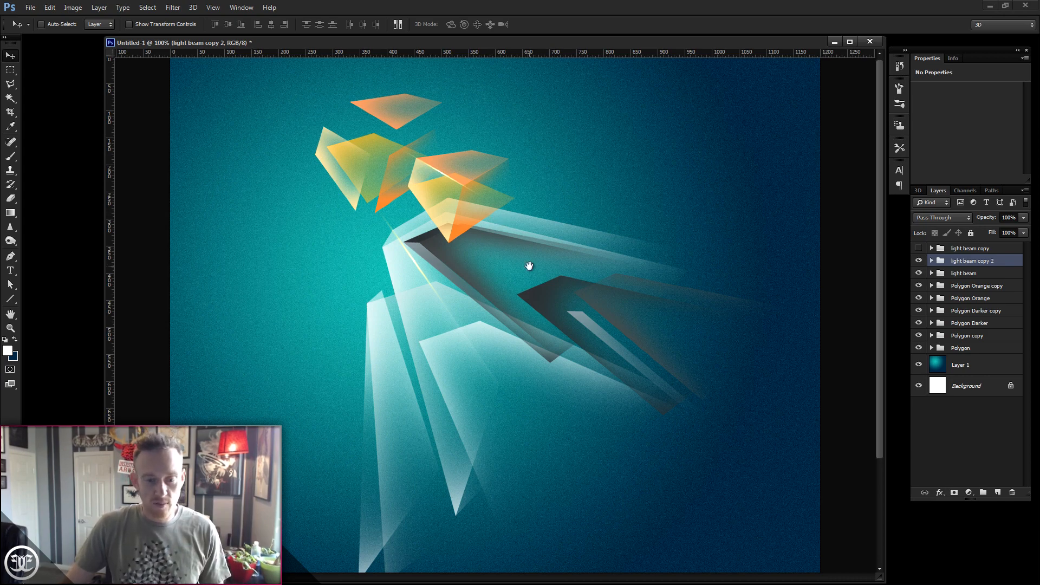
Duplicate all six polygon groups, from Polygon Orange copy to Polygon, and merge the duplicates into one layer.
scroll(529, 266, down, 2)
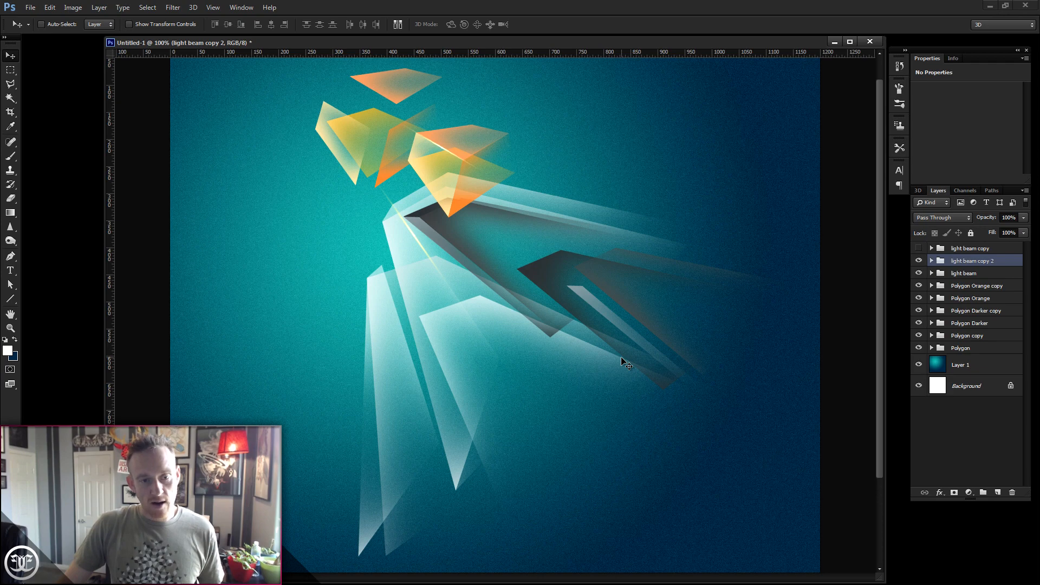
click(968, 286)
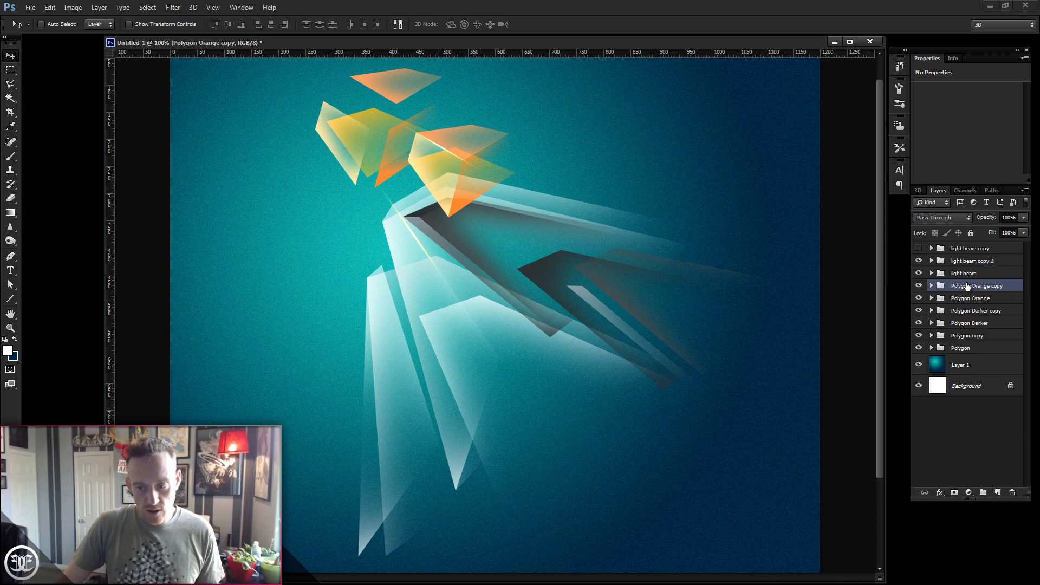
shift+click(970, 348)
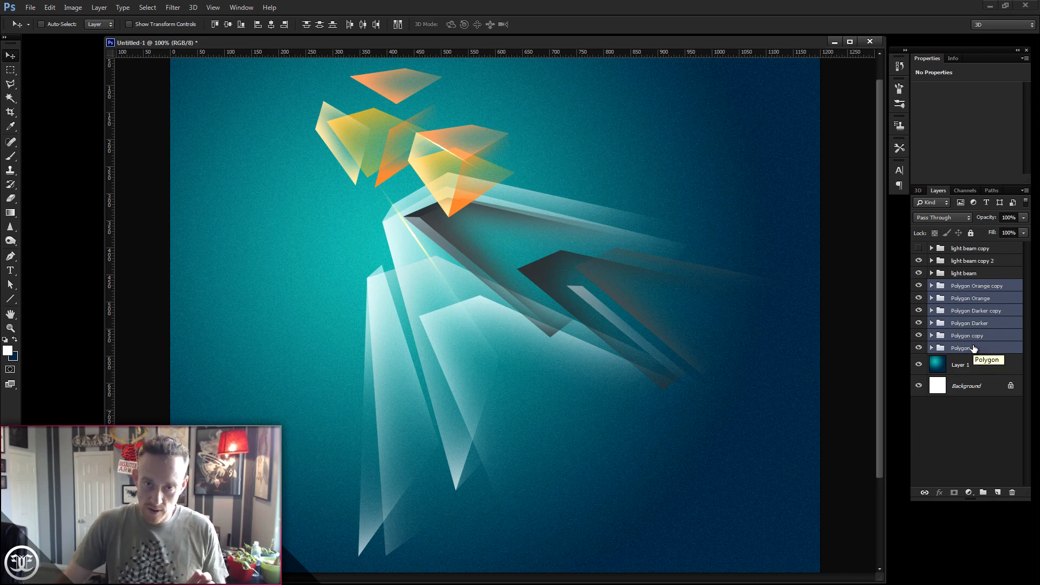
key(ctrl+j)
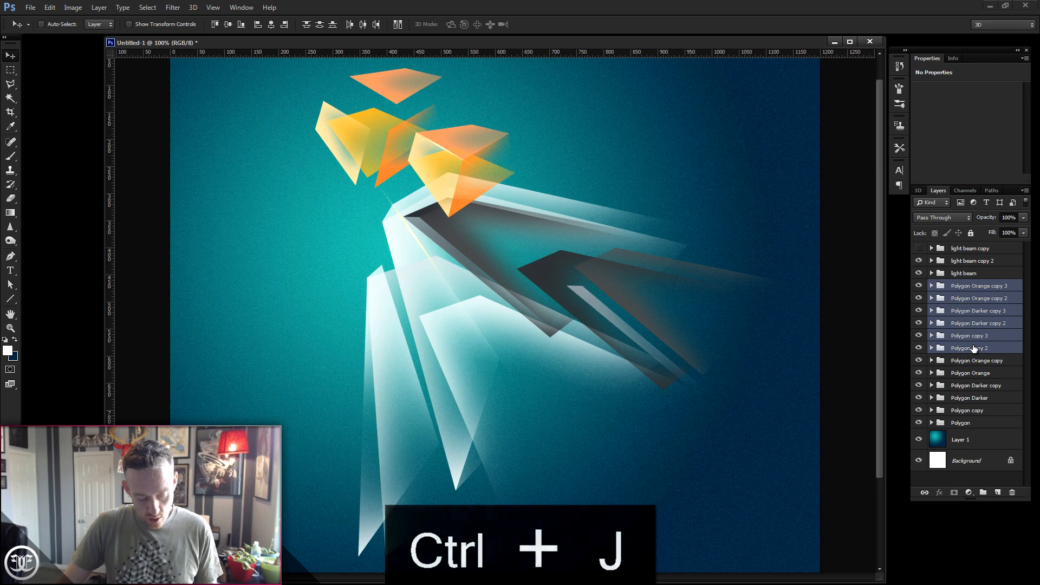
key(ctrl+e)
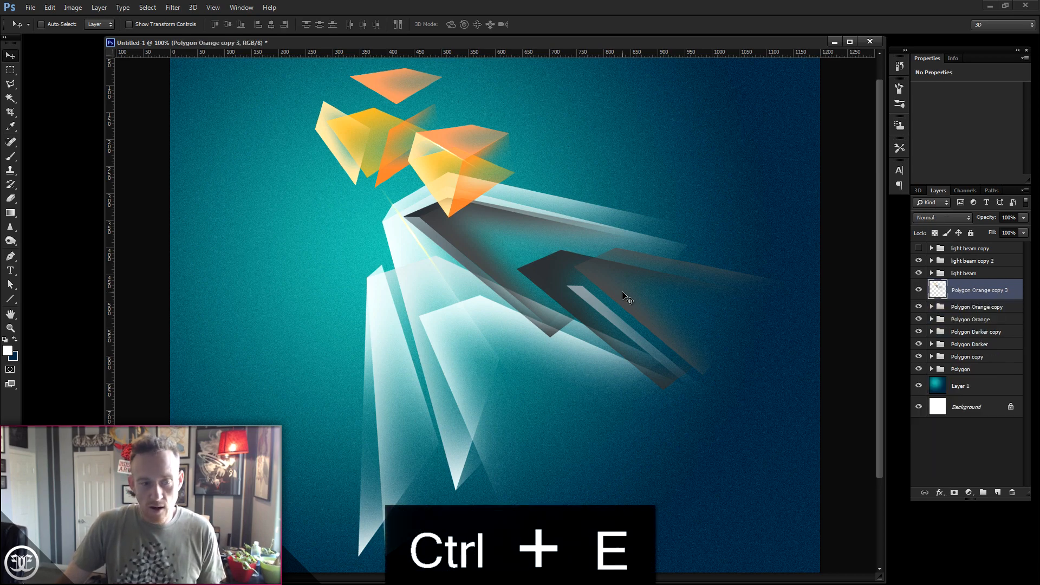
Offset the merged polygon layer slightly to the right of the original polygons.
drag(612, 296, 637, 298)
key(z)
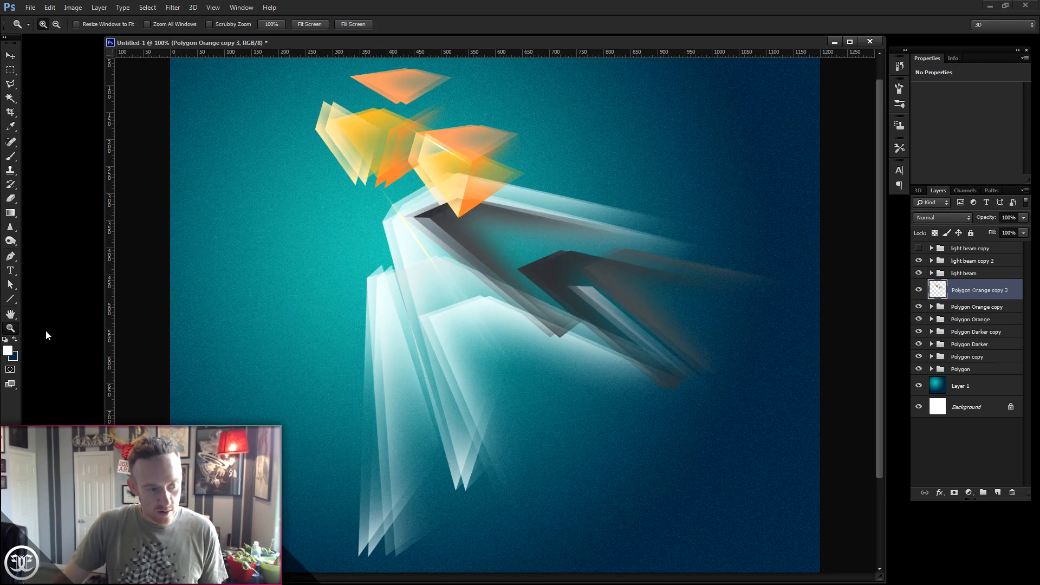
Enlarge the merged polygon layer to about 164%, rotate it about -26°, and reposition it over the original polygons.
alt+click(650, 226)
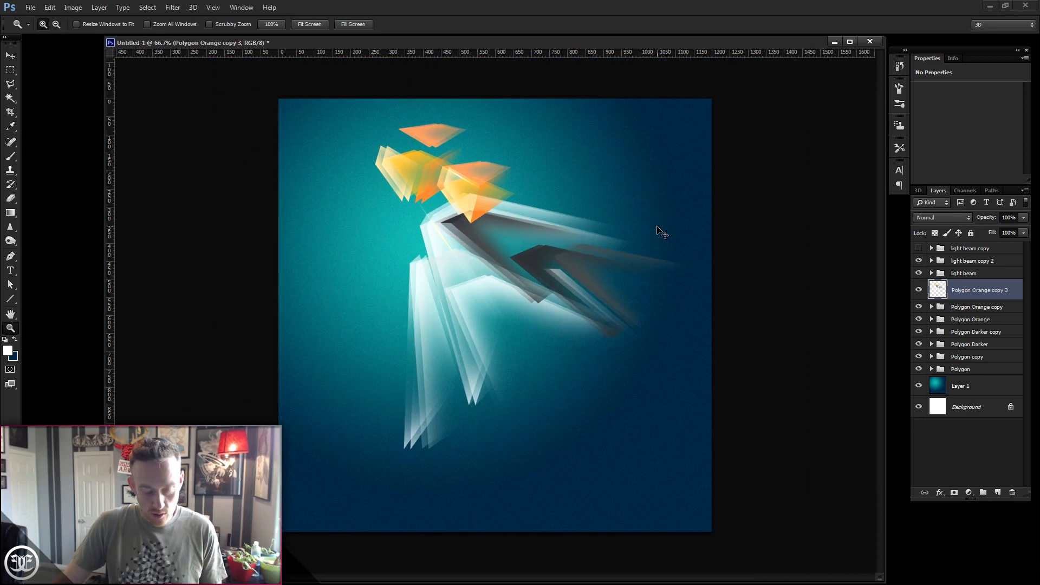
key(ctrl+t)
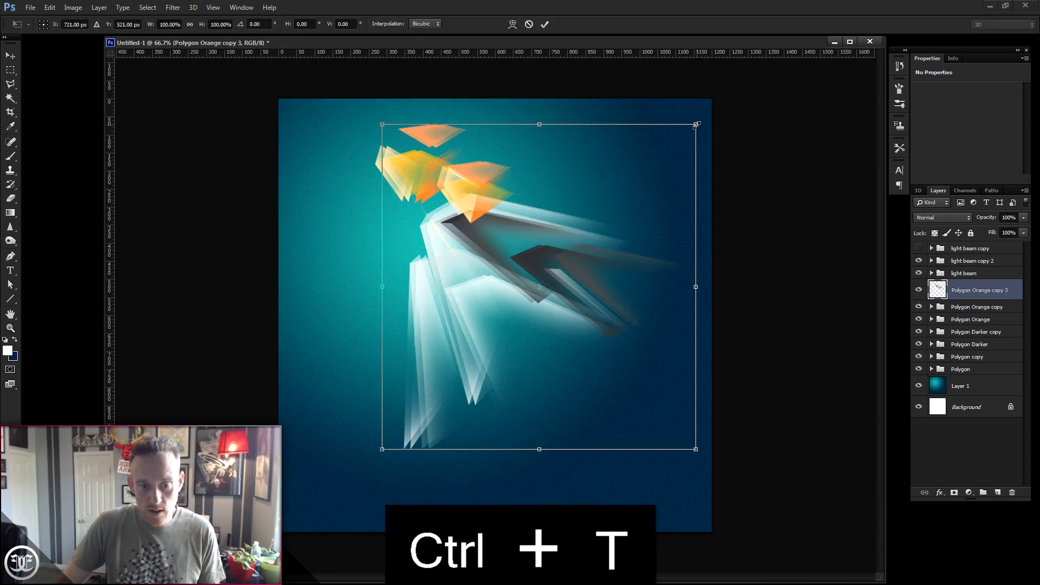
drag(696, 125, 827, 36)
drag(836, 142, 715, 14)
drag(662, 213, 701, 253)
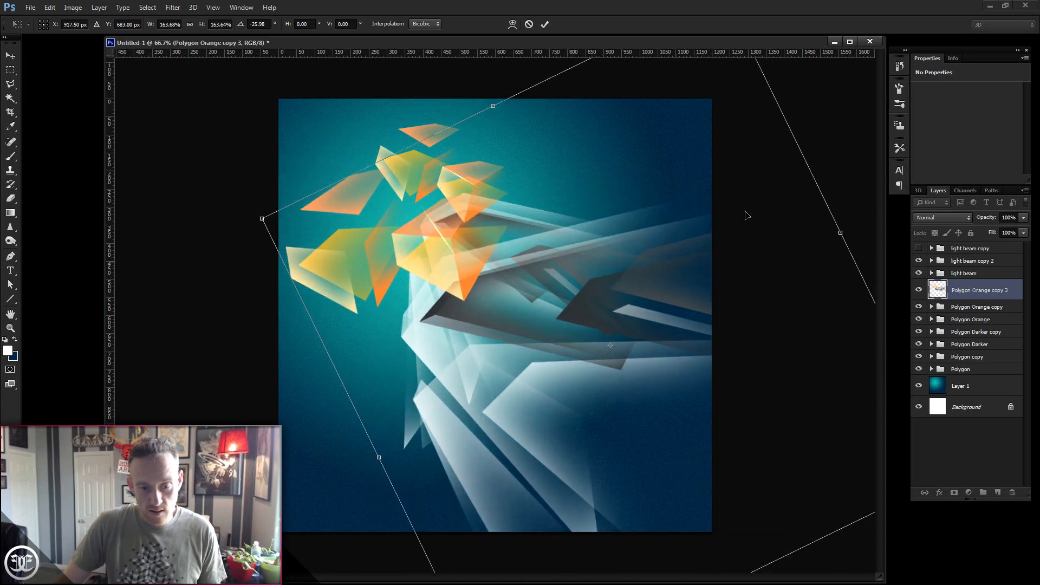
Rotate the enlarged polygon layer clockwise so its white and dark shapes fan downward, and position it over the canvas's left and centre.
drag(841, 163, 644, 382)
drag(771, 228, 546, 227)
drag(715, 178, 622, 98)
drag(482, 253, 530, 296)
drag(680, 244, 539, 174)
mouse_move(551, 336)
mouse_down()
mouse_move(568, 349)
mouse_move(556, 348)
mouse_up()
key(Return)
key(z)
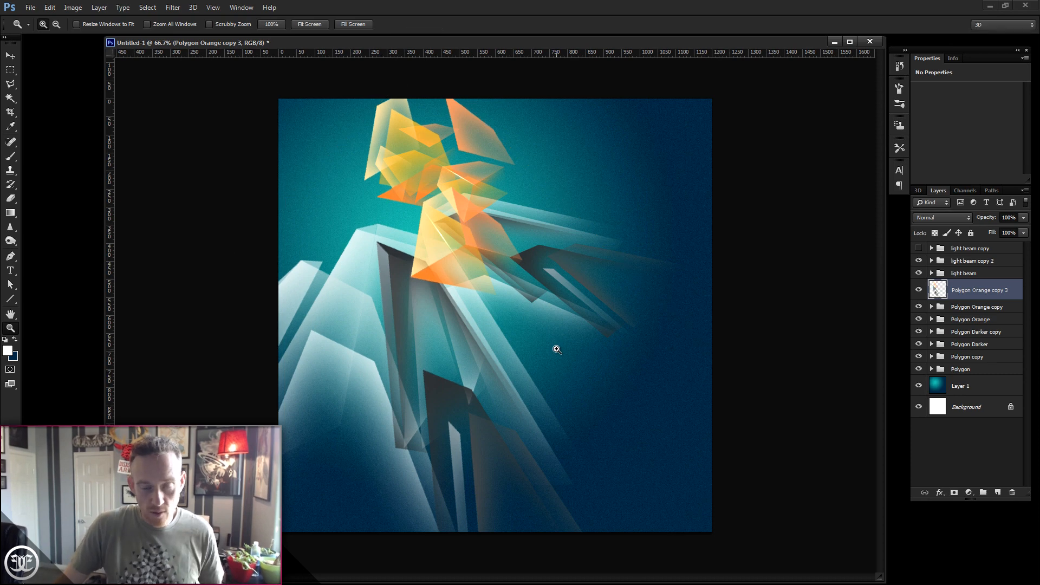
Move the merged polygon layer directly above Layer 1 and apply a Gaussian Blur with a 9.0-pixel radius.
drag(971, 293, 970, 380)
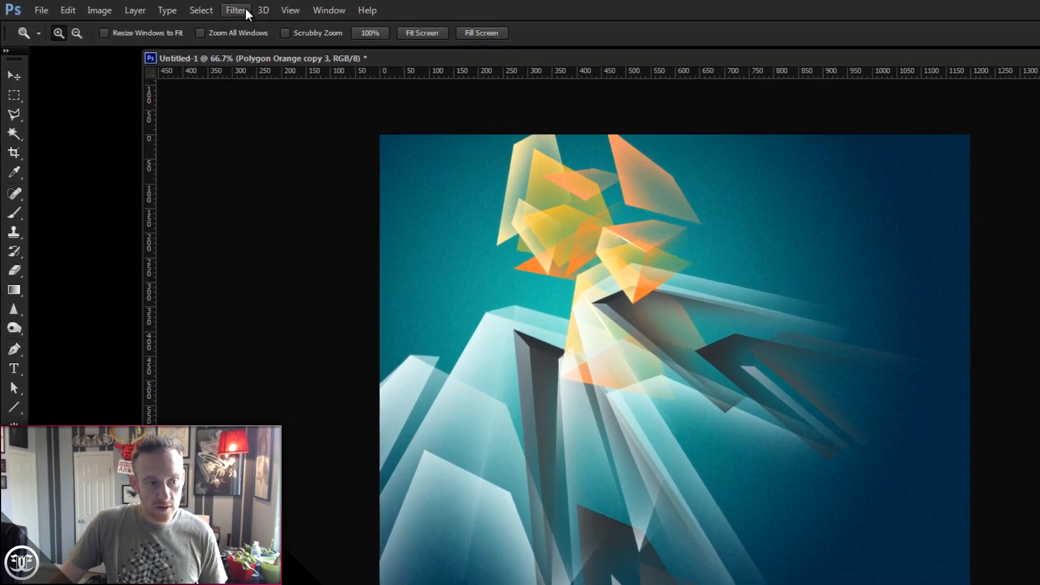
click(179, 9)
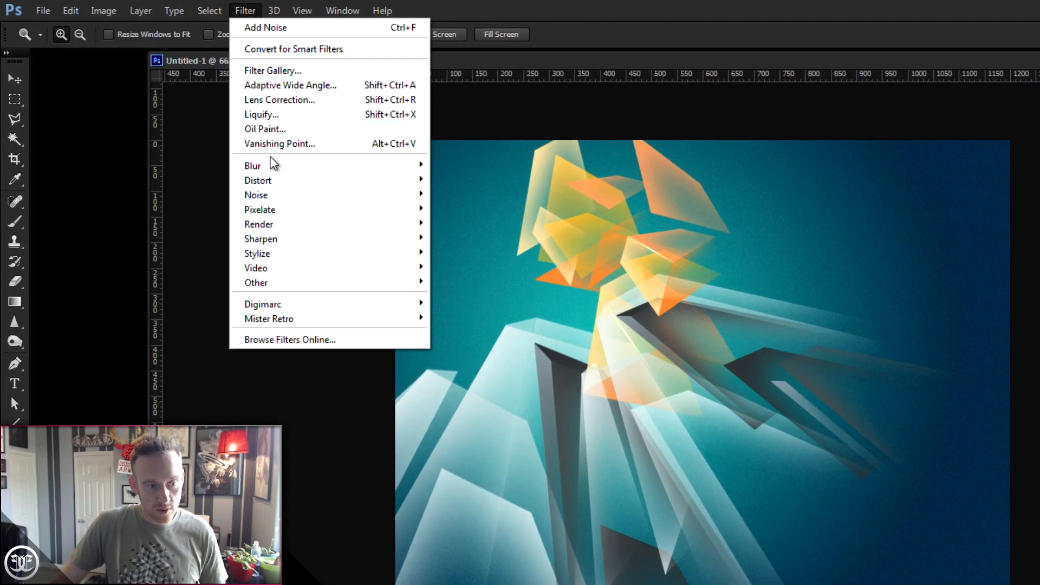
mouse_move(269, 167)
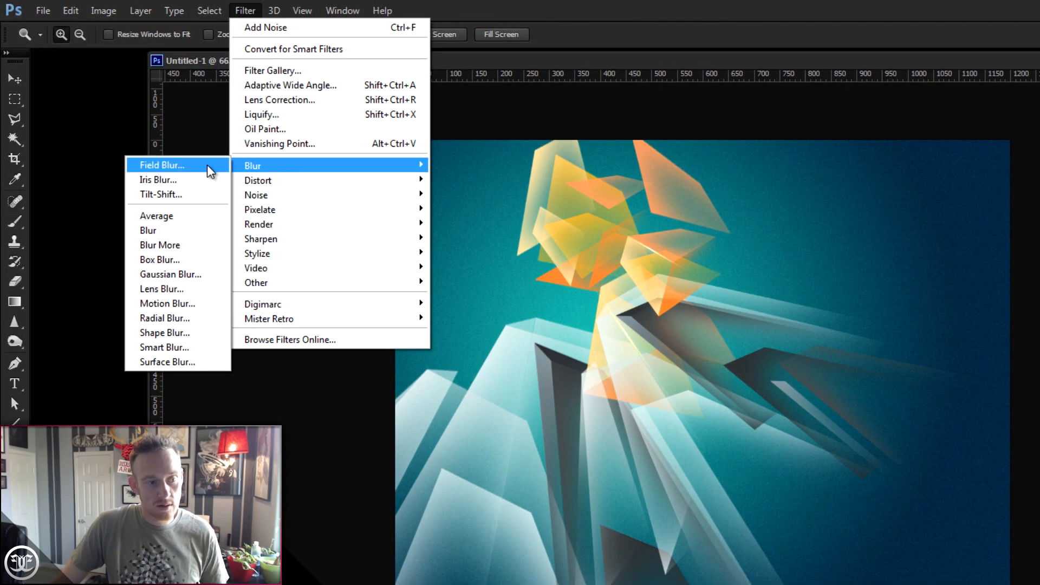
click(186, 274)
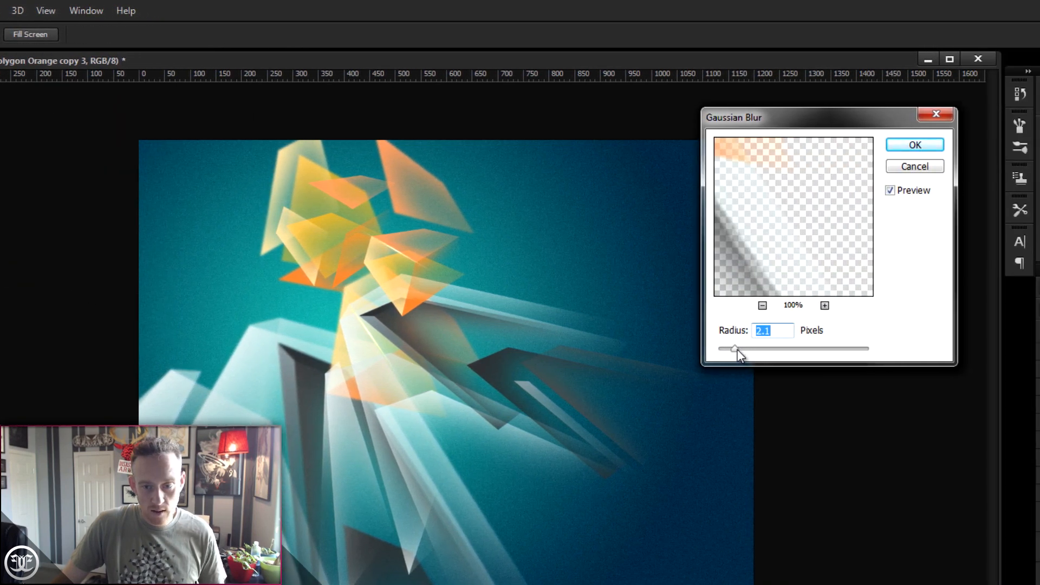
drag(898, 348, 901, 349)
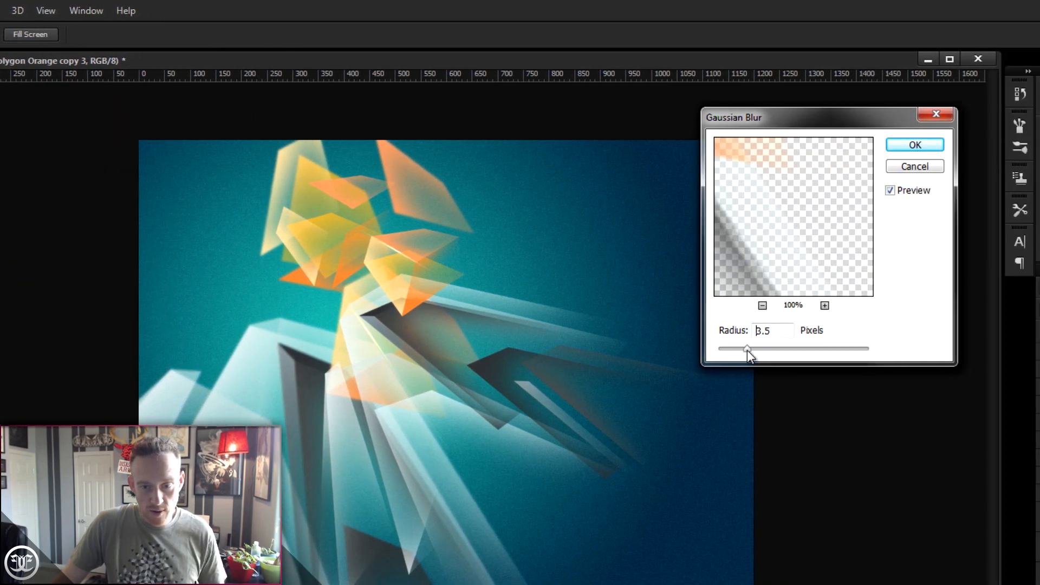
drag(760, 353, 771, 352)
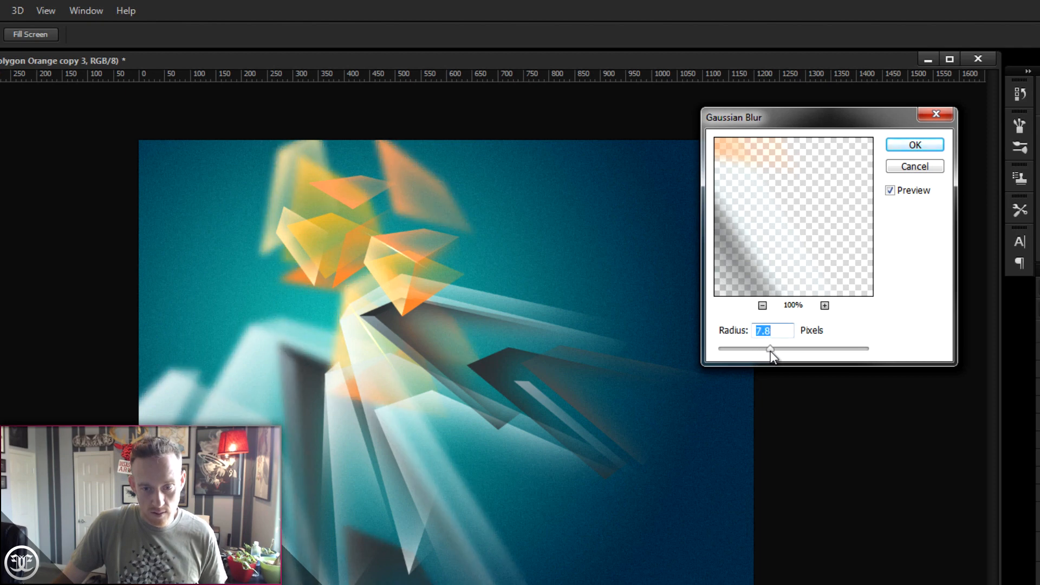
drag(774, 351, 774, 351)
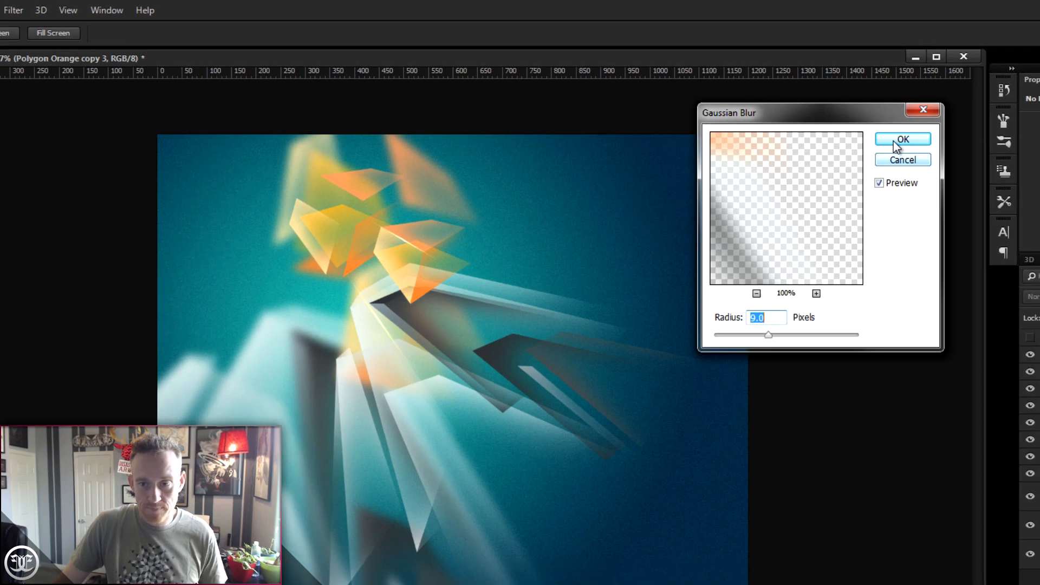
click(915, 145)
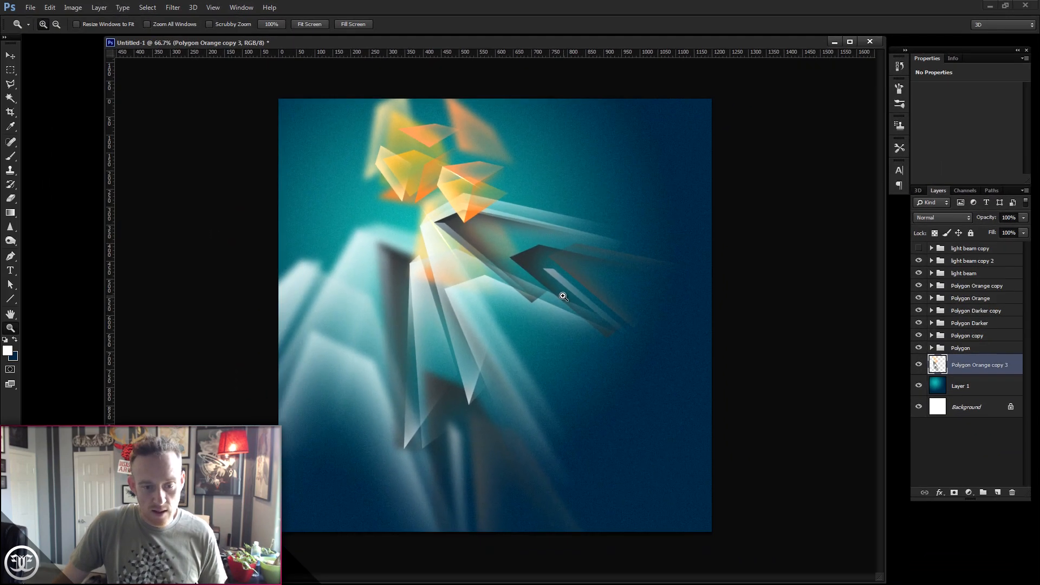
Shift the blurred polygon layer right and slightly down behind the sharp polygons.
click(9, 55)
drag(487, 278, 537, 283)
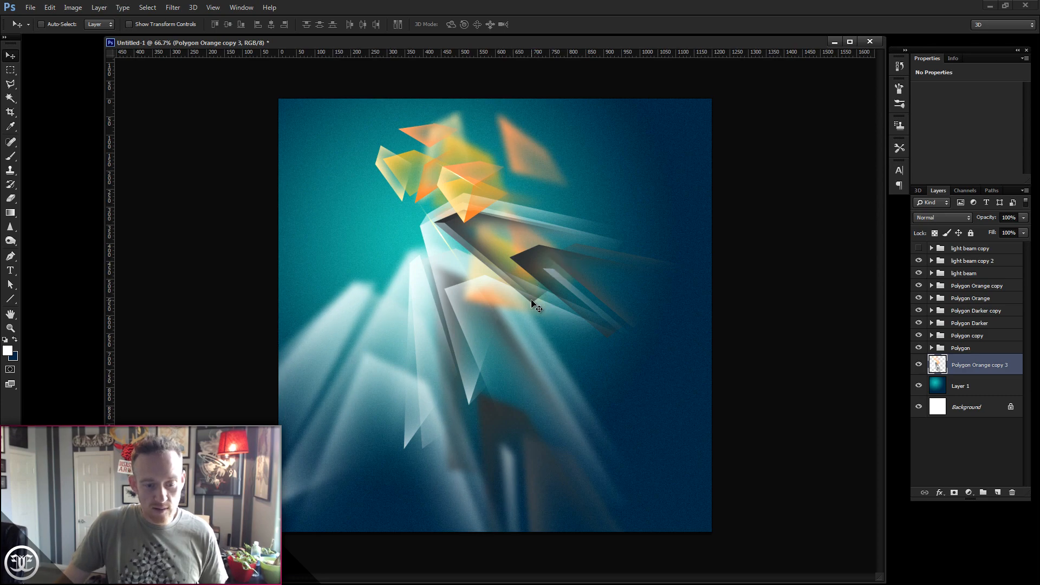
click(10, 328)
click(374, 368)
drag(408, 314, 475, 360)
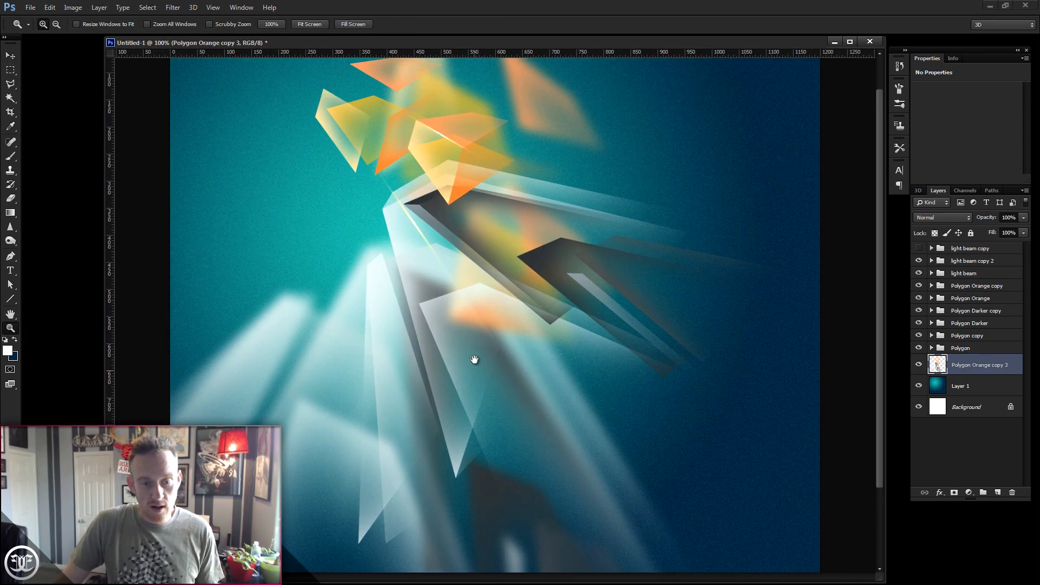
Add a layer mask to the blurred polygon layer and fade out its upper part with a vertical black-to-white linear gradient.
click(11, 56)
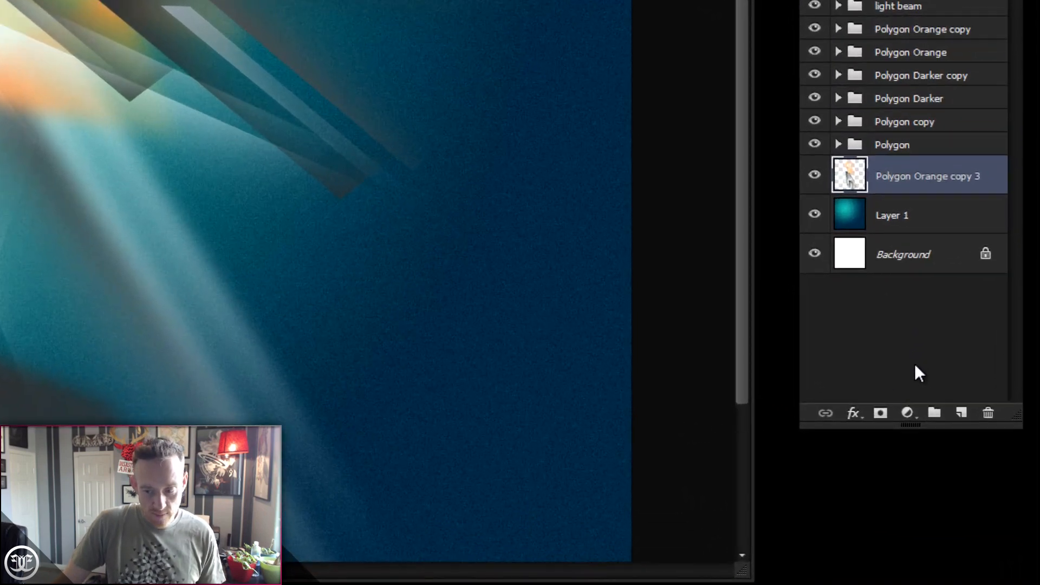
click(880, 415)
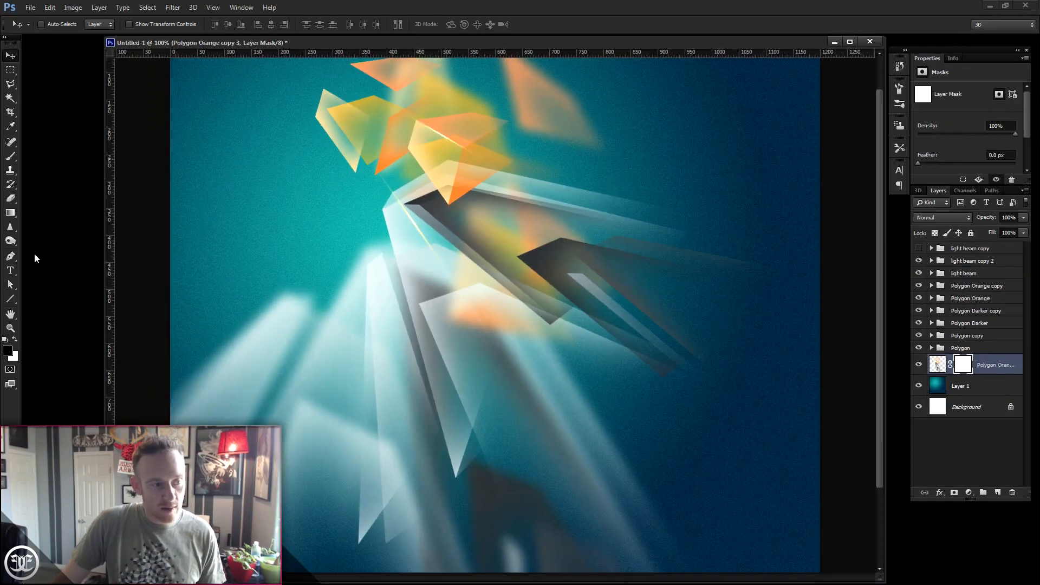
click(10, 214)
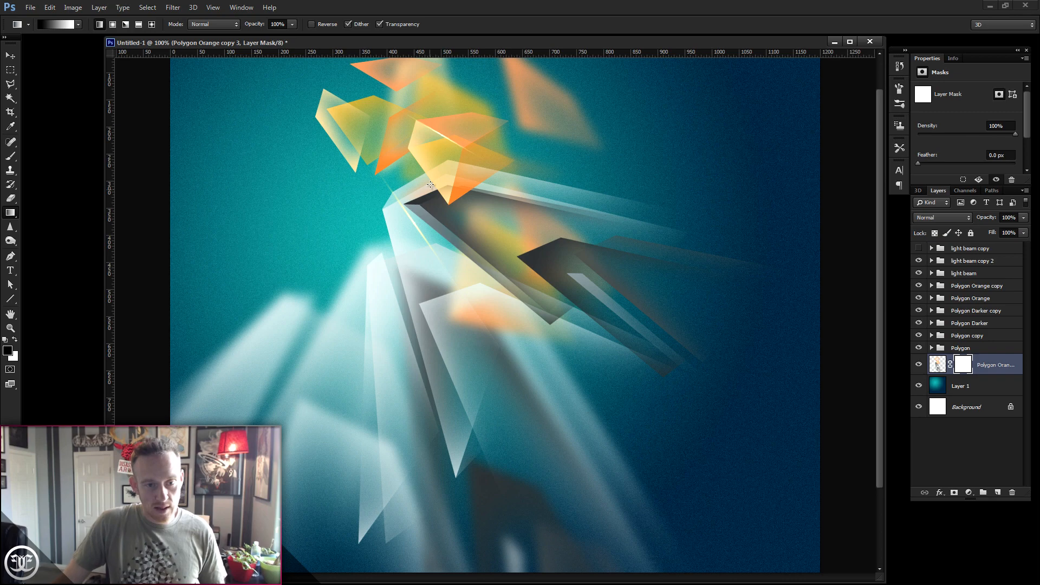
drag(435, 89, 448, 444)
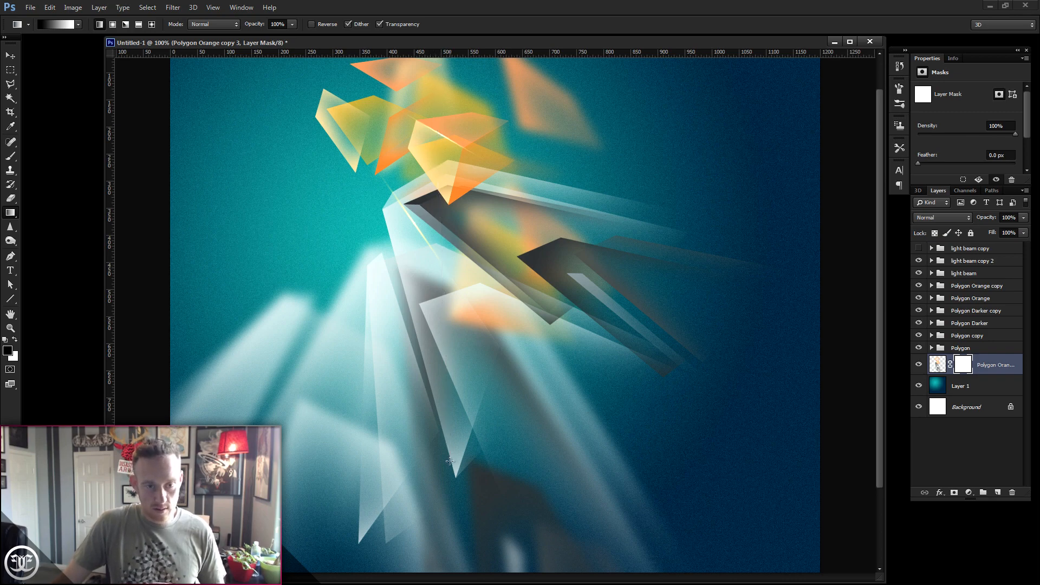
click(10, 328)
alt+click(515, 331)
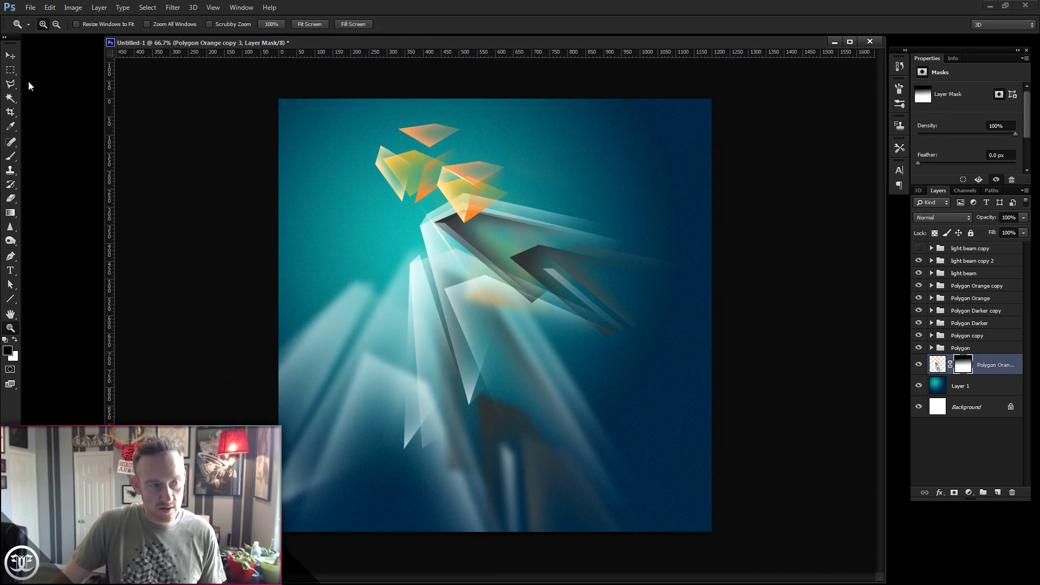
Set the blurred polygon layer's blend mode to Overlay and its opacity to 70%.
click(10, 55)
click(938, 364)
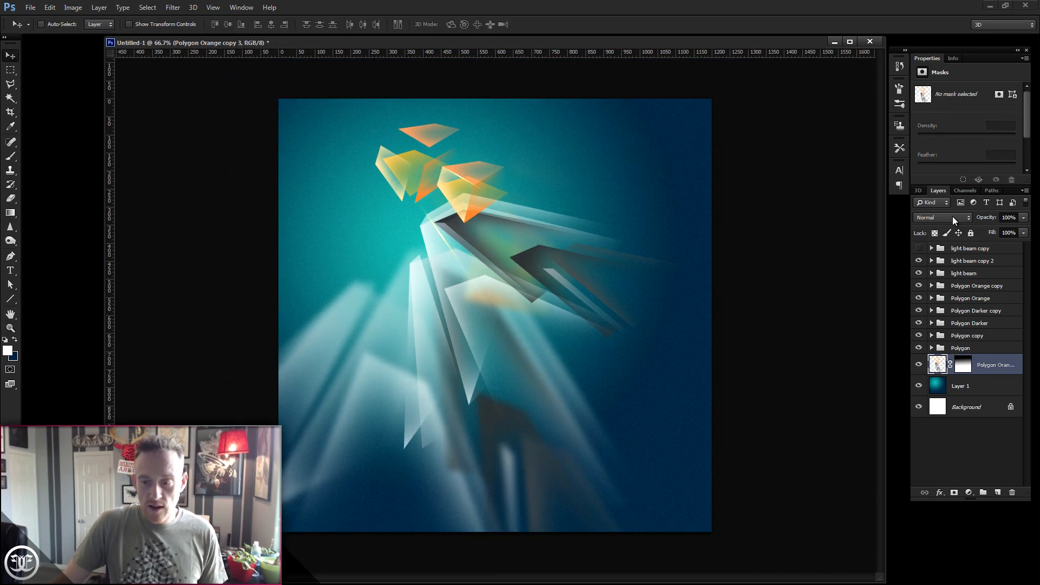
click(945, 216)
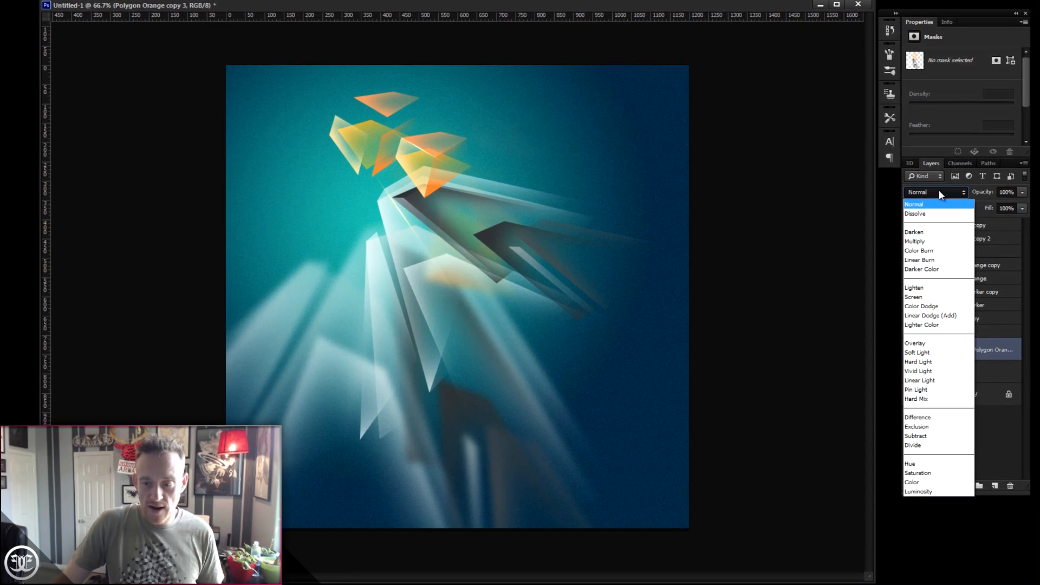
click(929, 346)
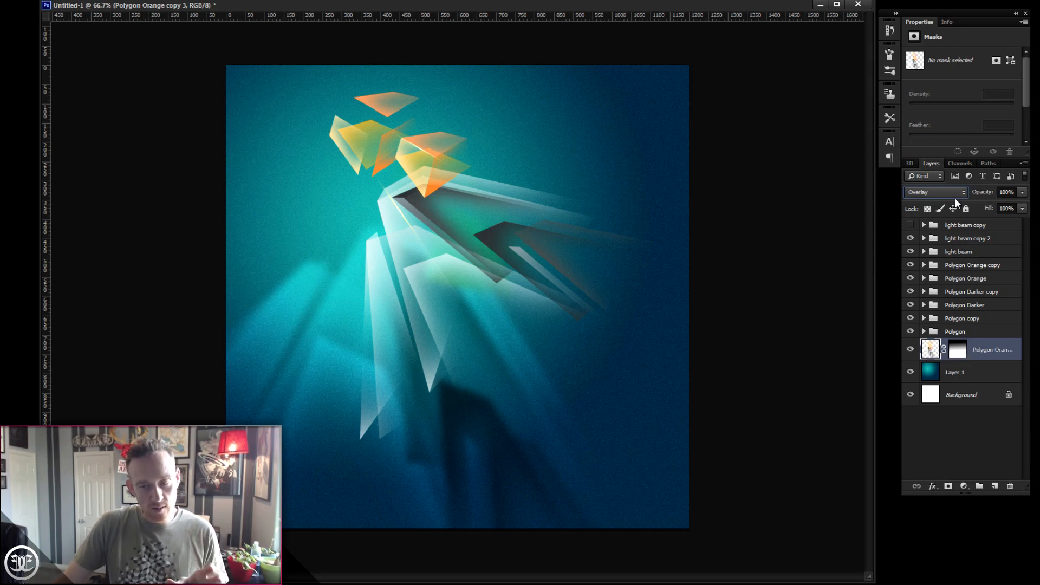
click(1017, 195)
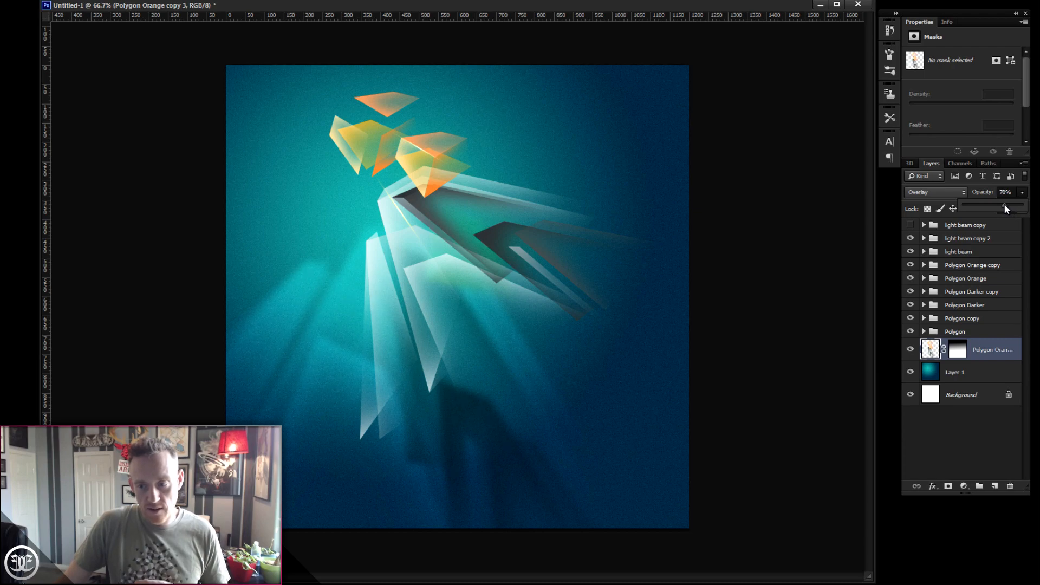
click(9, 328)
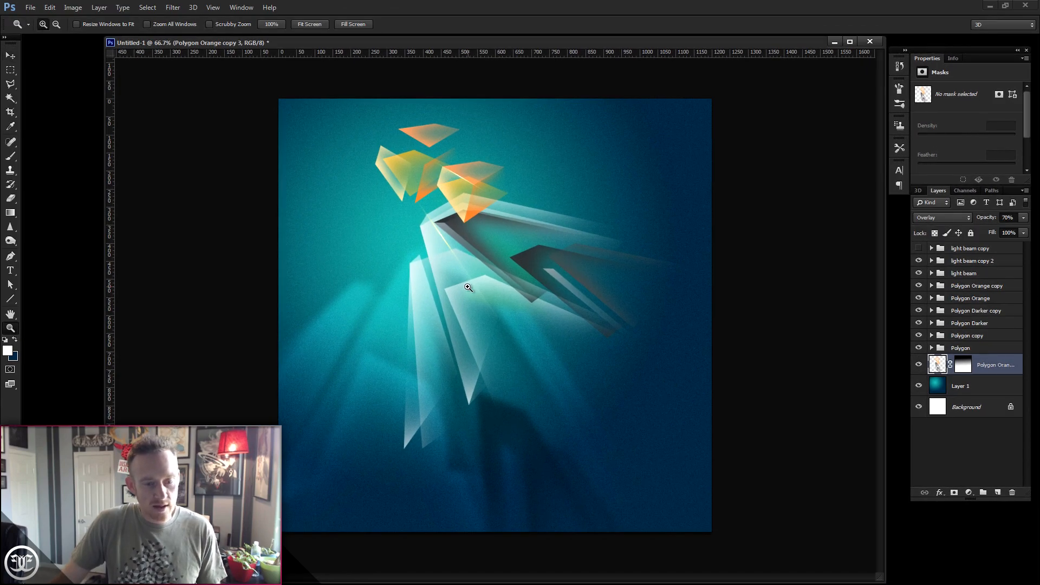
click(467, 287)
scroll(518, 273, up, 2)
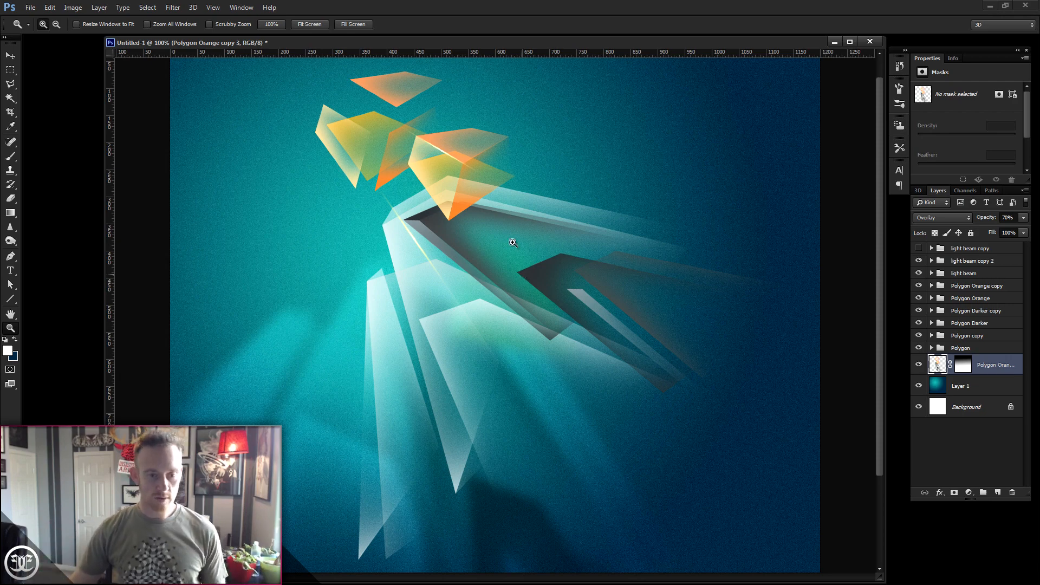
Duplicate the Polygon Orange copy group, merge the duplicate into one layer, and place it up and to the right of the original.
click(12, 55)
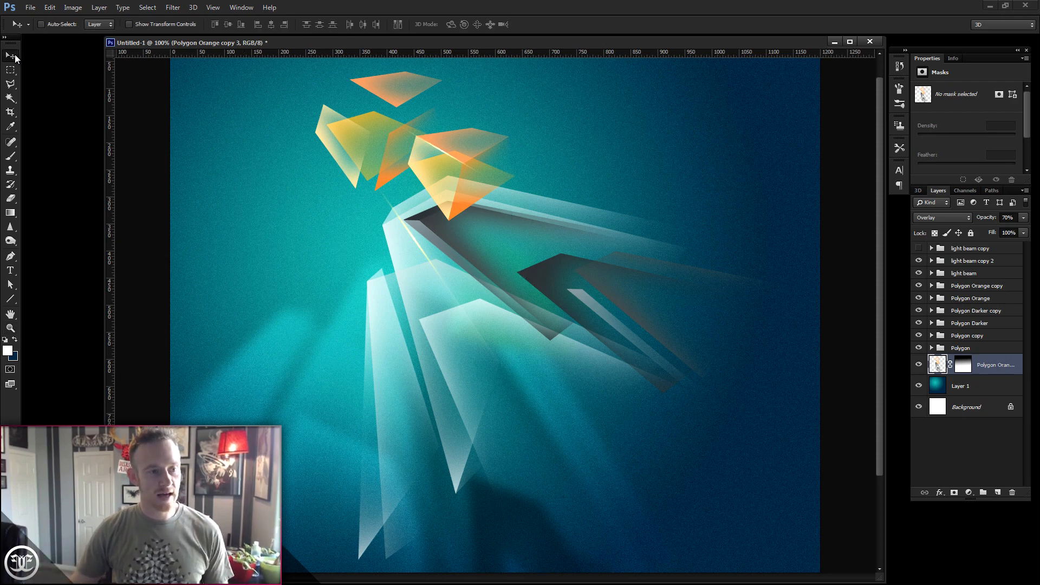
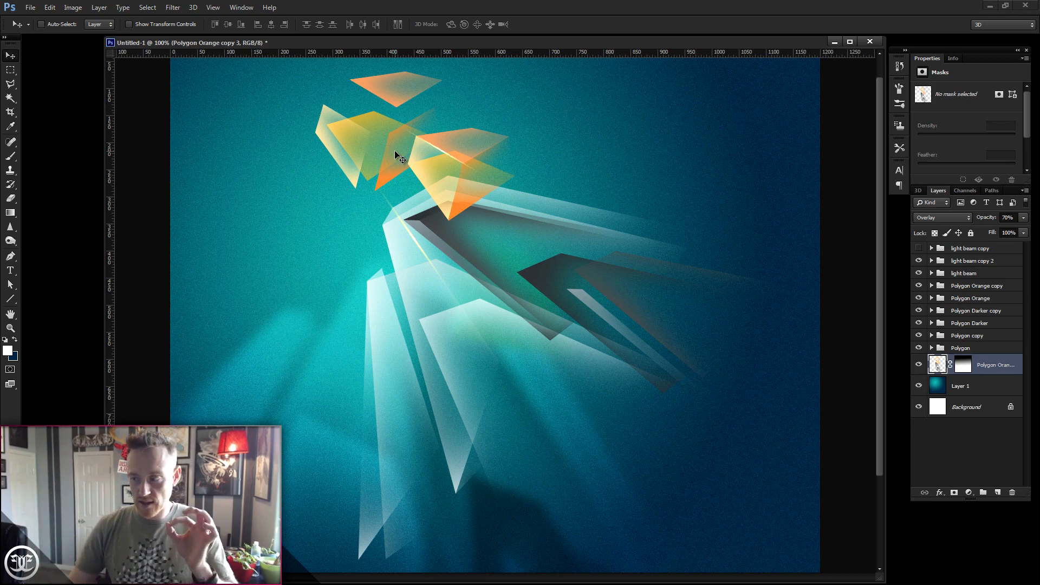
click(918, 298)
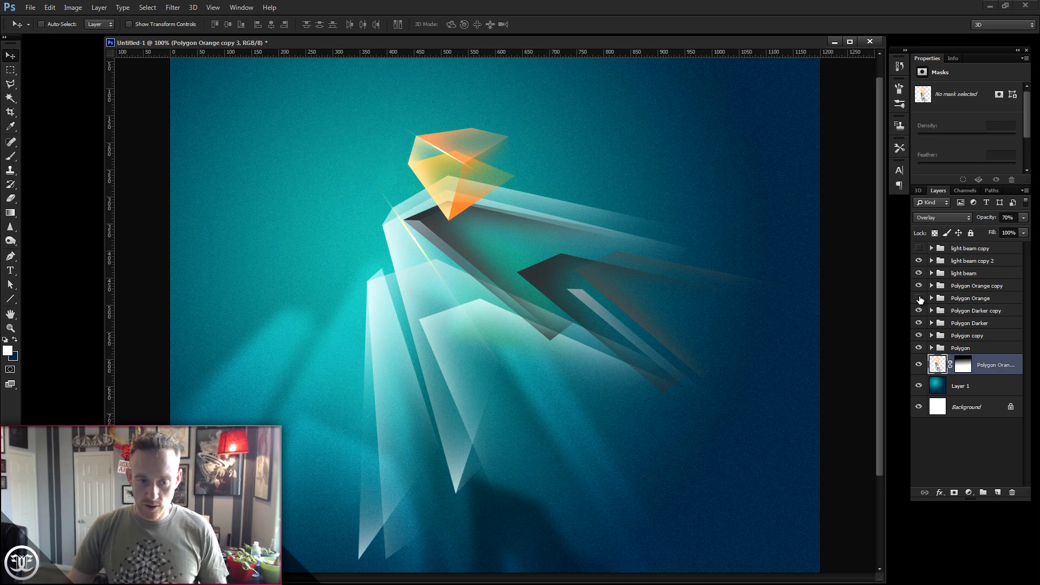
click(918, 298)
click(920, 286)
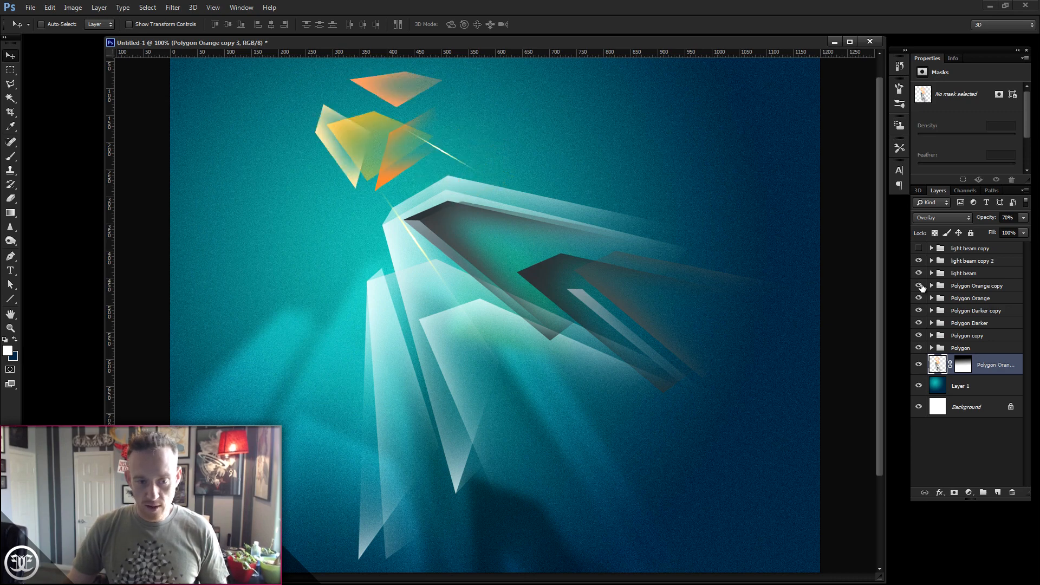
click(919, 285)
click(974, 286)
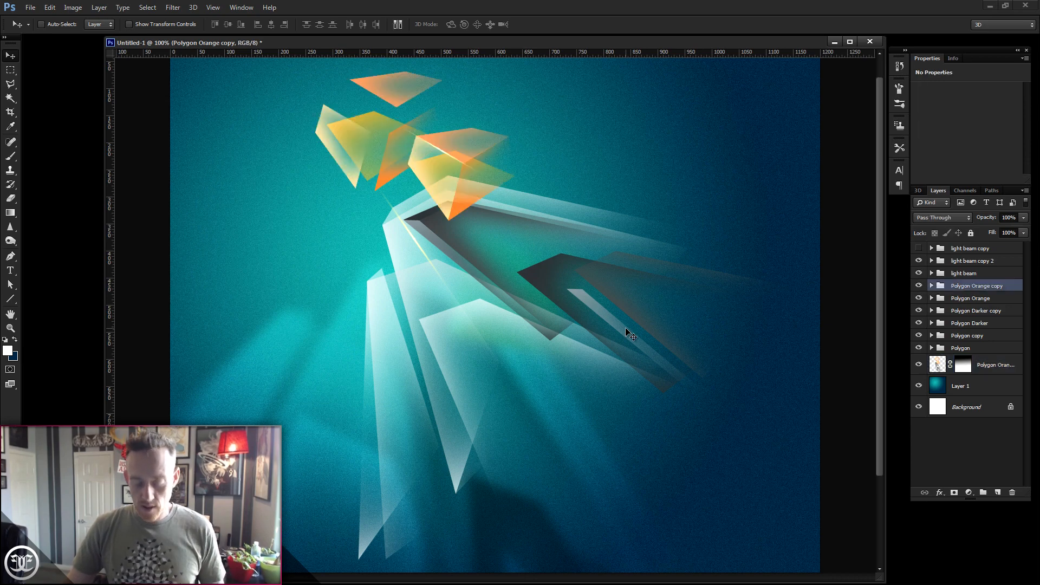
key(ctrl+j)
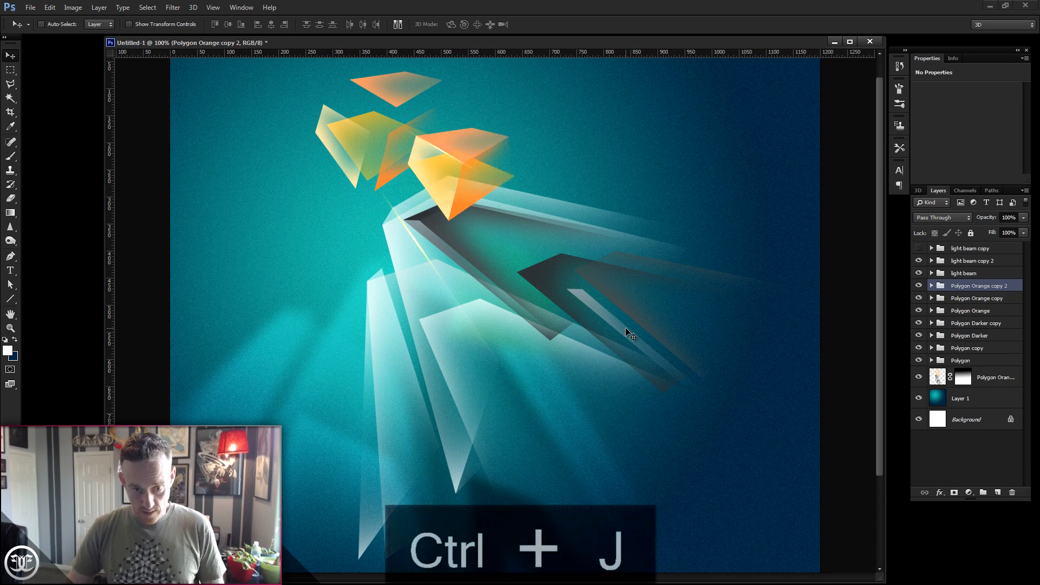
key(ctrl+e)
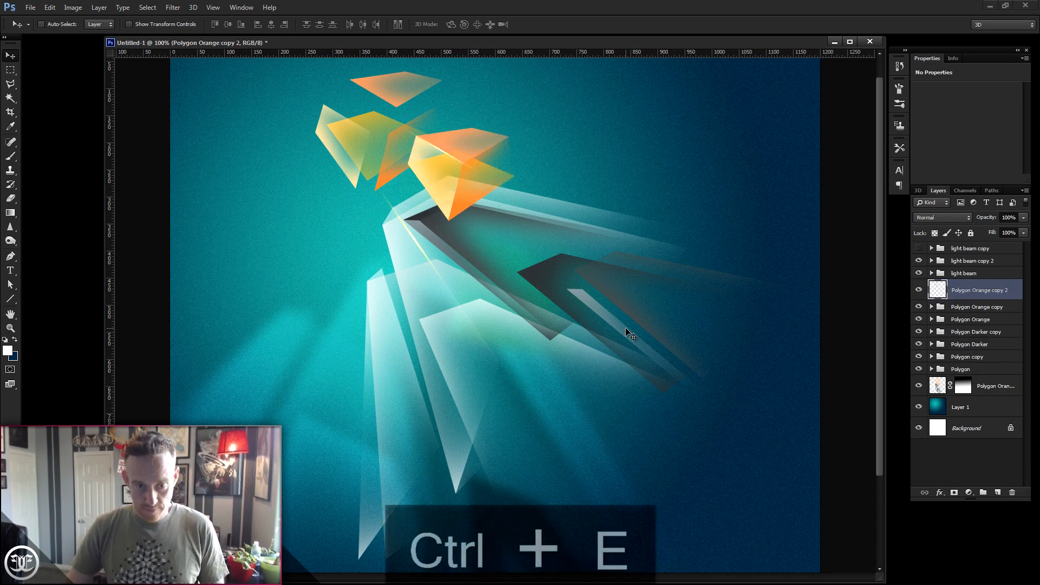
drag(587, 224, 680, 201)
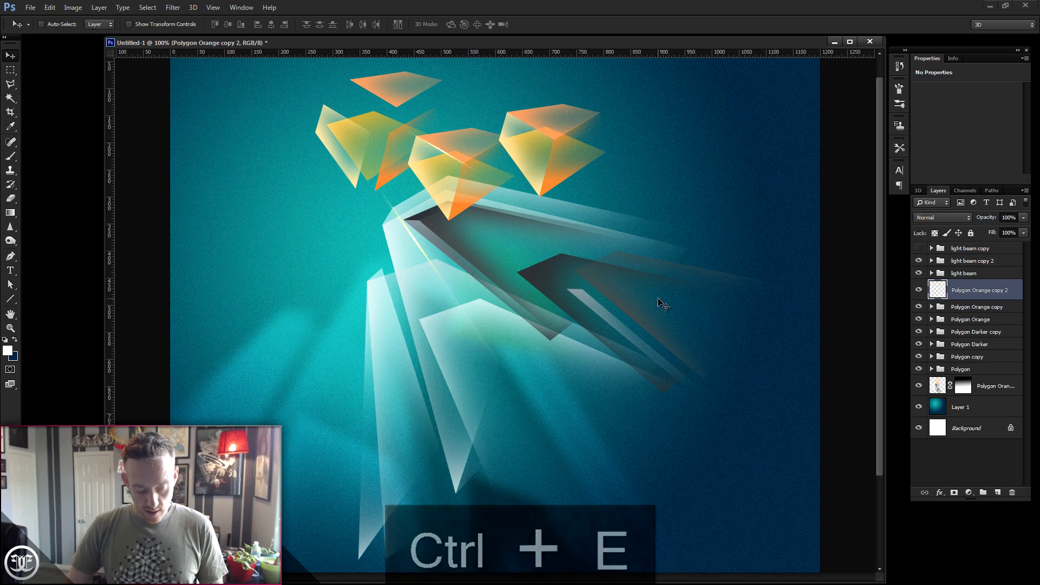
Apply a Gaussian Blur with a 4.0 pixel radius to the Polygon Orange copy 2 layer.
click(173, 7)
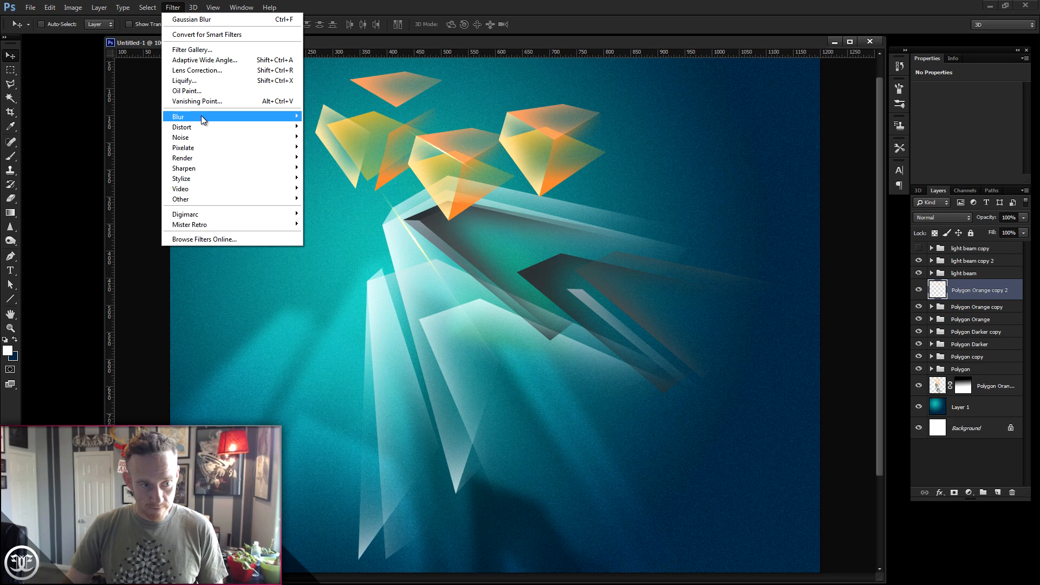
mouse_move(200, 115)
click(124, 194)
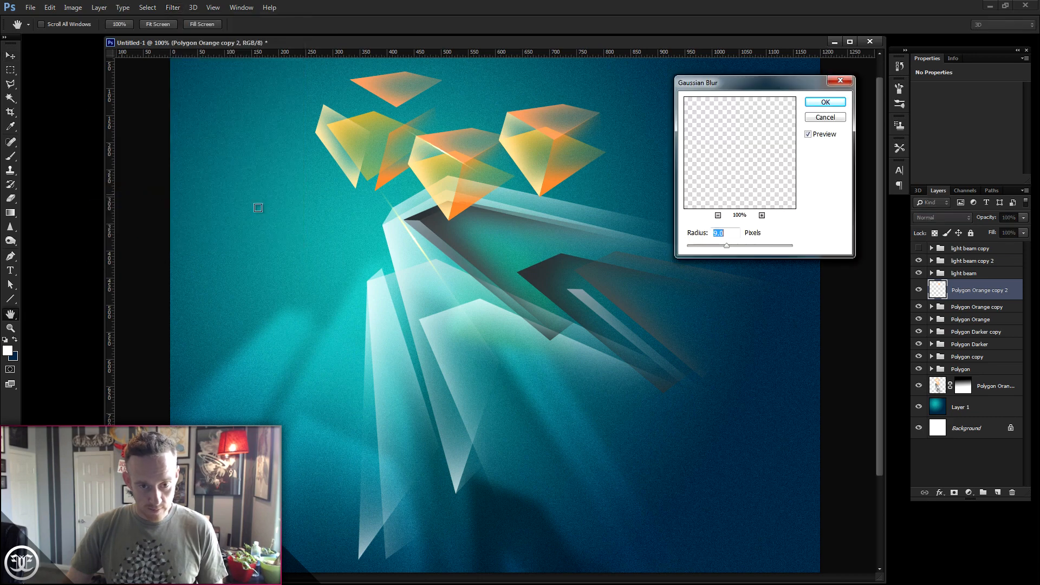
drag(727, 245, 715, 248)
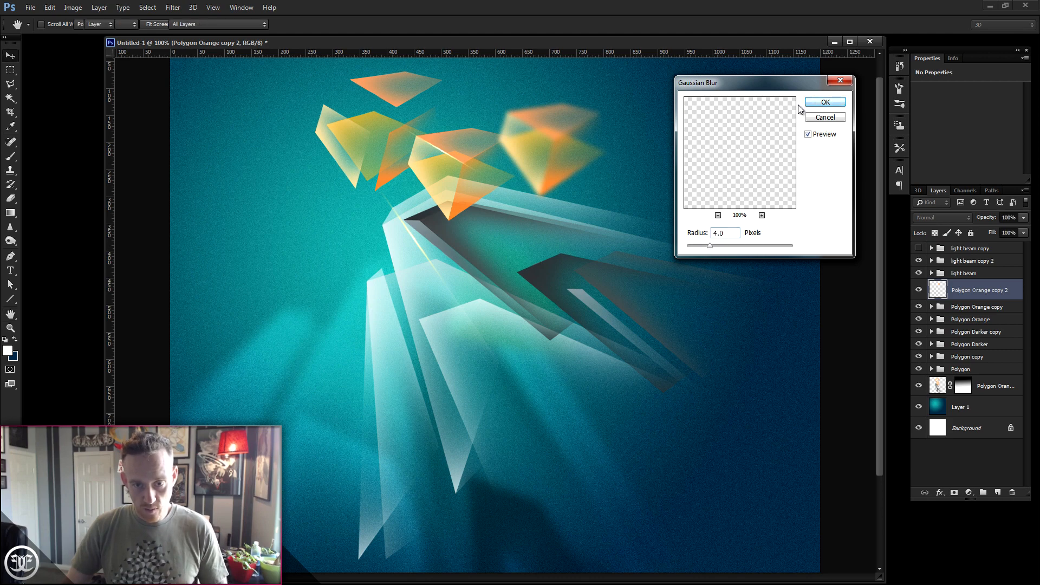
click(824, 103)
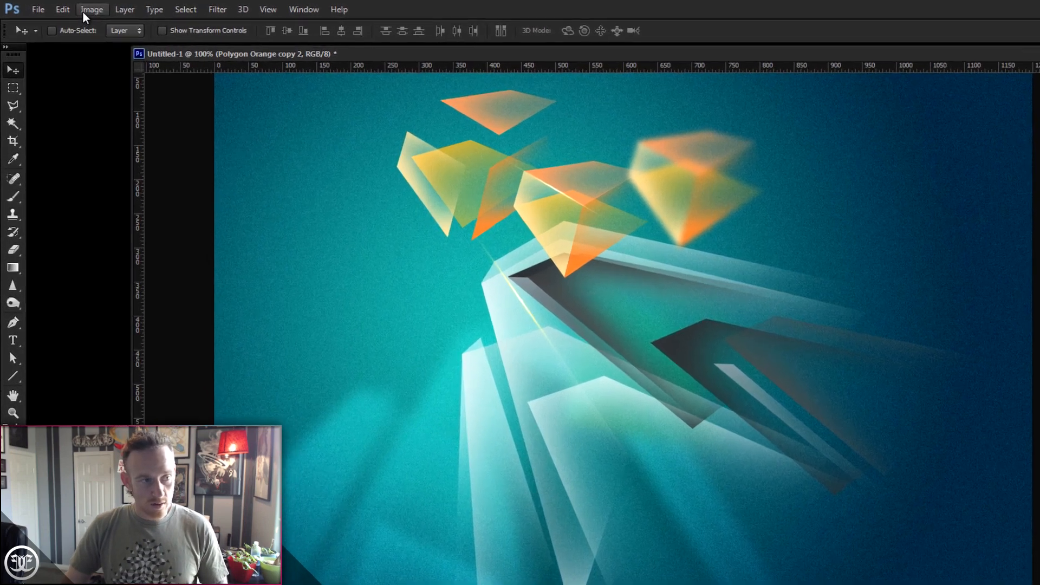
Turn the blurred polygon nearly white with Hue/Saturation, using saturation +72 and lightness +85.
click(84, 11)
mouse_move(125, 44)
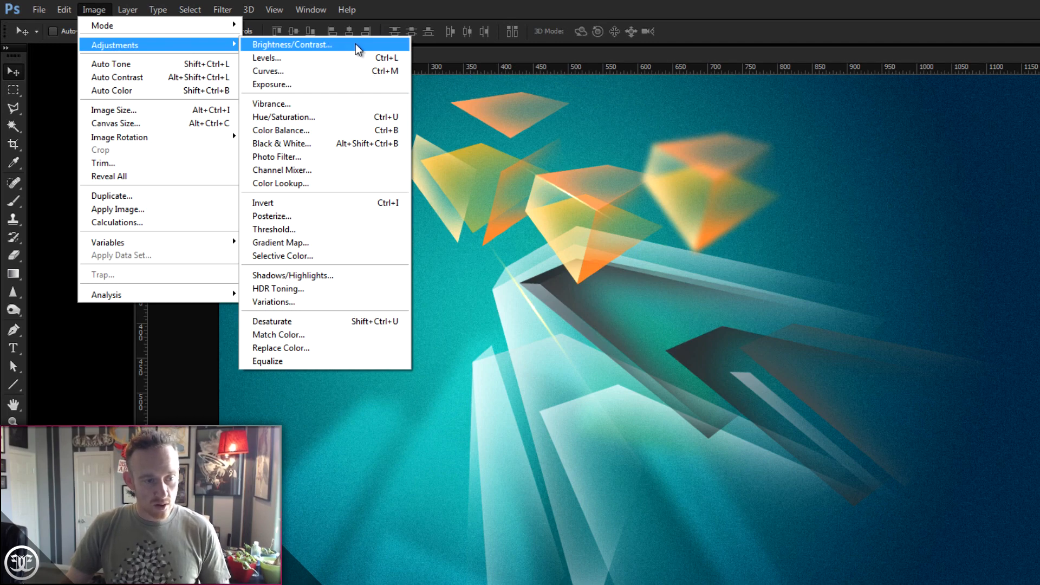
click(308, 114)
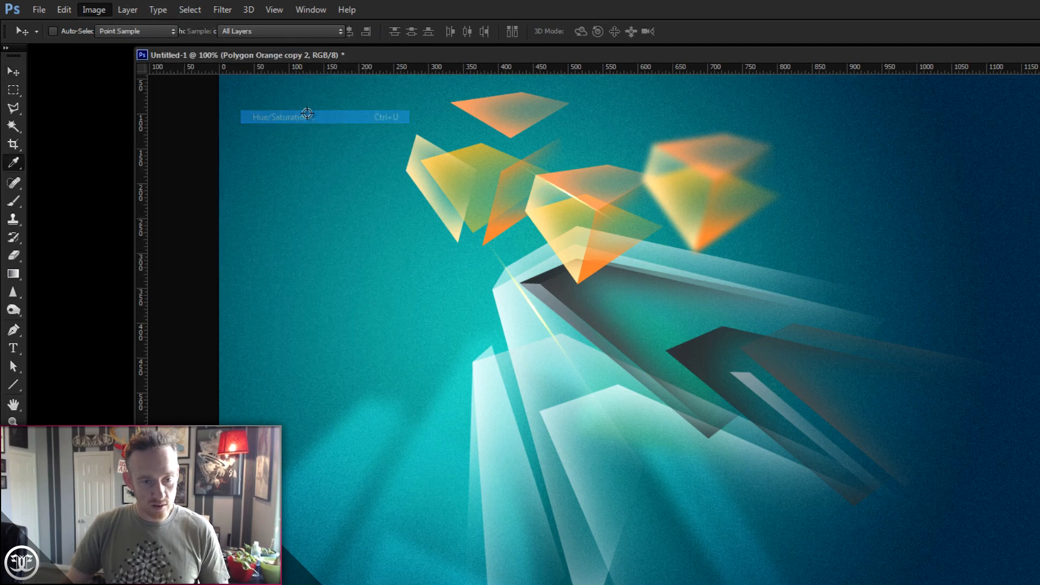
drag(696, 99, 848, 268)
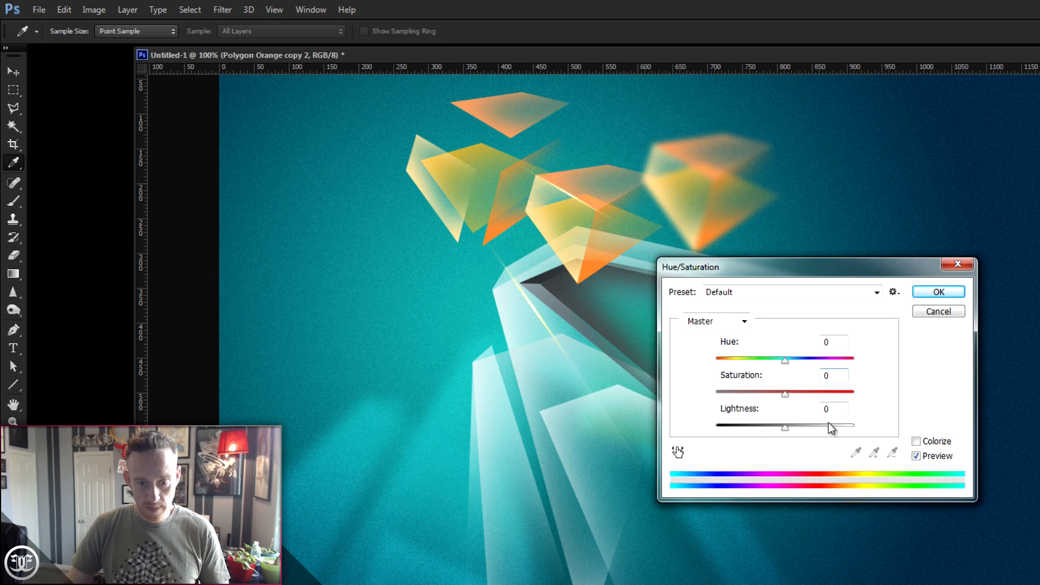
drag(808, 394, 835, 395)
drag(784, 431, 846, 432)
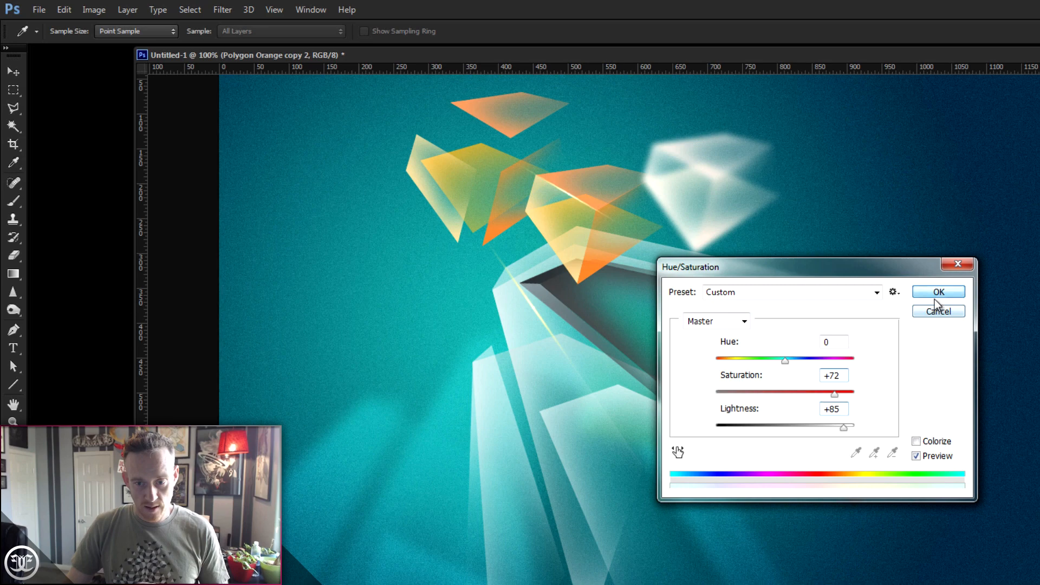
click(942, 294)
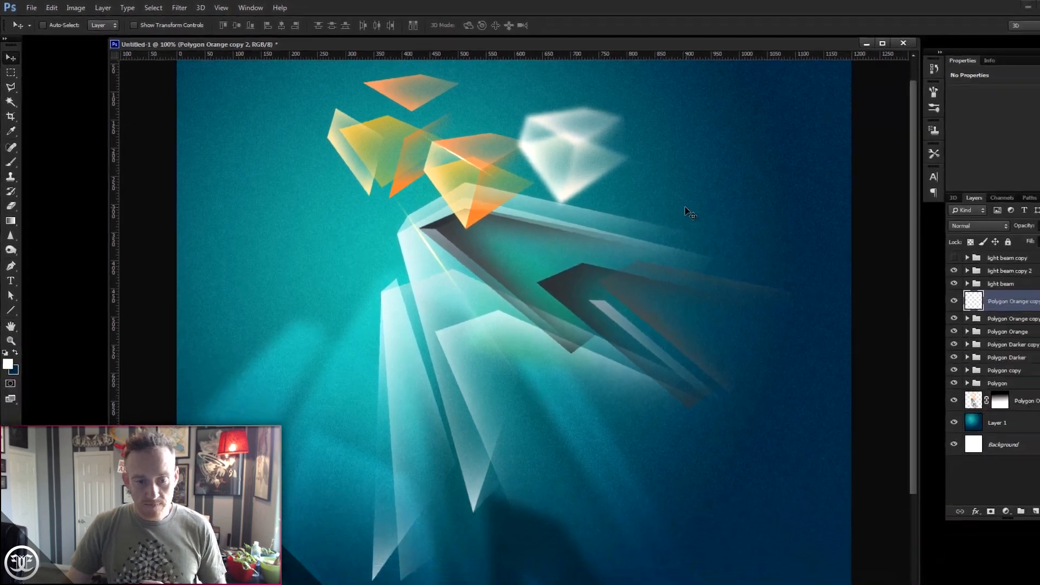
Shrink the white blurred polygon to a small spot and place it on the upper edge of the central orange polygon.
drag(686, 209, 635, 212)
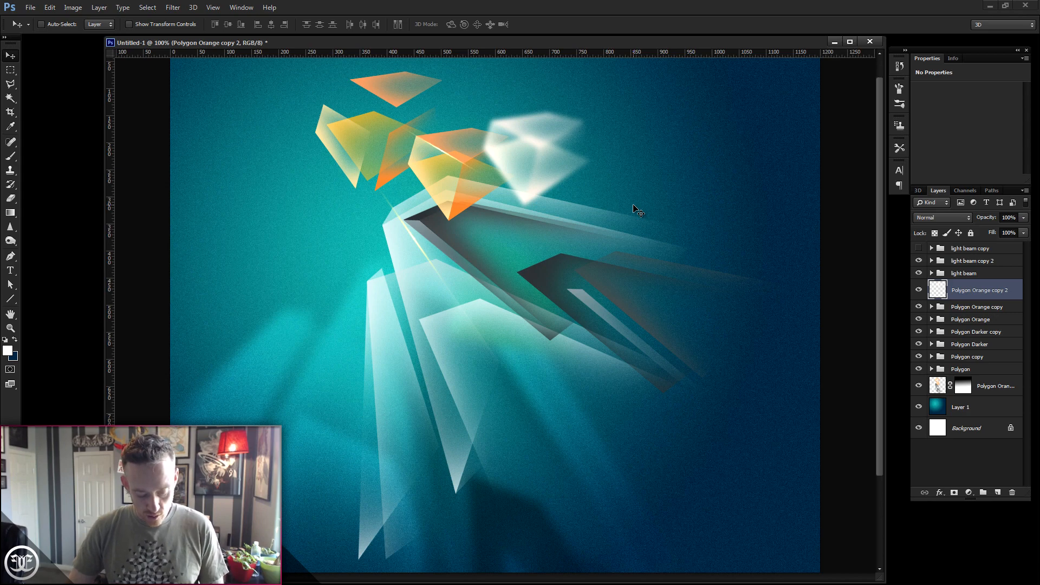
key(ctrl+t)
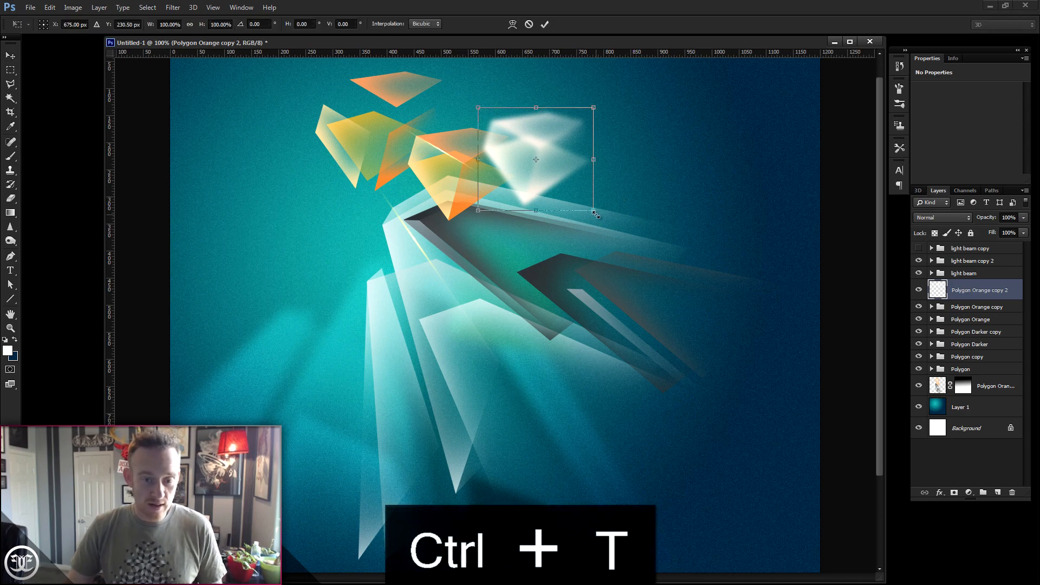
drag(595, 212, 470, 143)
key(Return)
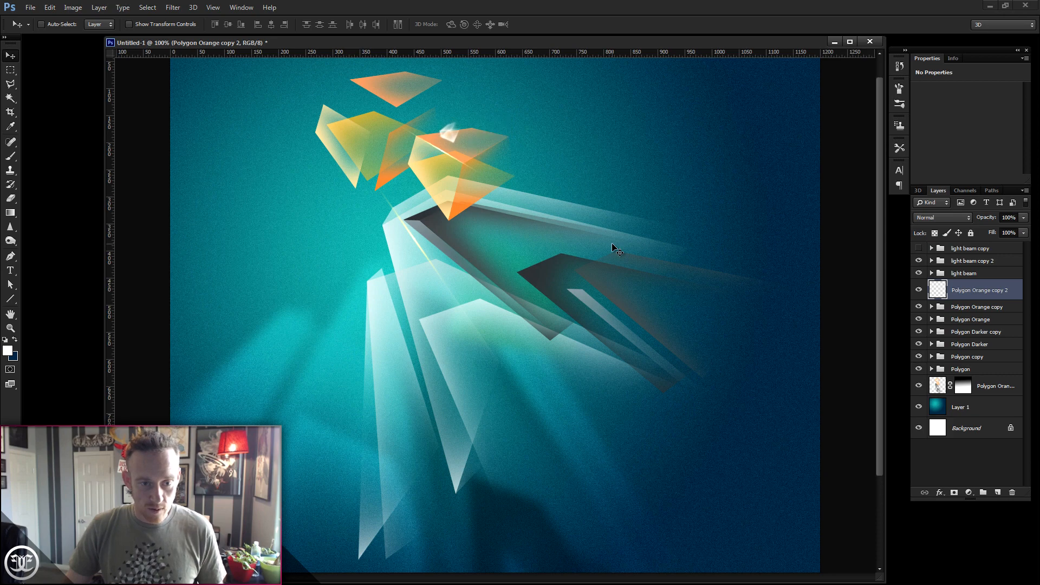
Set the small white spot's blend mode to Color Dodge and nudge it slightly up and to the right.
click(929, 217)
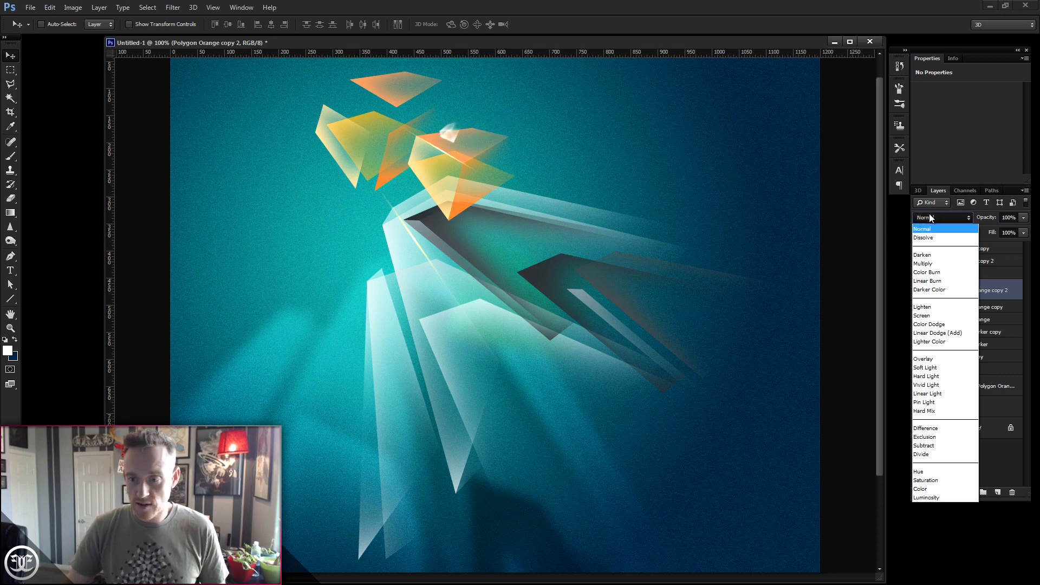
click(930, 367)
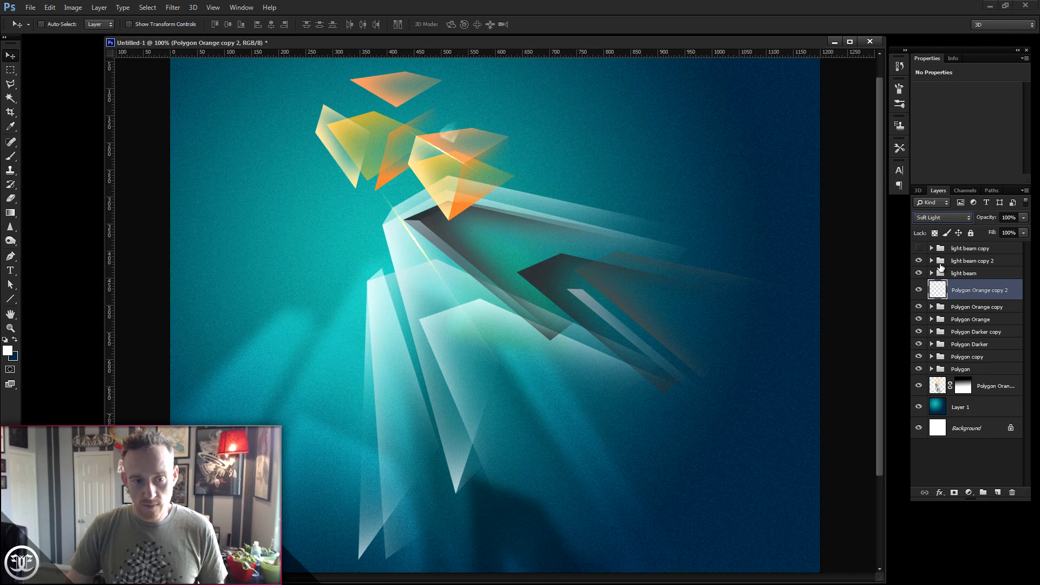
click(933, 219)
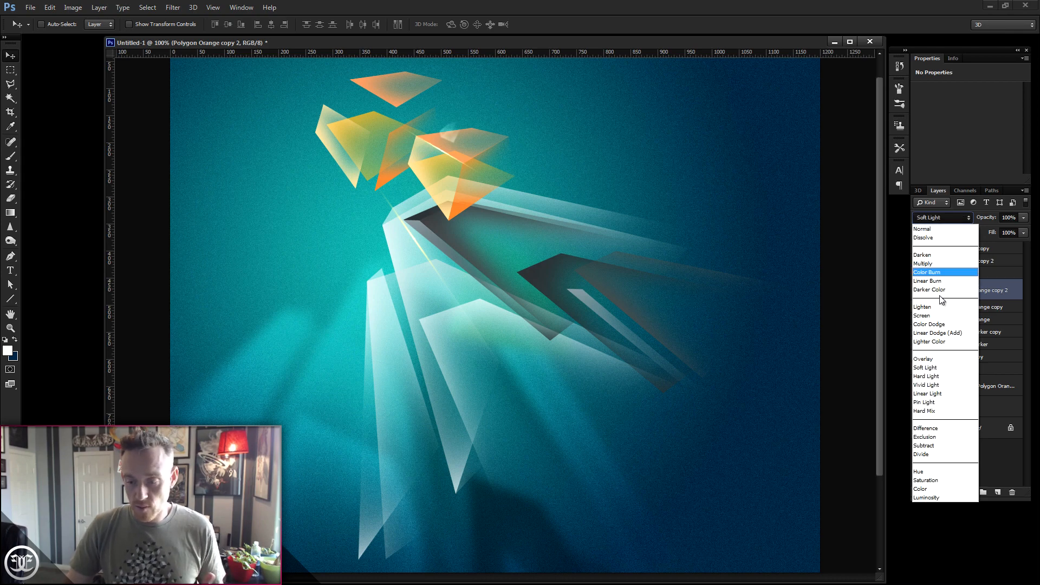
click(933, 324)
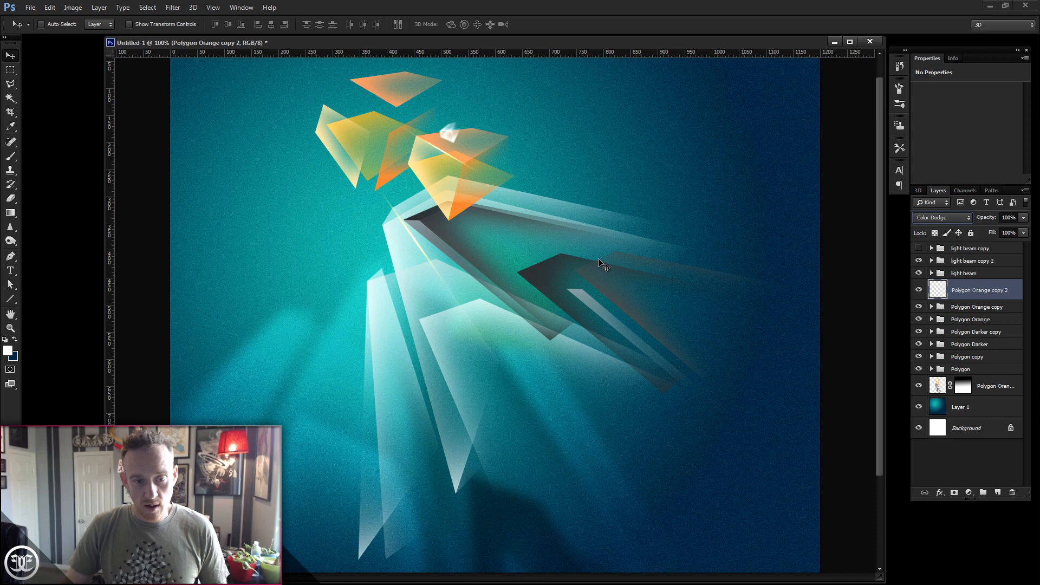
drag(635, 273, 637, 267)
Soften the small white spot with a Gaussian Blur of 2.0 pixels radius.
click(173, 7)
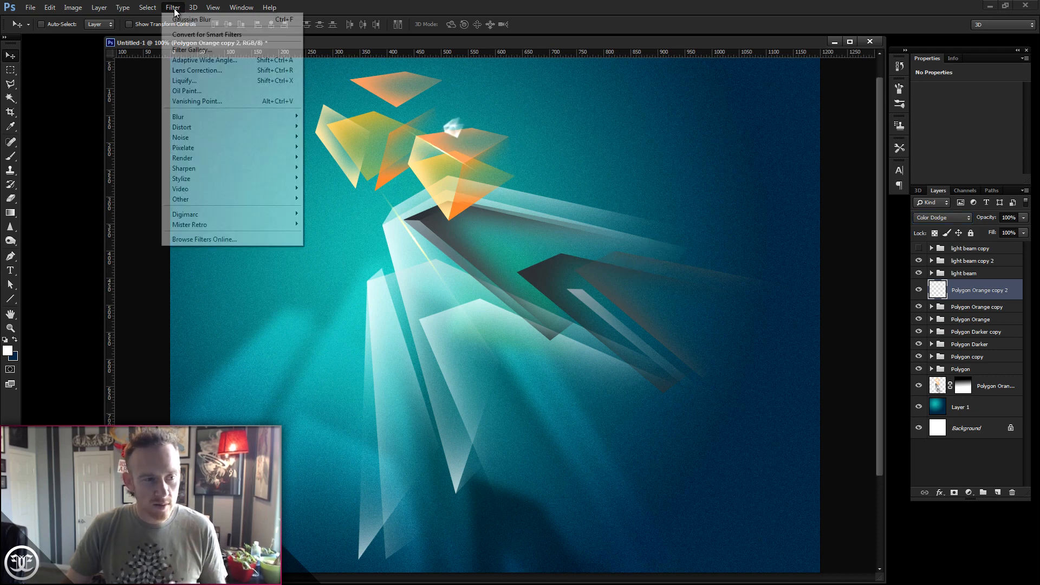
mouse_move(202, 117)
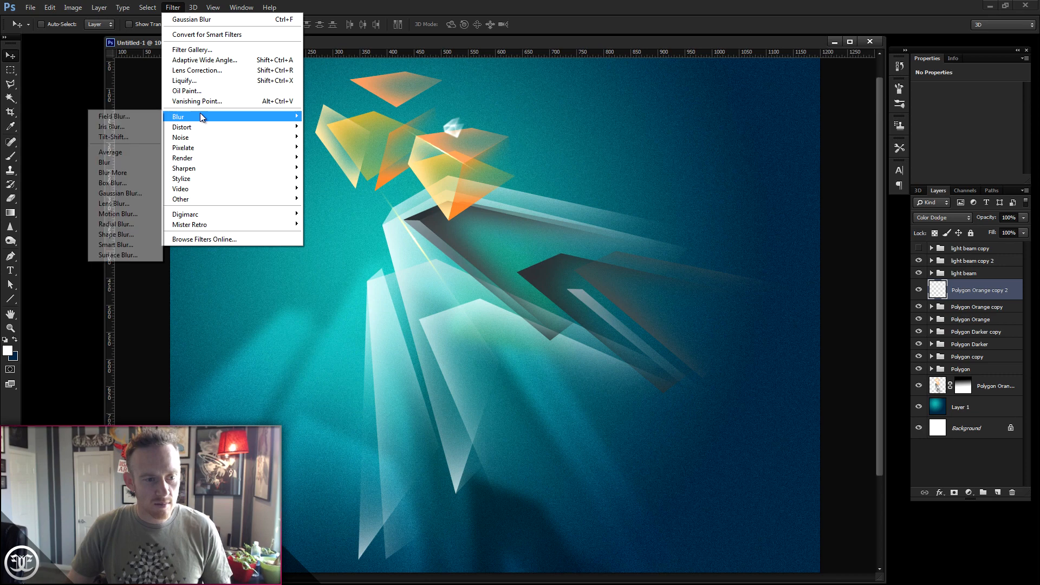
click(116, 194)
drag(709, 246, 700, 247)
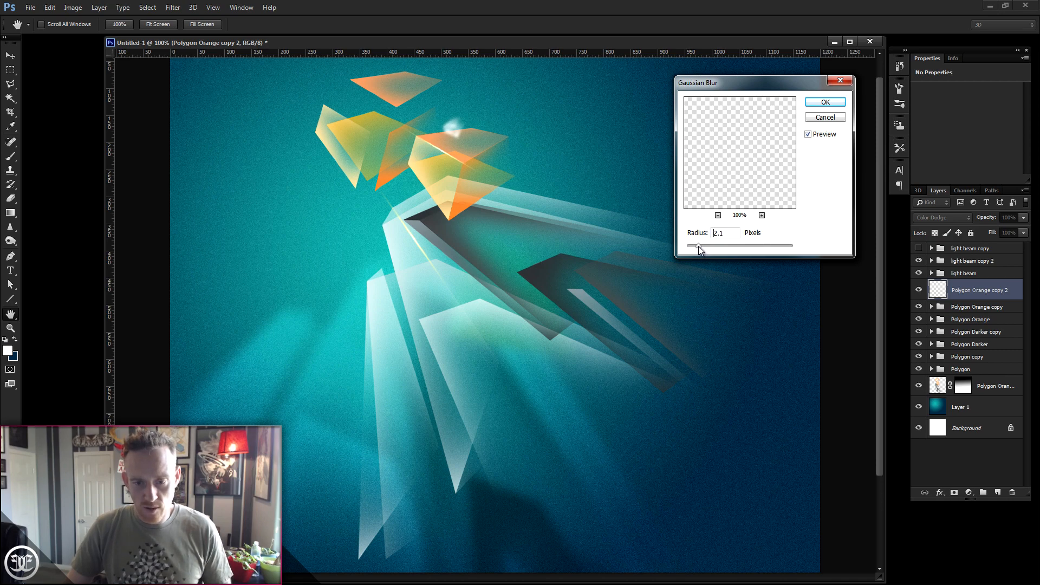
drag(698, 246, 697, 246)
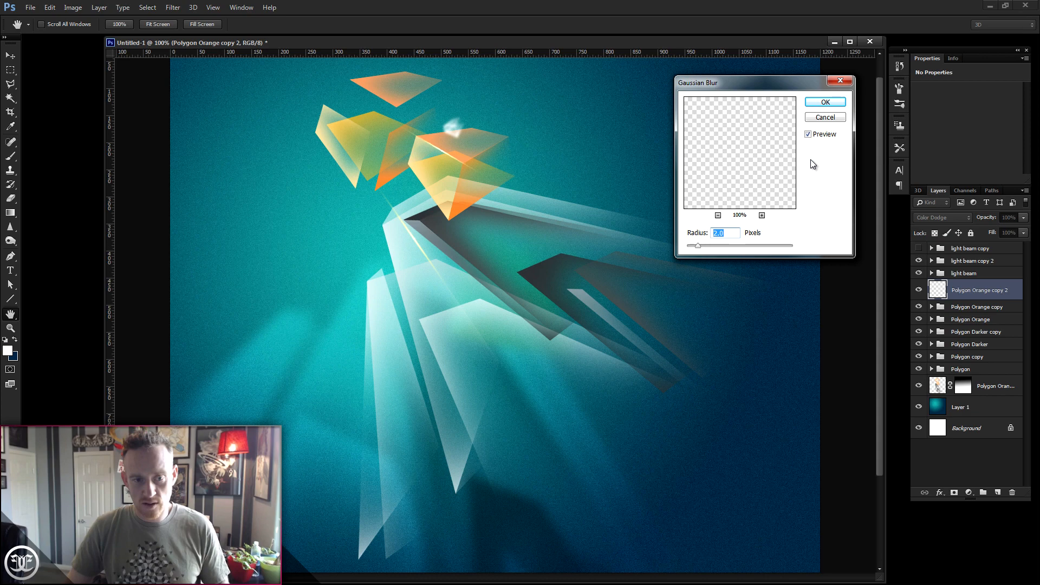
click(824, 102)
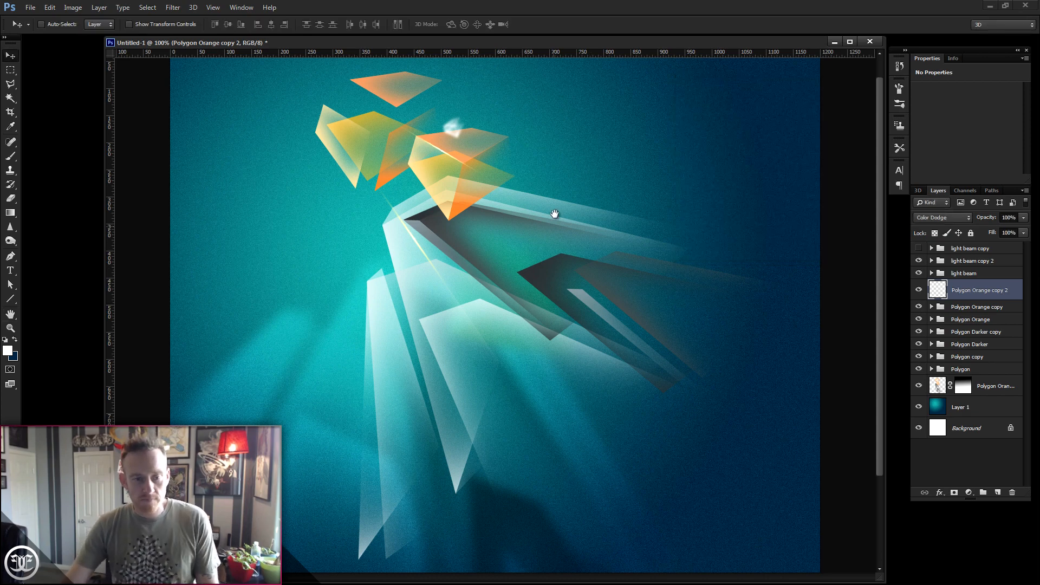
Duplicate the small white spot layer and scale the copy down slightly over the original.
drag(552, 211, 567, 228)
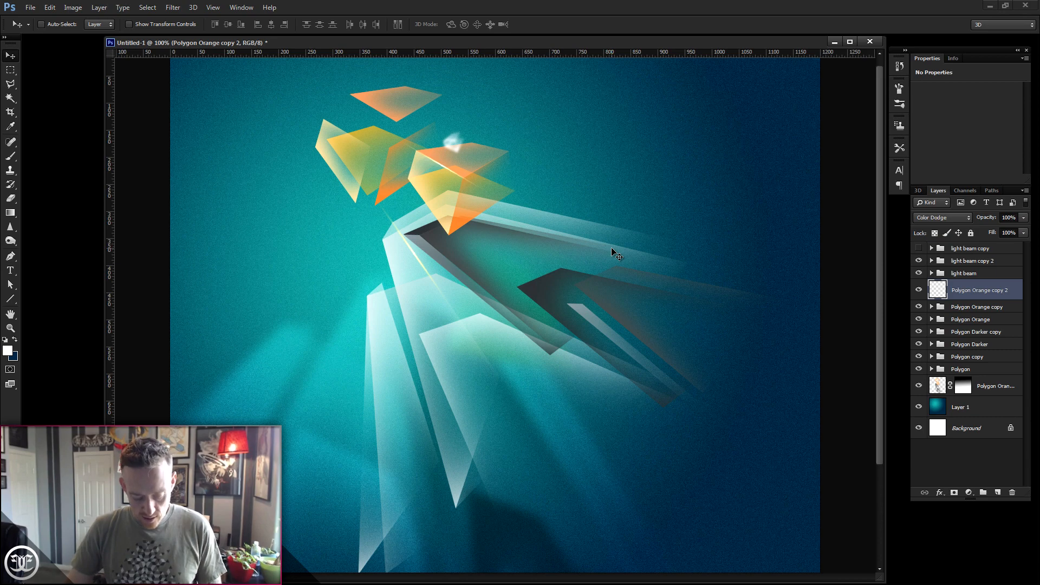
key(ctrl+j)
key(ctrl+t)
drag(467, 155, 461, 150)
key(Return)
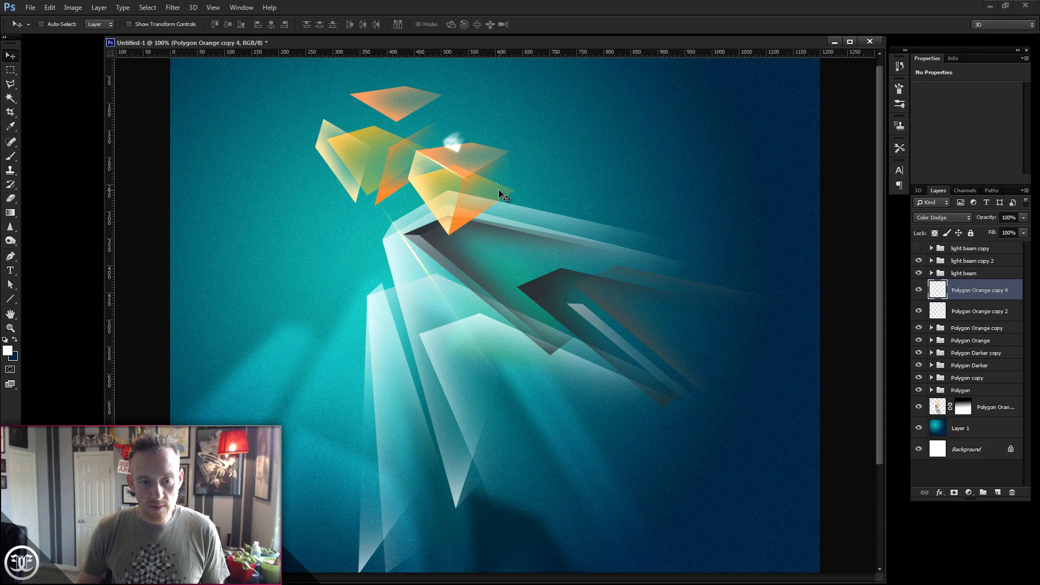
Examine the blurred light spots in the reference image EE_Abstrakts_2.png, and return to the artwork.
click(316, 584)
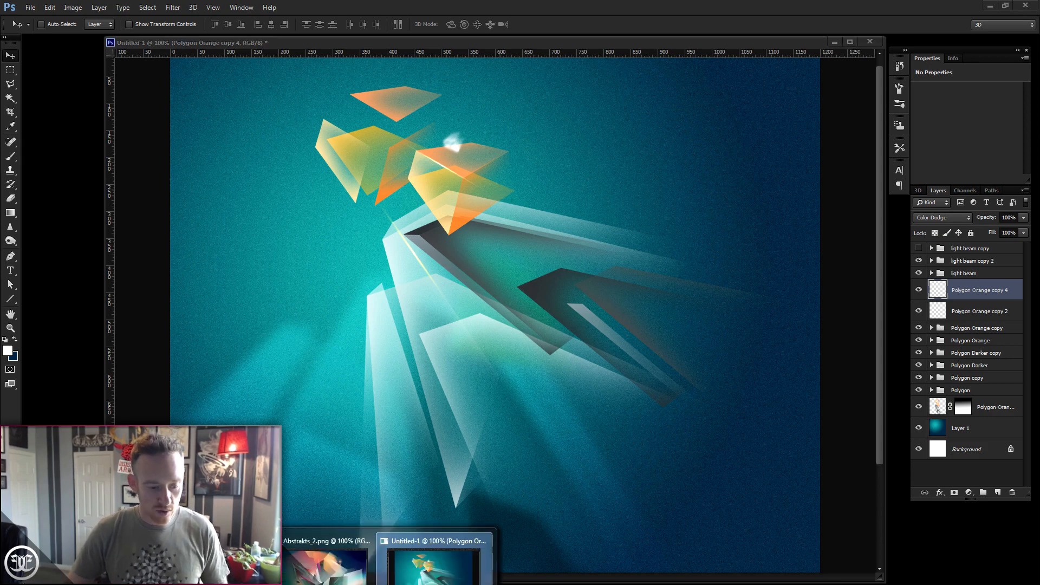
click(316, 573)
scroll(550, 395, down, 2)
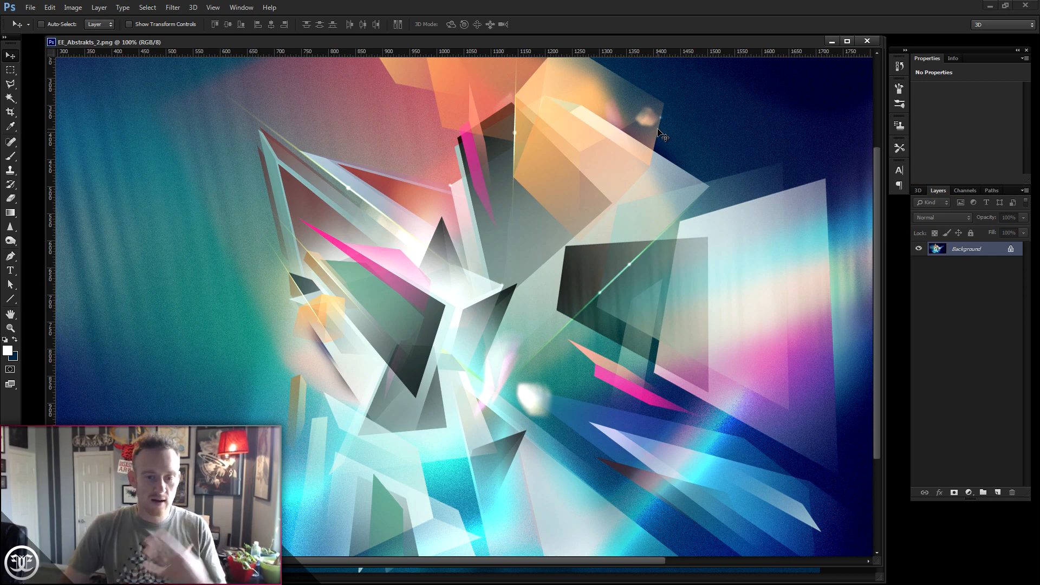
click(831, 42)
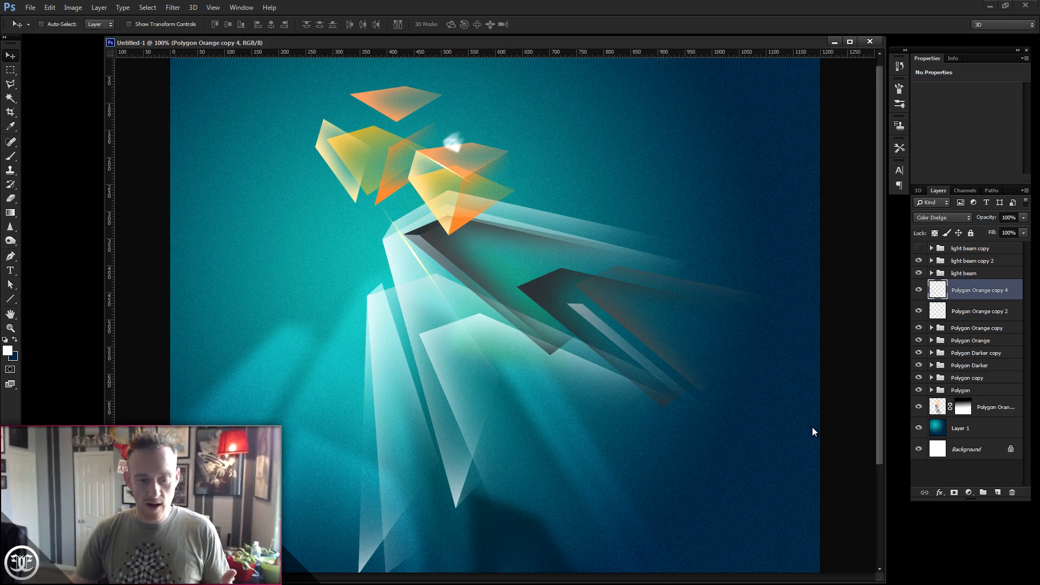
Paint a white glow behind the polygons on a new layer above Layer 1 with a 380 px, 0% hardness brush, and set its opacity to 77%.
click(965, 431)
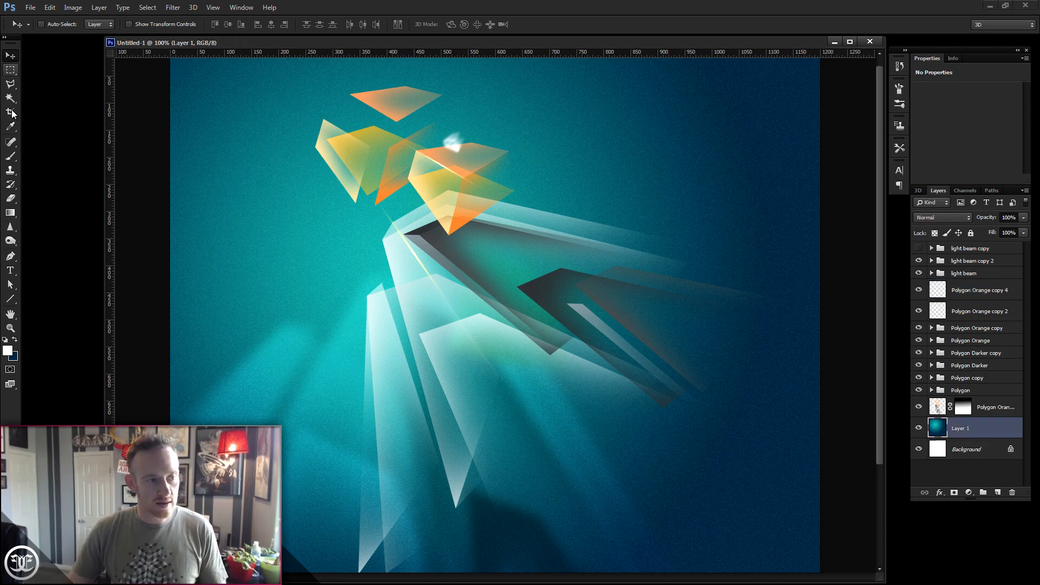
click(11, 156)
right_click(467, 235)
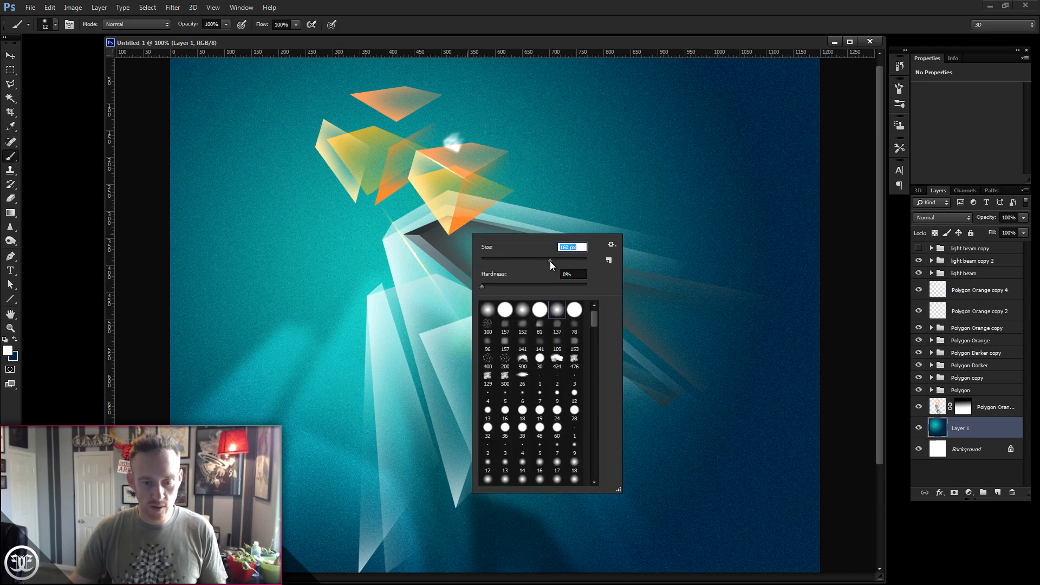
click(997, 493)
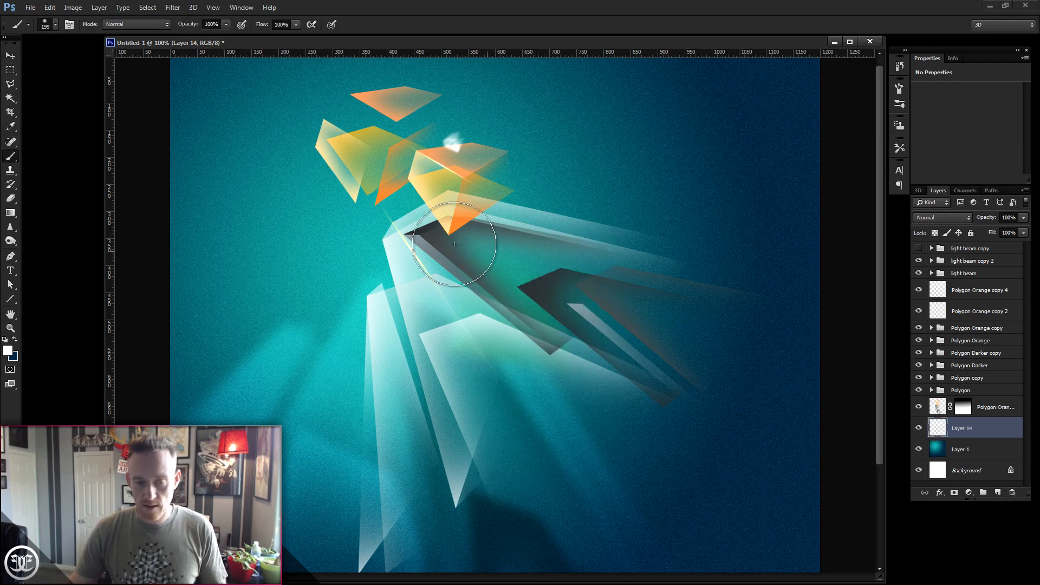
right_click(423, 227)
drag(523, 253, 527, 253)
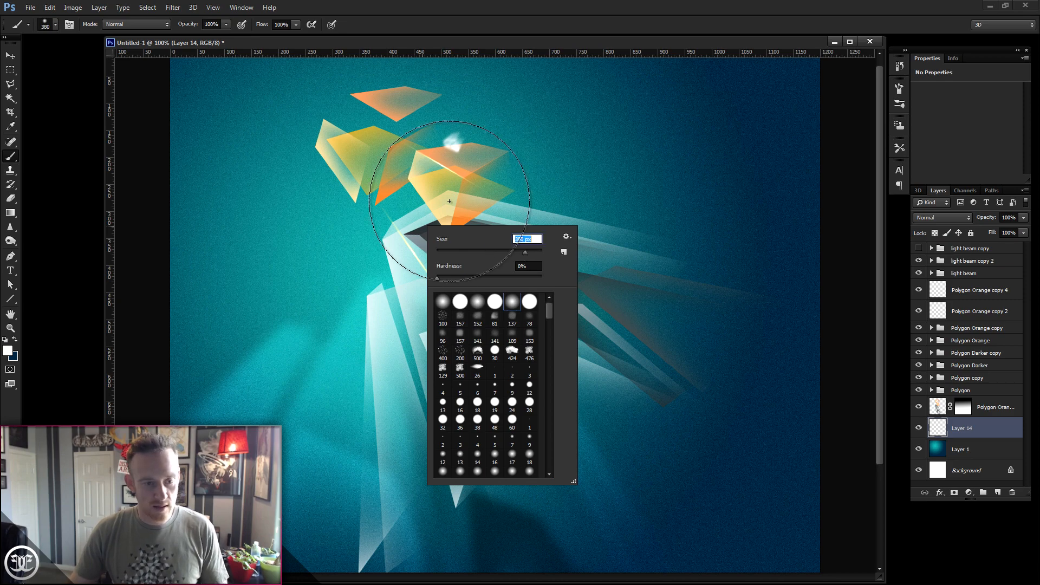
click(409, 185)
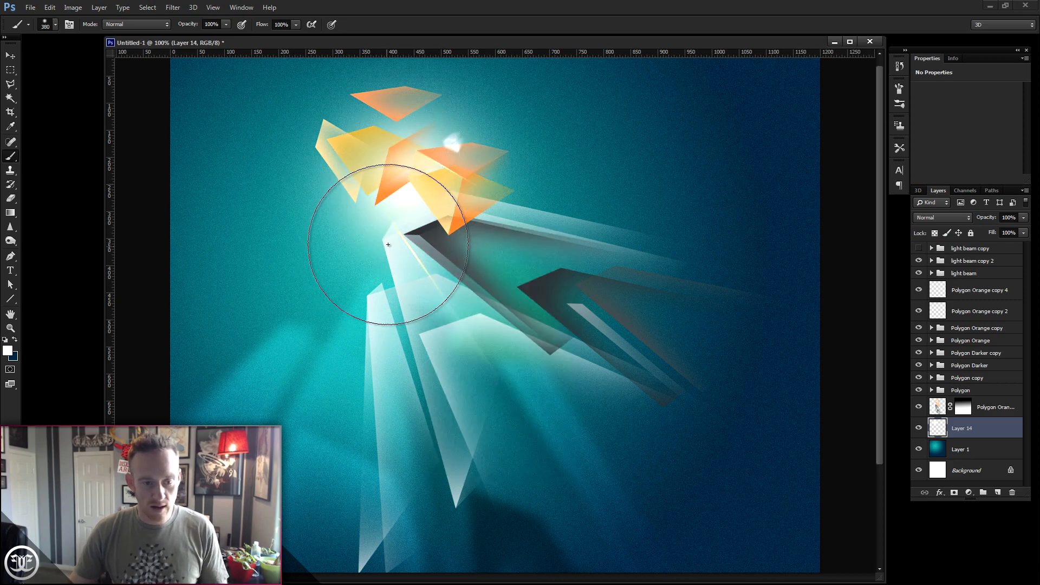
click(372, 229)
click(1024, 218)
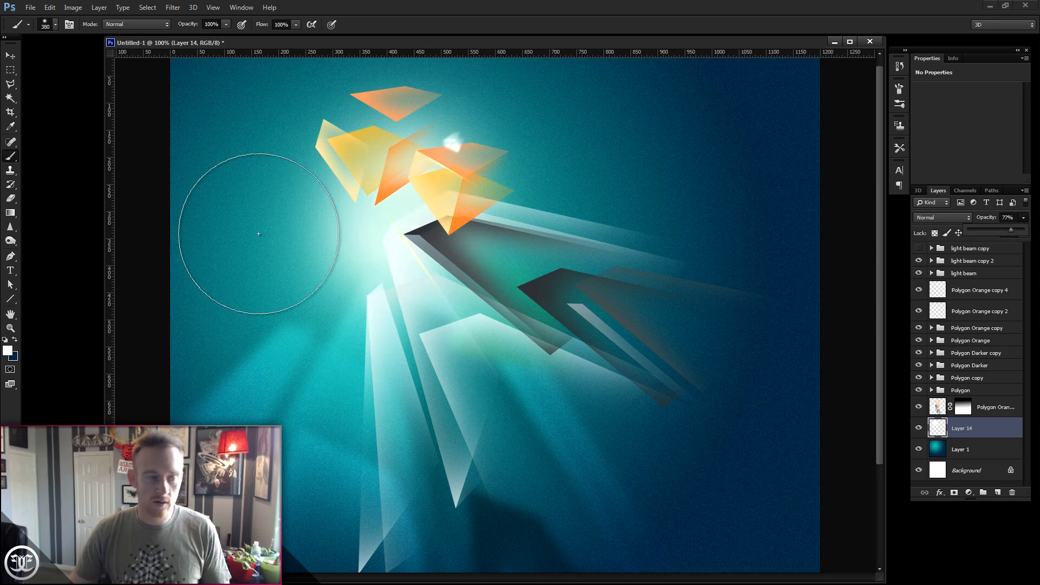
key(v)
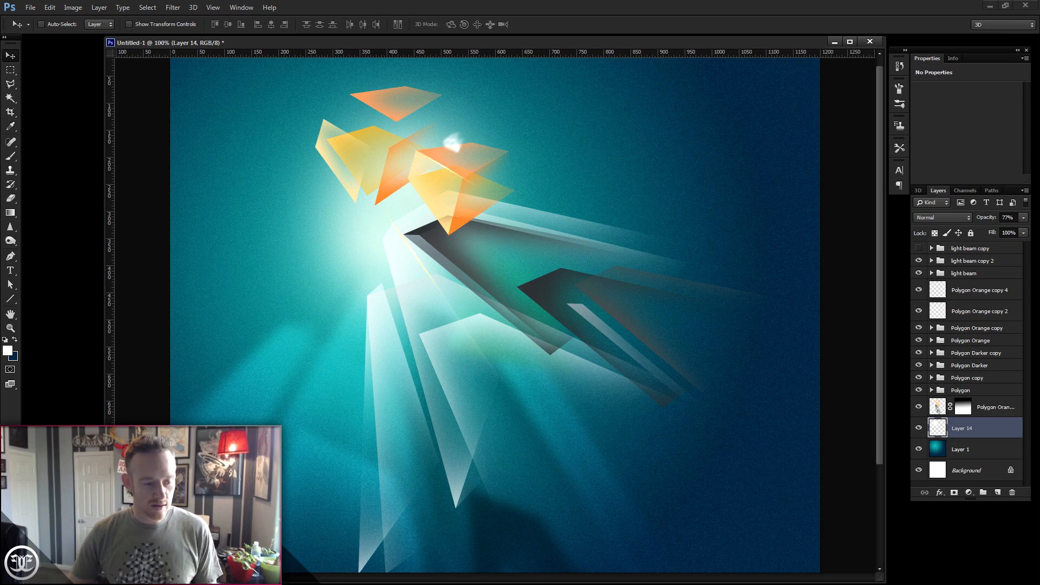
Narrow the artwork and EE_Abstrakts_2.png windows and arrange them so both images can be compared.
drag(107, 582, 513, 574)
drag(768, 298, 655, 298)
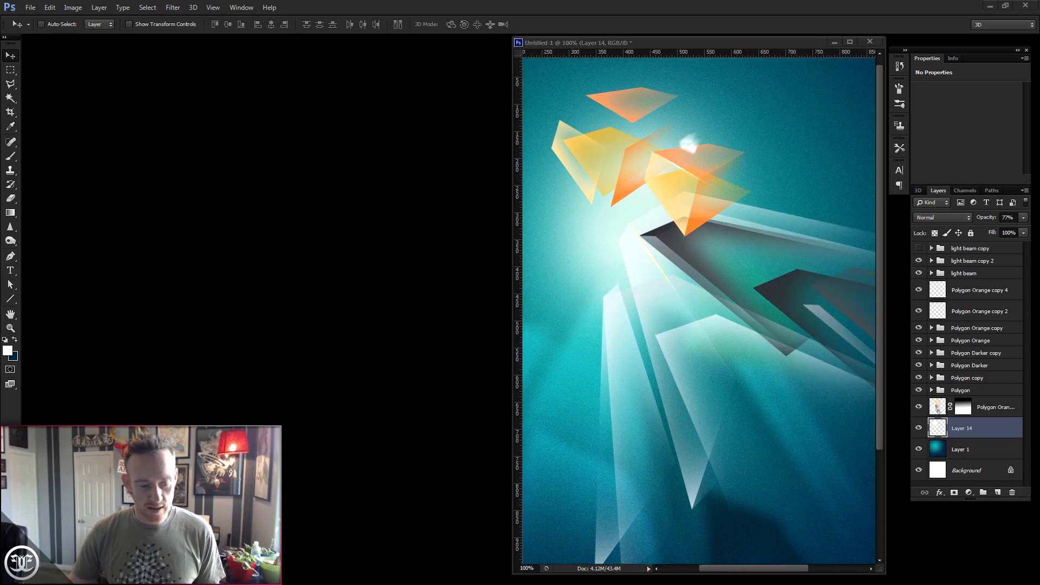
click(441, 560)
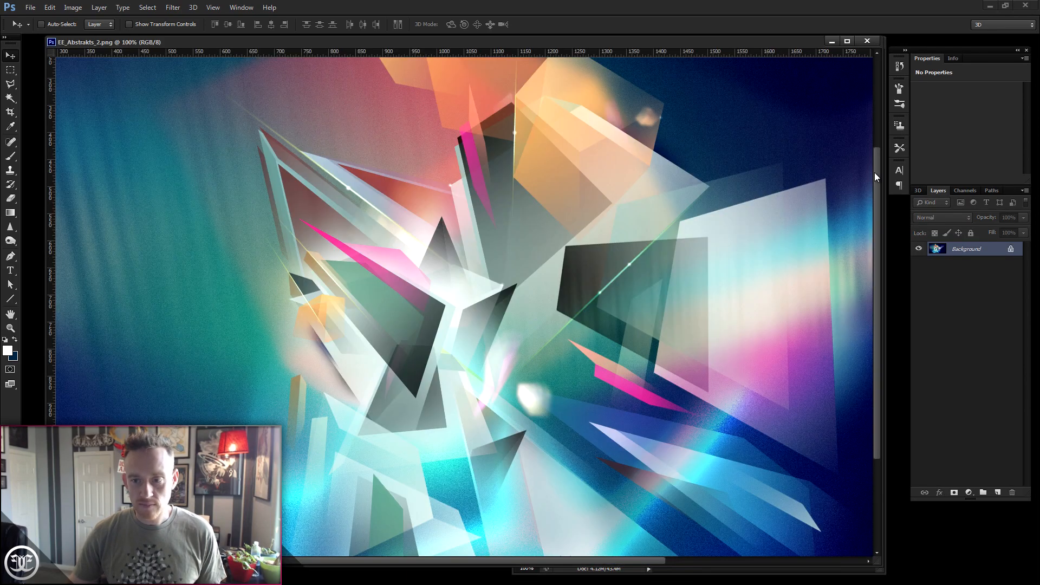
click(884, 242)
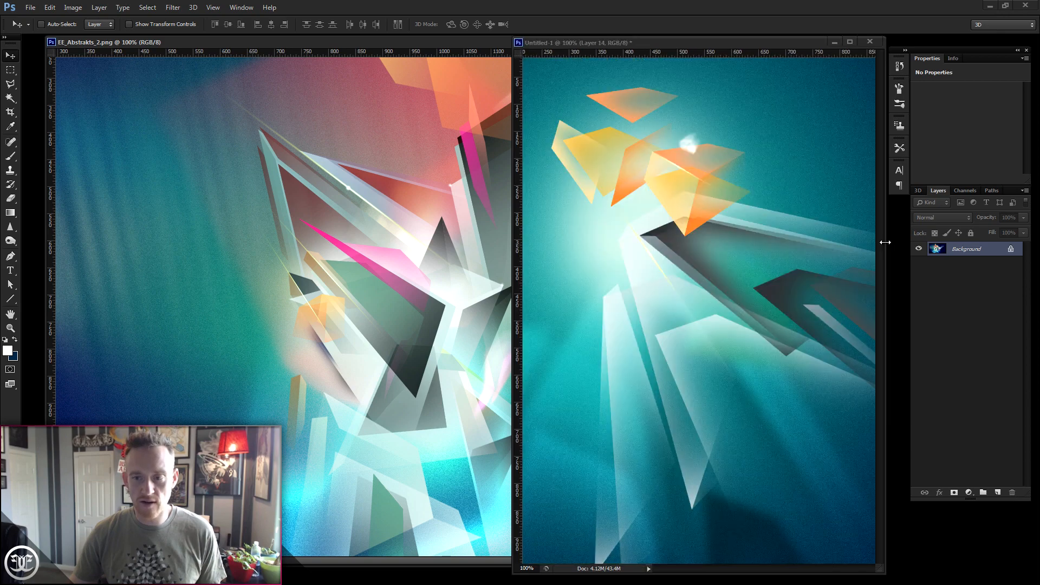
click(503, 223)
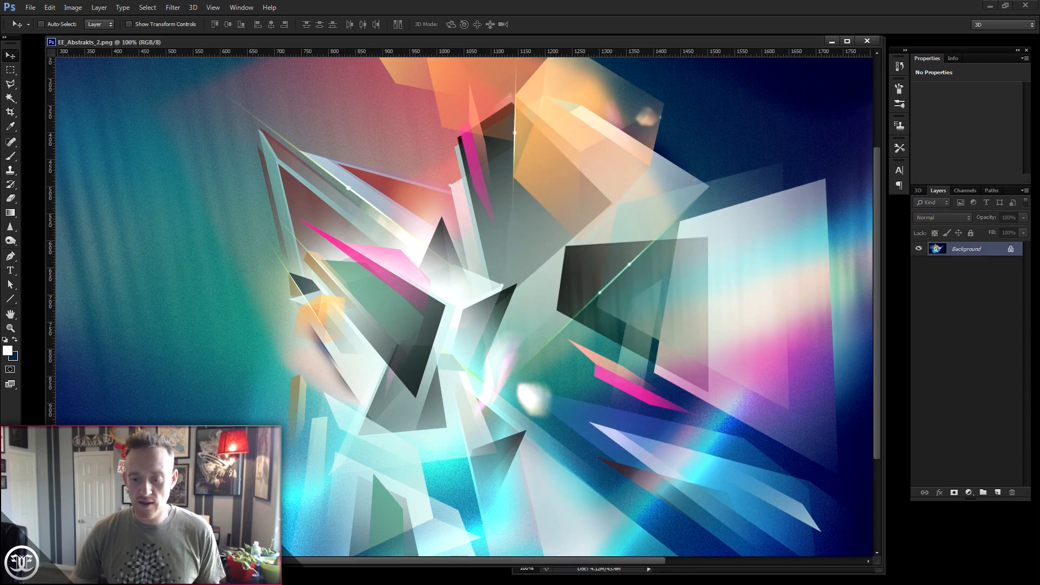
drag(879, 564, 660, 564)
Examine the light streaks and central polygons in the reference image, and bring the artwork back to the front.
drag(427, 349, 192, 349)
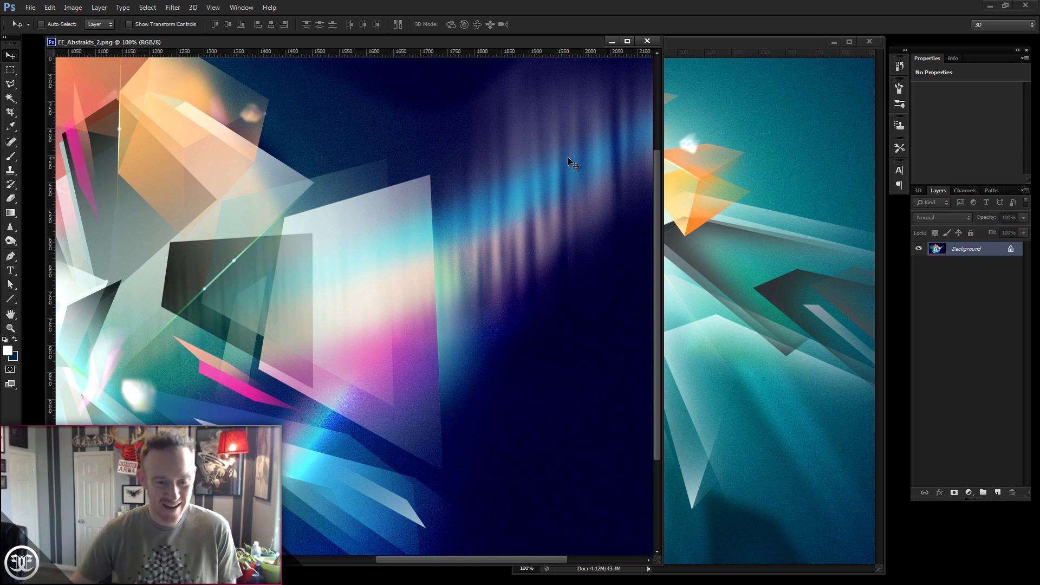
drag(244, 295, 457, 281)
drag(373, 340, 403, 332)
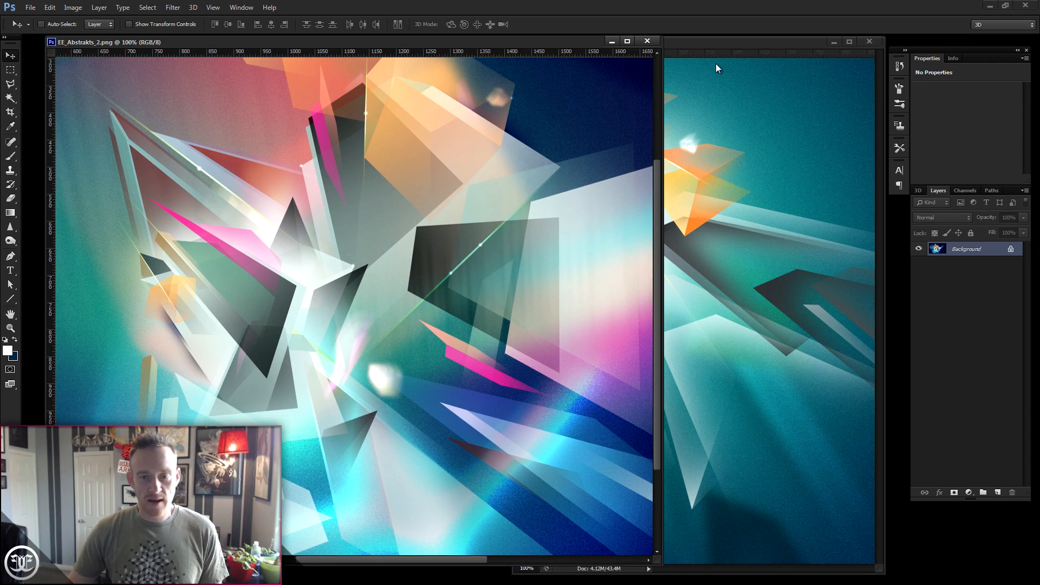
click(715, 42)
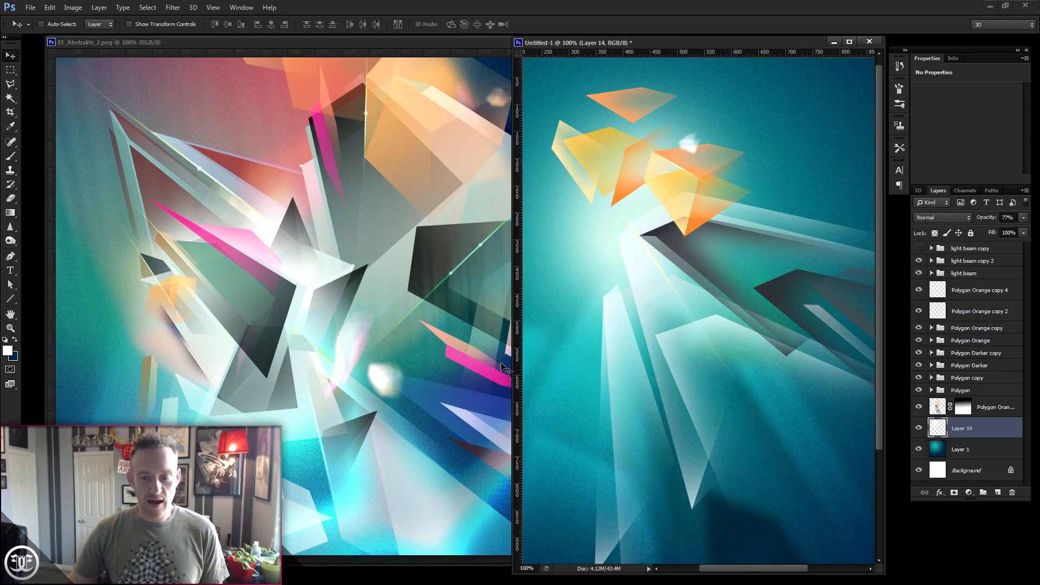